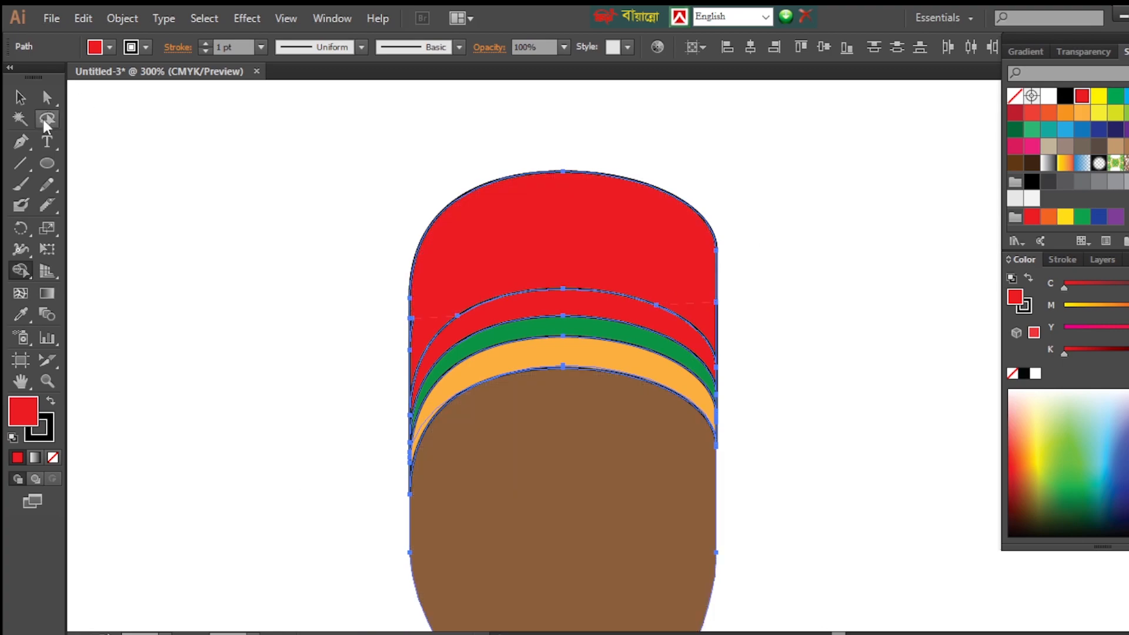
# Recolour the red crown of the cap orange.
pyautogui.click(47, 98)
pyautogui.click(623, 247)
pyautogui.doubleClick(23, 411)
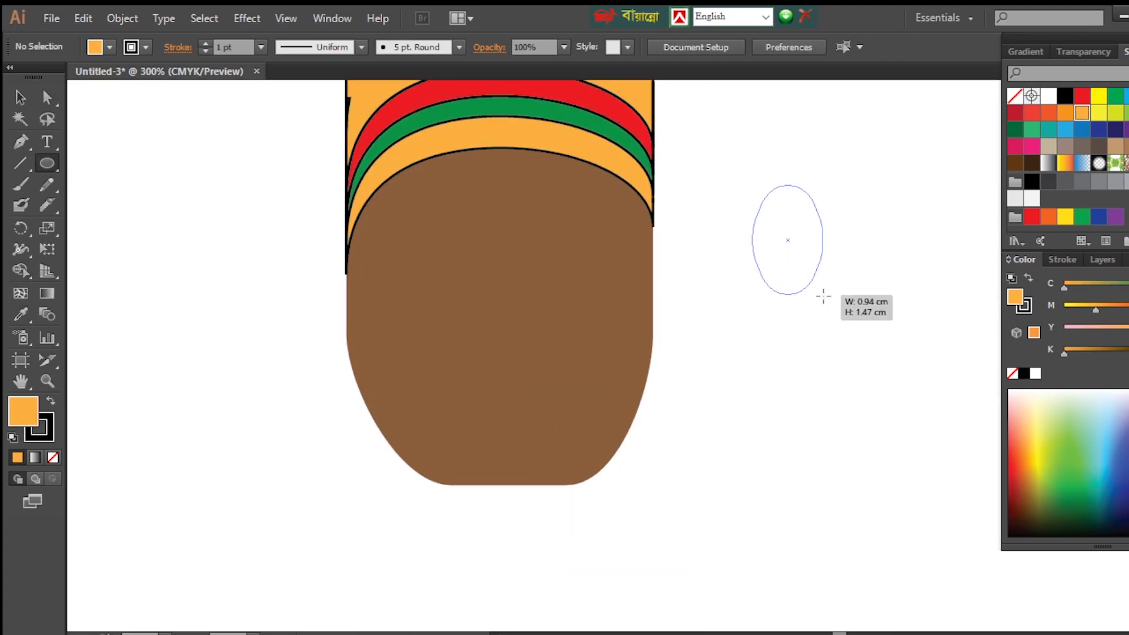
# Draw an ellipse about 0.94 × 1.47 cm, tilt it and place it against the head's right side as an ear.
pyautogui.moveTo(823, 296); pyautogui.dragTo(824, 296)
pyautogui.press('v')
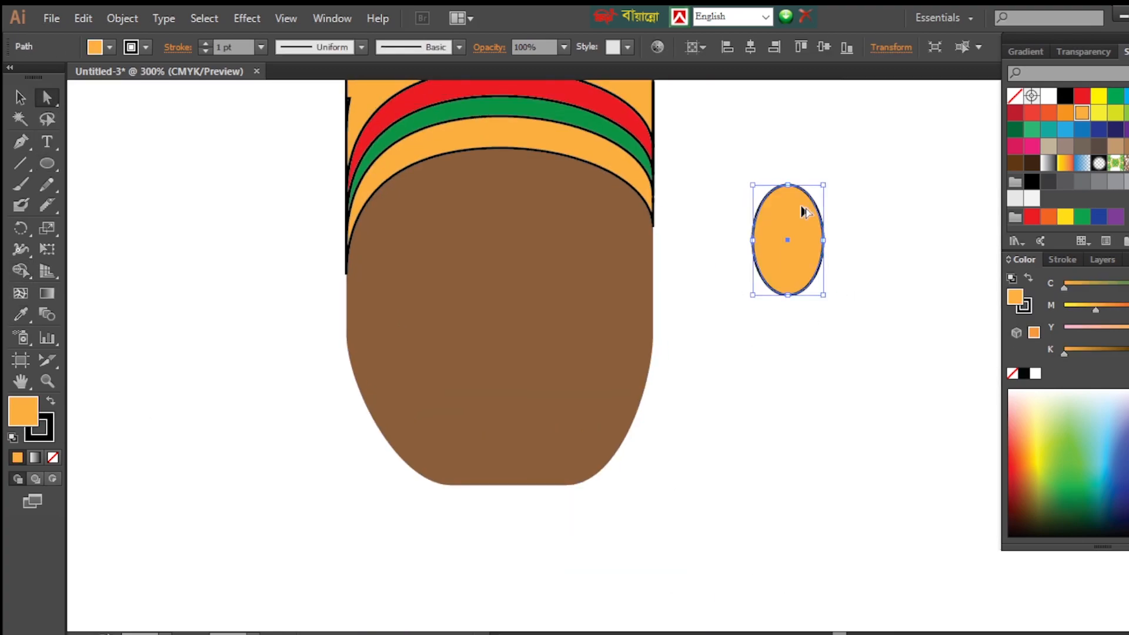
pyautogui.scroll(1, 842, 209)
pyautogui.moveTo(828, 205); pyautogui.dragTo(843, 208)
pyautogui.moveTo(827, 271); pyautogui.dragTo(690, 287)
# Colour the ear with the head's brown using the Eyedropper and place a reflected copy on the head's left side.
pyautogui.press('i')
pyautogui.click(615, 326)
pyautogui.rightClick(691, 284)
pyautogui.moveTo(747, 515)
pyautogui.click(921, 579)
pyautogui.click(889, 426)
pyautogui.moveTo(313, 282); pyautogui.dragTo(312, 282)
# Delete the extra ellipse overlapping the right ear and nudge the left ear towards the head.
pyautogui.keyDown('ctrl'); pyautogui.click(731, 315); pyautogui.keyUp('ctrl')
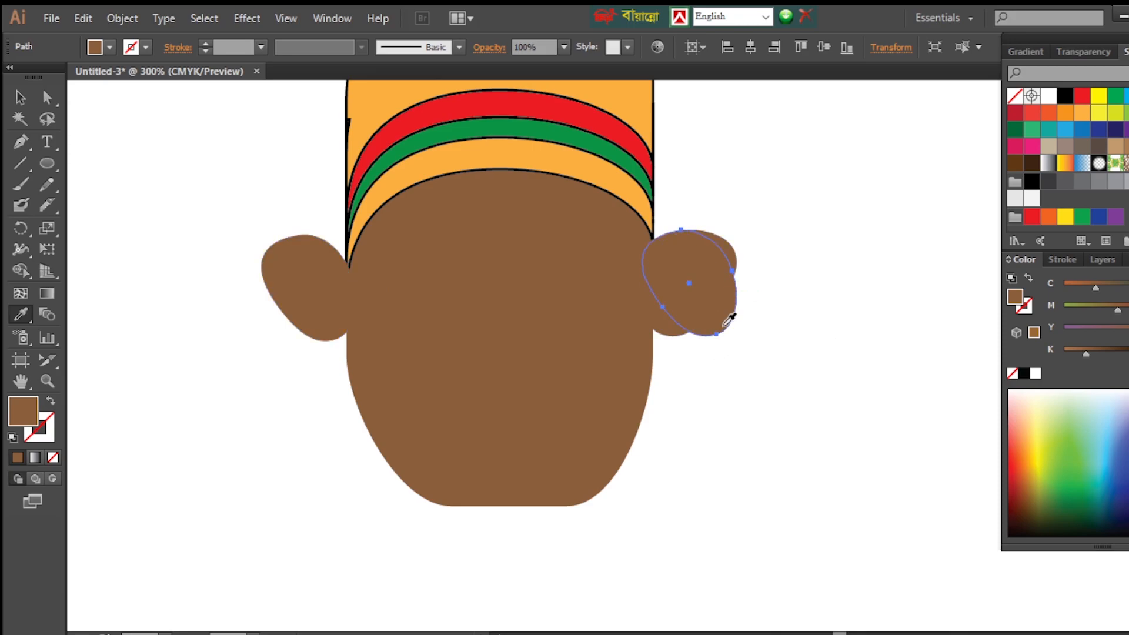
pyautogui.press('Delete')
pyautogui.keyDown('ctrl'); pyautogui.click(312, 289); pyautogui.keyUp('ctrl')
pyautogui.press('Right')
pyautogui.press('Right')
# Draw a rectangular neck below the chin and fill it with a darker brown than the face.
pyautogui.keyDown('ctrl'); pyautogui.click(791, 348); pyautogui.keyUp('ctrl')
pyautogui.hotkey('ctrl', '-')
pyautogui.hotkey('ctrl', '-')
pyautogui.moveTo(47, 164); pyautogui.dragTo(132, 167)
pyautogui.click(131, 166)
pyautogui.moveTo(483, 394)
pyautogui.mouseDown()
pyautogui.moveTo(554, 458)
pyautogui.moveTo(527, 389)
pyautogui.moveTo(572, 409)
pyautogui.moveTo(528, 401)
pyautogui.mouseUp()
pyautogui.doubleClick(24, 411)
pyautogui.click(244, 388)
pyautogui.click(531, 273)
pyautogui.click(527, 388)
pyautogui.press('a')
pyautogui.click(782, 424)
# Draw a flat ellipse in the neck's dark brown at the neck's base and narrow it to the neck's width.
pyautogui.moveTo(441, 293); pyautogui.dragTo(579, 438)
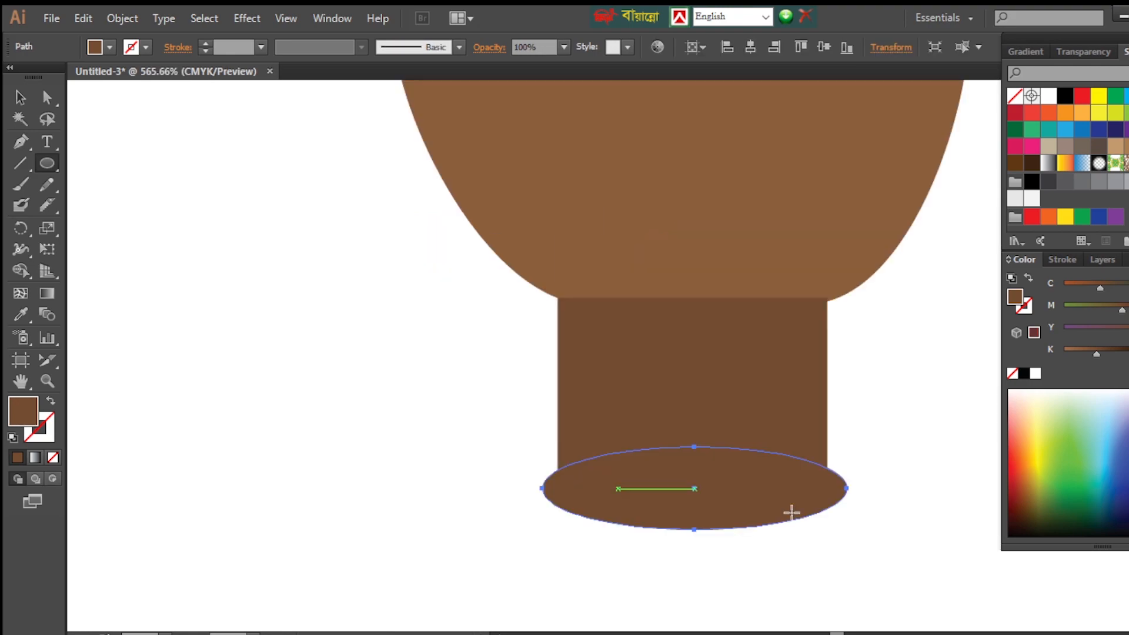
pyautogui.moveTo(558, 483); pyautogui.dragTo(557, 481)
pyautogui.moveTo(847, 489); pyautogui.dragTo(832, 474)
pyautogui.moveTo(832, 474); pyautogui.dragTo(832, 474)
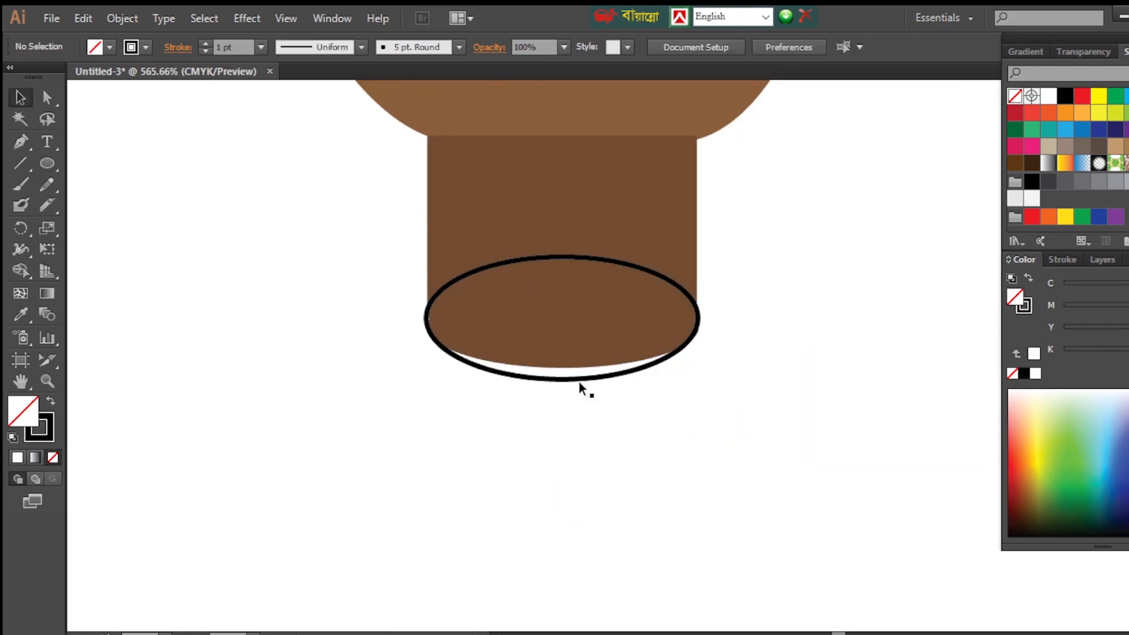
# Duplicate the outlined ellipse slightly lower on the neck's base and widen the copy on both sides for the collar's outer edge.
pyautogui.click(588, 366)
pyautogui.moveTo(563, 313); pyautogui.dragTo(563, 350)
pyautogui.moveTo(698, 349); pyautogui.dragTo(724, 348)
pyautogui.moveTo(427, 348); pyautogui.dragTo(383, 348)
pyautogui.moveTo(724, 348); pyautogui.dragTo(750, 347)
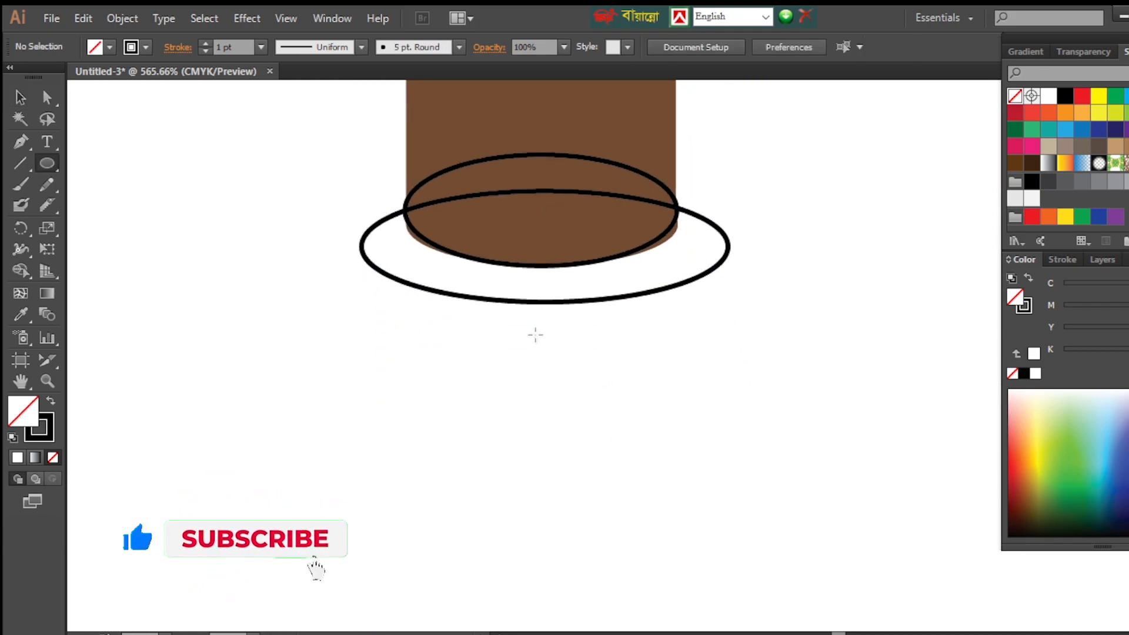
# Draw a narrow vertical ellipse below the collar's centre and reshape it into a slit with a blunt top and tapered tip.
pyautogui.moveTo(557, 448); pyautogui.dragTo(558, 448)
pyautogui.click(47, 98)
pyautogui.click(543, 302)
pyautogui.moveTo(551, 302); pyautogui.dragTo(567, 302)
pyautogui.click(20, 97)
pyautogui.doubleClick(558, 377)
pyautogui.press('Up')
pyautogui.doubleClick(628, 360)
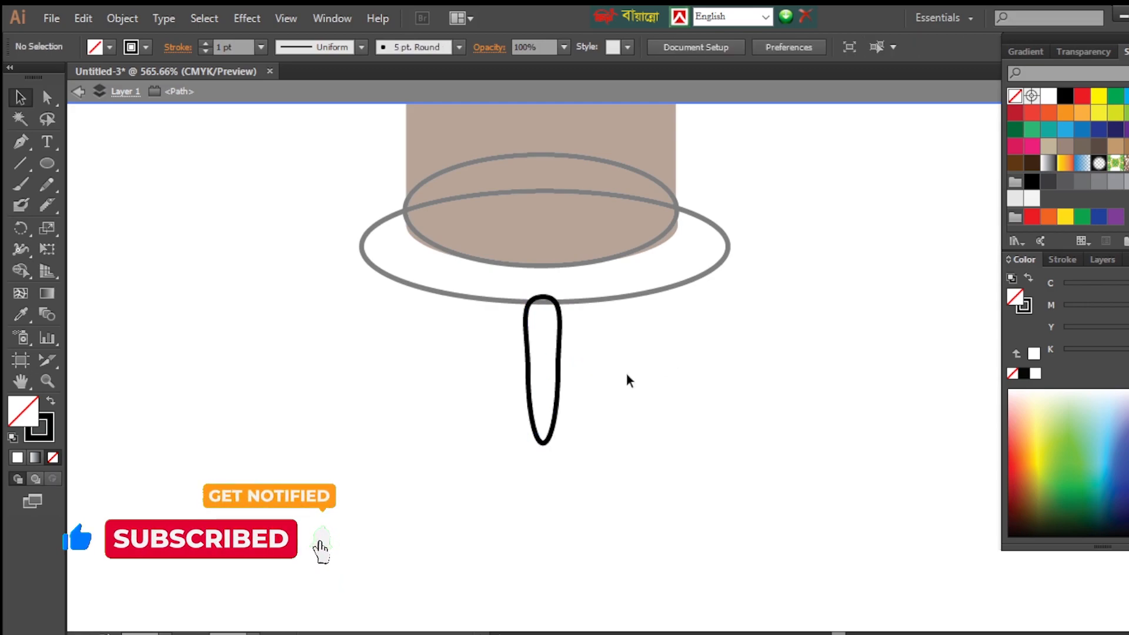
# Combine the two collar ellipses with the Shape Builder tool, keeping only the crescent around the neck's base.
pyautogui.click(692, 283)
pyautogui.keyDown('shift'); pyautogui.click(625, 162); pyautogui.keyUp('shift')
pyautogui.hotkey('shift', 'm')
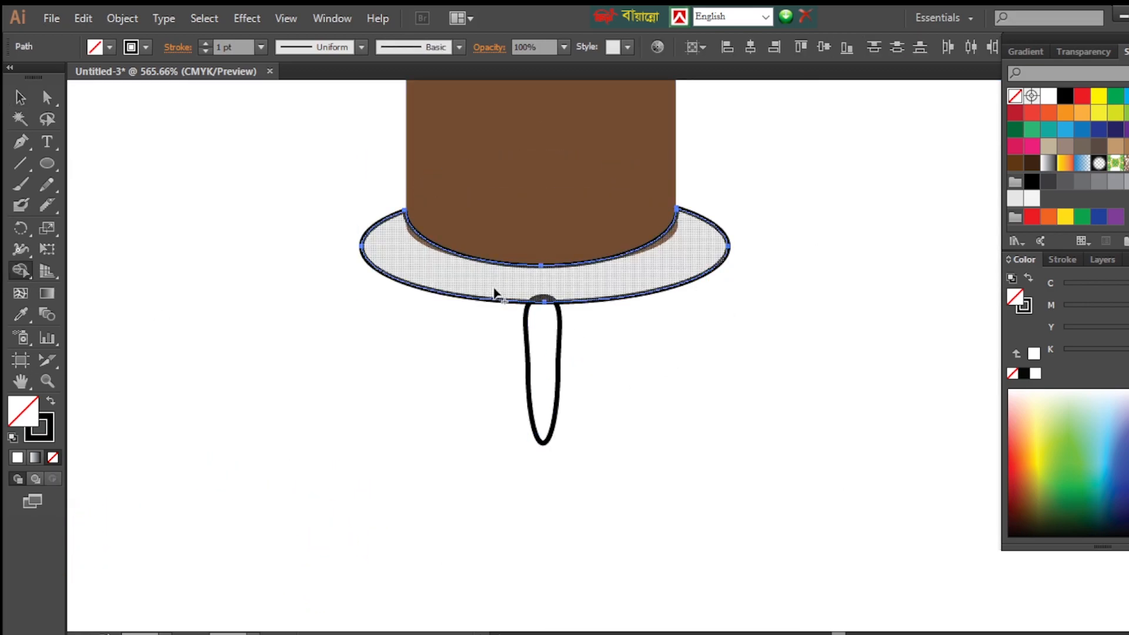
pyautogui.scroll(5, 837, 379)
# Fill the collar crescent with the green of the cap's band using the Eyedropper.
pyautogui.hotkey('ctrl', '-')
pyautogui.hotkey('ctrl', '-')
pyautogui.hotkey('ctrl', '-')
pyautogui.press('i')
pyautogui.click(658, 101)
pyautogui.keyDown('ctrl'); pyautogui.click(670, 465); pyautogui.keyUp('ctrl')
pyautogui.keyDown('ctrl'); pyautogui.click(640, 393); pyautogui.keyUp('ctrl')
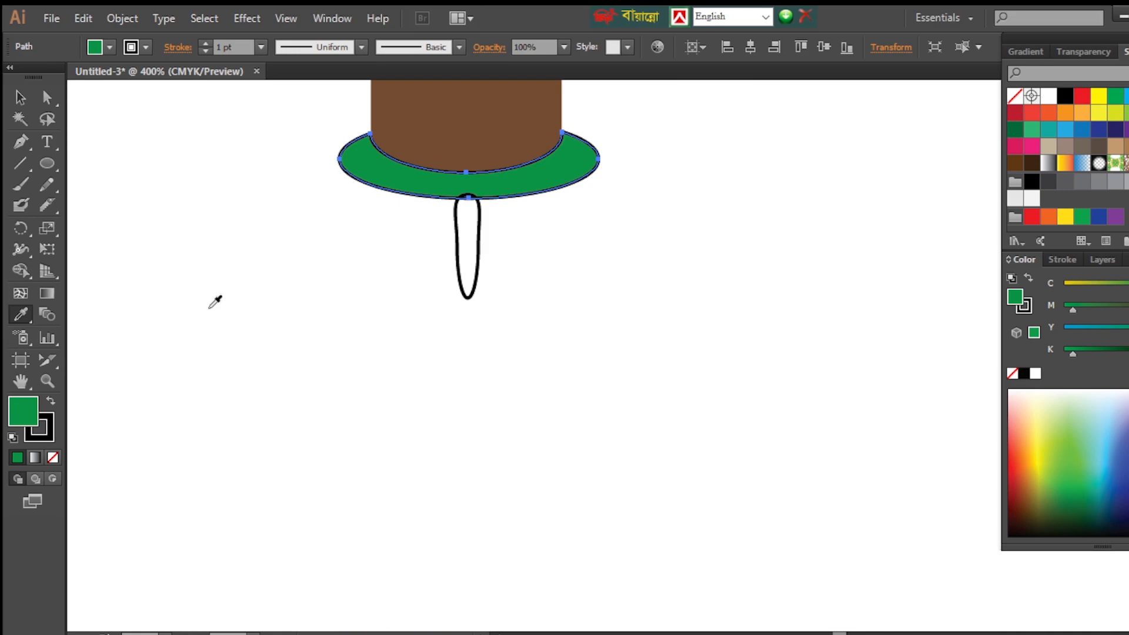
# Move the slit up until its top overlaps the collar's centre and add the collar to the selection.
pyautogui.moveTo(410, 265); pyautogui.dragTo(408, 264)
pyautogui.hotkey('shift', 'Up')
pyautogui.keyDown('shift'); pyautogui.click(501, 184); pyautogui.keyUp('shift')
pyautogui.moveTo(407, 122); pyautogui.dragTo(540, 248)
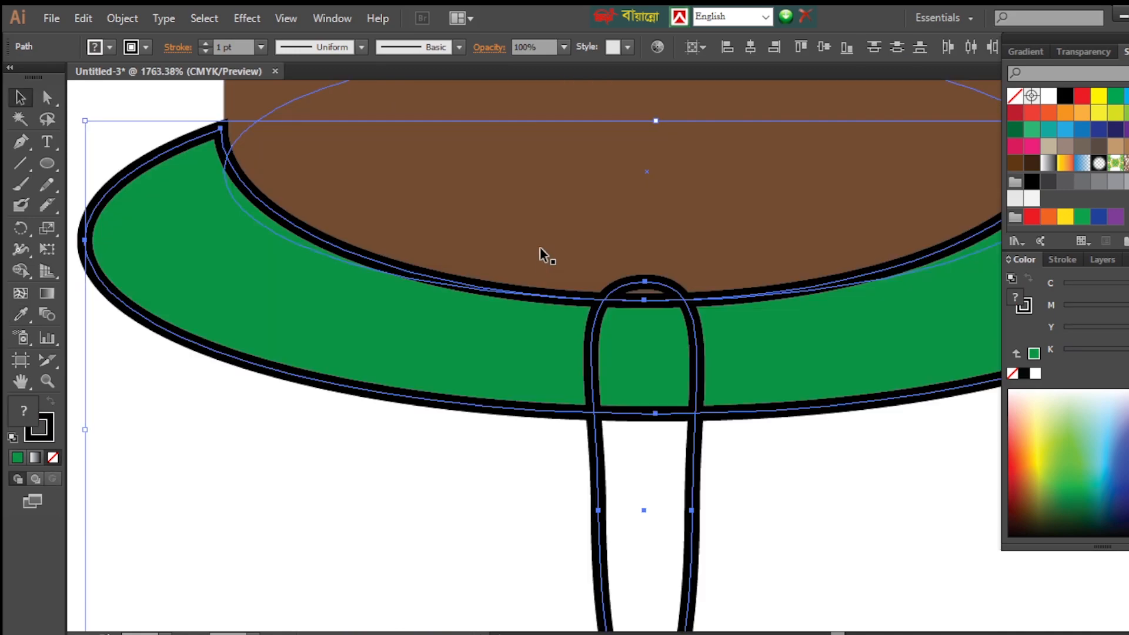
# Merge the slit with its overlap on the collar using Shape Builder and remove the leftover piece above it.
pyautogui.click(22, 271)
pyautogui.moveTo(648, 298); pyautogui.dragTo(645, 459)
pyautogui.keyDown('alt'); pyautogui.click(659, 286); pyautogui.keyUp('alt')
pyautogui.keyDown('ctrl'); pyautogui.click(781, 464); pyautogui.keyUp('ctrl')
pyautogui.hotkey('ctrl', '-')
pyautogui.hotkey('ctrl', '-')
pyautogui.hotkey('ctrl', '-')
pyautogui.hotkey('ctrl', '-')
pyautogui.hotkey('ctrl', '-')
# Add two anchor points to the neck-base ellipse and pull its bottom anchor down so the brown fills the slit.
pyautogui.press('a')
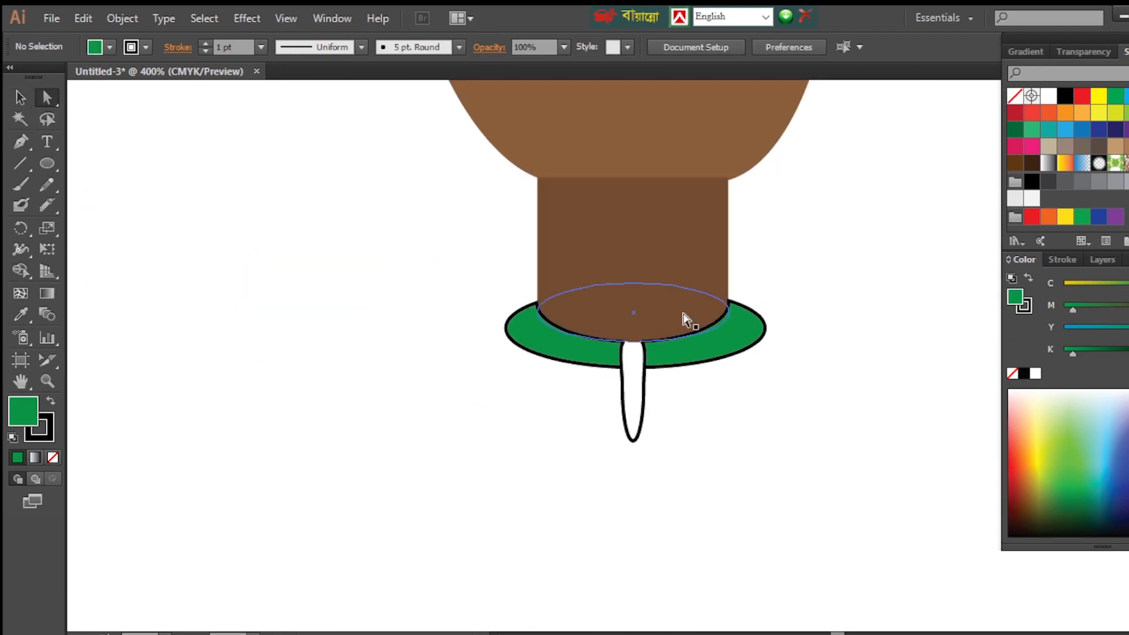
pyautogui.click(699, 334)
pyautogui.press('p')
pyautogui.hotkey('ctrl', '+')
pyautogui.hotkey('ctrl', '+')
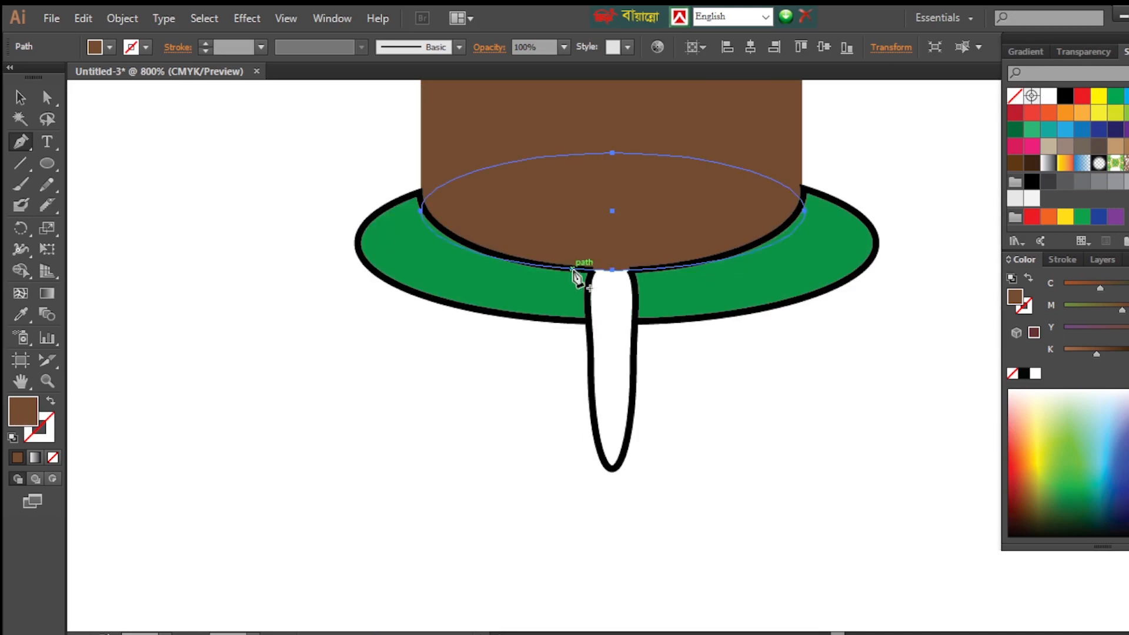
pyautogui.click(573, 269)
pyautogui.click(651, 269)
pyautogui.moveTo(612, 270); pyautogui.dragTo(613, 468)
pyautogui.moveTo(600, 469); pyautogui.dragTo(636, 469)
pyautogui.keyDown('ctrl'); pyautogui.click(743, 494); pyautogui.keyUp('ctrl')
pyautogui.hotkey('ctrl', '-')
pyautogui.hotkey('ctrl', '-')
pyautogui.hotkey('ctrl', '-')
pyautogui.hotkey('ctrl', '-')
pyautogui.hotkey('ctrl', '-')
pyautogui.hotkey('ctrl', '-')
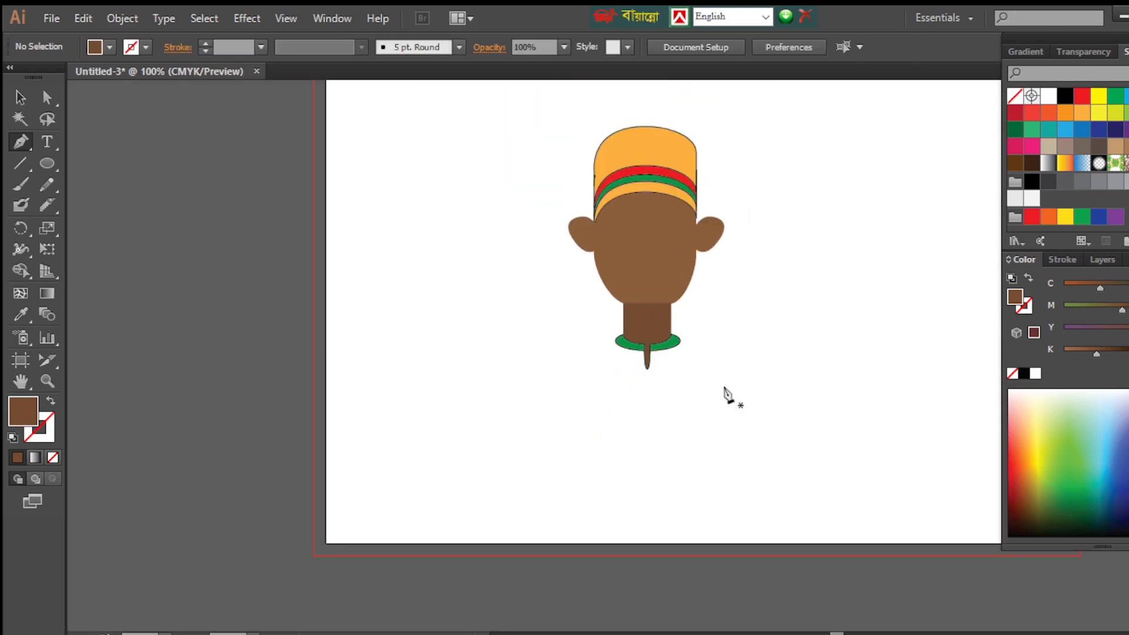
pyautogui.moveTo(689, 372); pyautogui.dragTo(631, 355)
pyautogui.hotkey('ctrl', '+')
pyautogui.hotkey('ctrl', '+')
pyautogui.hotkey('ctrl', '+')
pyautogui.hotkey('ctrl', '-')
pyautogui.hotkey('ctrl', '-')
pyautogui.hotkey('ctrl', '-')
# Draw a large circle below the neck for the torso, enlarge it and align it under the collar.
pyautogui.click(49, 169)
pyautogui.moveTo(464, 352); pyautogui.dragTo(709, 597)
pyautogui.moveTo(588, 473); pyautogui.dragTo(588, 439)
pyautogui.click(21, 100)
pyautogui.moveTo(708, 561); pyautogui.dragTo(736, 587)
pyautogui.moveTo(588, 439); pyautogui.dragTo(586, 488)
pyautogui.moveTo(585, 487)
pyautogui.mouseDown()
pyautogui.moveTo(587, 515)
pyautogui.moveTo(592, 467)
pyautogui.mouseUp()
# Fill the torso circle with the cap's orange using the Eyedropper.
pyautogui.click(22, 315)
pyautogui.click(588, 133)
pyautogui.click(47, 97)
pyautogui.click(794, 377)
# Add anchor points on both upper sides of the torso and pull them outward into broad shoulders.
pyautogui.hotkey('ctrl', '+')
pyautogui.click(20, 99)
pyautogui.click(550, 418)
pyautogui.click(47, 98)
pyautogui.click(20, 142)
pyautogui.click(440, 253)
pyautogui.click(791, 265)
pyautogui.moveTo(791, 264); pyautogui.dragTo(809, 252)
pyautogui.moveTo(438, 254); pyautogui.dragTo(415, 245)
pyautogui.keyDown('ctrl'); pyautogui.click(844, 541); pyautogui.keyUp('ctrl')
# Select the collar and neck parts in outline view, bring them in front of the torso and return to preview.
pyautogui.hotkey('ctrl', '0')
pyautogui.hotkey('ctrl', 'y')
pyautogui.moveTo(577, 271); pyautogui.dragTo(520, 242)
pyautogui.hotkey('ctrl', 'shift', ']')
pyautogui.hotkey('ctrl', 'y')
pyautogui.keyDown('ctrl'); pyautogui.click(754, 414); pyautogui.keyUp('ctrl')
pyautogui.keyDown('ctrl'); pyautogui.click(590, 372); pyautogui.keyUp('ctrl')
pyautogui.hotkey('ctrl', '-')
pyautogui.hotkey('ctrl', '-')
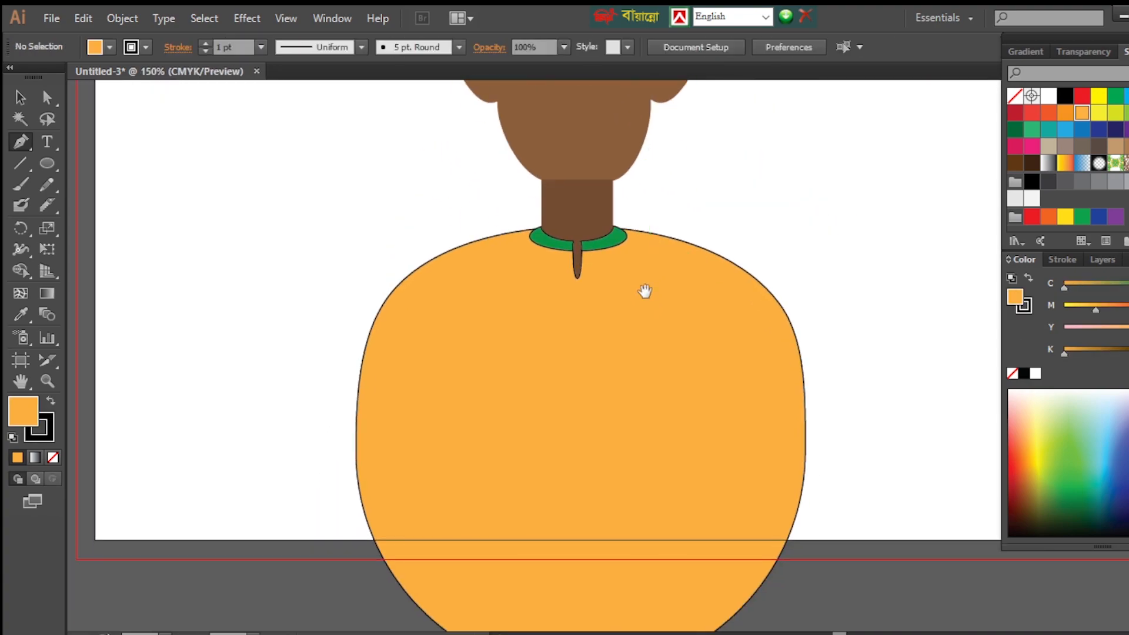
# Scale the torso down slightly and move it up about 0.54 cm towards the collar.
pyautogui.press('v')
pyautogui.click(630, 375)
pyautogui.moveTo(708, 497)
pyautogui.mouseDown()
pyautogui.moveTo(693, 479)
pyautogui.moveTo(698, 488)
pyautogui.mouseUp()
pyautogui.moveTo(608, 399); pyautogui.dragTo(608, 394)
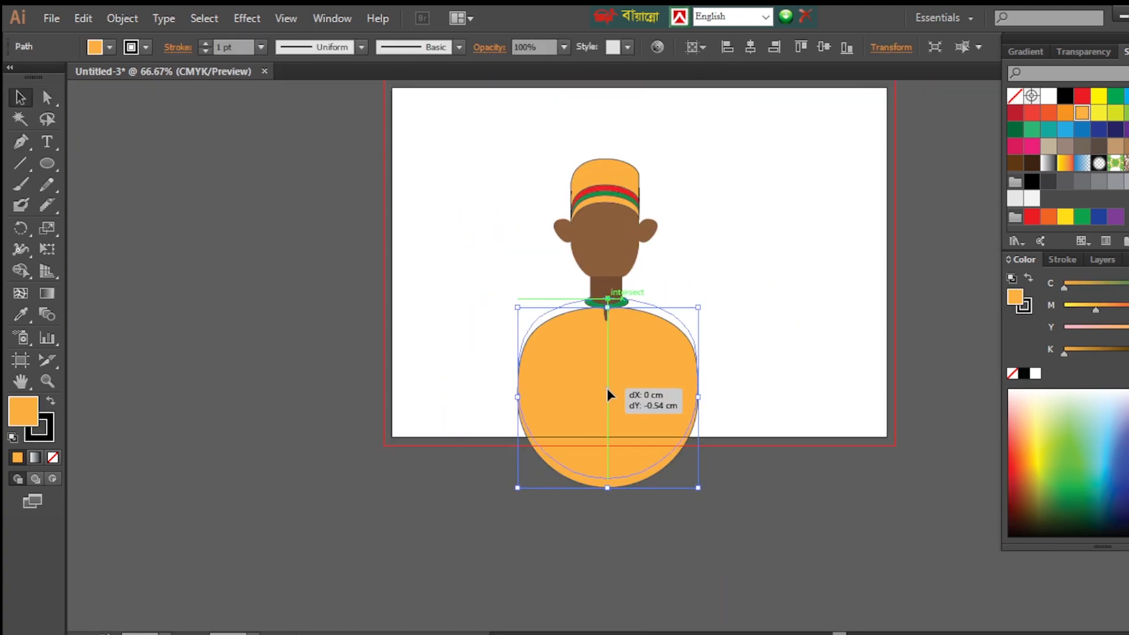
# Lengthen the brown neck slit by pulling its lower tip down onto the chest.
pyautogui.hotkey('ctrl', '+')
pyautogui.hotkey('ctrl', '+')
pyautogui.click(584, 186)
pyautogui.moveTo(584, 198); pyautogui.dragTo(584, 217)
pyautogui.click(584, 133)
pyautogui.click(841, 282)
# Pull the torso outline inward below the arm level on both sides to form the shirt's short sleeves.
pyautogui.moveTo(699, 351); pyautogui.dragTo(692, 290)
pyautogui.press('a')
pyautogui.click(687, 386)
pyautogui.click(757, 313)
pyautogui.hotkey('ctrl', 'z')
pyautogui.moveTo(756, 336); pyautogui.dragTo(680, 319)
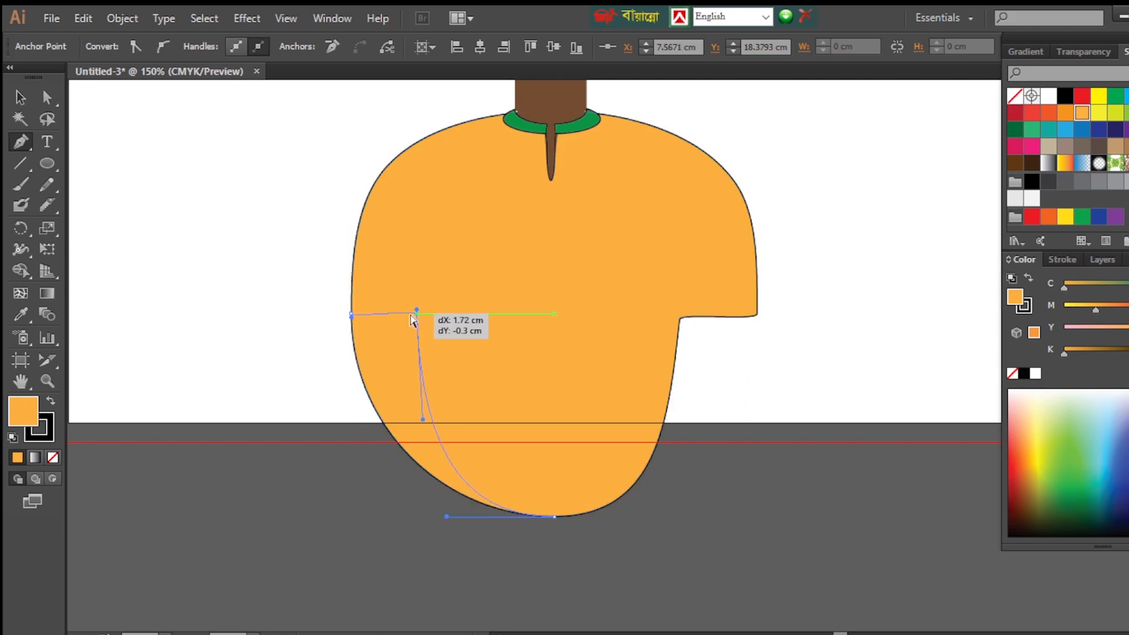
pyautogui.moveTo(417, 314); pyautogui.dragTo(416, 314)
# Extend both handles of the shirt's bottom anchor outward to give the hem a broader curve.
pyautogui.moveTo(659, 517); pyautogui.dragTo(705, 514)
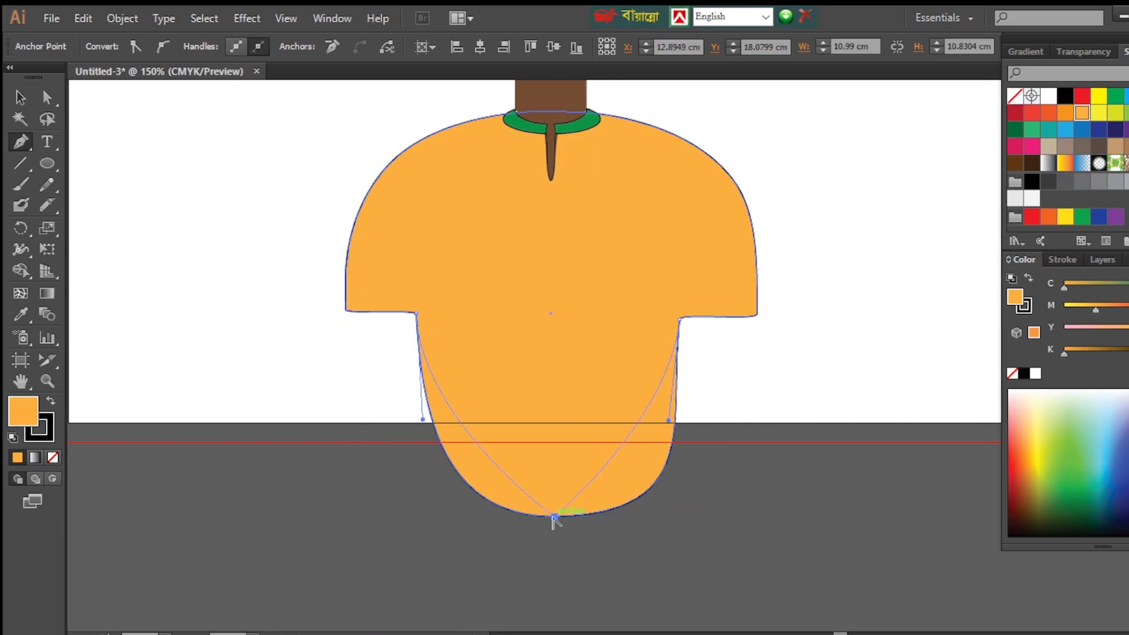
pyautogui.moveTo(397, 517); pyautogui.dragTo(396, 518)
pyautogui.keyDown('ctrl'); pyautogui.click(294, 488); pyautogui.keyUp('ctrl')
# Draw an ellipse over the right sleeve's end, fill it with the neck's brown and stretch its top anchor upward.
pyautogui.click(48, 164)
pyautogui.moveTo(640, 278); pyautogui.dragTo(747, 374)
pyautogui.click(20, 314)
pyautogui.click(550, 97)
pyautogui.click(47, 98)
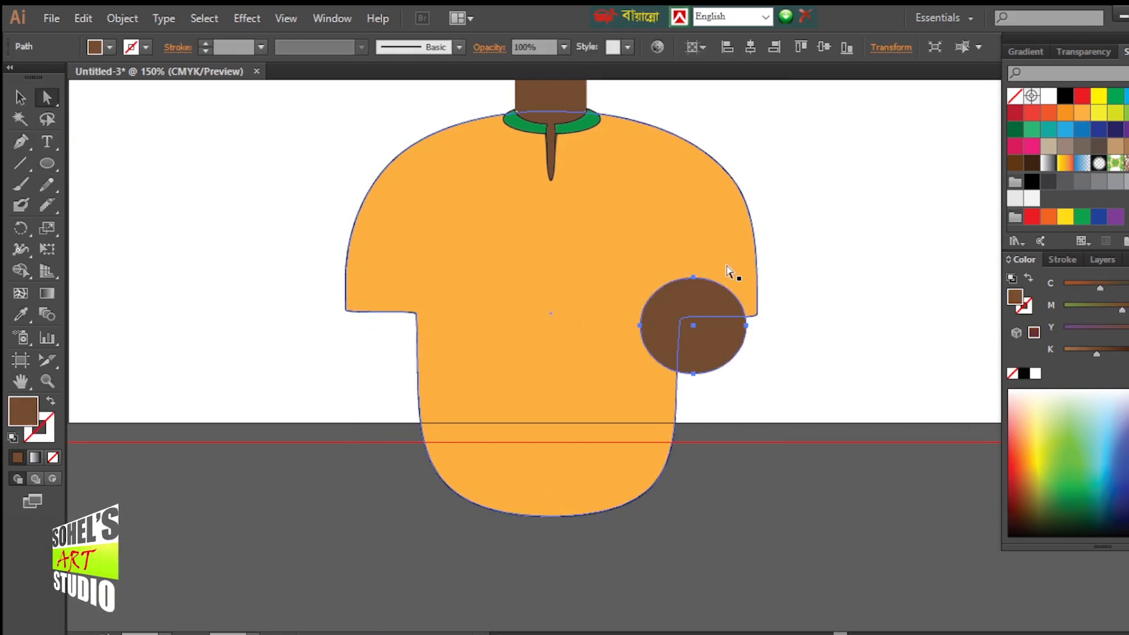
pyautogui.moveTo(694, 287); pyautogui.dragTo(694, 251)
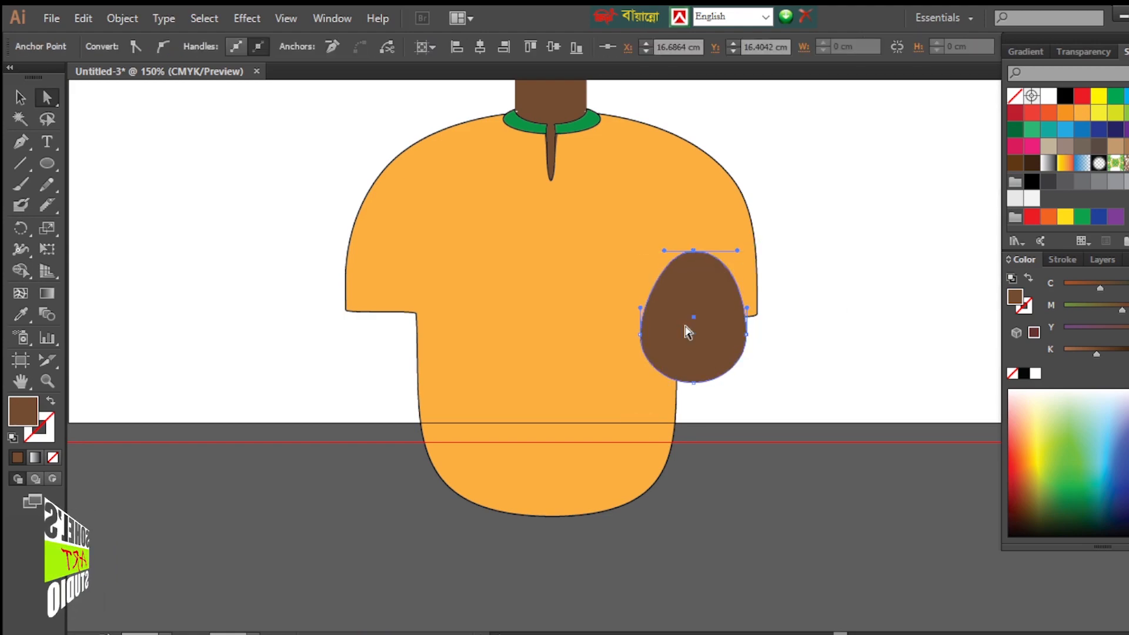
# Make a vertically mirrored copy of the brown oval and place it over the end of the left sleeve.
pyautogui.rightClick(695, 316)
pyautogui.moveTo(758, 547)
pyautogui.click(888, 455)
pyautogui.click(1076, 398)
pyautogui.press('v')
pyautogui.rightClick(686, 314)
pyautogui.click(897, 454)
pyautogui.click(895, 397)
pyautogui.moveTo(694, 317); pyautogui.dragTo(410, 314)
# Merge the parts of both brown ovals that overlap the shirt into the shirt with the Shape Builder.
pyautogui.click(553, 347)
pyautogui.keyDown('shift'); pyautogui.click(701, 368); pyautogui.keyUp('shift')
pyautogui.keyDown('shift'); pyautogui.click(406, 347); pyautogui.keyUp('shift')
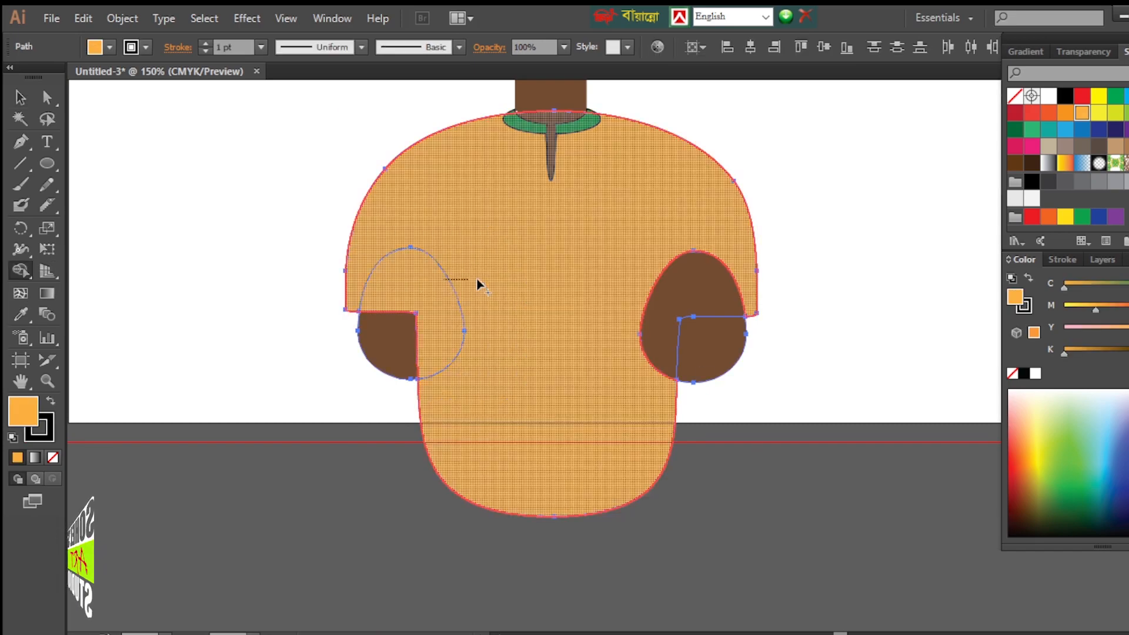
pyautogui.moveTo(445, 282); pyautogui.dragTo(688, 294)
pyautogui.press('a')
pyautogui.click(768, 520)
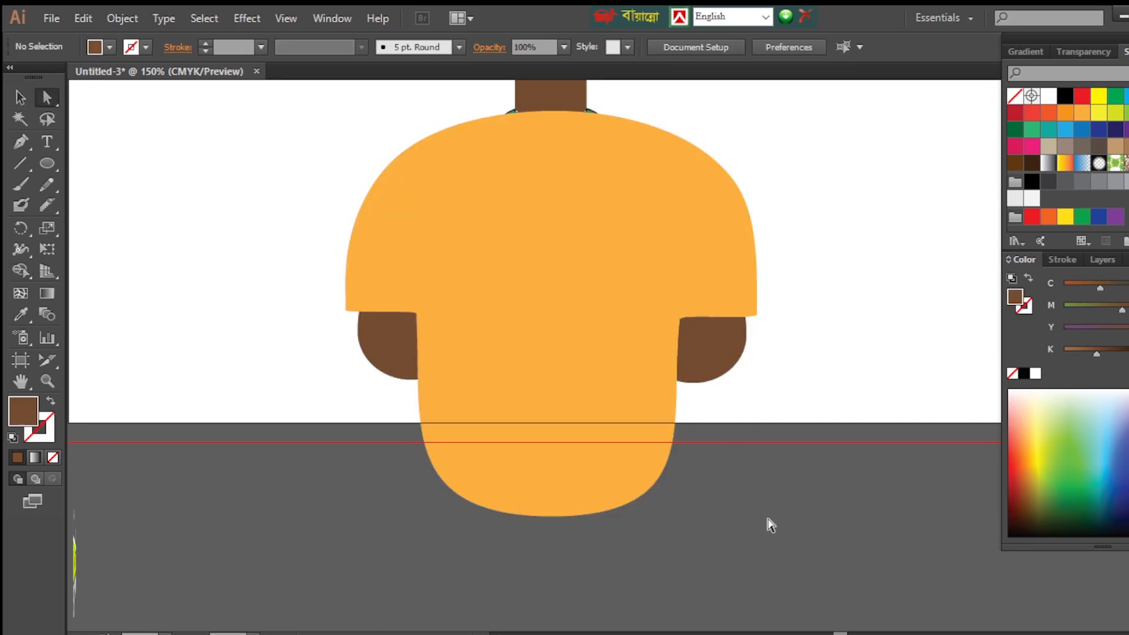
# Draw a closed green shape with a curved upper edge across the lower part of the right sleeve.
pyautogui.click(389, 336)
pyautogui.click(354, 381)
pyautogui.click(677, 254)
pyautogui.click(679, 322)
pyautogui.click(764, 316)
pyautogui.click(757, 201)
pyautogui.click(677, 254)
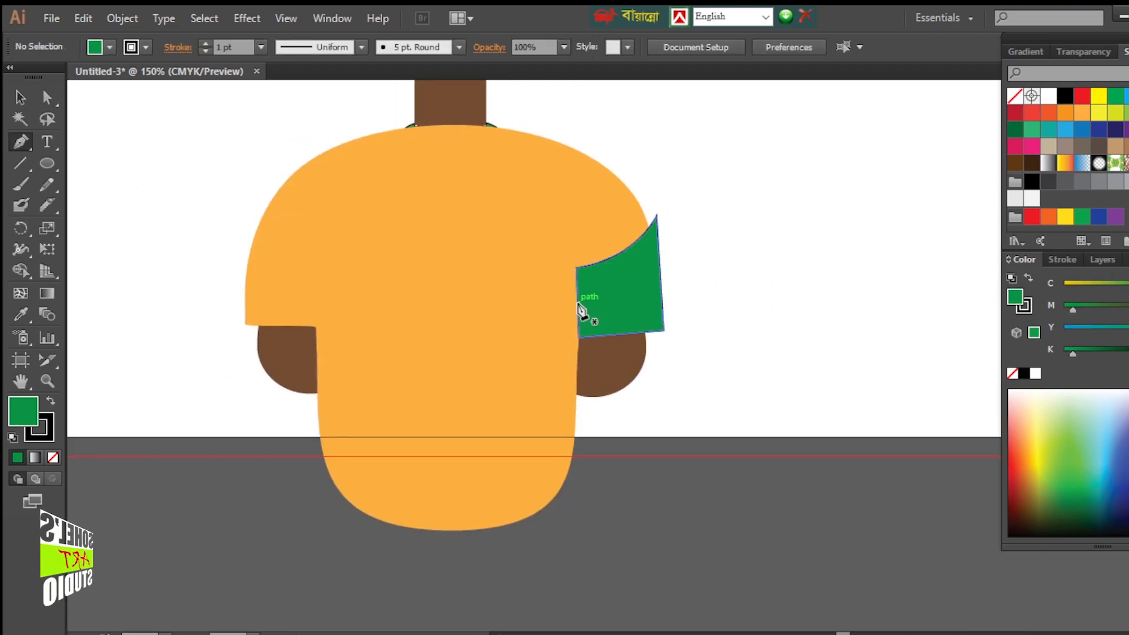
# Draw a cuff shape with a curved upper edge over the lower part of the green sleeve band and fill it orange.
pyautogui.click(577, 303)
pyautogui.moveTo(657, 277); pyautogui.dragTo(700, 255)
pyautogui.click(657, 276)
pyautogui.click(670, 267)
pyautogui.click(685, 352)
pyautogui.click(555, 341)
pyautogui.click(577, 303)
pyautogui.doubleClick(23, 411)
pyautogui.click(373, 465)
pyautogui.click(531, 271)
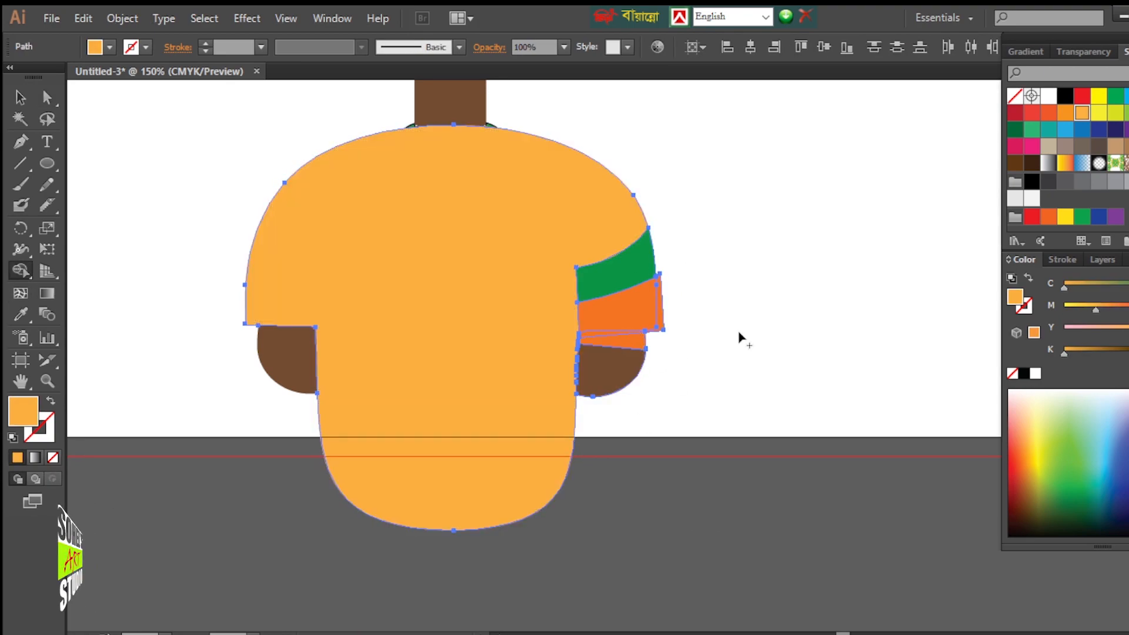
# Select the brown arm and the orange cuff pieces of the right sleeve together.
pyautogui.press('a')
pyautogui.click(613, 374)
pyautogui.keyDown('shift'); pyautogui.click(617, 340); pyautogui.keyUp('shift')
pyautogui.keyDown('shift'); pyautogui.click(622, 311); pyautogui.keyUp('shift')
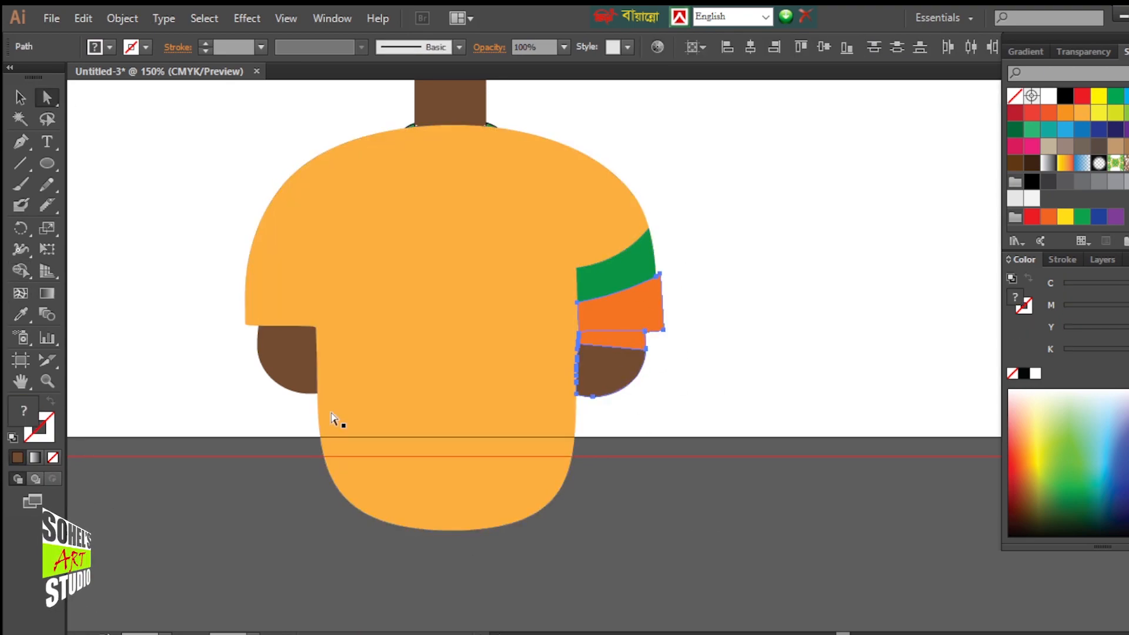
# Trim the orange cuff's overhang beyond the right sleeve's outer edge and hem with the Shape Builder.
pyautogui.click(52, 100)
pyautogui.moveTo(441, 141); pyautogui.dragTo(676, 370)
pyautogui.click(751, 397)
pyautogui.click(788, 538)
pyautogui.click(721, 374)
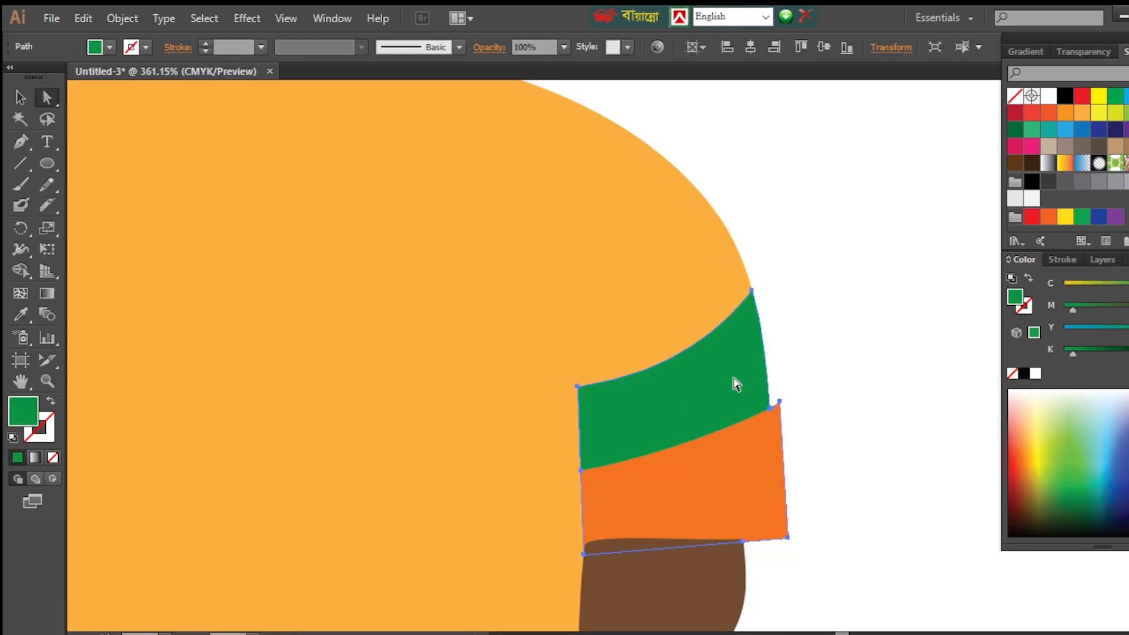
pyautogui.hotkey('ctrl', 'y')
pyautogui.click(773, 485)
pyautogui.hotkey('ctrl', 'y')
pyautogui.hotkey('shift', 'm')
pyautogui.press('a')
pyautogui.click(781, 519)
pyautogui.hotkey('shift', 'm')
pyautogui.keyDown('alt'); pyautogui.click(779, 500); pyautogui.keyUp('alt')
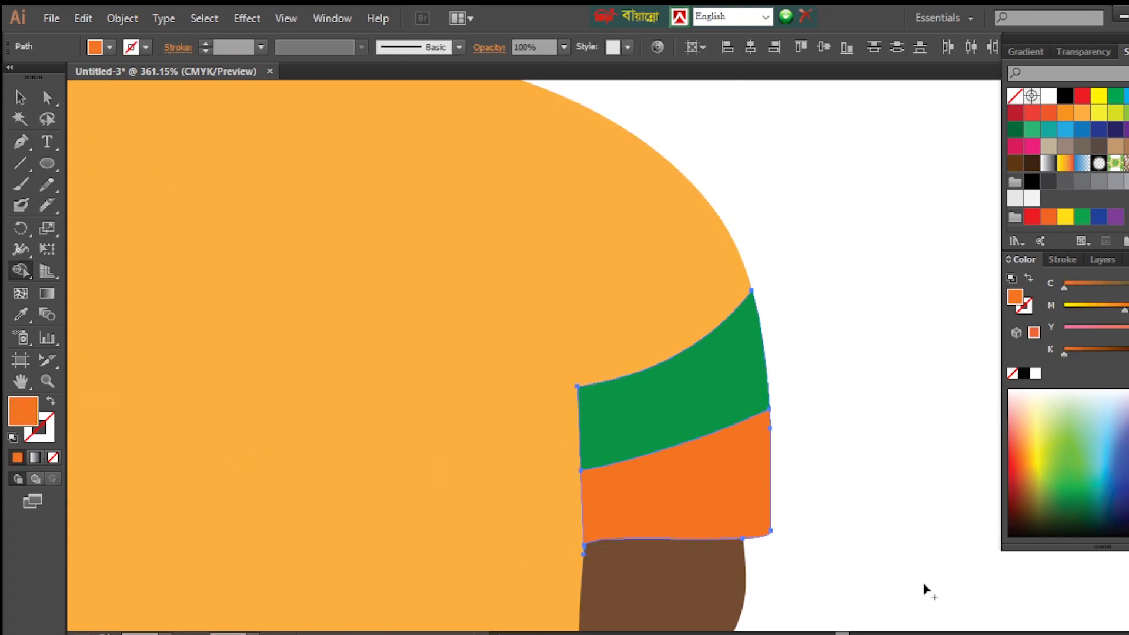
# Make a mirrored copy of the right sleeve's green and orange bands and move it onto the left sleeve.
pyautogui.click(50, 100)
pyautogui.hotkey('ctrl', '-')
pyautogui.hotkey('ctrl', '-')
pyautogui.hotkey('ctrl', '-')
pyautogui.hotkey('ctrl', '-')
pyautogui.hotkey('ctrl', '-')
pyautogui.keyDown('ctrl'); pyautogui.tripleClick(630, 380); pyautogui.keyUp('ctrl')
pyautogui.rightClick(680, 268)
pyautogui.moveTo(743, 480)
pyautogui.click(968, 542)
pyautogui.click(897, 414)
pyautogui.moveTo(652, 247); pyautogui.dragTo(204, 243)
# Nudge the copied green and orange bands and their outer anchors to fit the left sleeve's edge.
pyautogui.click(605, 434)
pyautogui.moveTo(417, 204); pyautogui.dragTo(449, 303)
pyautogui.moveTo(233, 228); pyautogui.dragTo(223, 215)
pyautogui.click(221, 322)
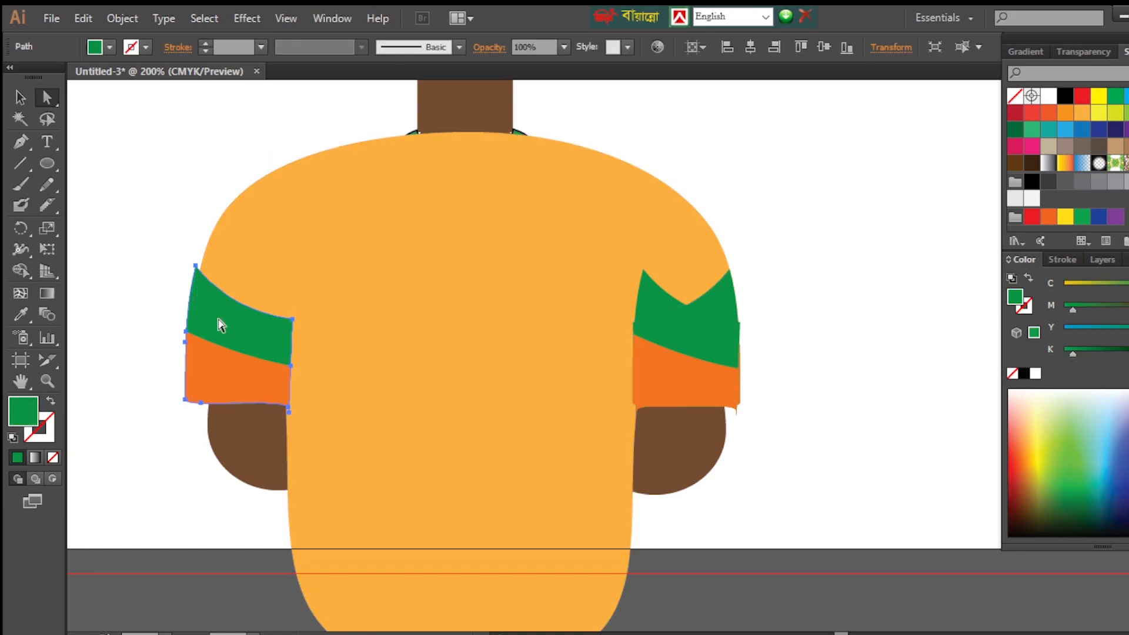
pyautogui.moveTo(198, 343); pyautogui.dragTo(194, 343)
pyautogui.click(196, 372)
pyautogui.moveTo(187, 371); pyautogui.dragTo(192, 371)
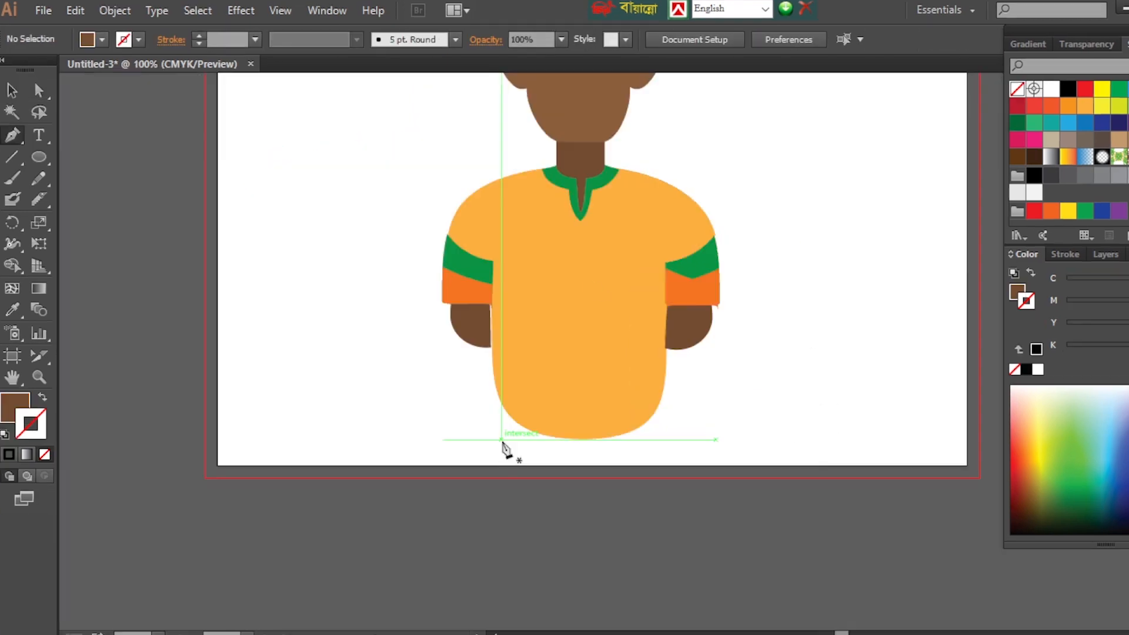
# Draw a four-sided pocket on the shirt beside the right arm and fill it with the sleeve band's green.
pyautogui.scroll(2, 672, 377)
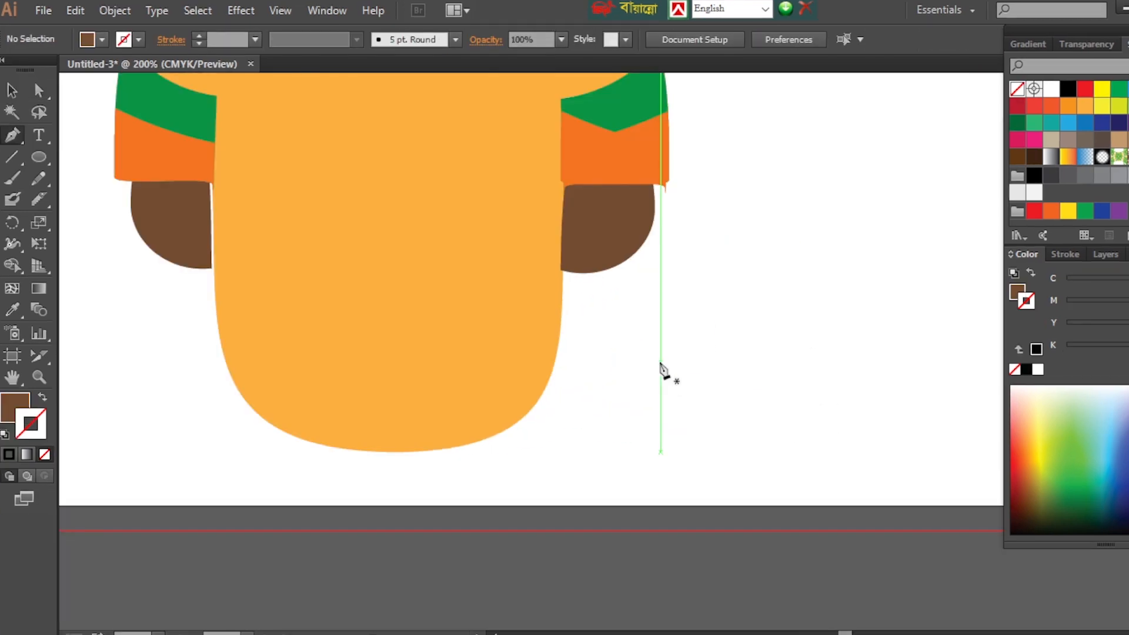
pyautogui.click(461, 216)
pyautogui.click(562, 207)
pyautogui.click(561, 304)
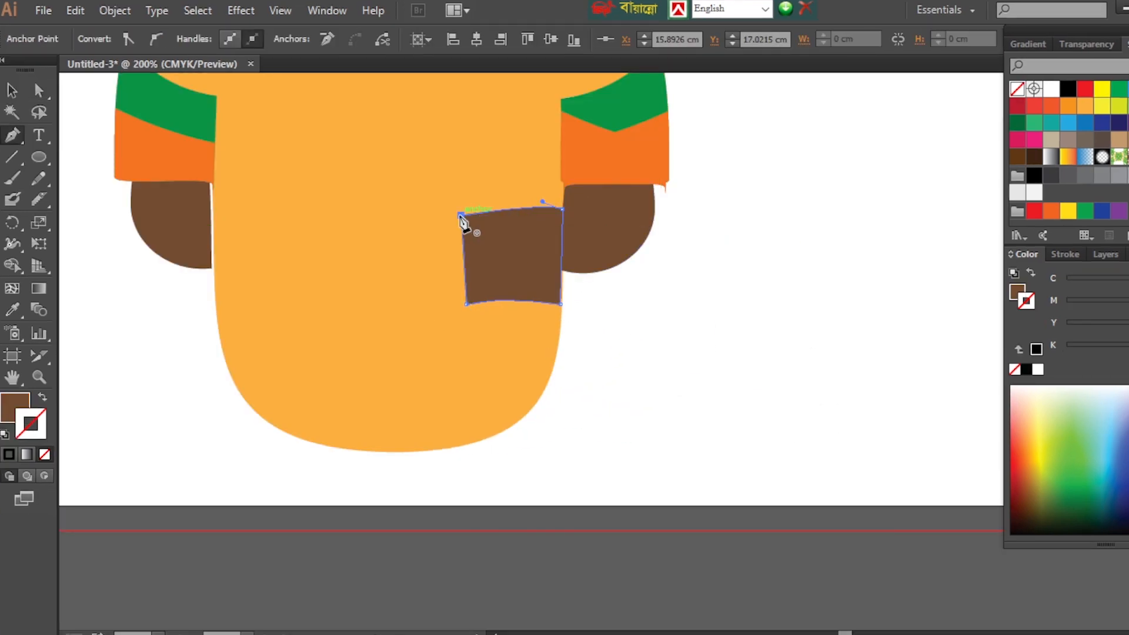
pyautogui.click(462, 216)
pyautogui.press('i')
pyautogui.click(630, 109)
pyautogui.keyDown('ctrl'); pyautogui.click(717, 320); pyautogui.keyUp('ctrl')
# Try to draw a narrow strip above the pocket in the sleeve cuff's orange.
pyautogui.click(642, 165)
pyautogui.press('p')
pyautogui.click(461, 207)
pyautogui.moveTo(563, 200); pyautogui.dragTo(582, 202)
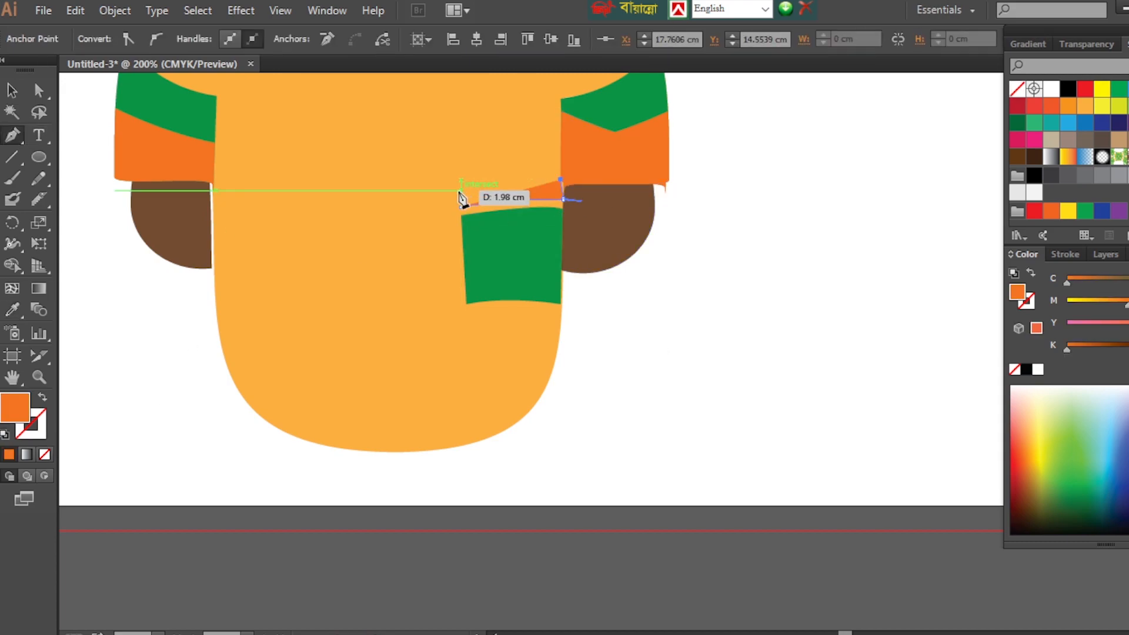
pyautogui.click(461, 191)
pyautogui.click(461, 207)
pyautogui.hotkey('ctrl', 'z')
pyautogui.hotkey('ctrl', 'z')
pyautogui.hotkey('ctrl', 'z')
pyautogui.hotkey('ctrl', 'z')
# Redraw the narrow curved orange strip just above the green pocket.
pyautogui.moveTo(644, 246); pyautogui.dragTo(769, 255)
pyautogui.click(646, 192)
pyautogui.moveTo(328, 225); pyautogui.dragTo(234, 259)
pyautogui.click(336, 265)
pyautogui.hotkey('ctrl', '0')
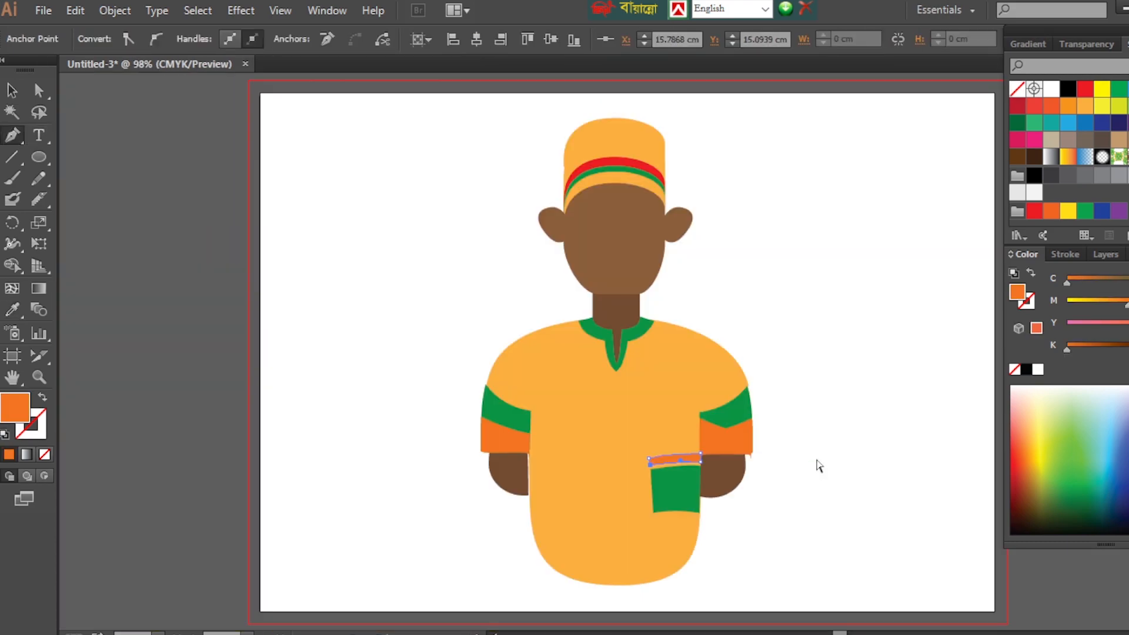
# Adjust the corner anchors of the orange strip and the green pocket to even out the gap between them.
pyautogui.press('z')
pyautogui.moveTo(594, 412); pyautogui.dragTo(752, 548)
pyautogui.press('a')
pyautogui.click(547, 264)
pyautogui.moveTo(439, 290); pyautogui.dragTo(440, 297)
pyautogui.click(641, 486)
pyautogui.moveTo(643, 290); pyautogui.dragTo(645, 293)
pyautogui.click(547, 265)
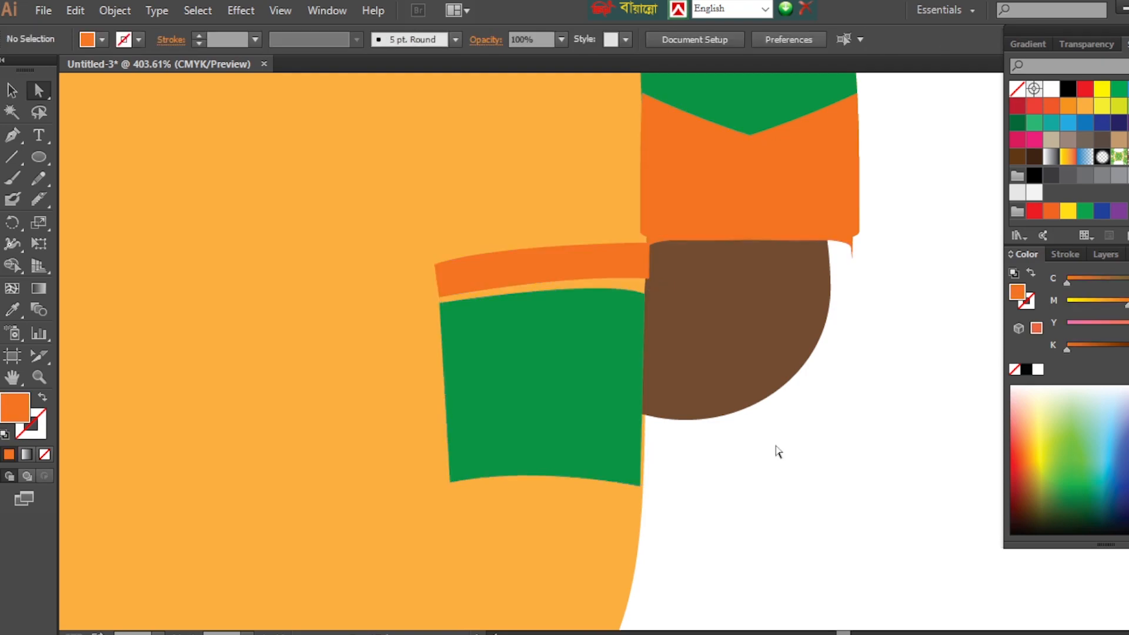
pyautogui.click(783, 436)
# Make a mirrored copy of the pocket and its orange strip and place it beside the left arm.
pyautogui.hotkey('ctrl', '-')
pyautogui.hotkey('ctrl', '-')
pyautogui.hotkey('ctrl', '-')
pyautogui.hotkey('ctrl', '-')
pyautogui.click(596, 368)
pyautogui.keyDown('shift'); pyautogui.click(607, 321); pyautogui.keyUp('shift')
pyautogui.rightClick(608, 319)
pyautogui.moveTo(673, 531)
pyautogui.click(840, 441)
pyautogui.moveTo(582, 356); pyautogui.dragTo(398, 360)
# Add an anchor on each side of the shirt's hem and pull both outward to square off the hem.
pyautogui.click(212, 377)
pyautogui.click(447, 453)
pyautogui.press('p')
pyautogui.click(410, 484)
pyautogui.moveTo(409, 484); pyautogui.dragTo(371, 491)
pyautogui.click(598, 484)
pyautogui.moveTo(598, 483); pyautogui.dragTo(632, 493)
pyautogui.hotkey('ctrl', 'shift', 'a')
# Draw a closed wavy band across the shirt just below the two pockets.
pyautogui.click(360, 397)
pyautogui.moveTo(487, 398); pyautogui.dragTo(488, 406)
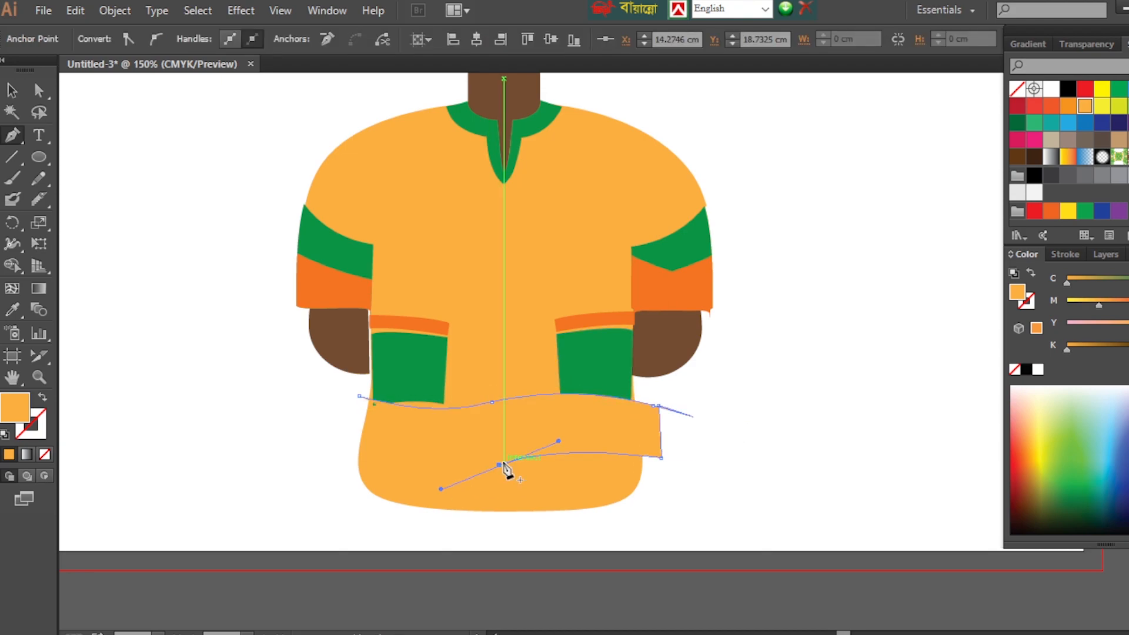
pyautogui.click(346, 439)
pyautogui.click(359, 397)
# Fill the wavy band with a dark magenta purple.
pyautogui.click(1128, 123)
pyautogui.doubleClick(15, 408)
pyautogui.click(293, 360)
pyautogui.click(529, 266)
pyautogui.hotkey('ctrl', 'shift', 'a')
pyautogui.hotkey('ctrl', '+')
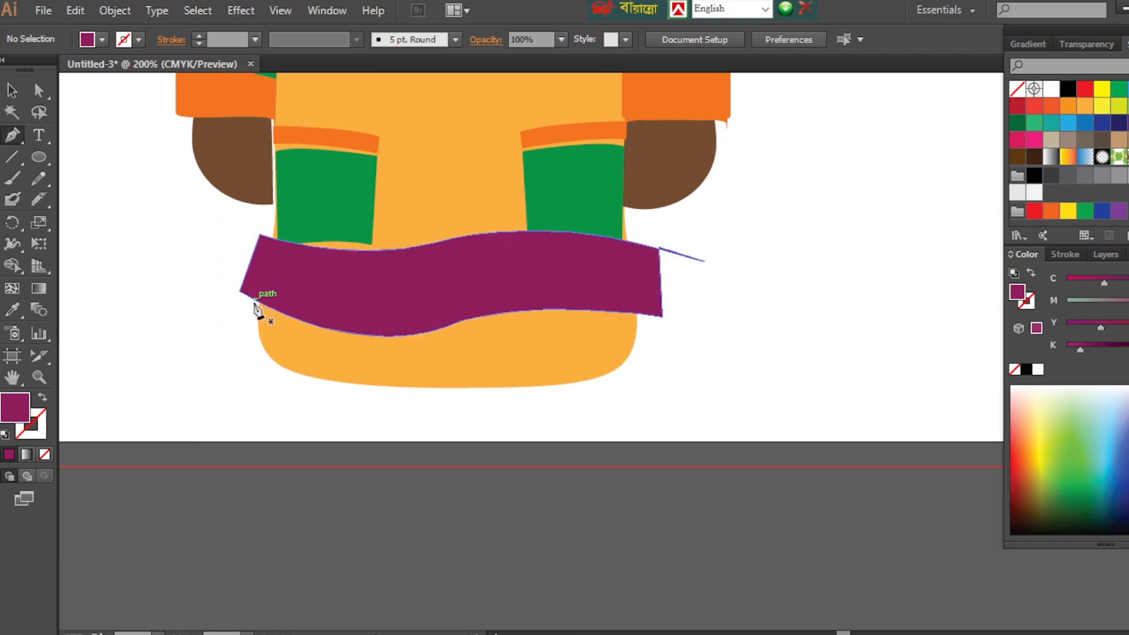
pyautogui.hotkey('ctrl', '0')
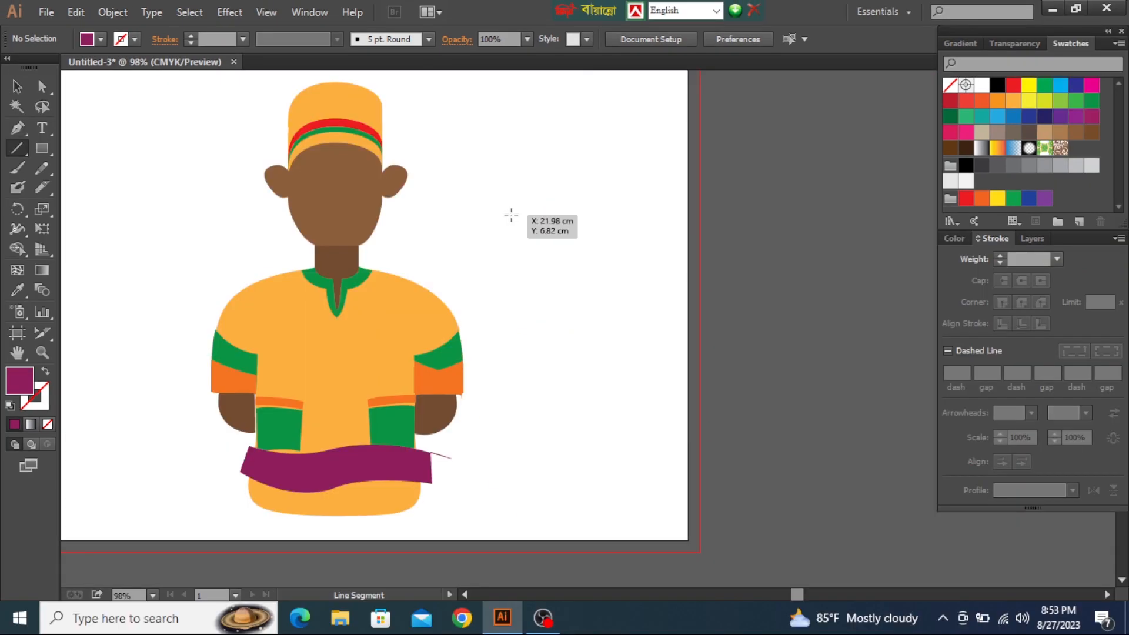
# Draw a short vertical line beside the head and turn it into an upright triangle with a 42 pt stroke and a flipped tapered width profile.
pyautogui.moveTo(511, 214); pyautogui.dragTo(511, 268)
pyautogui.click(1001, 255)
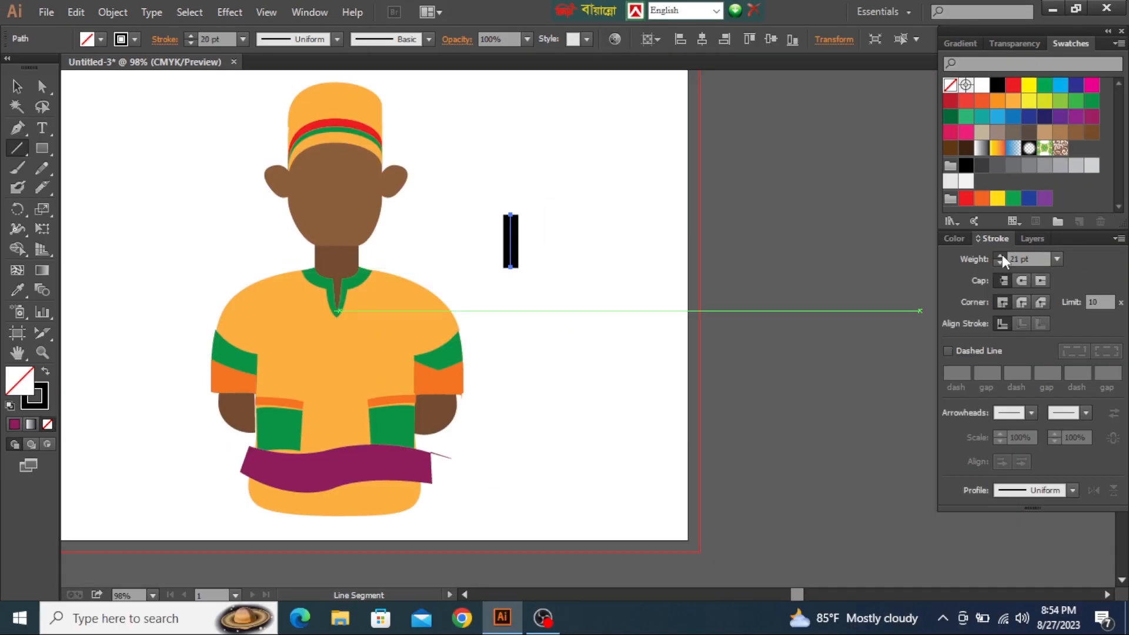
pyautogui.click(1073, 491)
pyautogui.click(1019, 388)
pyautogui.click(1094, 491)
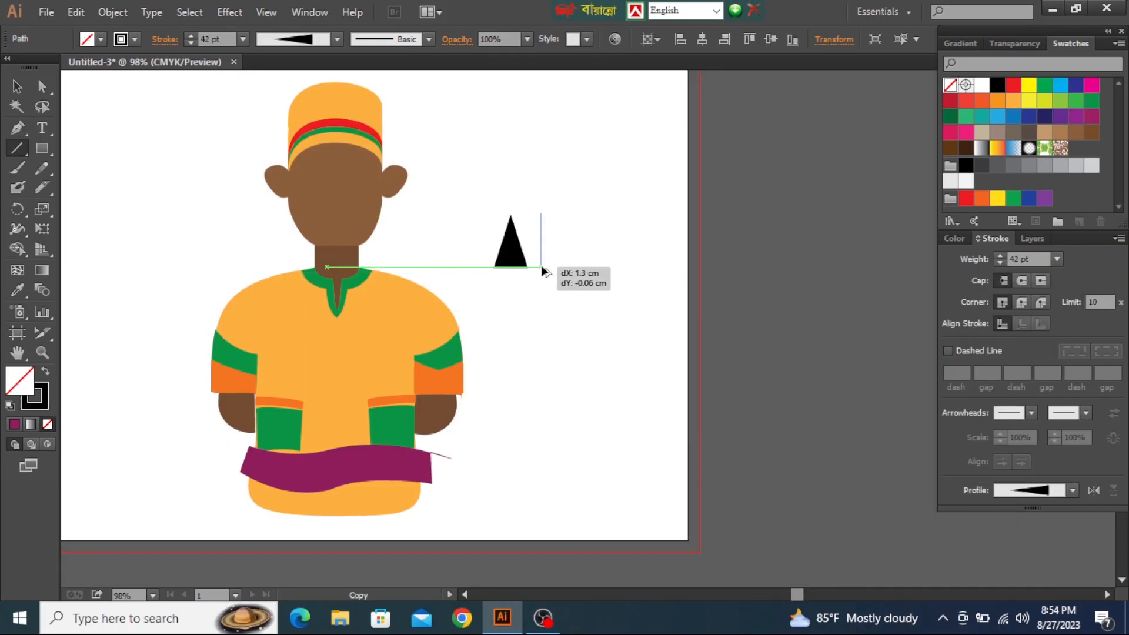
# Undo the misplaced triangle copy and duplicate the triangle edge to edge into a row of eleven.
pyautogui.hotkey('ctrl', 'z')
pyautogui.moveTo(459, 151); pyautogui.dragTo(611, 300)
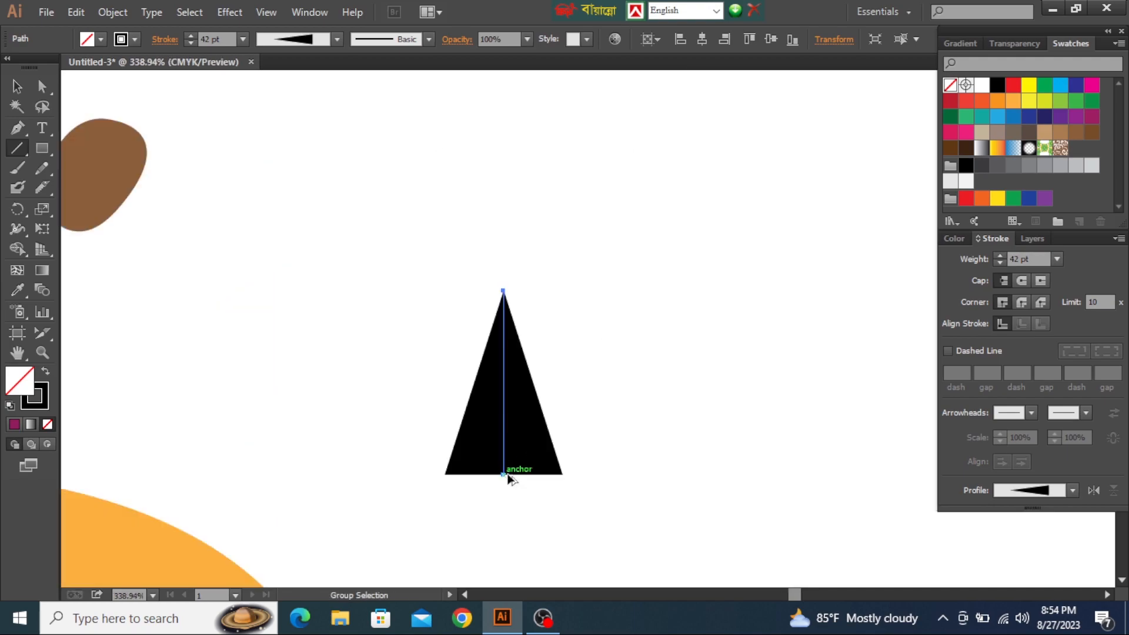
pyautogui.moveTo(596, 471); pyautogui.dragTo(614, 472)
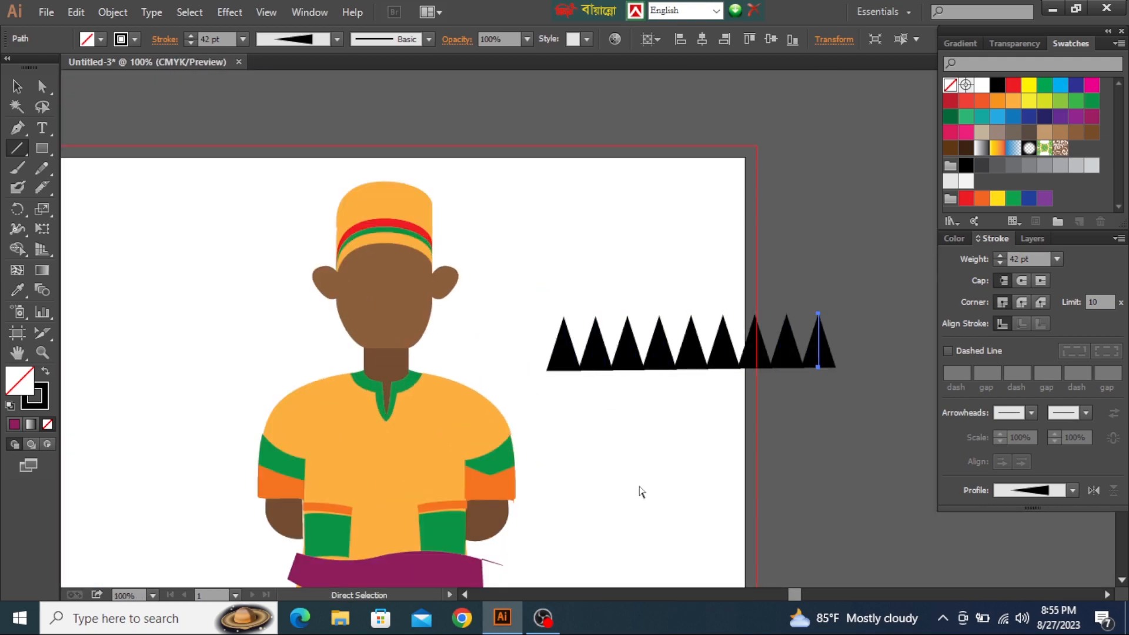
# Outline the strokes of the triangle row and color the triangles with the sleeve cuff's orange.
pyautogui.hotkey('ctrl', '-')
pyautogui.click(112, 12)
pyautogui.click(141, 348)
pyautogui.click(371, 390)
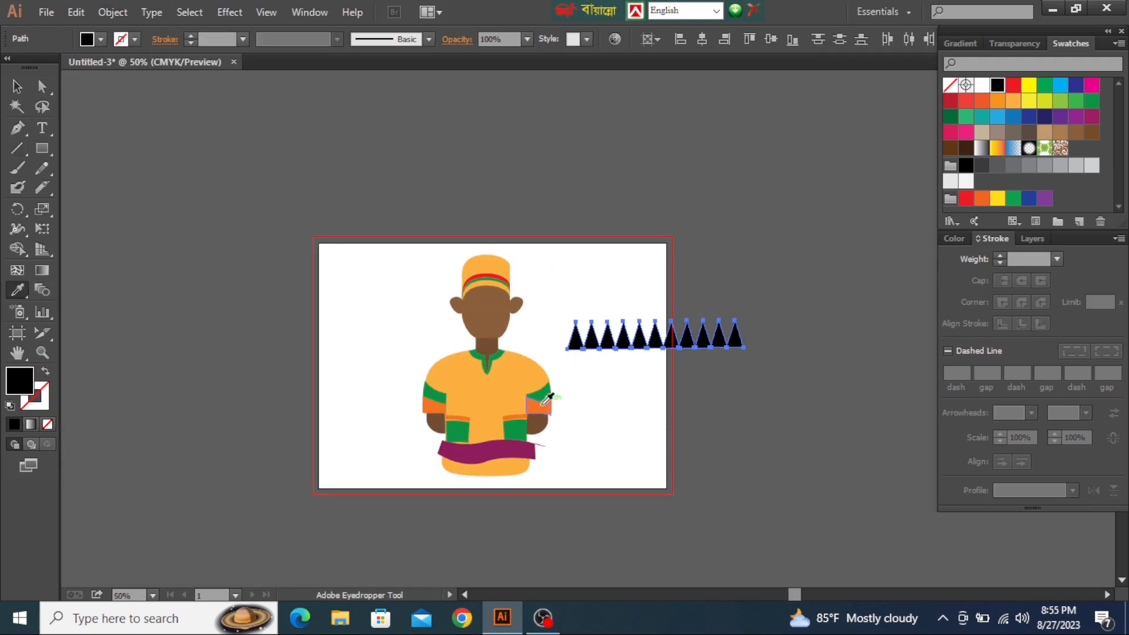
pyautogui.click(545, 402)
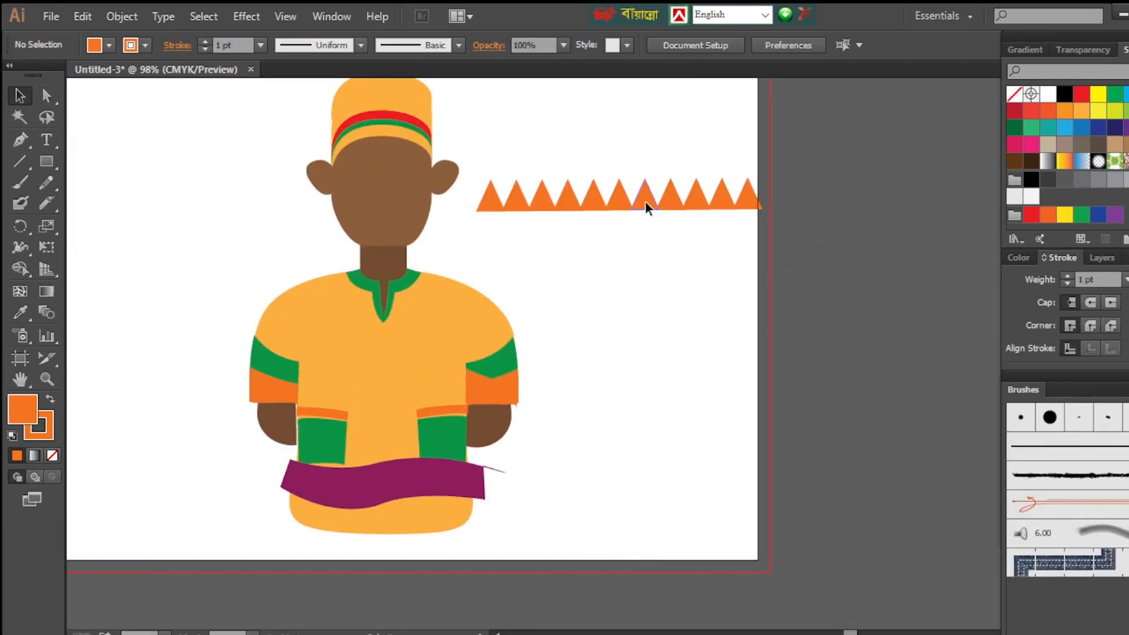
# Create a new art brush from the orange triangle row with the default name and options.
pyautogui.click(646, 207)
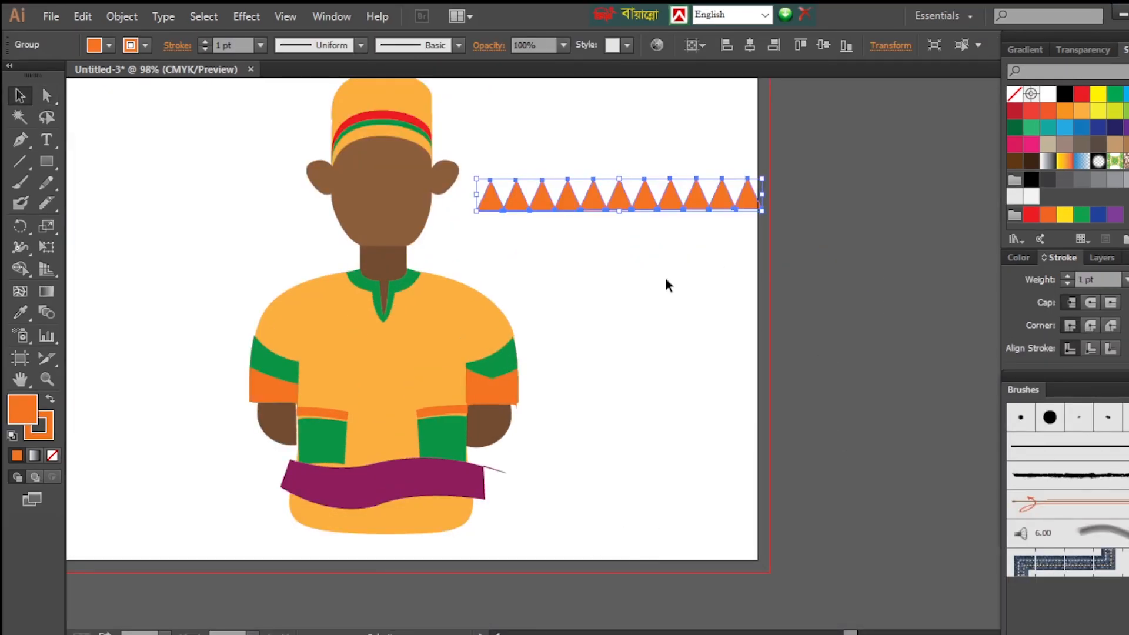
pyautogui.moveTo(610, 194)
pyautogui.mouseDown()
pyautogui.moveTo(1004, 519)
pyautogui.moveTo(1053, 518)
pyautogui.mouseUp()
pyautogui.click(582, 457)
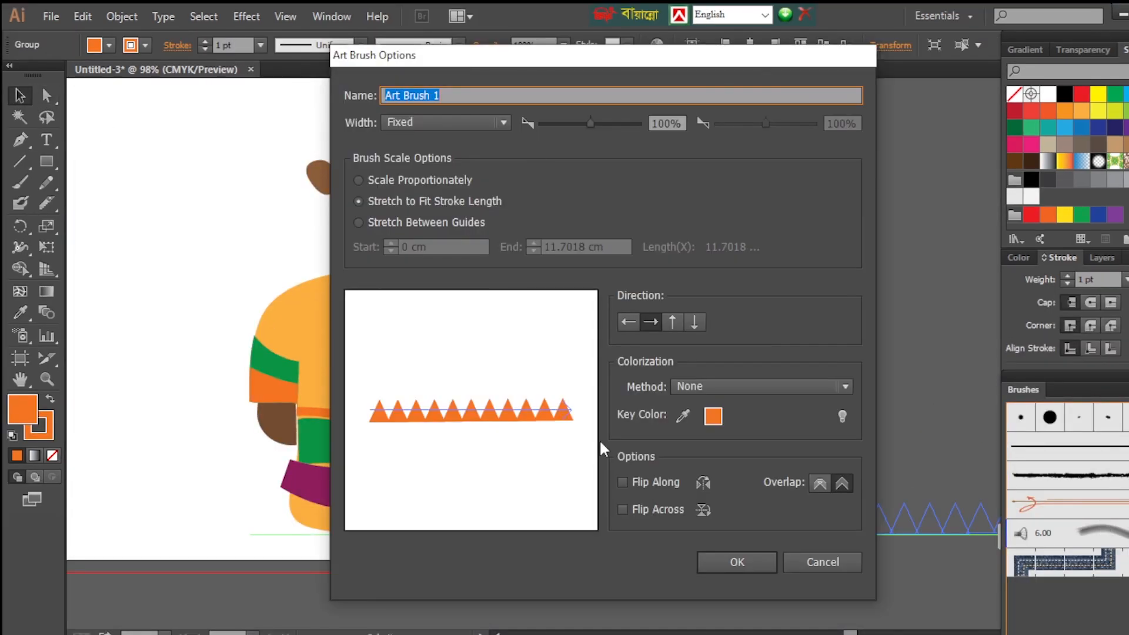
pyautogui.press('Return')
pyautogui.click(698, 333)
# Trace a wavy open path along the lower edge of the purple band with the Pen tool.
pyautogui.scroll(-1, 699, 333)
pyautogui.click(20, 145)
pyautogui.click(274, 440)
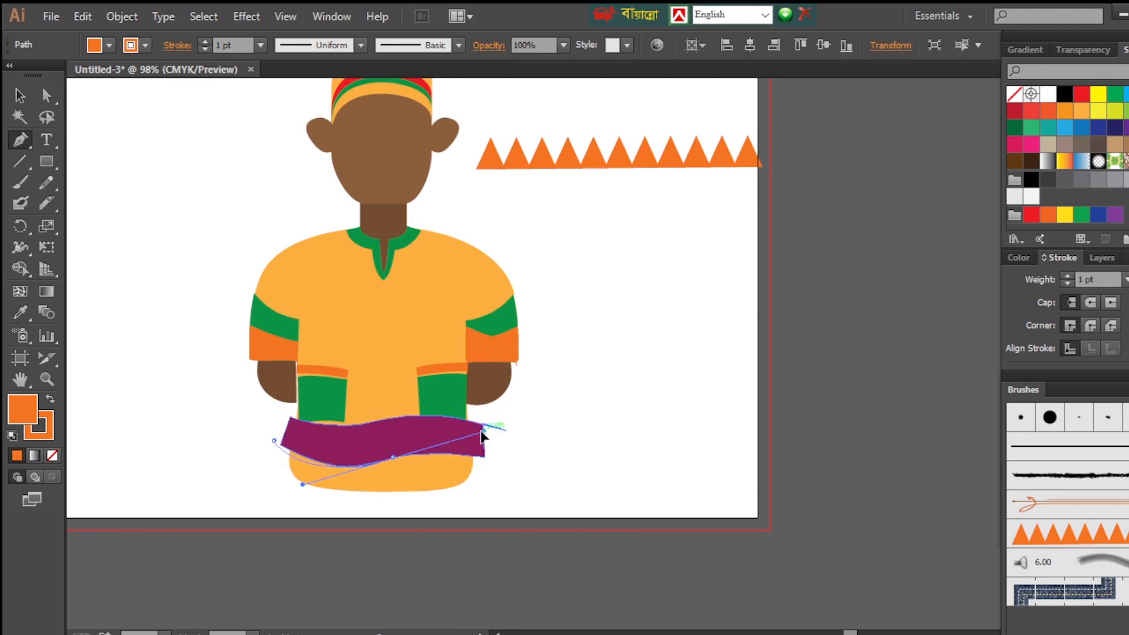
pyautogui.moveTo(482, 431); pyautogui.dragTo(459, 435)
pyautogui.click(393, 454)
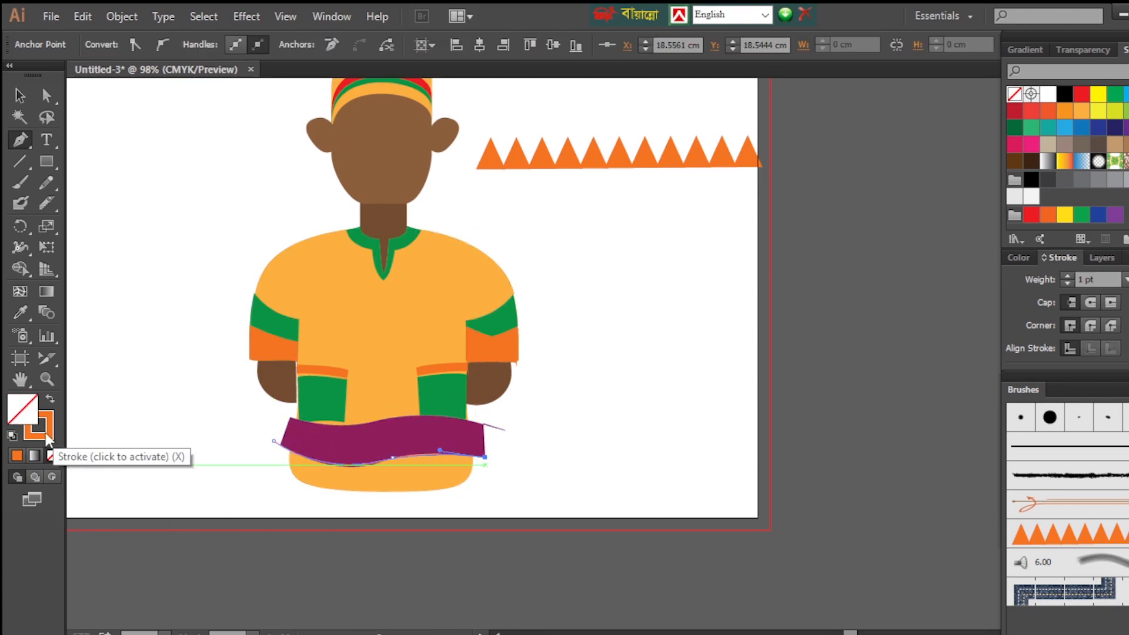
# Remove the traced path's fill, move it to the blank area beside the shirt and apply the triangle art brush to it.
pyautogui.click(12, 436)
pyautogui.click(52, 456)
pyautogui.click(20, 95)
pyautogui.moveTo(401, 454); pyautogui.dragTo(667, 307)
pyautogui.moveTo(1058, 535); pyautogui.dragTo(612, 317)
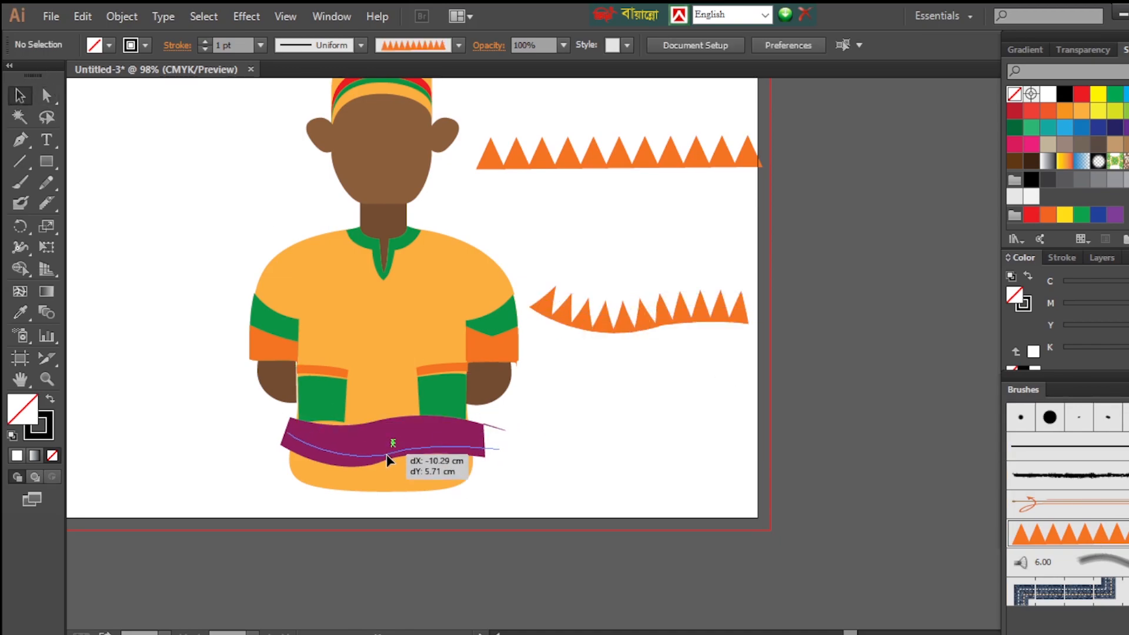
# Move the brushed triangle strip onto the lower edge of the purple band.
pyautogui.moveTo(386, 453); pyautogui.dragTo(383, 457)
pyautogui.keyDown('ctrl'); pyautogui.click(418, 455); pyautogui.keyUp('ctrl')
pyautogui.moveTo(417, 294); pyautogui.dragTo(608, 308)
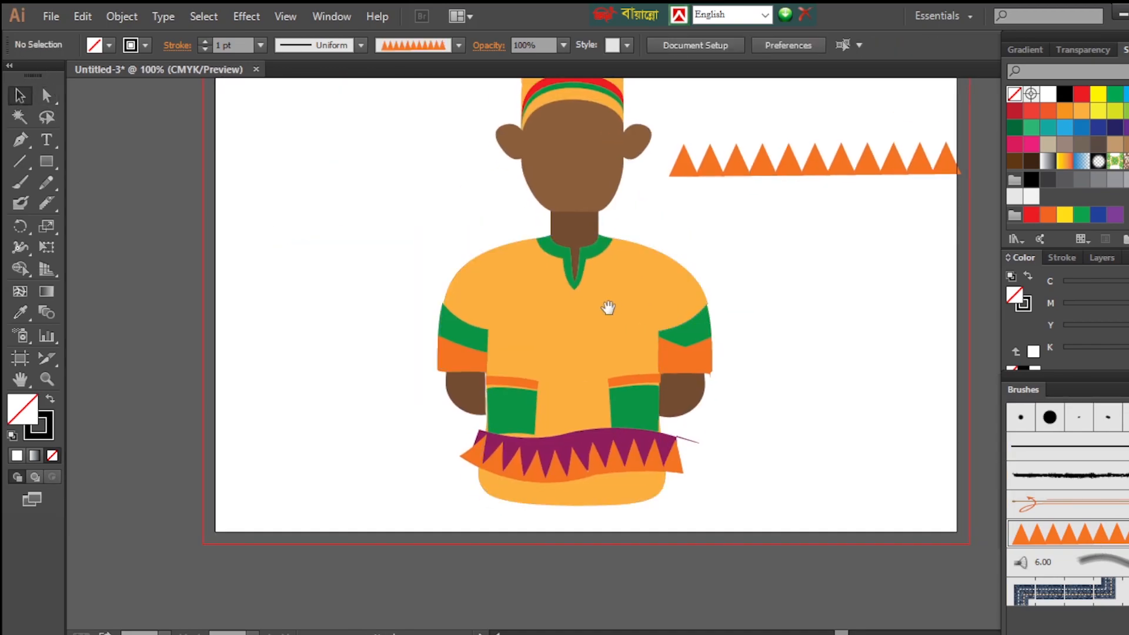
# Stretch the orange flaps above the green pockets slightly downward so they sit closer to the pockets.
pyautogui.keyDown('ctrl'); pyautogui.click(509, 403); pyautogui.keyUp('ctrl')
pyautogui.keyDown('ctrl'); pyautogui.click(494, 356); pyautogui.keyUp('ctrl')
pyautogui.keyDown('ctrl'); pyautogui.click(494, 356); pyautogui.keyUp('ctrl')
pyautogui.click(698, 299)
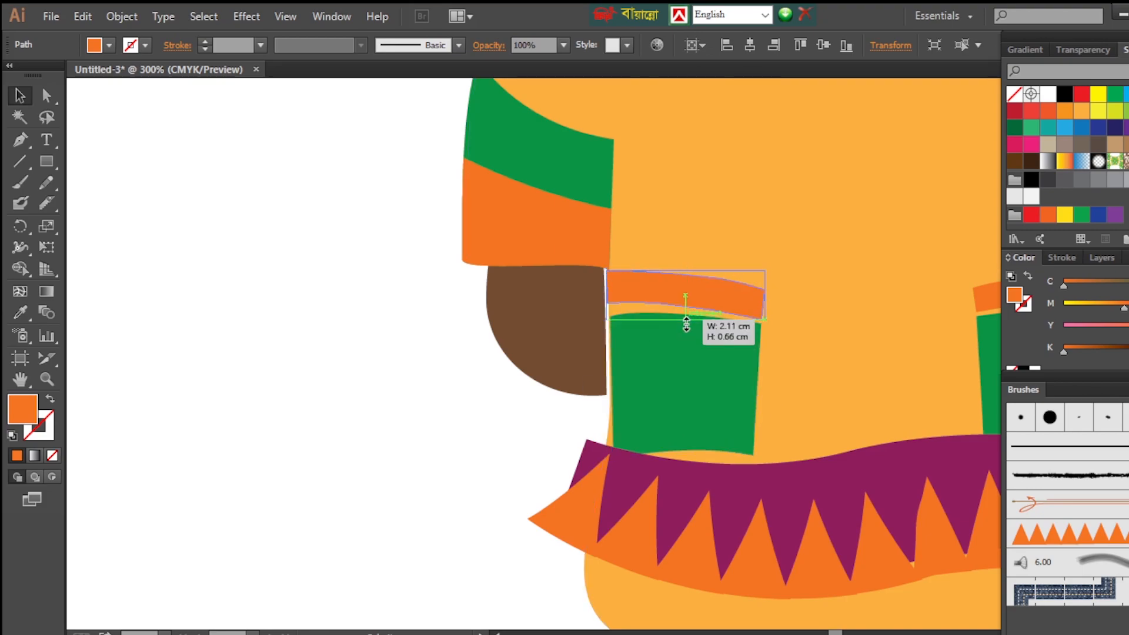
pyautogui.moveTo(687, 321); pyautogui.dragTo(686, 323)
pyautogui.click(412, 376)
pyautogui.moveTo(900, 300); pyautogui.dragTo(410, 319)
pyautogui.click(534, 310)
pyautogui.click(812, 318)
pyautogui.scroll(-3, 627, 354)
pyautogui.scroll(3, 355, 423)
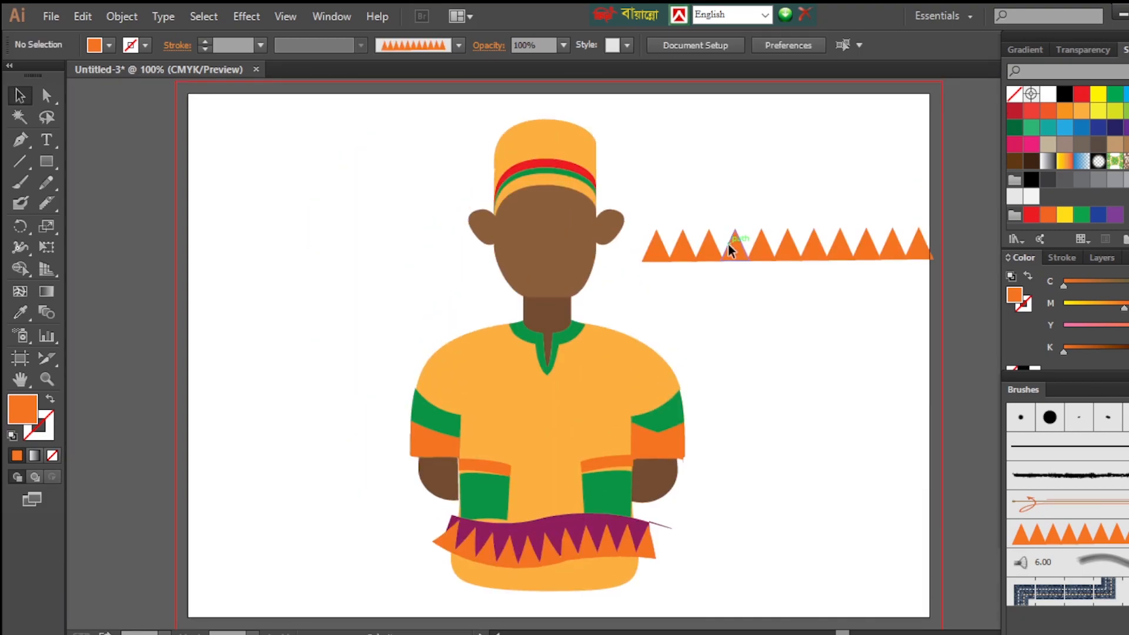
# Duplicate the red cap stripe directly above itself and fill the copy with the purple sampled from the shirt band.
pyautogui.click(590, 557)
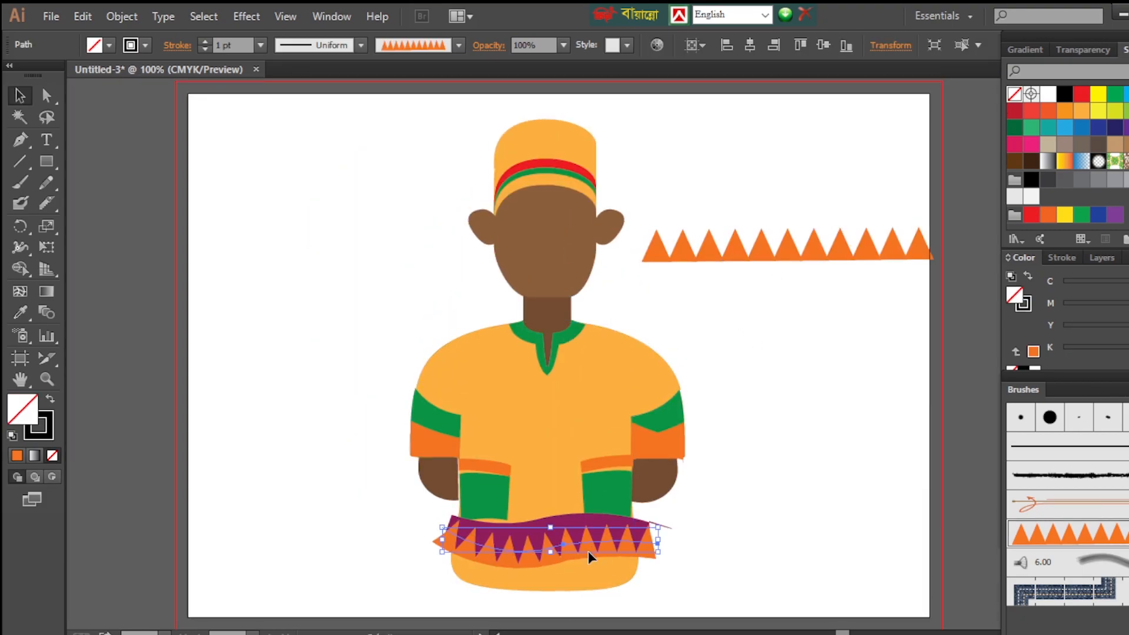
pyautogui.moveTo(447, 101); pyautogui.dragTo(680, 271)
pyautogui.click(577, 282)
pyautogui.moveTo(577, 282); pyautogui.dragTo(579, 252)
pyautogui.hotkey('ctrl', '0')
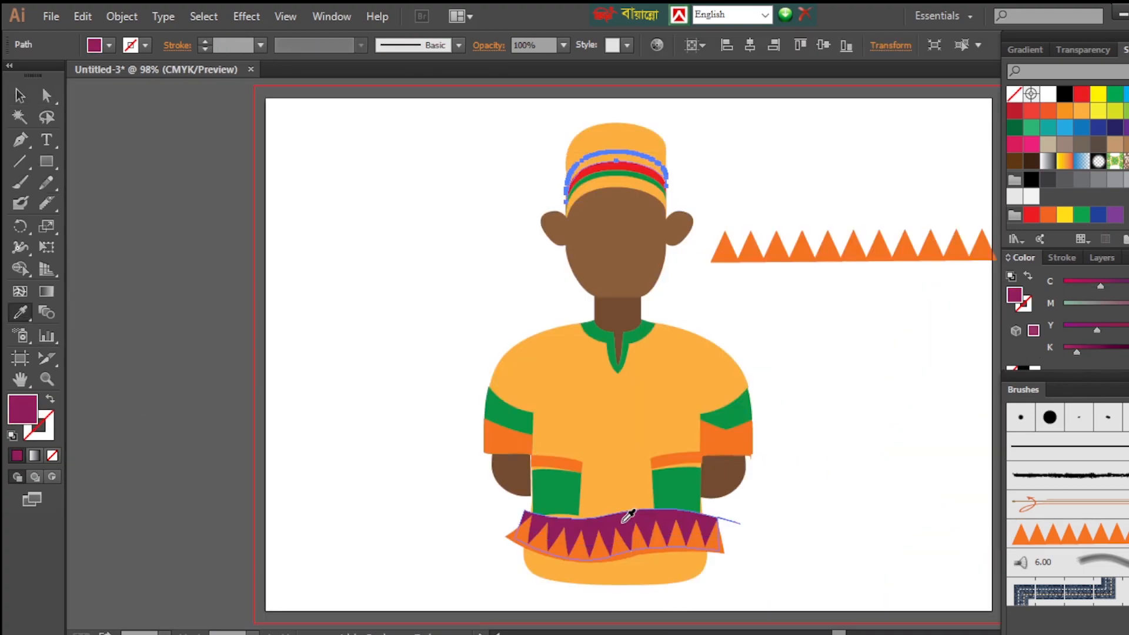
pyautogui.click(716, 141)
# Delete the first six triangles of the purple row and create a new art brush from the remaining five.
pyautogui.scroll(2, 666, 366)
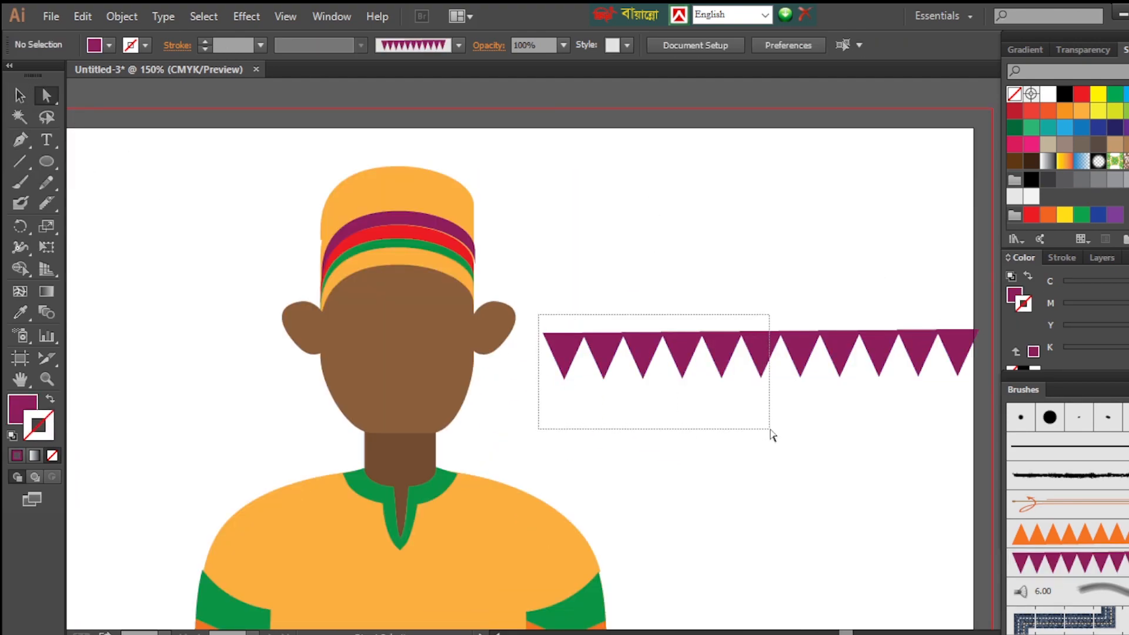
pyautogui.moveTo(772, 435); pyautogui.dragTo(772, 435)
pyautogui.press('Delete')
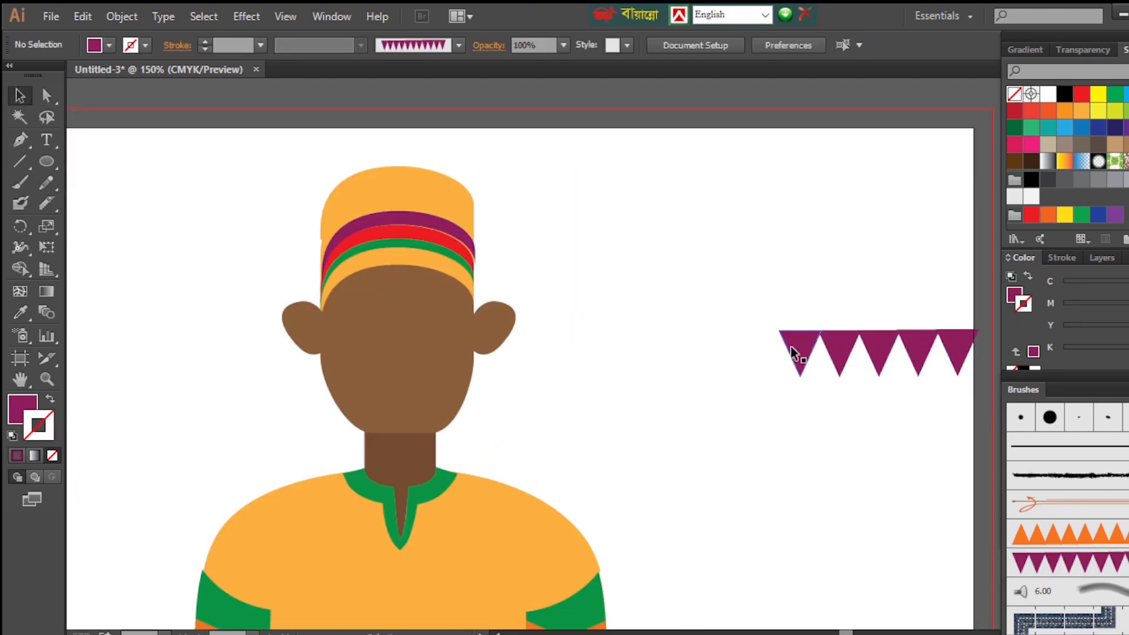
pyautogui.press('v')
pyautogui.click(841, 360)
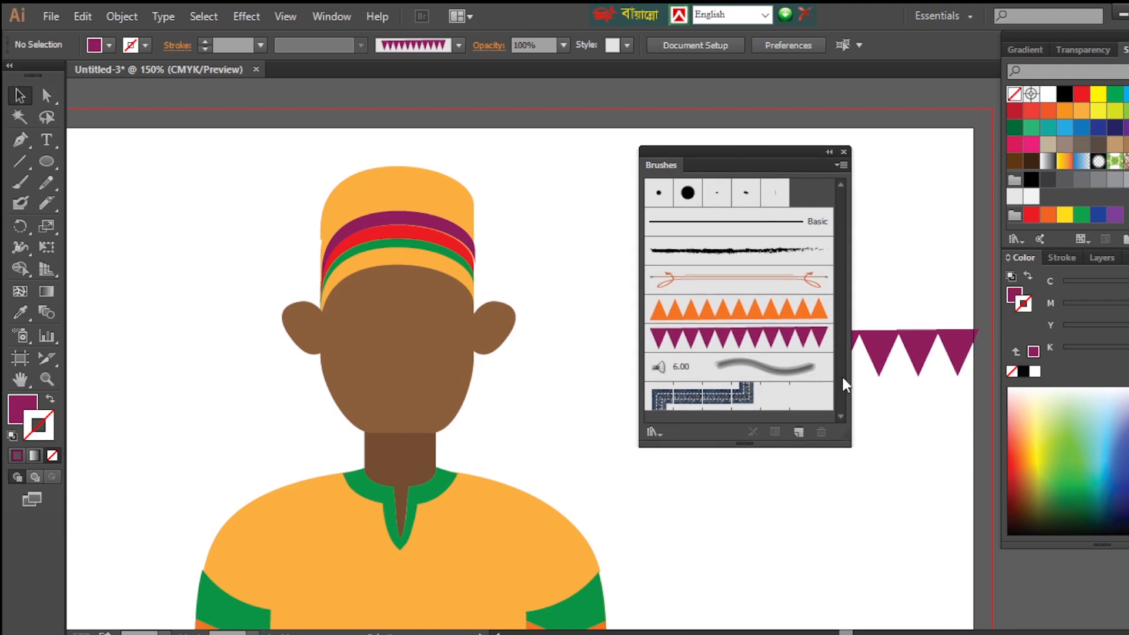
pyautogui.moveTo(911, 353); pyautogui.dragTo(765, 459)
pyautogui.click(582, 457)
# Apply the five-triangle purple brush to a copy of the cap's curved top edge, with no fill.
pyautogui.click(425, 188)
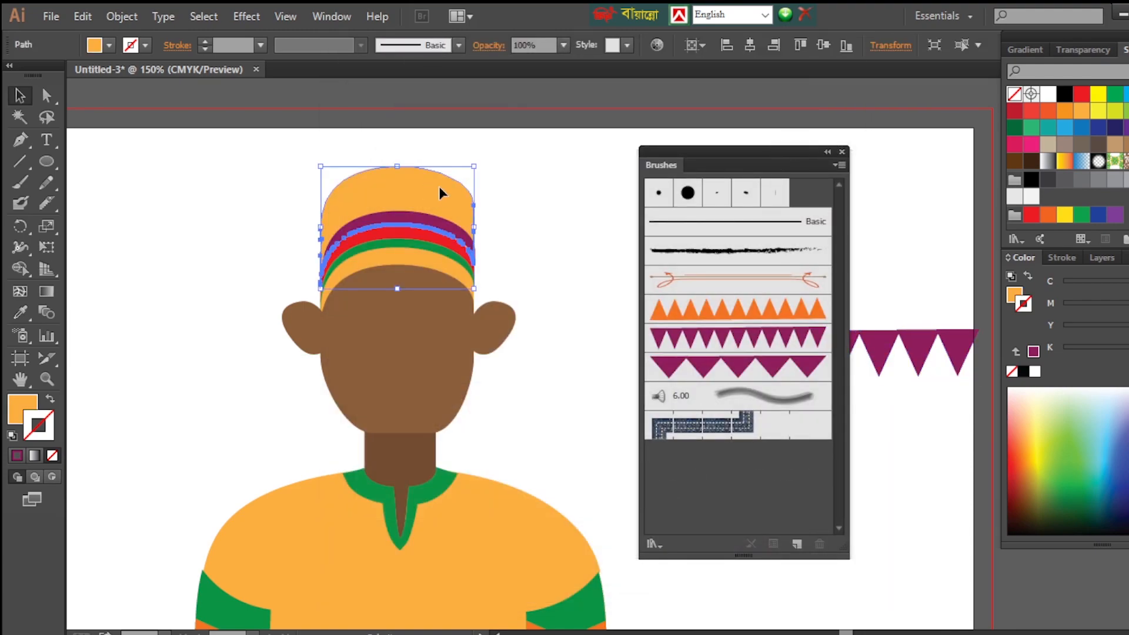
pyautogui.click(432, 153)
pyautogui.click(422, 168)
pyautogui.click(724, 366)
pyautogui.press('a')
pyautogui.click(518, 171)
pyautogui.click(446, 168)
pyautogui.hotkey('ctrl', '=')
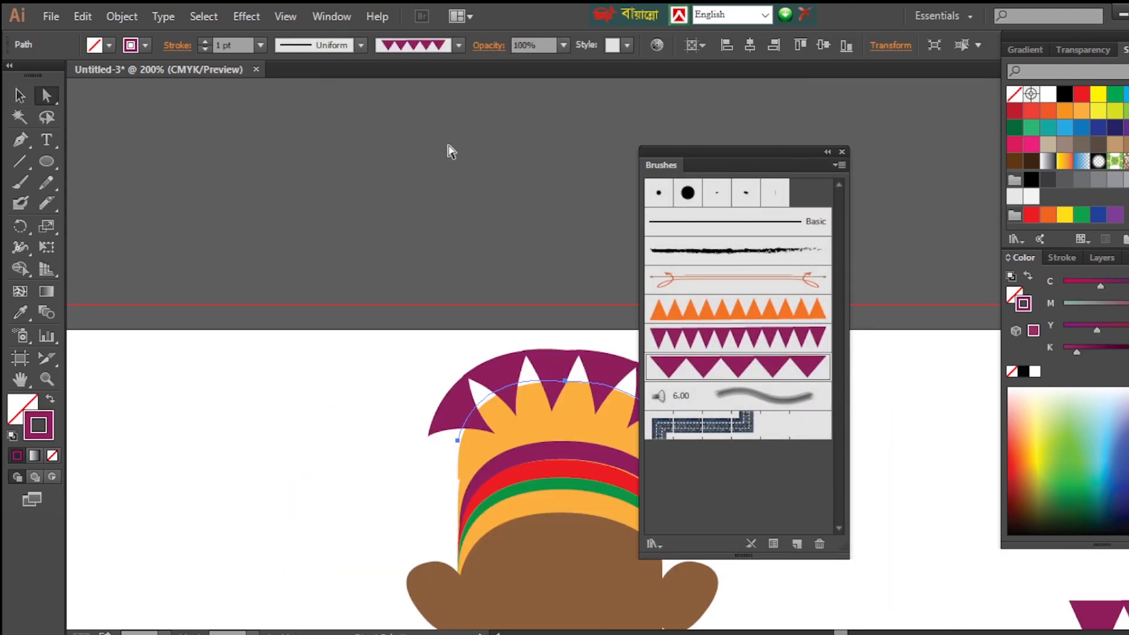
# Shrink the brushed triangle arc and move it inside the cap's crown, above the purple stripe.
pyautogui.moveTo(448, 145); pyautogui.dragTo(294, 28)
pyautogui.press('v')
pyautogui.moveTo(496, 294)
pyautogui.mouseDown()
pyautogui.moveTo(434, 262)
pyautogui.moveTo(335, 305)
pyautogui.moveTo(492, 303)
pyautogui.moveTo(414, 298)
pyautogui.mouseUp()
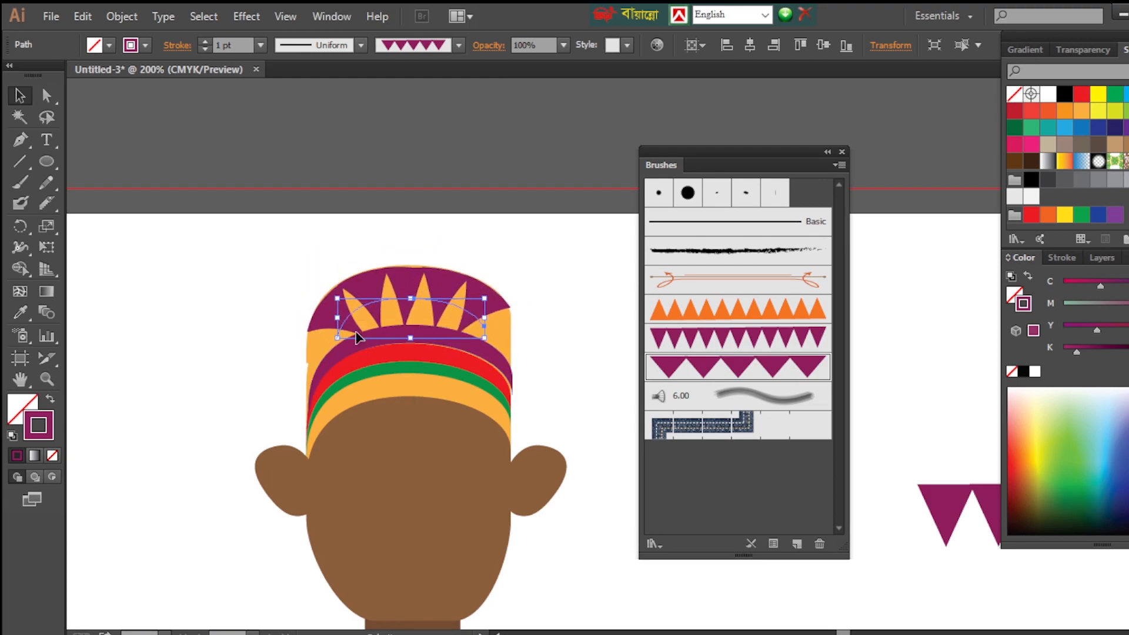
pyautogui.click(521, 345)
pyautogui.hotkey('ctrl', '0')
# Move both ears slightly so they sit snugly against the sides of the face.
pyautogui.moveTo(666, 151); pyautogui.dragTo(874, 274)
pyautogui.hotkey('ctrl', 'space')
pyautogui.moveTo(497, 121); pyautogui.dragTo(679, 344)
pyautogui.click(462, 348)
pyautogui.moveTo(462, 348); pyautogui.dragTo(467, 354)
pyautogui.moveTo(757, 343); pyautogui.dragTo(742, 353)
pyautogui.click(465, 353)
pyautogui.click(749, 353)
# Add an anchor point at the bottom of the face and pull it down to form a chin.
pyautogui.click(730, 276)
pyautogui.click(21, 140)
pyautogui.click(612, 510)
pyautogui.moveTo(613, 510); pyautogui.dragTo(613, 524)
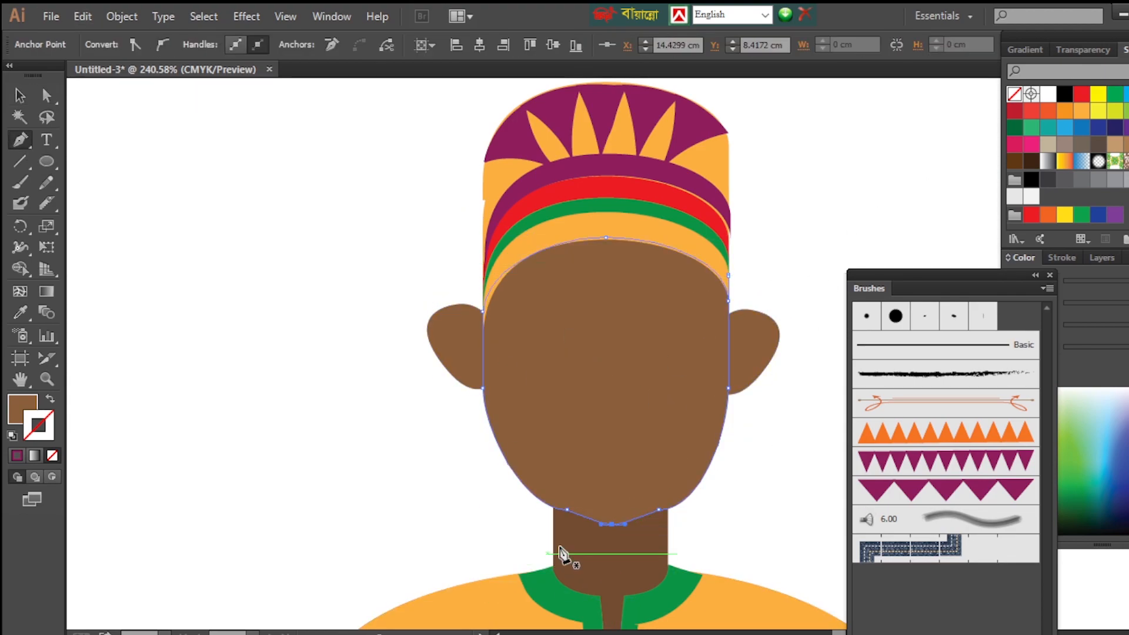
pyautogui.keyDown('ctrl'); pyautogui.click(756, 510); pyautogui.keyUp('ctrl')
# Draw a flat ellipse on the right side of the forehead as an eyebrow and fill it with very dark brown.
pyautogui.hotkey('ctrl', '=')
pyautogui.moveTo(577, 277); pyautogui.dragTo(633, 333)
pyautogui.click(52, 162)
pyautogui.moveTo(577, 215)
pyautogui.mouseDown()
pyautogui.moveTo(691, 331)
pyautogui.moveTo(634, 231)
pyautogui.mouseUp()
pyautogui.doubleClick(23, 409)
pyautogui.click(305, 454)
pyautogui.click(531, 270)
# Reshape the dark ellipse's anchor points into an arched eyebrow with a tapered outer end.
pyautogui.click(20, 96)
pyautogui.click(46, 96)
pyautogui.moveTo(692, 209); pyautogui.dragTo(606, 198)
pyautogui.click(750, 182)
pyautogui.moveTo(568, 242); pyautogui.dragTo(565, 216)
pyautogui.click(639, 189)
pyautogui.click(20, 96)
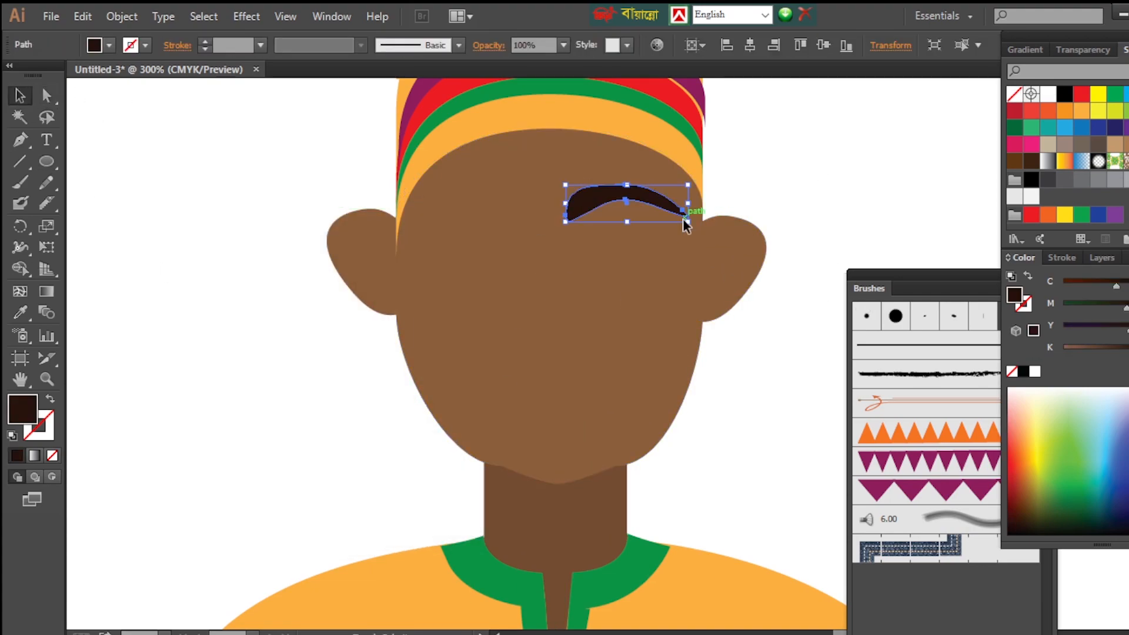
# Reflect a copy of the eyebrow and position it on the opposite side of the forehead.
pyautogui.rightClick(653, 198)
pyautogui.click(917, 498)
pyautogui.click(902, 398)
pyautogui.moveTo(632, 194); pyautogui.dragTo(484, 194)
pyautogui.click(753, 190)
pyautogui.hotkey('ctrl', '=')
pyautogui.click(353, 265)
pyautogui.moveTo(409, 298); pyautogui.dragTo(392, 295)
# Fill both eyebrows with a linear dark-brown gradient, lighter at the inner ends, reversing it on the left eyebrow.
pyautogui.click(529, 263)
pyautogui.click(1026, 50)
pyautogui.click(1020, 76)
pyautogui.click(1011, 183)
pyautogui.moveTo(1127, 354); pyautogui.dragTo(1106, 354)
pyautogui.click(759, 218)
pyautogui.click(326, 262)
pyautogui.click(1021, 76)
pyautogui.click(1011, 185)
pyautogui.click(1020, 137)
pyautogui.click(765, 294)
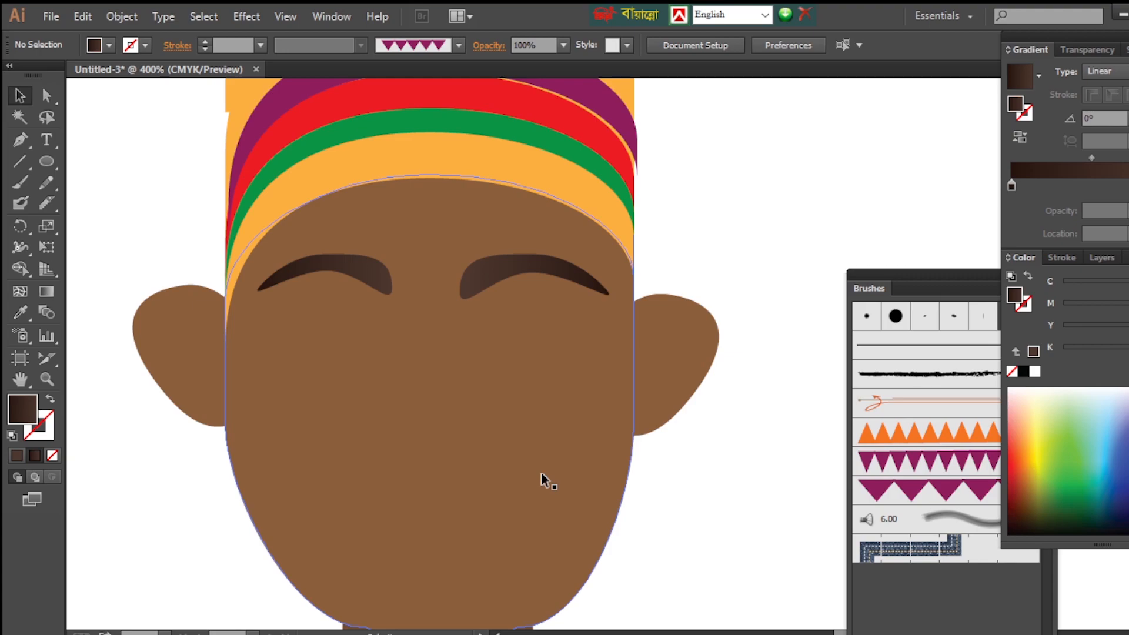
# Draw an arched closed-eye line about 1.2 cm wide under the right eyebrow, with a dark stroke and no fill.
pyautogui.click(471, 336)
pyautogui.moveTo(592, 341); pyautogui.dragTo(659, 409)
pyautogui.hotkey('shift', 'x')
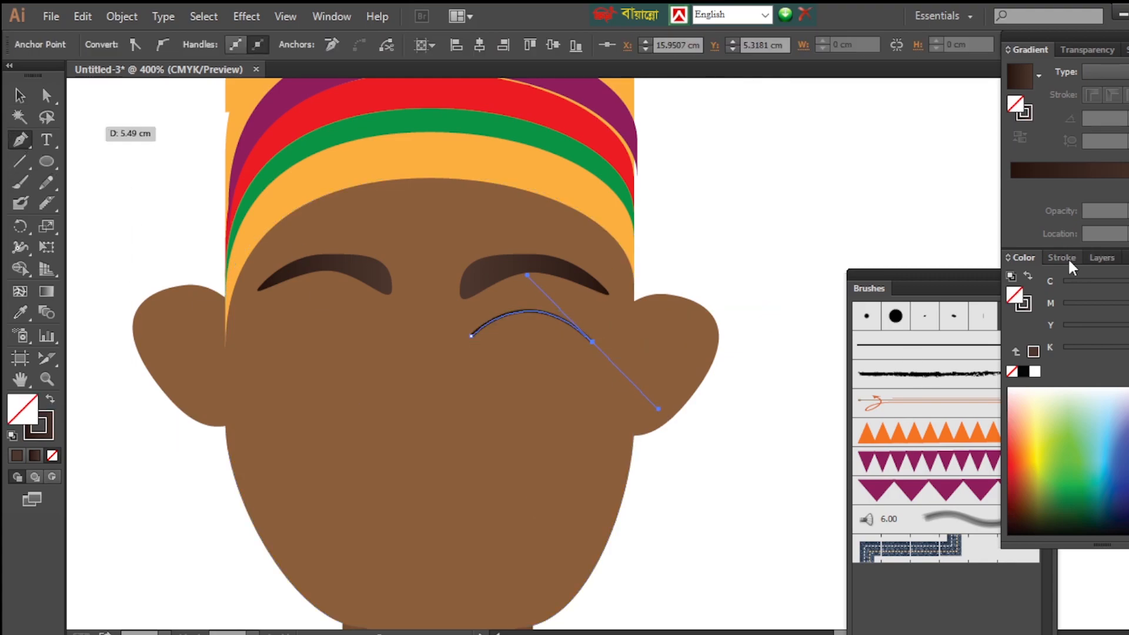
# Set the eye line's stroke weight to 2 pt and give it a tapered width profile.
pyautogui.click(1064, 258)
pyautogui.click(1067, 277)
pyautogui.click(1067, 276)
pyautogui.click(1067, 283)
pyautogui.click(1117, 526)
pyautogui.click(1121, 459)
pyautogui.click(46, 96)
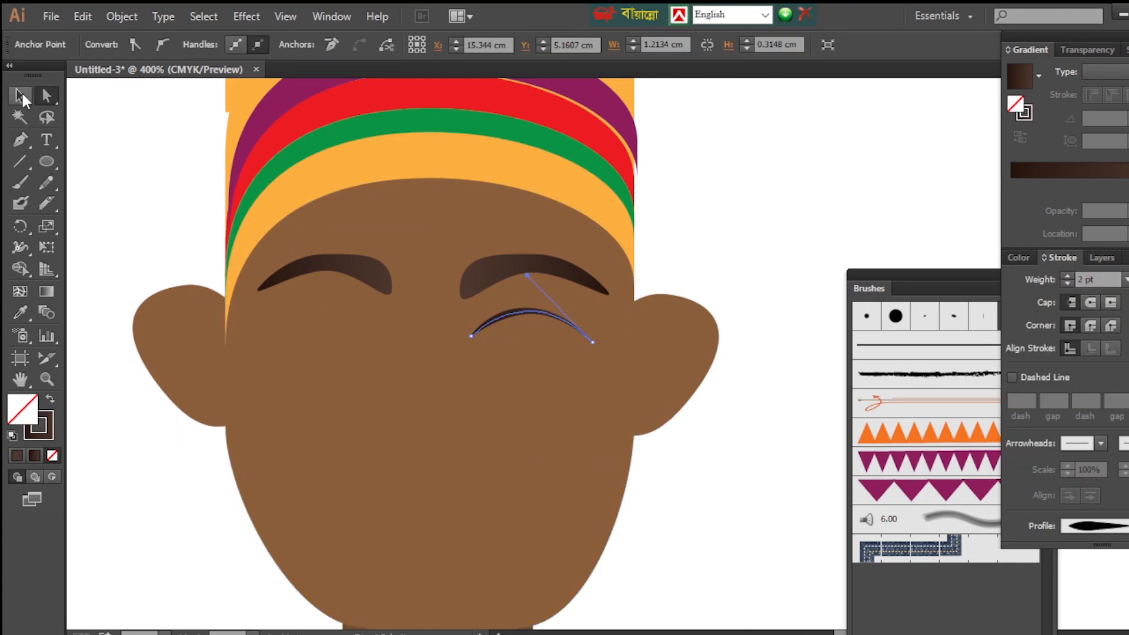
# Nudge the eye line down slightly and lower its outer end point.
pyautogui.click(20, 95)
pyautogui.doubleClick(530, 312)
pyautogui.doubleClick(774, 235)
pyautogui.doubleClick(530, 311)
pyautogui.doubleClick(774, 234)
pyautogui.click(530, 312)
pyautogui.press('Down')
pyautogui.click(728, 231)
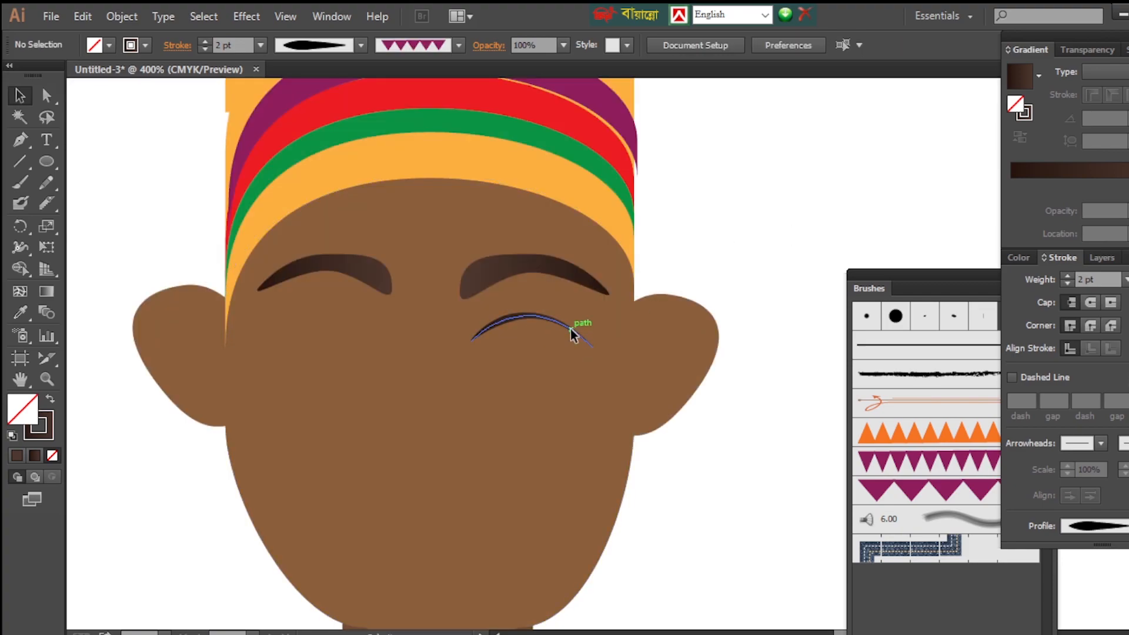
pyautogui.press('a')
pyautogui.click(594, 347)
# Reflect a copy of the closed-eye line and place it under the left eyebrow.
pyautogui.rightClick(529, 316)
pyautogui.click(20, 95)
pyautogui.click(735, 232)
pyautogui.rightClick(529, 316)
pyautogui.moveTo(596, 550)
pyautogui.click(758, 457)
pyautogui.click(885, 419)
pyautogui.moveTo(511, 329); pyautogui.dragTo(308, 319)
pyautogui.click(728, 247)
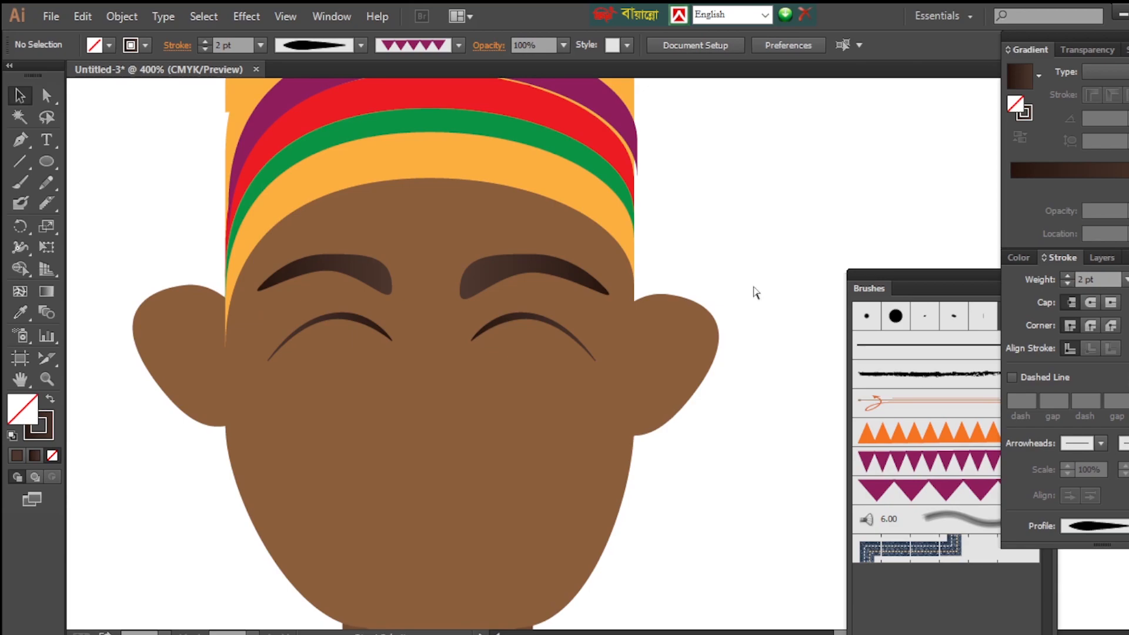
# Examine the whole character to check how the eyebrows and closed eyes look on the face.
pyautogui.hotkey('ctrl', '-')
pyautogui.hotkey('ctrl', '-')
pyautogui.hotkey('ctrl', '-')
pyautogui.hotkey('ctrl', '-')
pyautogui.hotkey('ctrl', '+')
pyautogui.hotkey('ctrl', '+')
pyautogui.hotkey('ctrl', '+')
pyautogui.hotkey('ctrl', '+')
# Draw a circle about 1.5 cm across on the lower face and delete its top anchor to leave the lower half.
pyautogui.moveTo(704, 254); pyautogui.dragTo(745, 140)
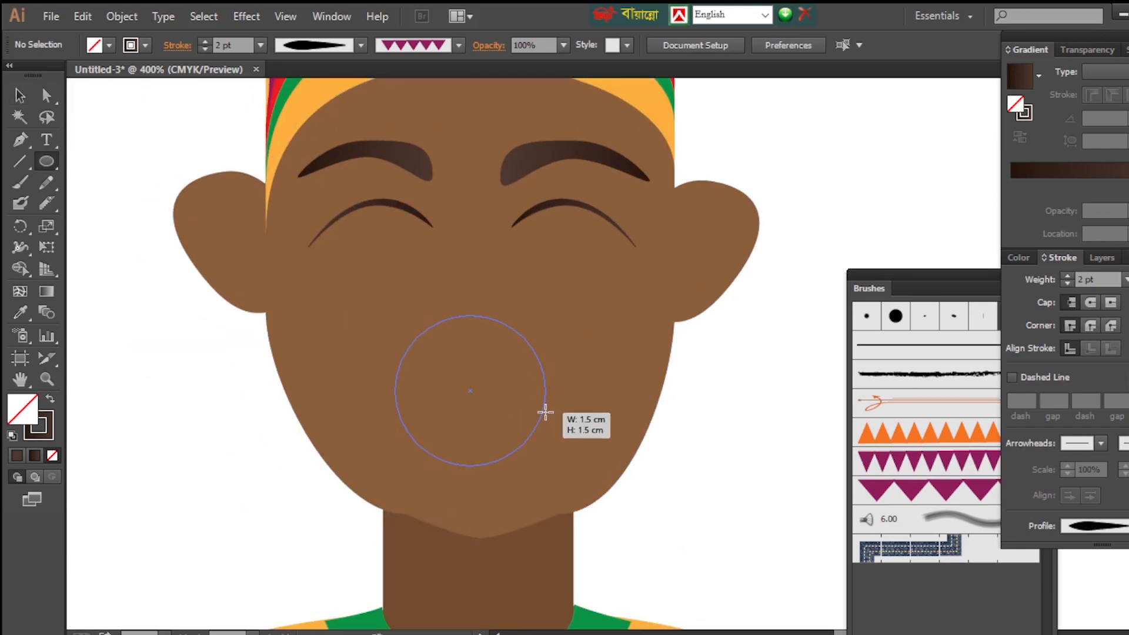
pyautogui.moveTo(548, 417); pyautogui.dragTo(545, 415)
pyautogui.press('a')
pyautogui.click(470, 316)
pyautogui.press('Delete')
# Close the half circle with a shallow downward-curved upper edge to form a smiling mouth.
pyautogui.click(397, 377)
pyautogui.moveTo(544, 375); pyautogui.dragTo(628, 347)
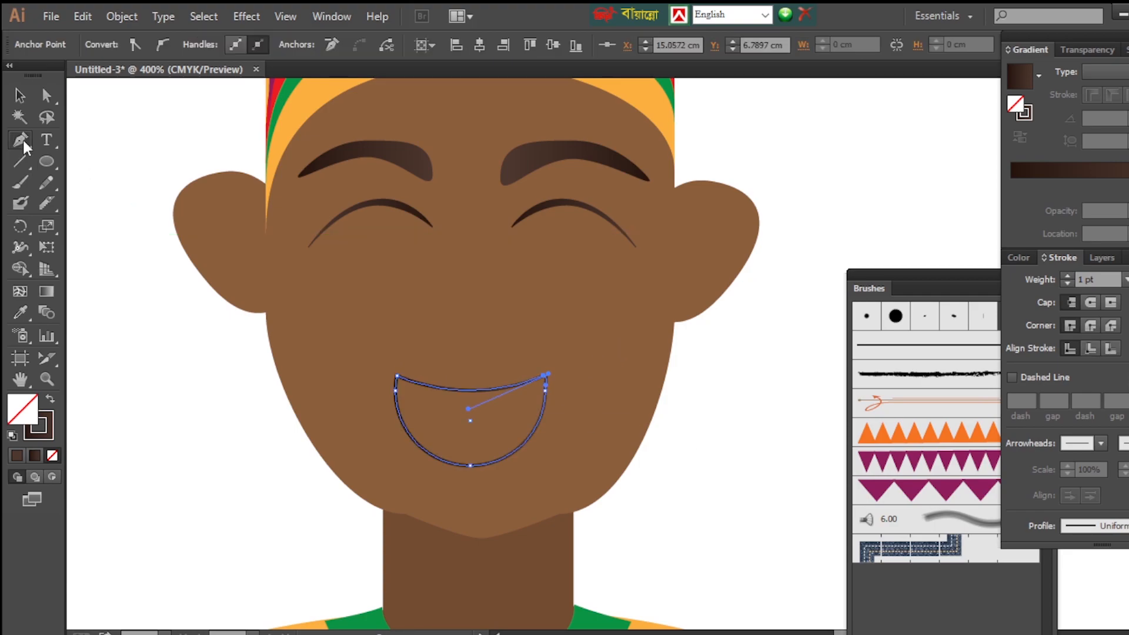
pyautogui.moveTo(472, 375); pyautogui.dragTo(472, 391)
pyautogui.press('a')
pyautogui.click(612, 499)
pyautogui.click(669, 545)
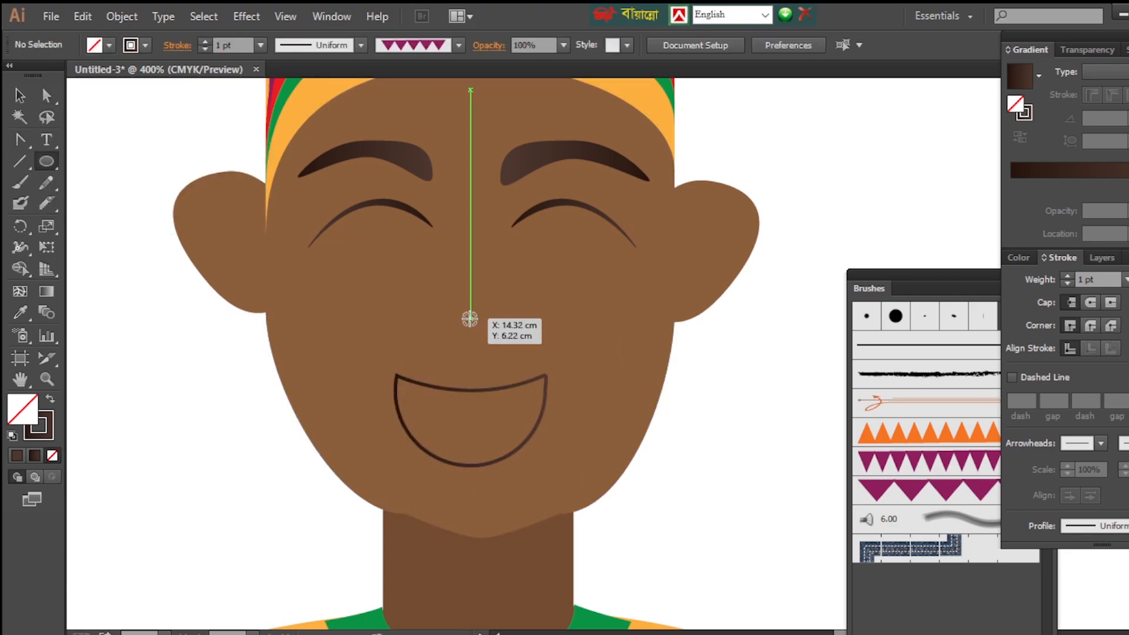
# Draw a circle about 1.85 cm across above the mouth and align it so it passes through both mouth corners.
pyautogui.moveTo(570, 359); pyautogui.dragTo(570, 359)
pyautogui.press('v')
pyautogui.moveTo(373, 220); pyautogui.dragTo(377, 227)
pyautogui.press('Down')
pyautogui.press('Down')
pyautogui.press('Up')
pyautogui.press('a')
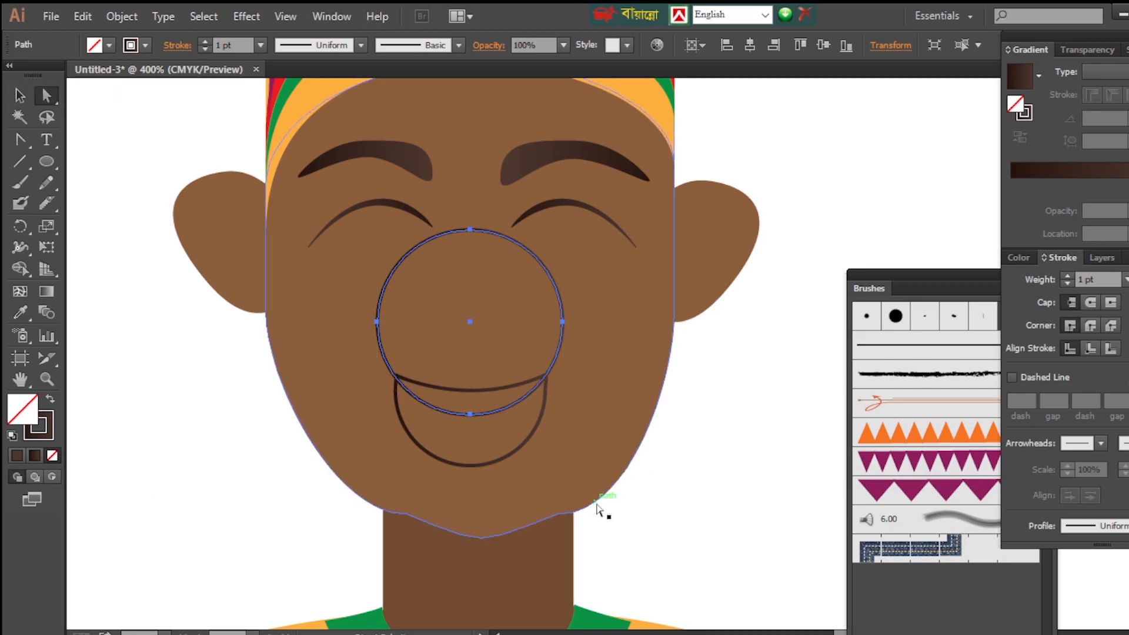
# Remove the part of the circle that lies outside the mouth with the Shape Builder tool.
pyautogui.click(284, 289)
pyautogui.click(536, 426)
pyautogui.keyDown('shift'); pyautogui.click(562, 341); pyautogui.keyUp('shift')
pyautogui.click(24, 144)
pyautogui.click(21, 271)
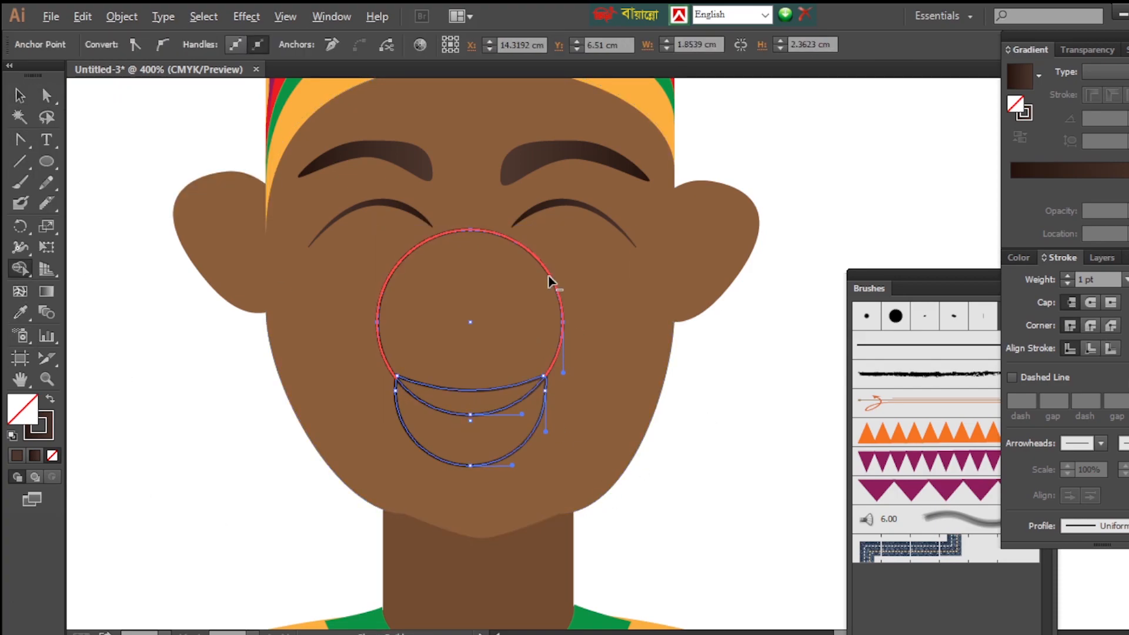
pyautogui.keyDown('alt'); pyautogui.click(551, 280); pyautogui.keyUp('alt')
# Separate the teeth area from the lower mouth with the Shape Builder tool, make the teeth white and select the lower mouth.
pyautogui.press('a')
pyautogui.click(510, 404)
pyautogui.keyDown('shift'); pyautogui.click(377, 406); pyautogui.keyUp('shift')
pyautogui.click(21, 269)
pyautogui.click(474, 401)
pyautogui.click(451, 442)
pyautogui.keyDown('alt'); pyautogui.click(452, 442); pyautogui.keyUp('alt')
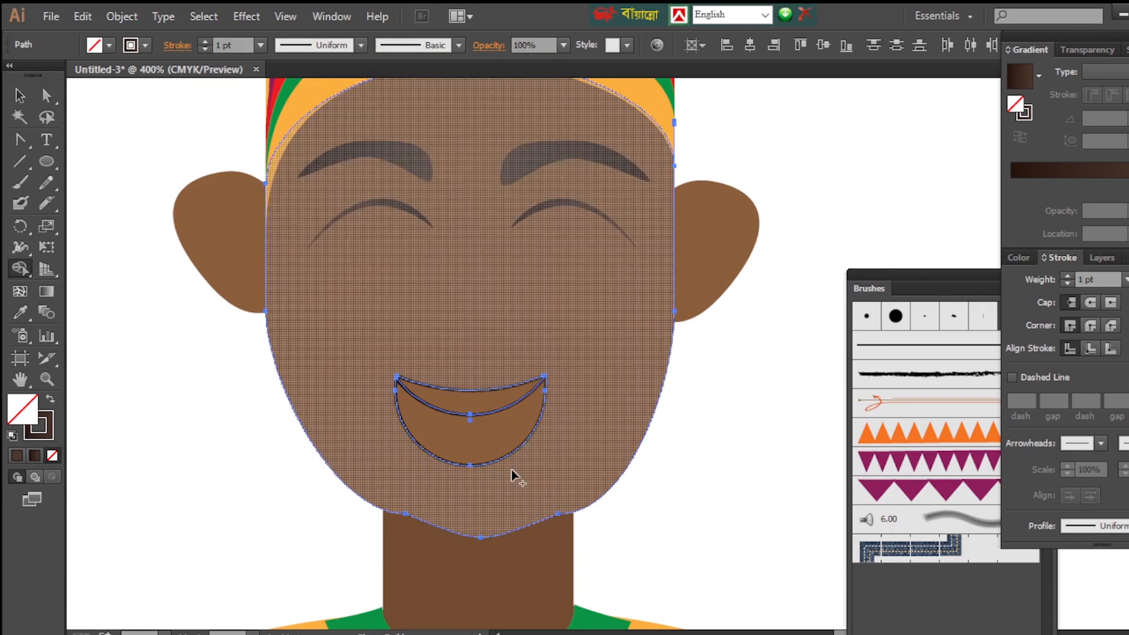
pyautogui.press('a')
pyautogui.click(473, 466)
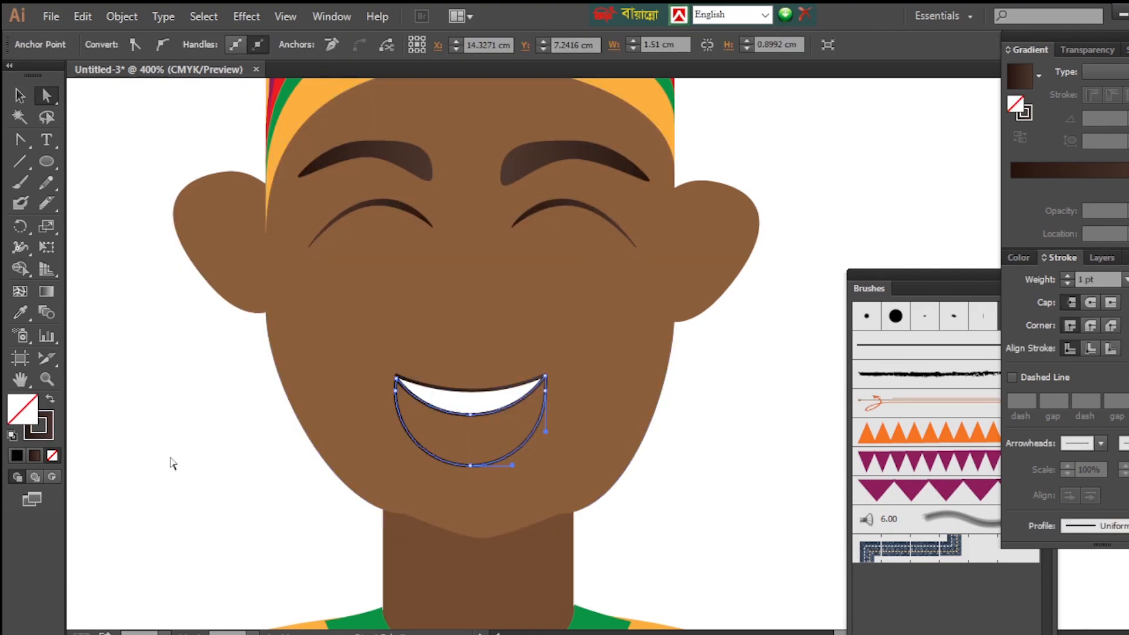
# Try filling the lower mouth with a plain dark grey, 1B1B1B.
pyautogui.press('i')
pyautogui.keyDown('ctrl'); pyautogui.click(714, 538); pyautogui.keyUp('ctrl')
pyautogui.keyDown('ctrl'); pyautogui.click(470, 447); pyautogui.keyUp('ctrl')
pyautogui.doubleClick(22, 409)
pyautogui.click(114, 433)
pyautogui.click(531, 270)
# Fill the lower mouth with the dark brown gradient sampled from the left eyebrow.
pyautogui.keyDown('ctrl'); pyautogui.click(470, 415); pyautogui.keyUp('ctrl')
pyautogui.keyDown('ctrl'); pyautogui.click(471, 447); pyautogui.keyUp('ctrl')
pyautogui.doubleClick(23, 410)
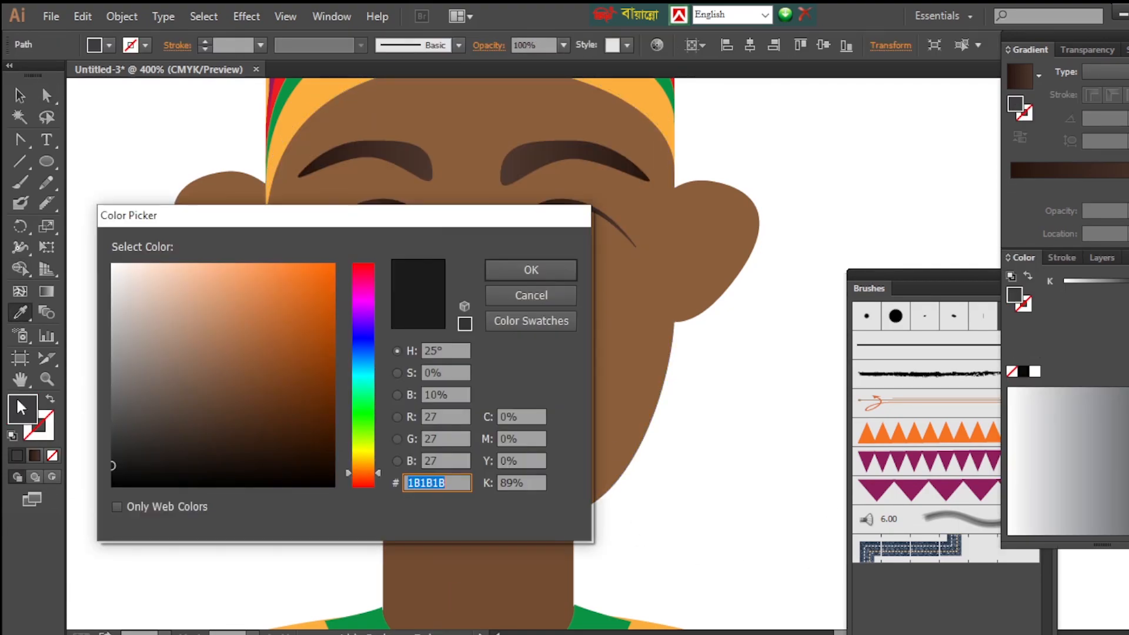
pyautogui.click(531, 295)
pyautogui.click(412, 159)
pyautogui.keyDown('ctrl'); pyautogui.click(799, 490); pyautogui.keyUp('ctrl')
# Adjust the anchor points around the chin to smooth the face's lower outline.
pyautogui.scroll(-2, 574, 396)
pyautogui.scroll(1, 617, 253)
pyautogui.click(47, 100)
pyautogui.moveTo(500, 468); pyautogui.dragTo(477, 472)
pyautogui.click(506, 300)
pyautogui.click(499, 473)
pyautogui.click(618, 471)
pyautogui.click(572, 457)
pyautogui.click(570, 457)
# Move both ears slightly down along the sides of the head.
pyautogui.click(84, 172)
pyautogui.moveTo(333, 244); pyautogui.dragTo(333, 260)
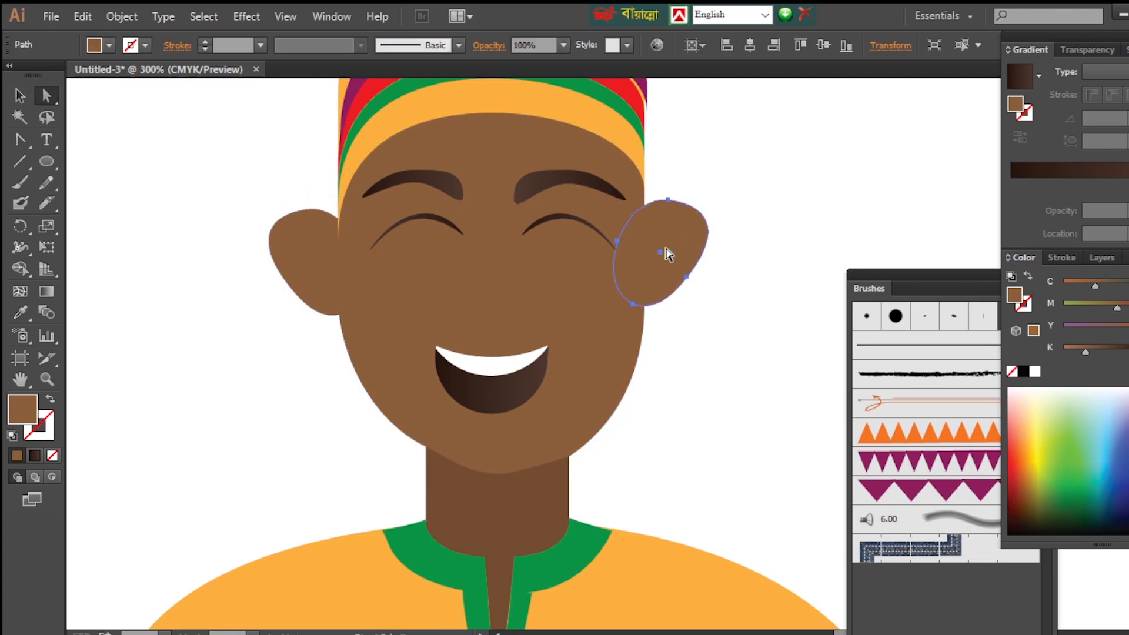
pyautogui.moveTo(673, 249); pyautogui.dragTo(673, 259)
pyautogui.click(747, 252)
# Draw a narrow rounded rectangle sideburn with the dark brown gradient beside the left ear and place a copy beside the right ear.
pyautogui.click(1020, 77)
pyautogui.moveTo(198, 265); pyautogui.dragTo(353, 250)
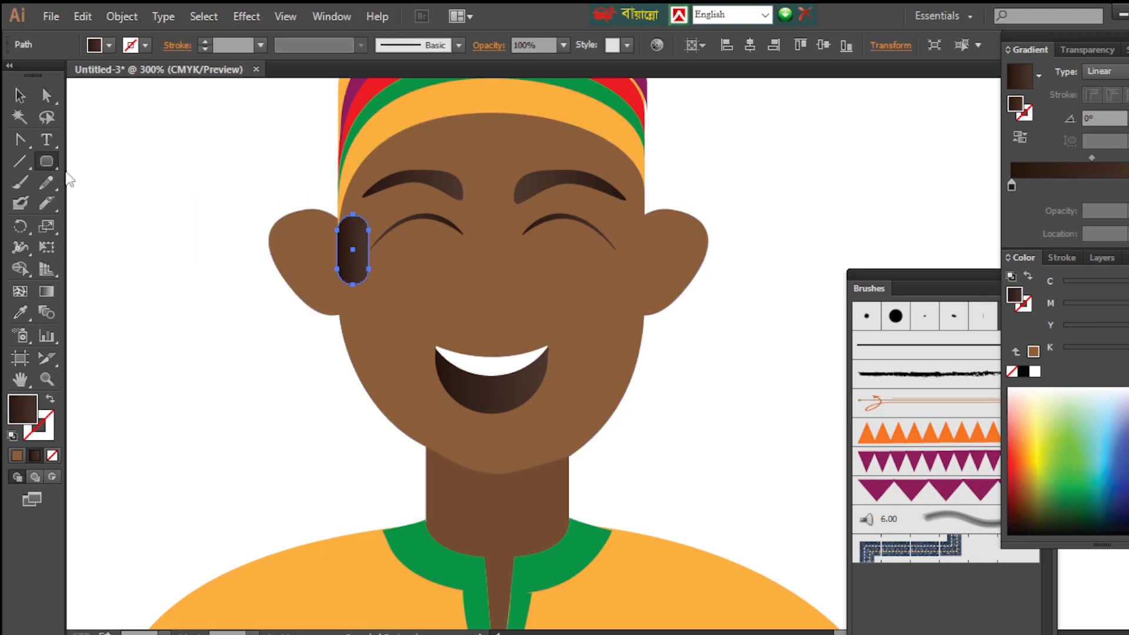
pyautogui.moveTo(635, 213); pyautogui.dragTo(634, 213)
pyautogui.click(702, 424)
# Extend the upper ends of both sideburns so they reach under the cap.
pyautogui.click(349, 230)
pyautogui.moveTo(348, 172); pyautogui.dragTo(349, 138)
pyautogui.click(636, 206)
pyautogui.moveTo(636, 158)
pyautogui.mouseDown()
pyautogui.moveTo(635, 125)
pyautogui.moveTo(643, 156)
pyautogui.mouseUp()
# Trim both sideburns to the head outline with the Shape Builder tool.
pyautogui.click(20, 269)
pyautogui.click(47, 96)
pyautogui.keyDown('shift'); pyautogui.click(635, 235); pyautogui.keyUp('shift')
pyautogui.click(20, 269)
pyautogui.click(47, 96)
pyautogui.click(747, 253)
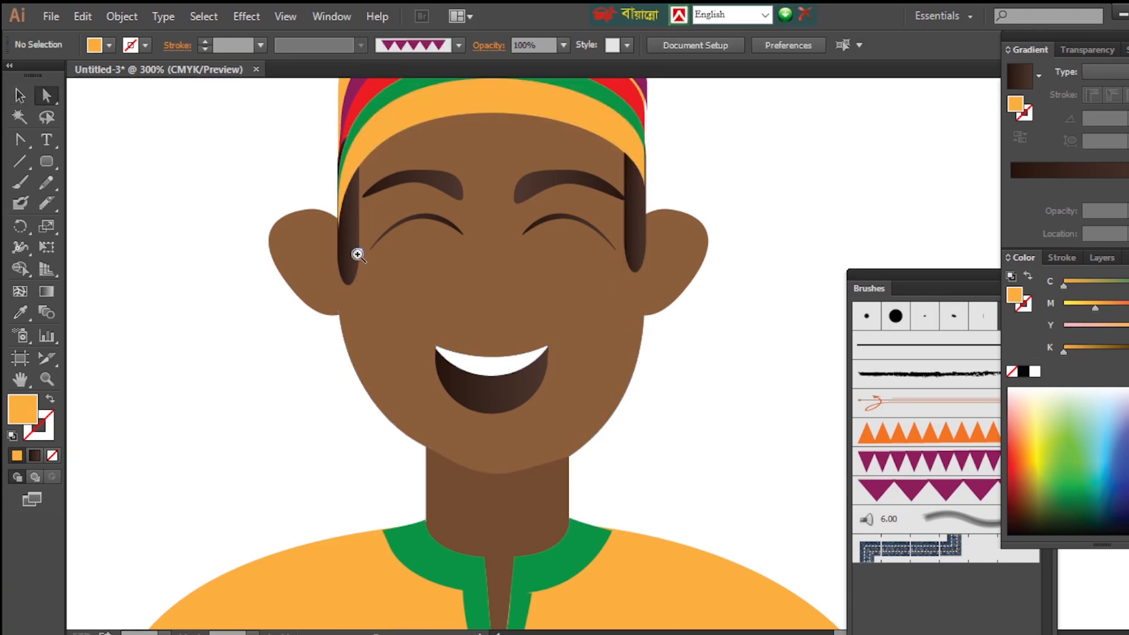
# Fine-tune the anchor points of both sideburns where they meet the cap and ears.
pyautogui.scroll(2, 358, 252)
pyautogui.click(382, 347)
pyautogui.moveTo(371, 367); pyautogui.dragTo(364, 360)
pyautogui.moveTo(764, 377); pyautogui.dragTo(457, 356)
pyautogui.click(652, 330)
pyautogui.moveTo(654, 338); pyautogui.dragTo(654, 327)
pyautogui.click(797, 443)
pyautogui.hotkey('ctrl', '-')
pyautogui.hotkey('ctrl', '-')
pyautogui.hotkey('ctrl', '-')
pyautogui.hotkey('ctrl', '-')
pyautogui.hotkey('ctrl', '-')
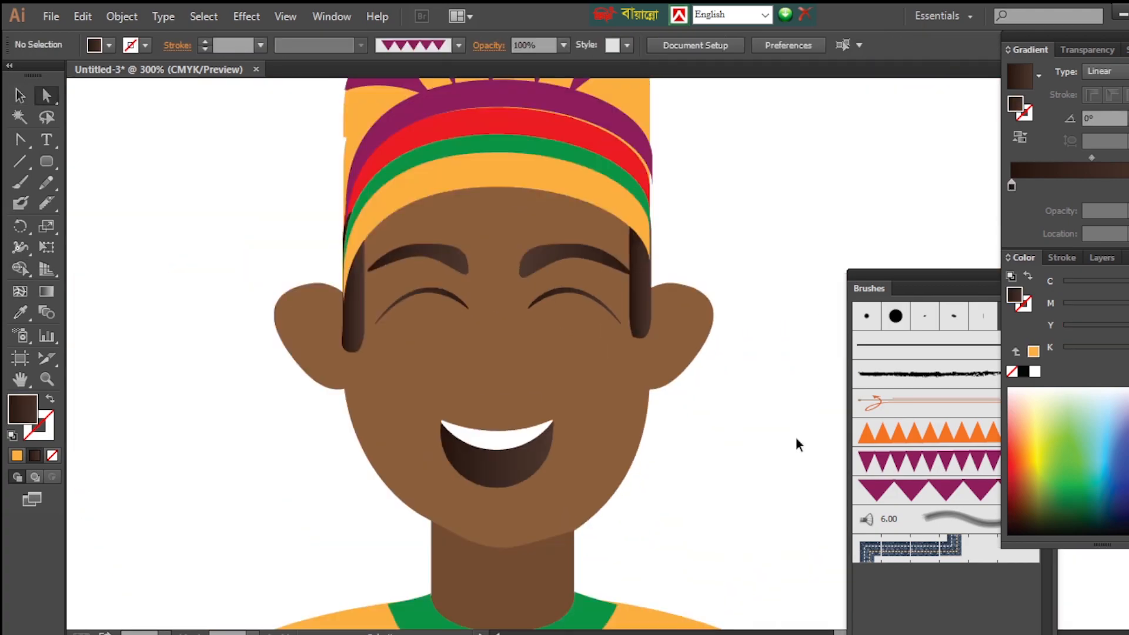
# Draw a pointed yoke with curved sides around the shirt's neckline using the Pen tool and give it the sleeve's orange fill.
pyautogui.keyDown('ctrl'); pyautogui.click(640, 459); pyautogui.keyUp('ctrl')
pyautogui.keyDown('ctrl'); pyautogui.click(641, 424); pyautogui.keyUp('ctrl')
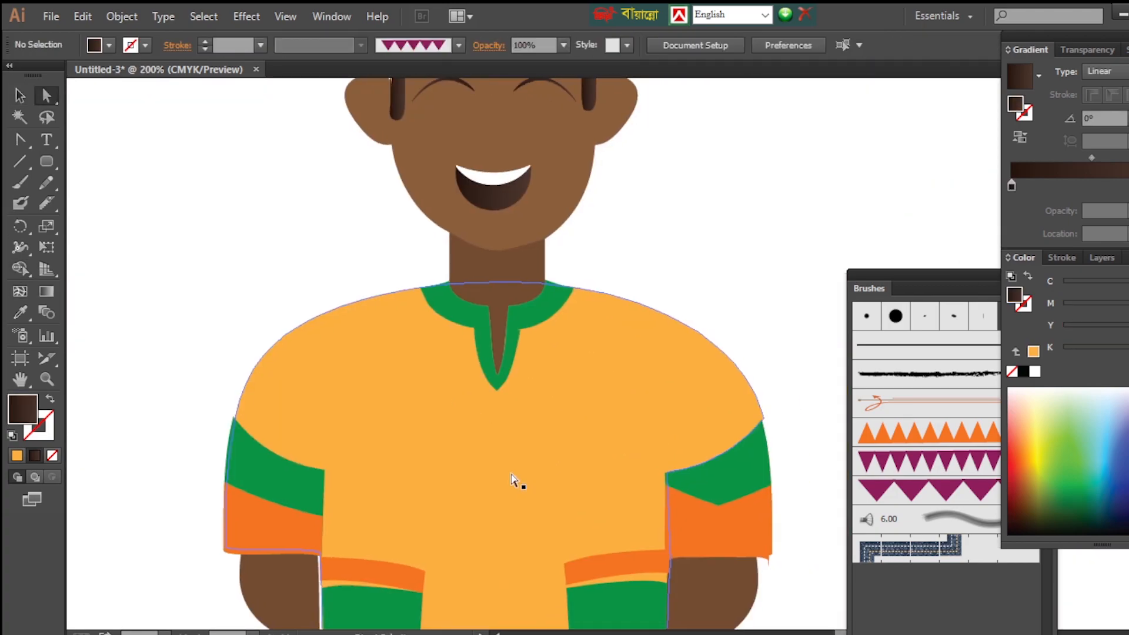
pyautogui.click(623, 288)
pyautogui.click(545, 355)
pyautogui.click(499, 420)
pyautogui.click(445, 346)
pyautogui.click(381, 283)
pyautogui.click(420, 264)
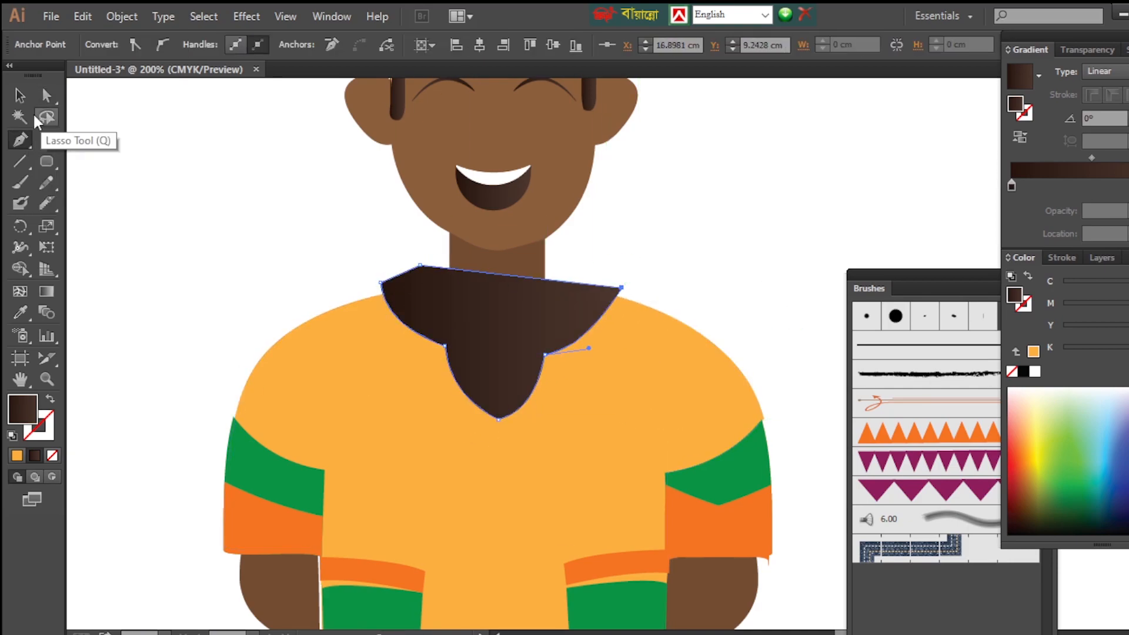
pyautogui.click(276, 529)
# Remove the parts of the orange yoke that extend above the shirt's shoulders with the Shape Builder tool.
pyautogui.click(47, 96)
pyautogui.hotkey('ctrl', 'y')
pyautogui.click(556, 318)
pyautogui.hotkey('ctrl', 'y')
pyautogui.hotkey('ctrl', 'y')
pyautogui.keyDown('shift'); pyautogui.click(454, 321); pyautogui.keyUp('shift')
pyautogui.keyDown('shift'); pyautogui.click(351, 299); pyautogui.keyUp('shift')
pyautogui.hotkey('ctrl', 'y')
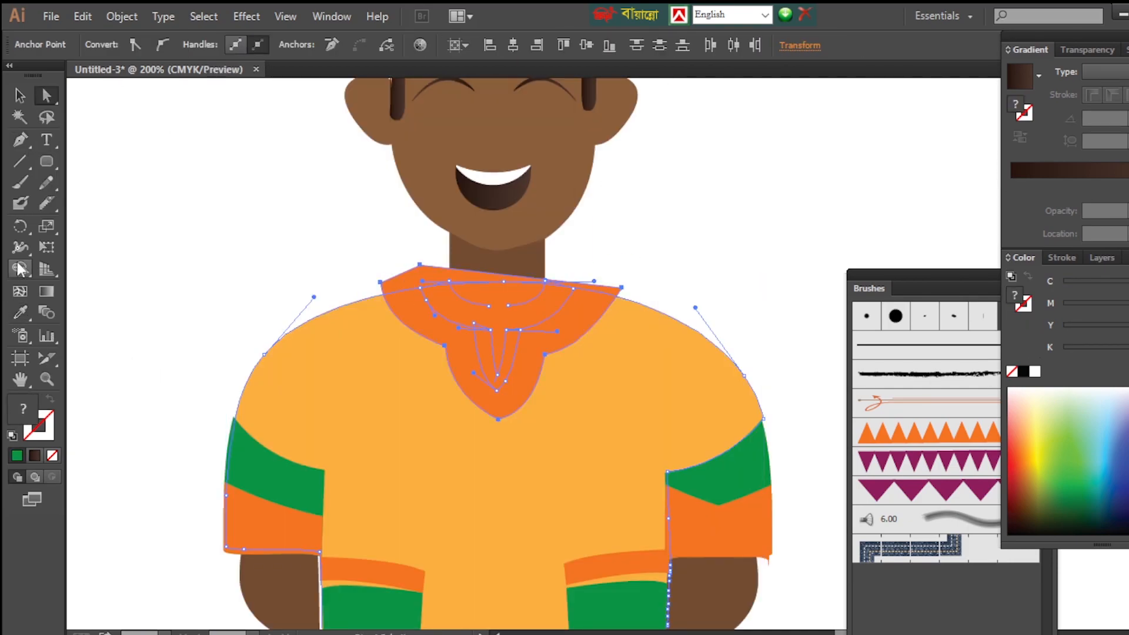
pyautogui.click(20, 269)
pyautogui.keyDown('alt'); pyautogui.click(412, 276); pyautogui.keyUp('alt')
pyautogui.keyDown('alt'); pyautogui.click(612, 290); pyautogui.keyUp('alt')
pyautogui.click(46, 96)
pyautogui.click(665, 235)
# Bring the brown neck opening to the front of the orange yoke and combine their overlapping areas with the Shape Builder tool.
pyautogui.click(515, 294)
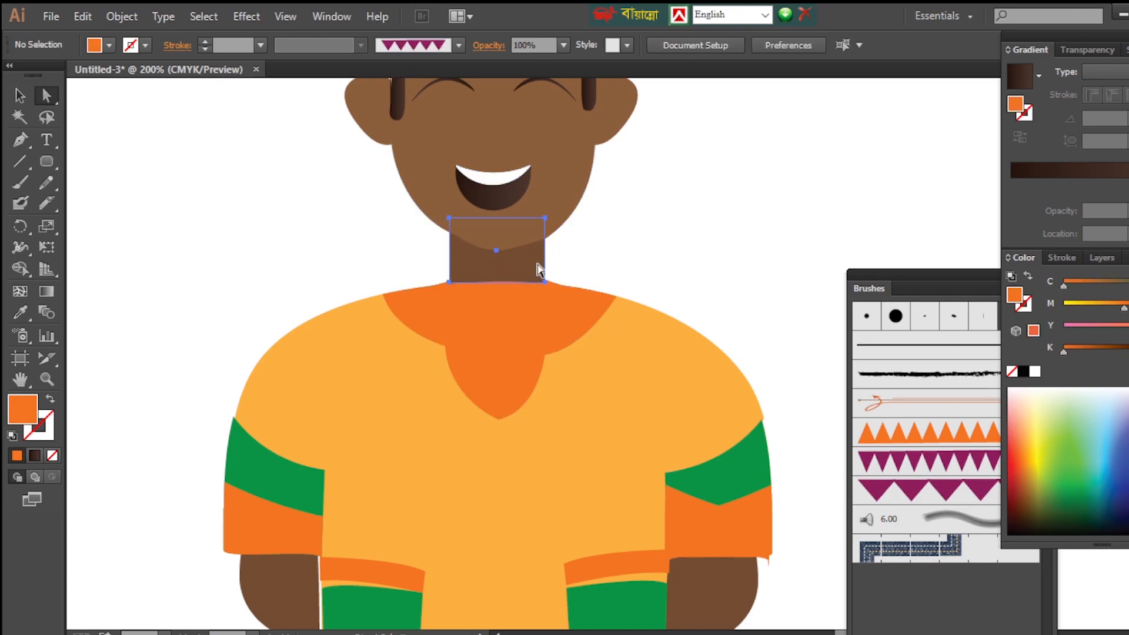
pyautogui.click(538, 268)
pyautogui.hotkey('ctrl', 'y')
pyautogui.click(537, 305)
pyautogui.hotkey('ctrl', 'y')
pyautogui.keyDown('shift'); pyautogui.click(471, 347); pyautogui.keyUp('shift')
pyautogui.click(20, 269)
pyautogui.click(456, 295)
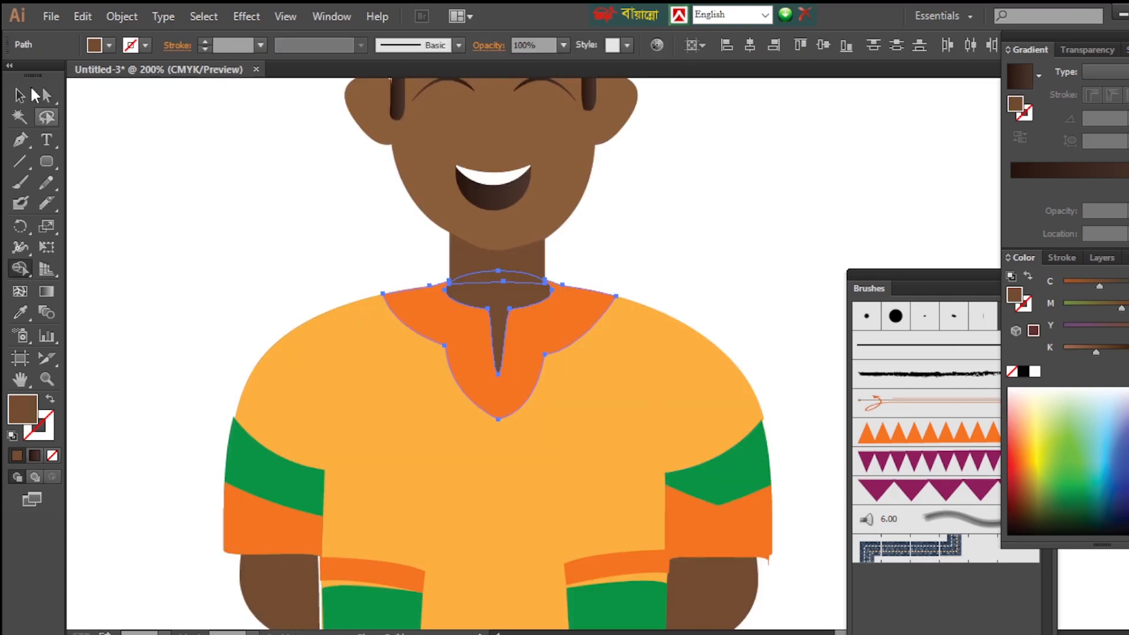
# Select the hidden collar paths in outline view together with the orange yoke.
pyautogui.click(47, 95)
pyautogui.hotkey('ctrl', 'y')
pyautogui.click(447, 320)
pyautogui.keyDown('shift'); pyautogui.click(521, 329); pyautogui.keyUp('shift')
pyautogui.keyDown('shift'); pyautogui.click(516, 356); pyautogui.keyUp('shift')
pyautogui.hotkey('ctrl', 'y')
pyautogui.keyDown('shift'); pyautogui.click(453, 341); pyautogui.keyUp('shift')
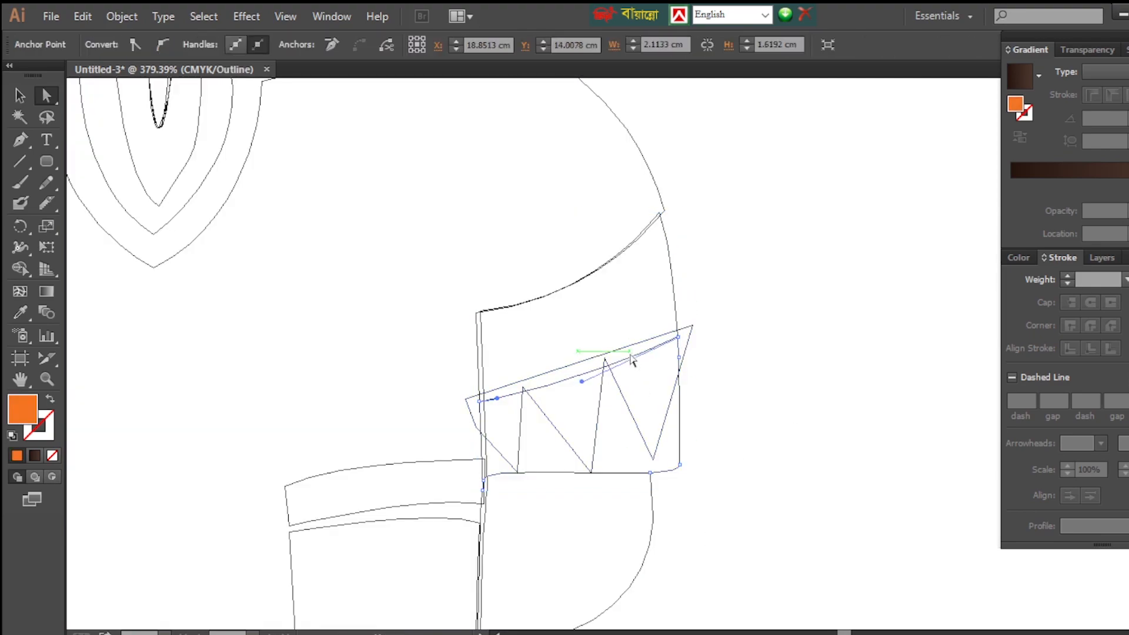
# Select the triangle trim on the right-hand sleeve's cuff and switch back to the preview view.
pyautogui.click(658, 391)
pyautogui.hotkey('ctrl', 'y')
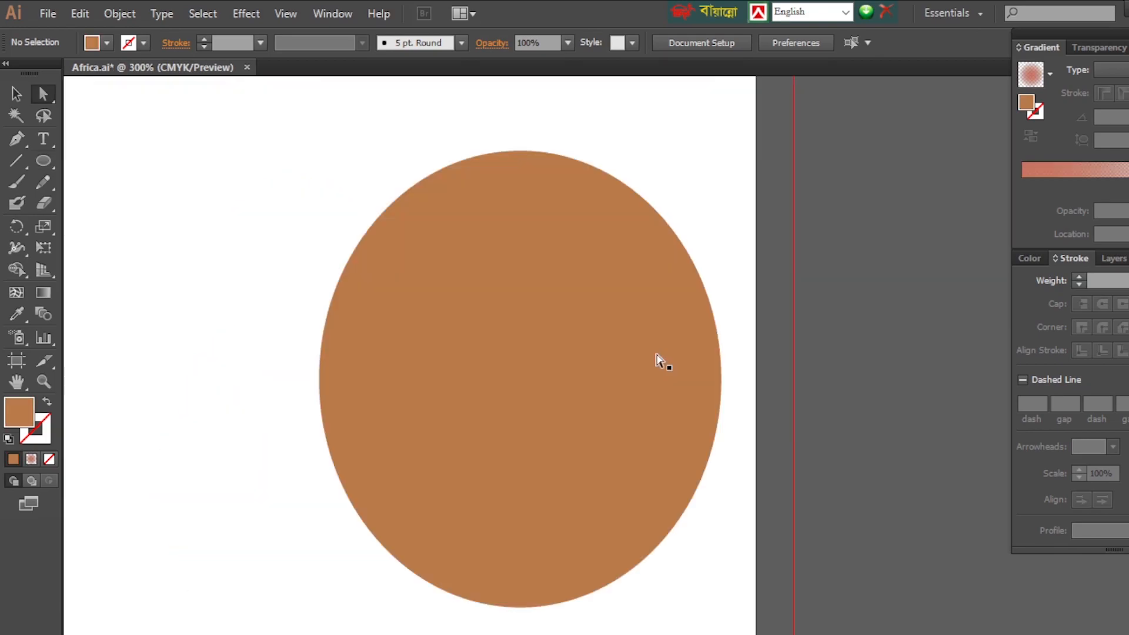
# Draw a small upright ellipse for an eye on the brown oval face, with a white fill and no stroke.
pyautogui.scroll(-2, 661, 365)
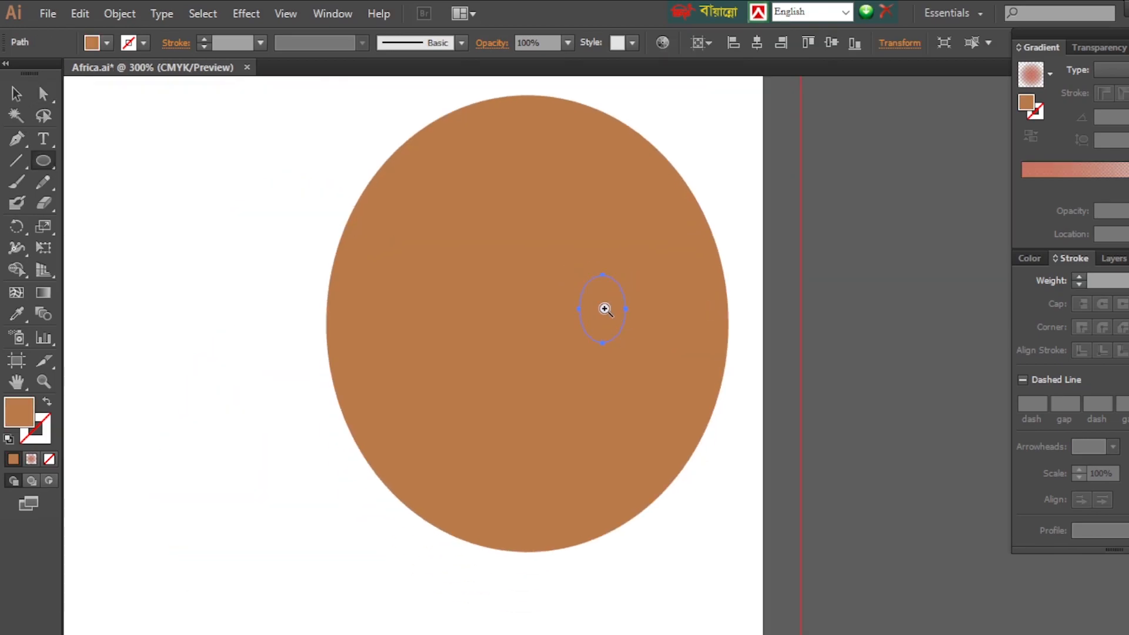
pyautogui.click(8, 438)
pyautogui.click(42, 437)
pyautogui.click(50, 460)
# Add a smaller black elliptical pupil without a stroke at the left side of the white eye.
pyautogui.click(43, 94)
pyautogui.click(556, 294)
pyautogui.press('v')
pyautogui.click(622, 333)
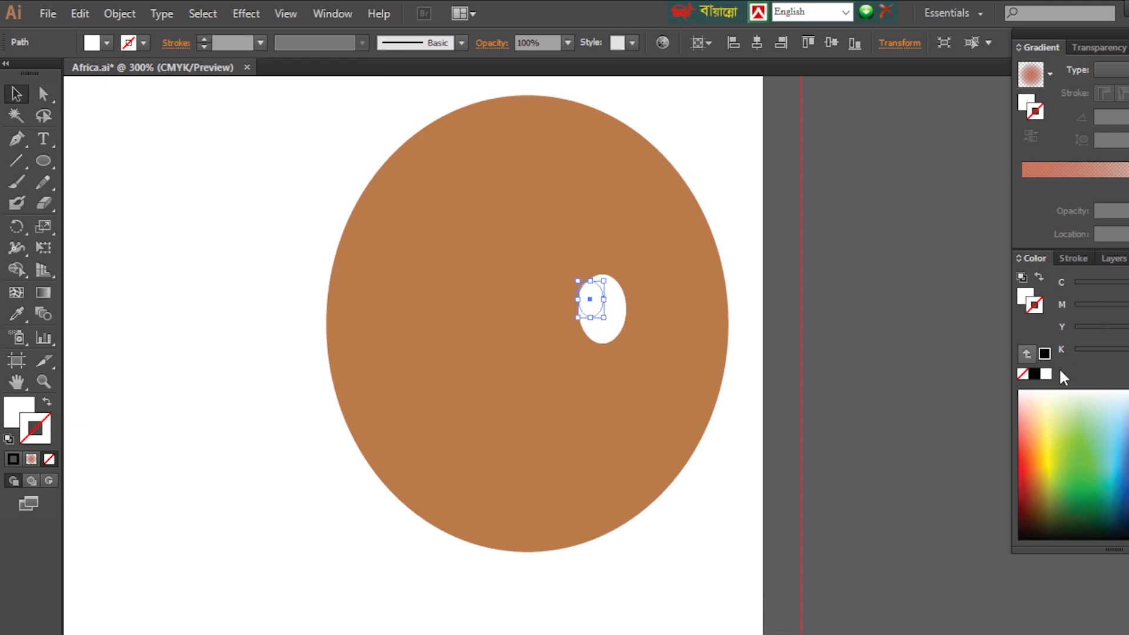
pyautogui.click(50, 460)
pyautogui.click(224, 382)
# Copy the eye with its pupil to the left half of the oval face and show the rulers.
pyautogui.moveTo(527, 249); pyautogui.dragTo(669, 427)
pyautogui.click(580, 262)
pyautogui.scroll(-4, 719, 337)
pyautogui.moveTo(606, 291)
pyautogui.mouseDown()
pyautogui.moveTo(615, 301)
pyautogui.moveTo(568, 316)
pyautogui.mouseUp()
pyautogui.click(286, 14)
pyautogui.click(759, 371)
pyautogui.click(814, 377)
pyautogui.click(600, 313)
pyautogui.keyDown('shift'); pyautogui.click(581, 314); pyautogui.keyUp('shift')
pyautogui.click(435, 365)
# Draw a dark brown ellipse about 1.4 cm wide and 1.7 cm high at the bottom centre of the oval face.
pyautogui.press('l')
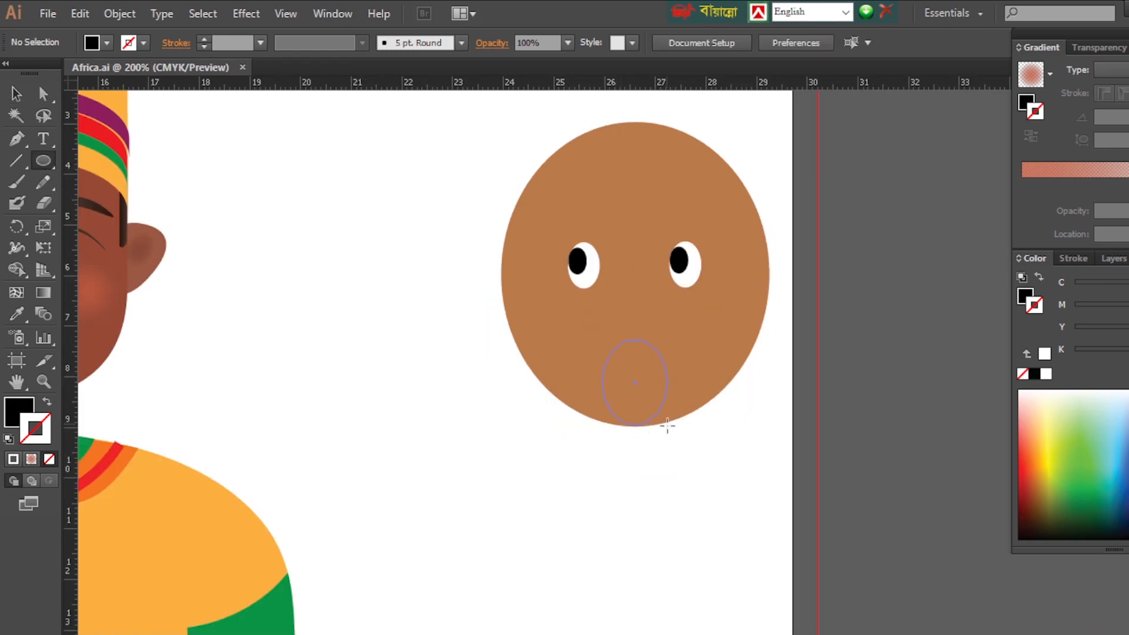
pyautogui.moveTo(673, 429); pyautogui.dragTo(674, 426)
pyautogui.doubleClick(19, 412)
pyautogui.click(1079, 404)
pyautogui.click(968, 363)
pyautogui.press('Return')
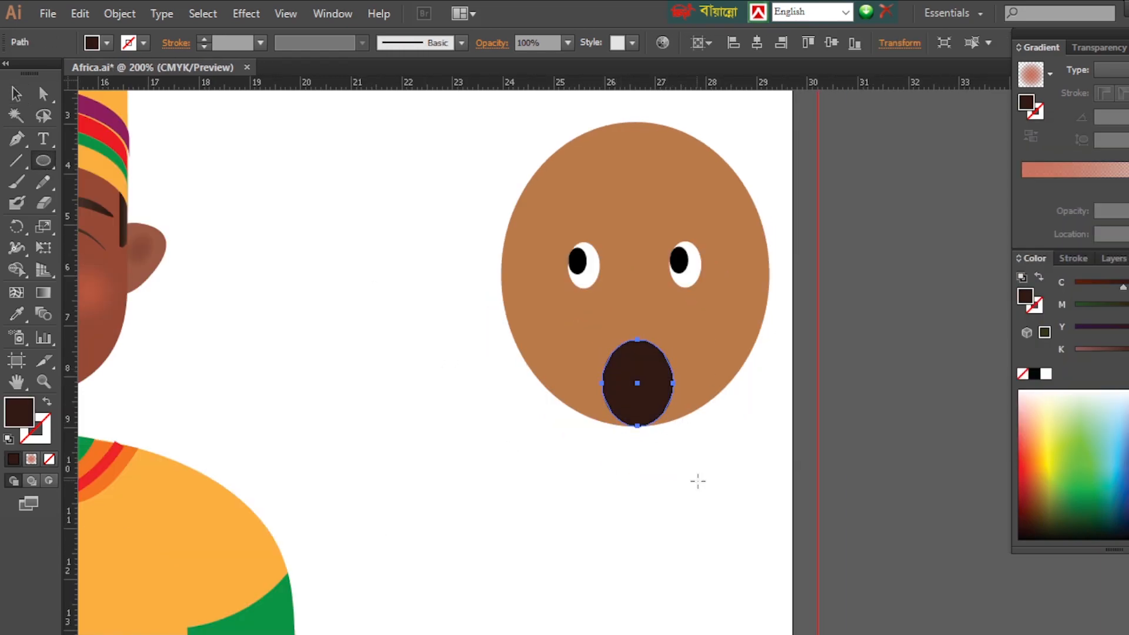
# Draw a dark brown beard across the lower face with a downward-curved upper edge, using the Pen tool.
pyautogui.hotkey('ctrl', 'shift', 'a')
pyautogui.hotkey('ctrl', '=')
pyautogui.click(44, 116)
pyautogui.moveTo(714, 259); pyautogui.dragTo(617, 311)
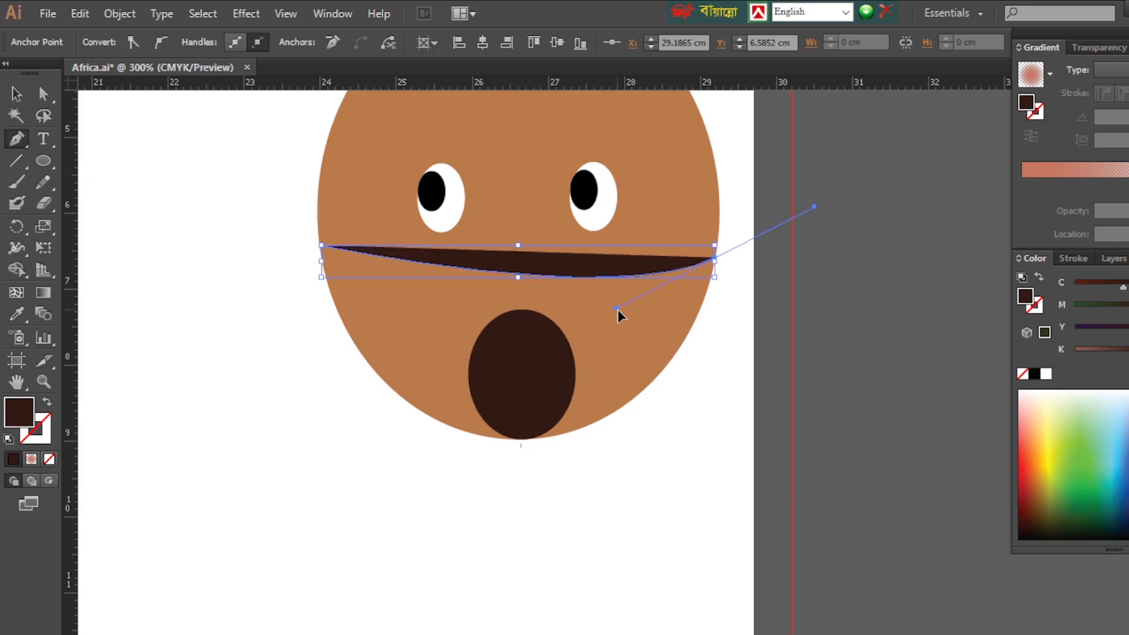
pyautogui.moveTo(525, 427); pyautogui.dragTo(525, 428)
pyautogui.click(17, 139)
pyautogui.click(715, 257)
pyautogui.click(675, 414)
pyautogui.click(551, 465)
pyautogui.click(421, 437)
pyautogui.click(350, 380)
pyautogui.click(314, 287)
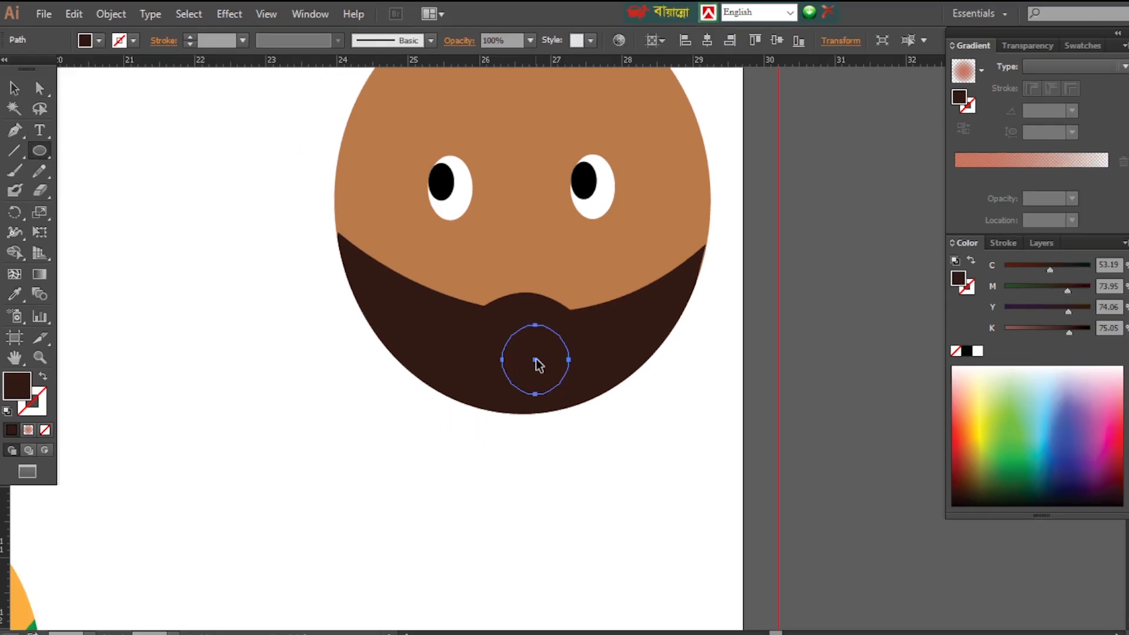
# Draw a short downward-curved lip line inside the beard's skin-coloured circle and apply the beard's dark brown as its stroke.
pyautogui.hotkey('ctrl', 'shift', 'a')
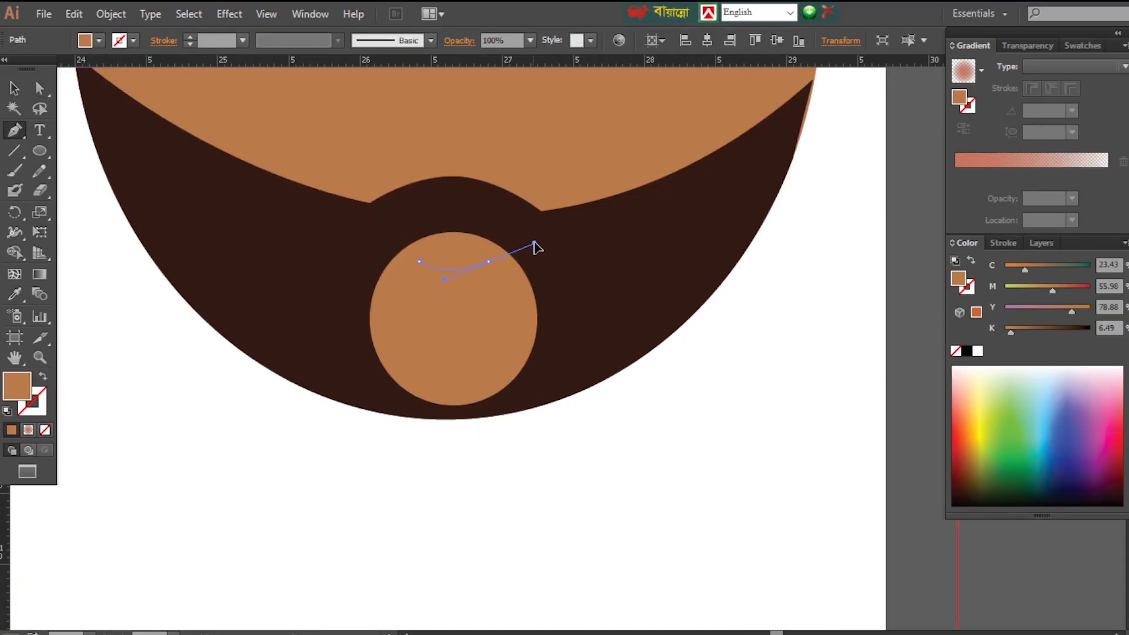
pyautogui.moveTo(534, 242); pyautogui.dragTo(524, 241)
pyautogui.press('i')
pyautogui.click(565, 282)
pyautogui.click(43, 377)
# Set the lip line's stroke to 3 pt with round caps and a profile tapered at both ends.
pyautogui.click(1004, 243)
pyautogui.click(1009, 261)
pyautogui.click(1083, 497)
pyautogui.click(1031, 286)
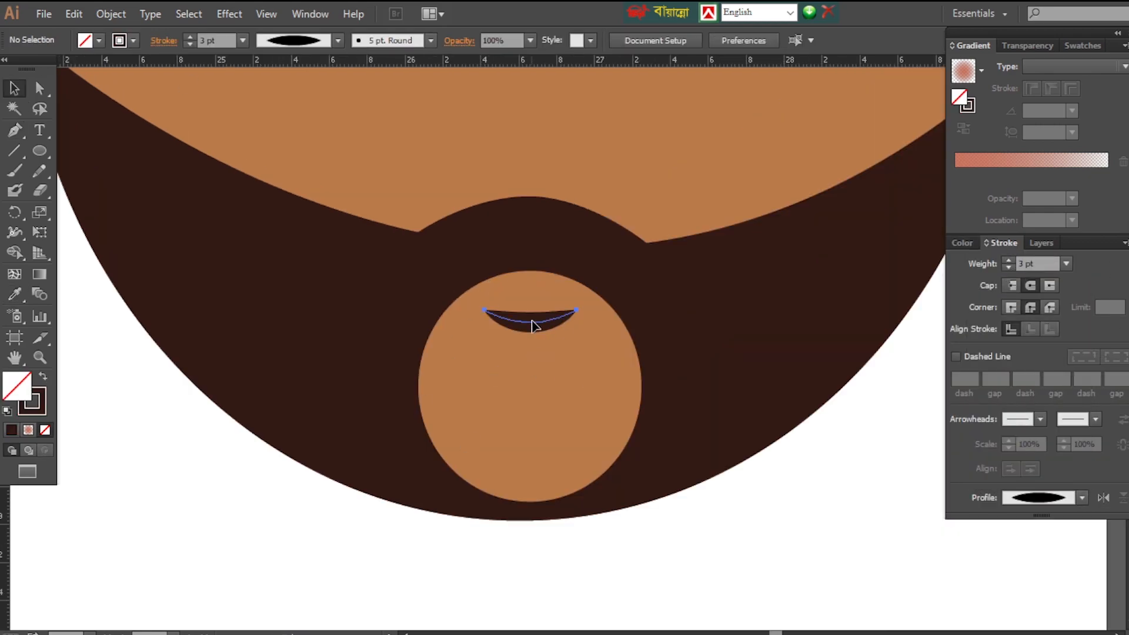
# Move the upper lip slightly down and draw a larger dark brown crescent beneath it as the lower lip.
pyautogui.click(532, 336)
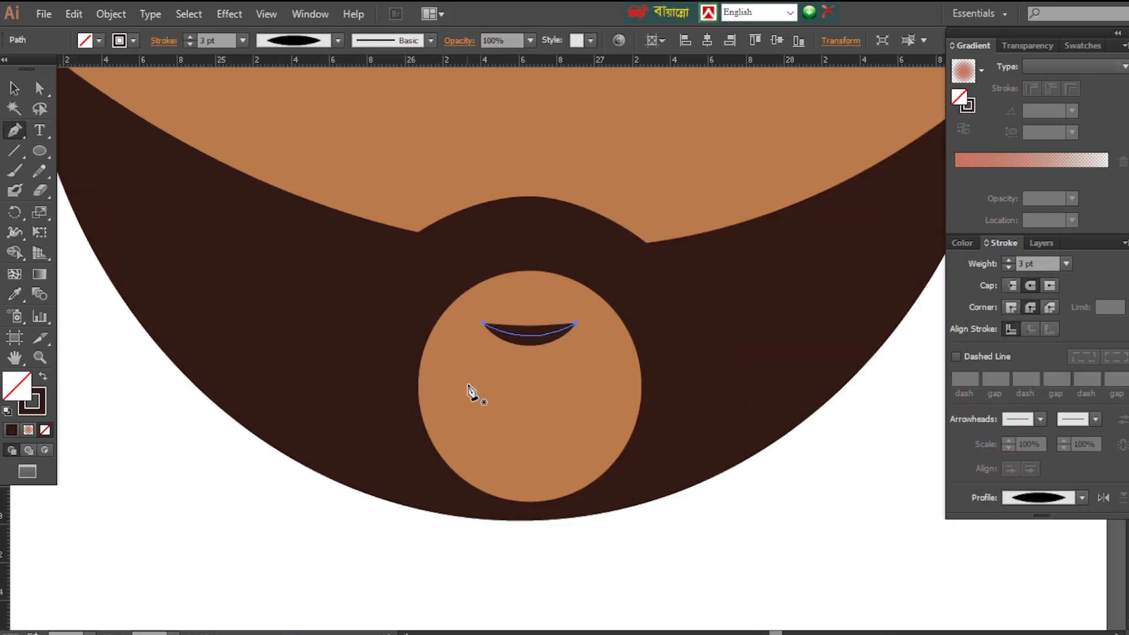
pyautogui.moveTo(614, 370); pyautogui.dragTo(630, 355)
pyautogui.moveTo(582, 386); pyautogui.dragTo(504, 436)
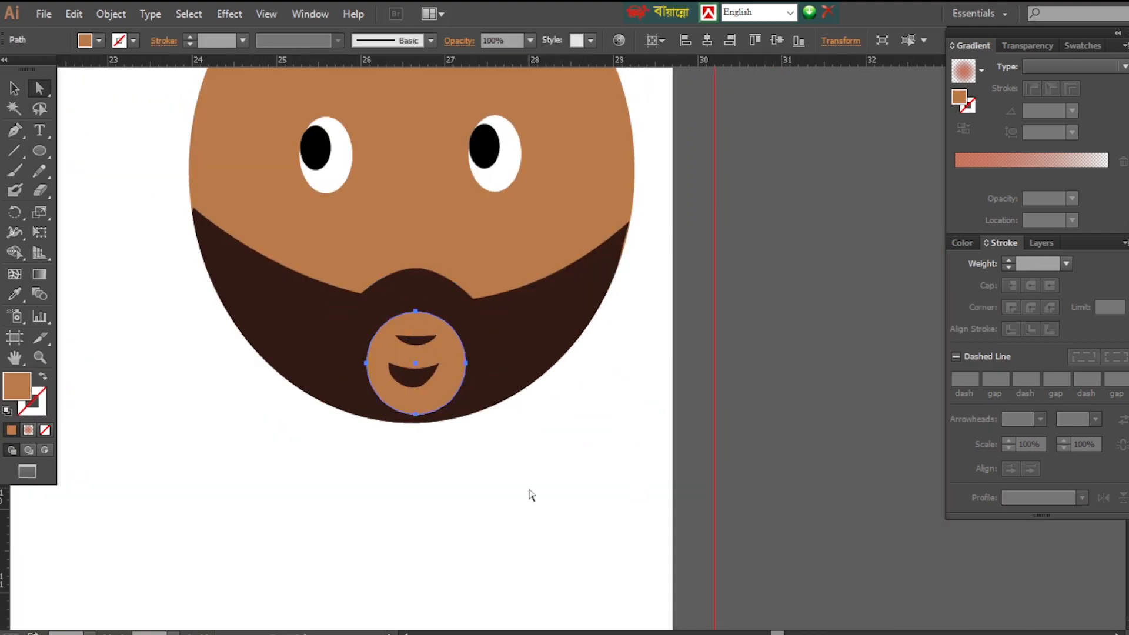
# Reshape the lips inside the skin-coloured circle, making the upper one wider and the lower one deeper.
pyautogui.click(437, 336)
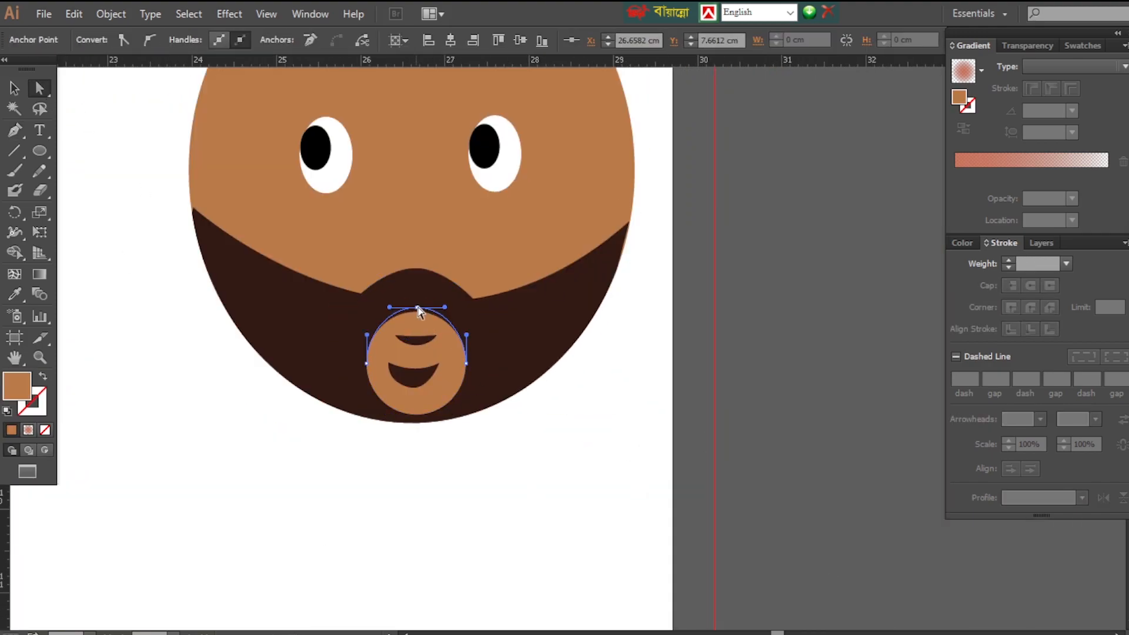
pyautogui.click(411, 381)
pyautogui.click(556, 486)
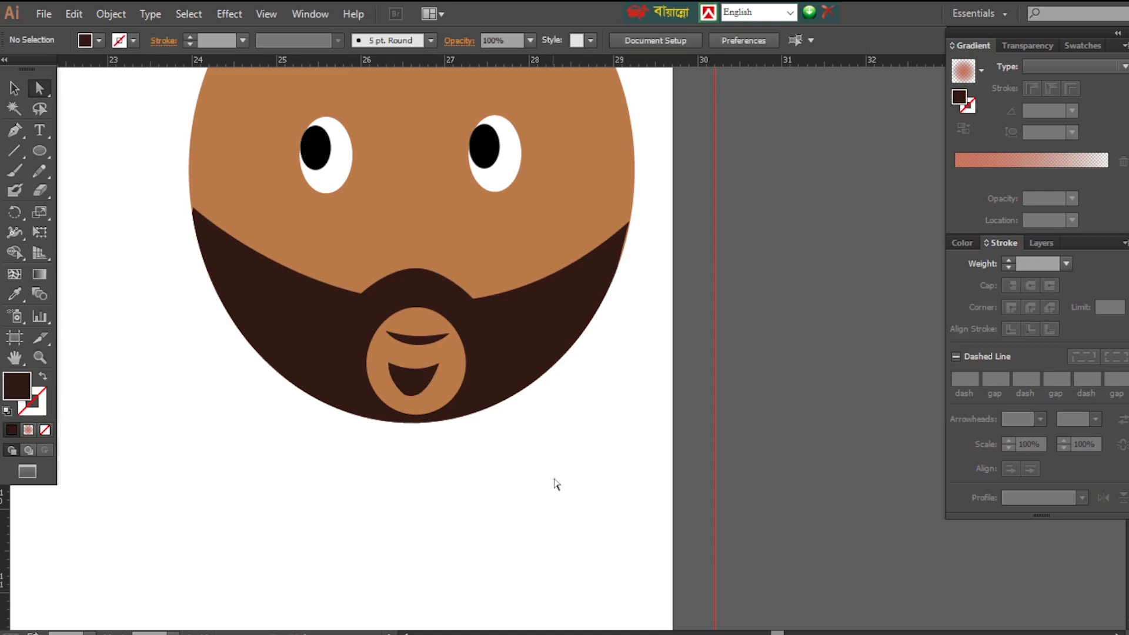
# Draw a curved dark brown nostril line with a 1 pt tapered stroke and mirror a copy for the other nostril.
pyautogui.hotkey('shift', 'x')
pyautogui.click(1082, 498)
pyautogui.click(1062, 332)
pyautogui.scroll(4, 303, 232)
pyautogui.press('a')
pyautogui.rightClick(459, 238)
pyautogui.click(697, 516)
pyautogui.click(838, 404)
pyautogui.scroll(-4, 600, 287)
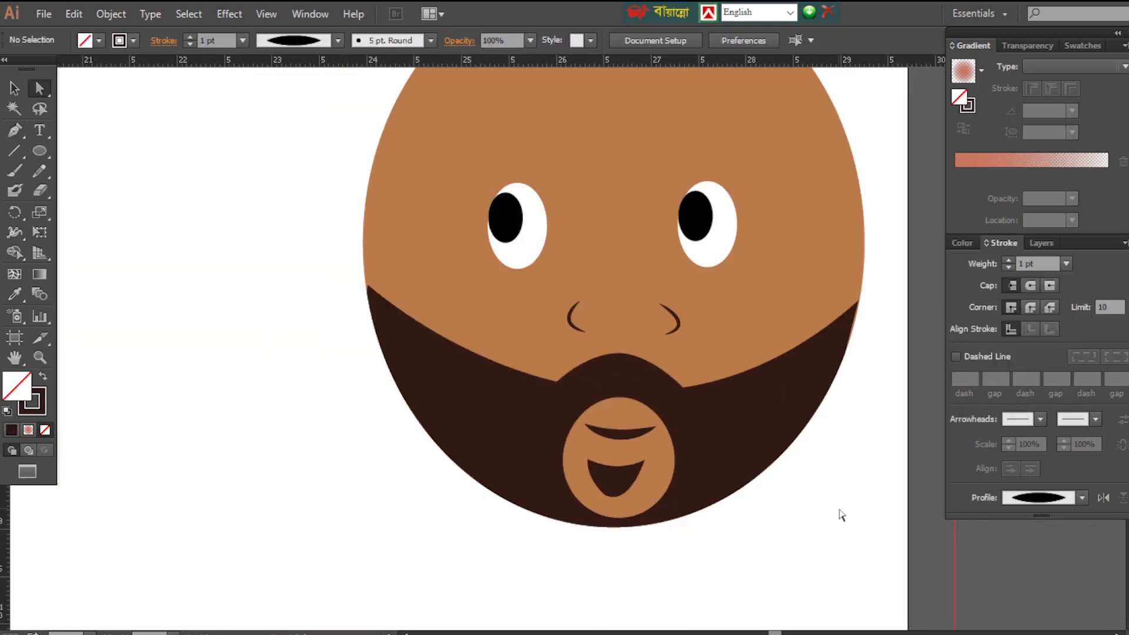
# Adjust the right nostril's curve by moving its anchor point.
pyautogui.scroll(2, 685, 243)
pyautogui.click(674, 398)
pyautogui.moveTo(636, 364); pyautogui.dragTo(650, 357)
pyautogui.scroll(-4, 198, 269)
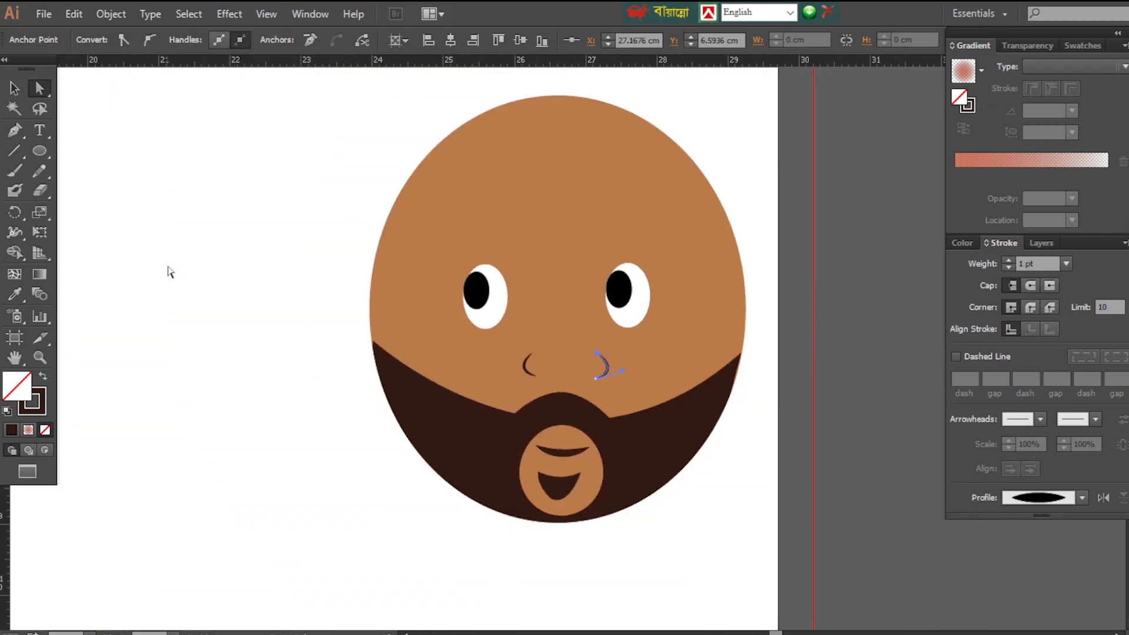
# Draw a rectangular neck about 2.1 cm wide below the beard and fill it with the face's skin colour.
pyautogui.scroll(-1, 462, 478)
pyautogui.moveTo(460, 395); pyautogui.dragTo(611, 467)
pyautogui.press('i')
pyautogui.click(566, 360)
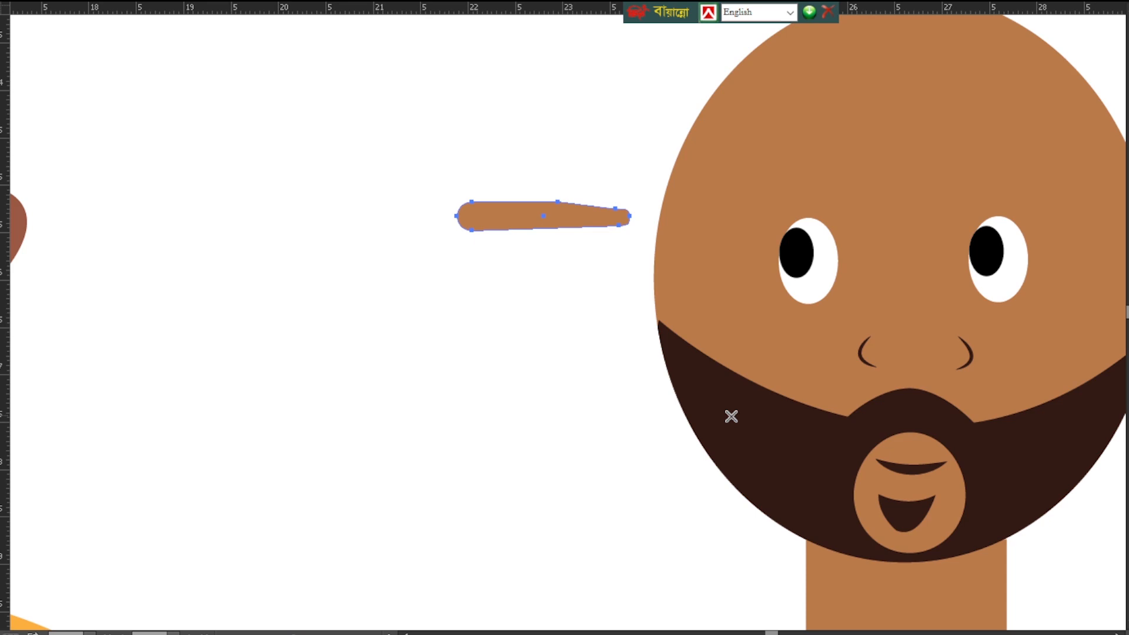
# Fill the tapered eyebrow shape with the beard's dark brown, adjust its size and place it above the right eye.
pyautogui.press('Tab')
pyautogui.click(706, 435)
pyautogui.press('a')
pyautogui.moveTo(562, 264); pyautogui.dragTo(639, 266)
pyautogui.scroll(1, 607, 312)
pyautogui.press('v')
pyautogui.moveTo(707, 325); pyautogui.dragTo(665, 316)
pyautogui.moveTo(300, 291); pyautogui.dragTo(720, 261)
pyautogui.click(346, 338)
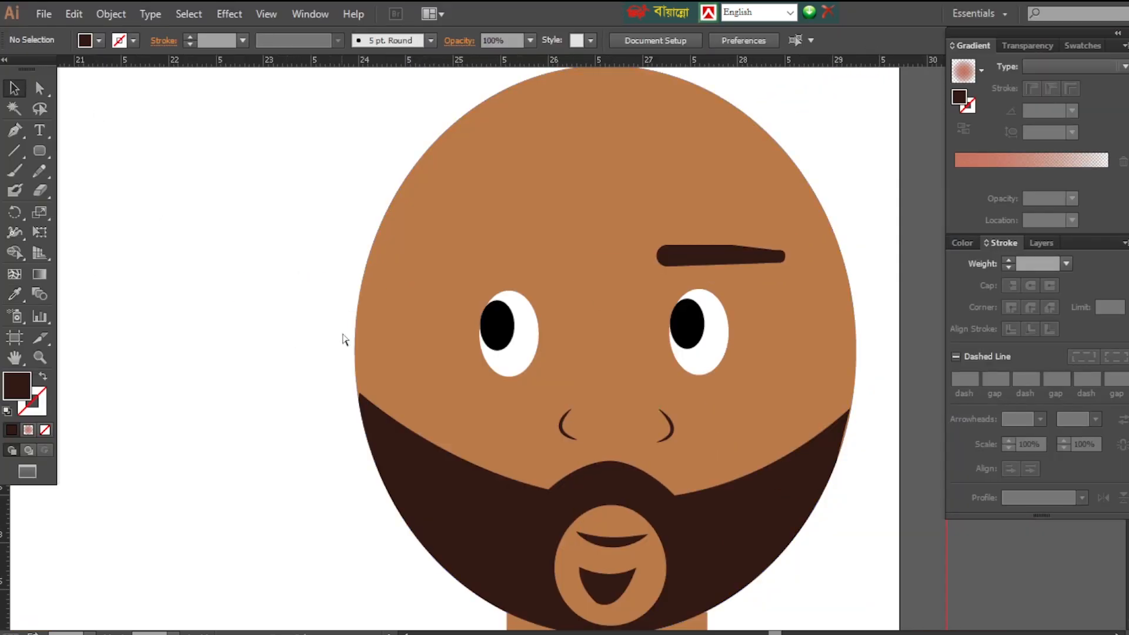
# Mirror a copy of the eyebrow above the left eye and undo the stray anchor point.
pyautogui.scroll(-4, 497, 141)
pyautogui.click(605, 198)
pyautogui.press('p')
pyautogui.press('a')
pyautogui.rightClick(603, 198)
pyautogui.click(823, 475)
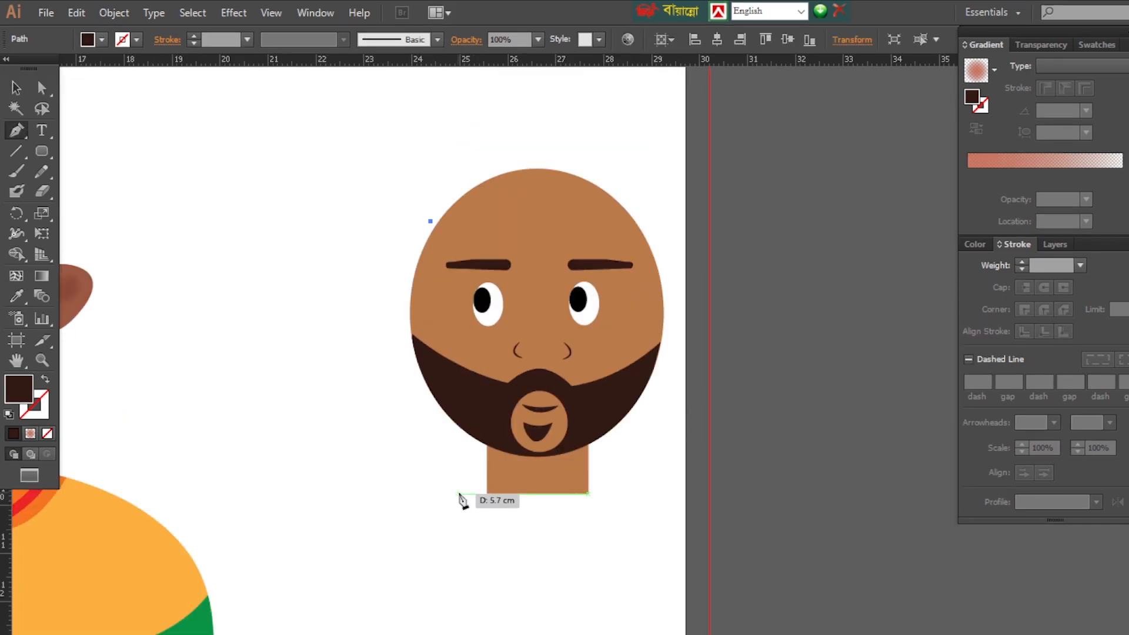
pyautogui.hotkey('ctrl', 'z')
# Draw a curved collar band across the neck with a white fill and a black outline.
pyautogui.scroll(1, 470, 500)
pyautogui.click(445, 294)
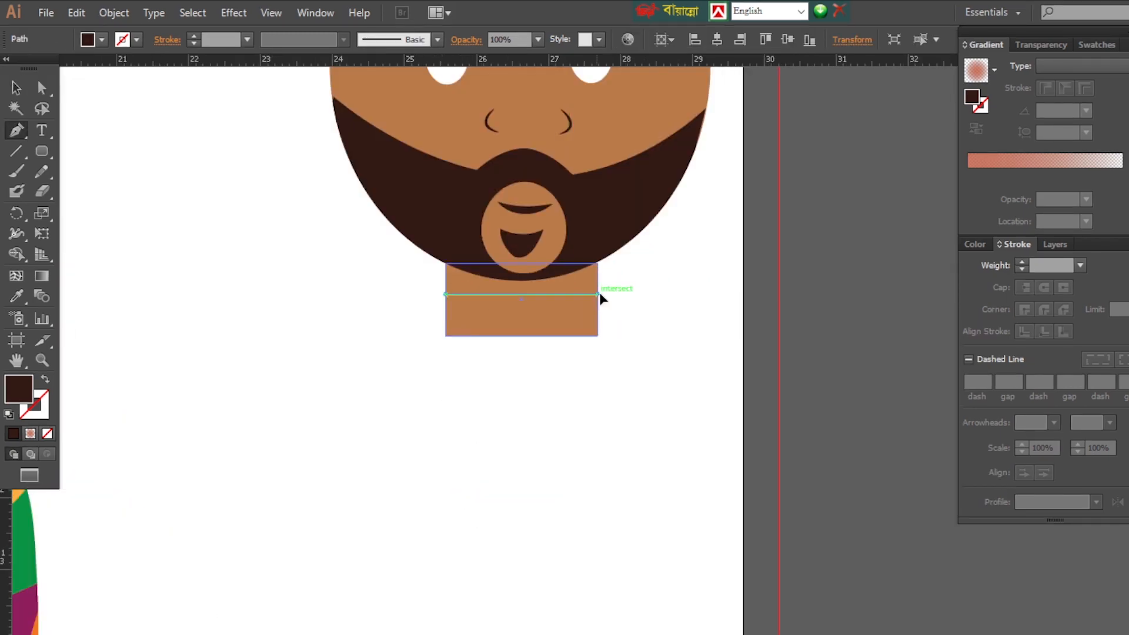
pyautogui.moveTo(597, 294); pyautogui.dragTo(658, 257)
pyautogui.click(597, 294)
pyautogui.press('/')
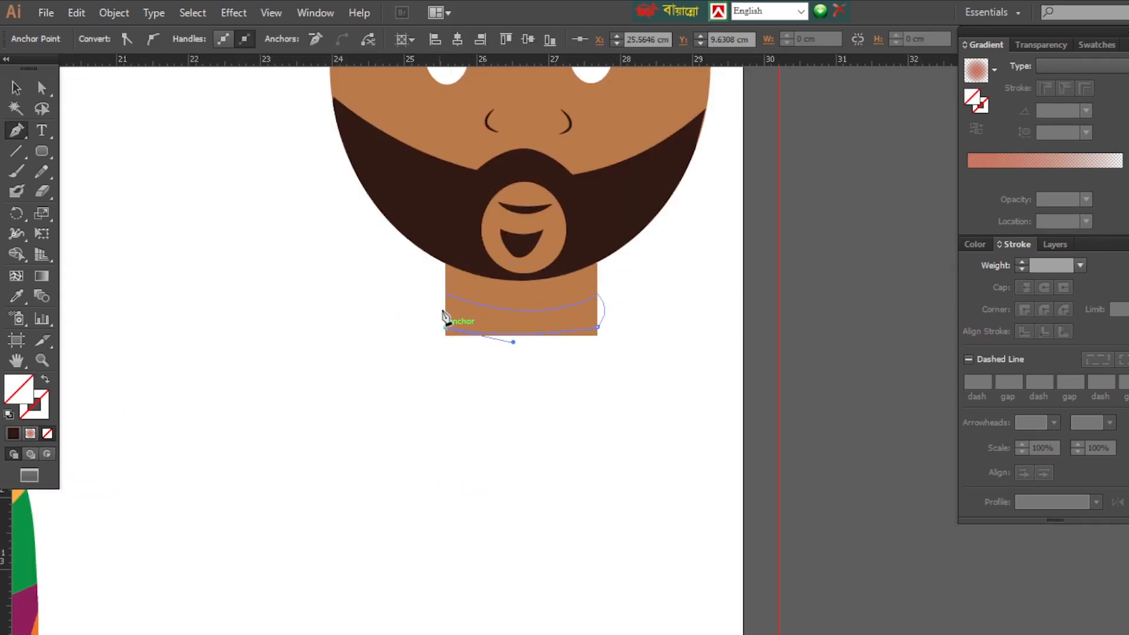
pyautogui.moveTo(521, 355); pyautogui.dragTo(521, 355)
pyautogui.press('d')
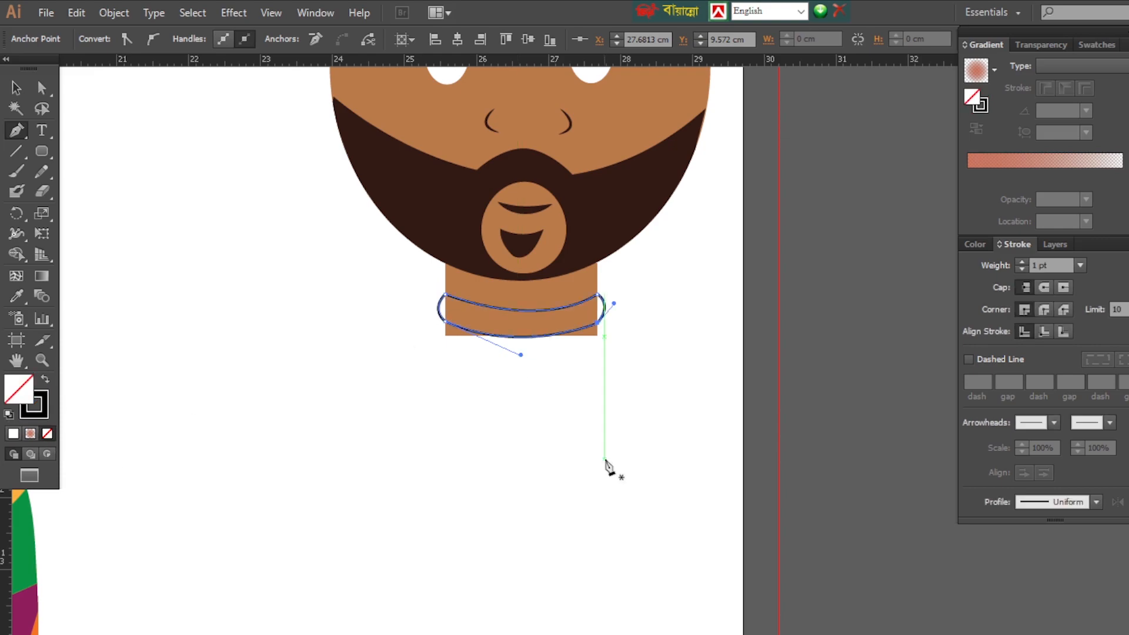
pyautogui.press(',')
# Draw the torso outline below the collar with a sloping left shoulder, a straight hem and a bulging right sleeve.
pyautogui.moveTo(639, 414); pyautogui.dragTo(583, 344)
pyautogui.press('/')
pyautogui.click(390, 251)
pyautogui.click(389, 272)
pyautogui.moveTo(274, 297); pyautogui.dragTo(257, 341)
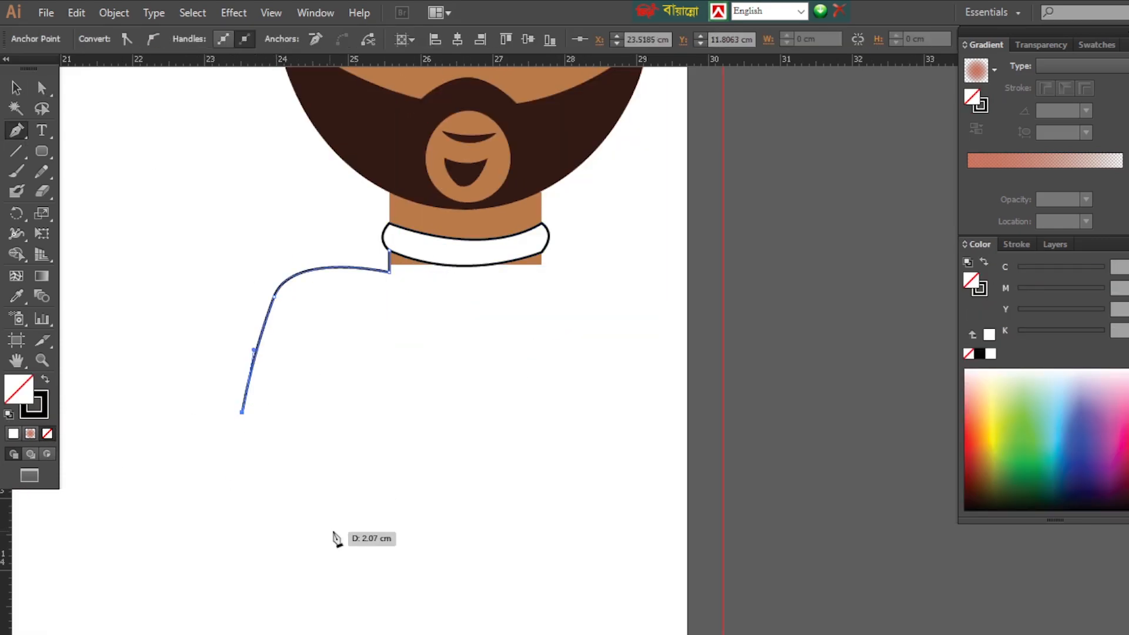
pyautogui.click(612, 594)
pyautogui.click(611, 459)
pyautogui.click(540, 264)
pyautogui.click(542, 253)
pyautogui.keyDown('ctrl'); pyautogui.click(666, 532); pyautogui.keyUp('ctrl')
pyautogui.moveTo(697, 397); pyautogui.dragTo(697, 417)
pyautogui.moveTo(612, 460); pyautogui.dragTo(608, 476)
# Draw the inner V-neck curve from the left shoulder to a point on the chest and up to the right shoulder.
pyautogui.click(368, 269)
pyautogui.moveTo(463, 446); pyautogui.dragTo(530, 486)
pyautogui.click(463, 446)
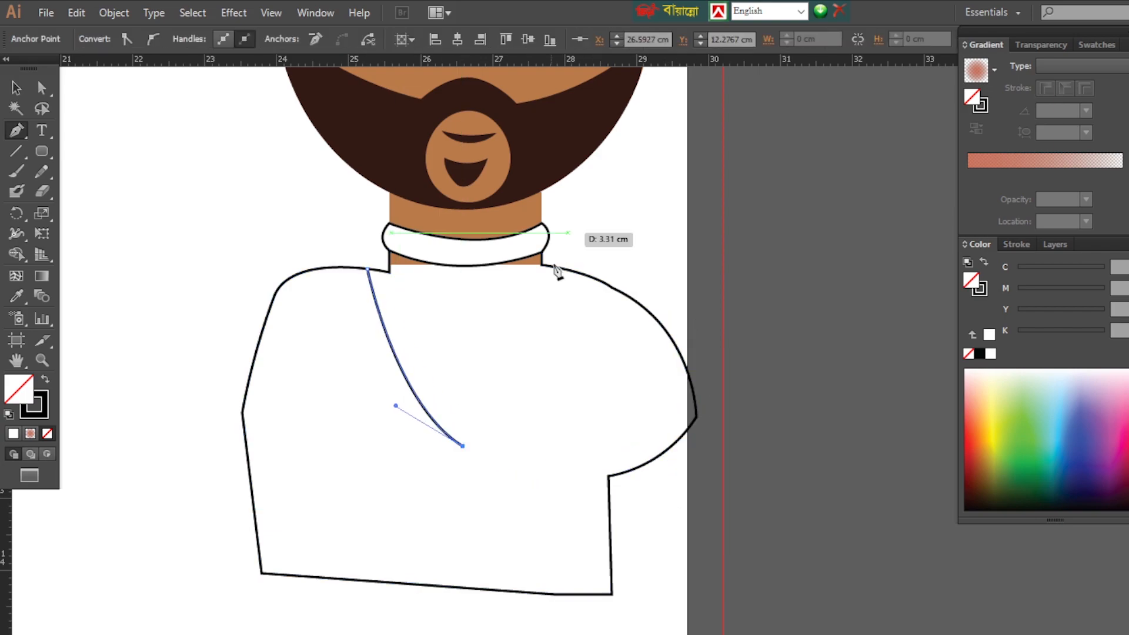
# Draw a second, wider V-neck curve around the first one to form a trim band.
pyautogui.click(333, 265)
pyautogui.moveTo(454, 486); pyautogui.dragTo(555, 535)
pyautogui.moveTo(597, 271); pyautogui.dragTo(609, 128)
pyautogui.hotkey('ctrl', 'z')
pyautogui.click(454, 486)
pyautogui.click(590, 271)
pyautogui.keyDown('ctrl'); pyautogui.click(726, 436); pyautogui.keyUp('ctrl')
pyautogui.keyDown('ctrl'); pyautogui.click(454, 486); pyautogui.keyUp('ctrl')
pyautogui.moveTo(454, 486); pyautogui.dragTo(461, 485)
pyautogui.keyDown('ctrl'); pyautogui.click(654, 533); pyautogui.keyUp('ctrl')
pyautogui.keyDown('ctrl'); pyautogui.click(638, 469); pyautogui.keyUp('ctrl')
# Select the torso with both V-neck curves and split it into separate regions with the Shape Builder tool.
pyautogui.click(45, 380)
pyautogui.click(46, 380)
pyautogui.click(42, 89)
pyautogui.click(206, 209)
pyautogui.moveTo(206, 210); pyautogui.dragTo(729, 611)
pyautogui.click(16, 254)
# Fill the outer robe region with a very dark purplish brown and remove its outline.
pyautogui.click(41, 88)
pyautogui.click(647, 465)
pyautogui.click(45, 379)
pyautogui.doubleClick(18, 389)
pyautogui.click(810, 343)
# Fill the V-shaped trim band with a golden brown.
pyautogui.click(538, 409)
pyautogui.doubleClick(18, 389)
pyautogui.click(1021, 360)
pyautogui.click(945, 230)
pyautogui.press('Return')
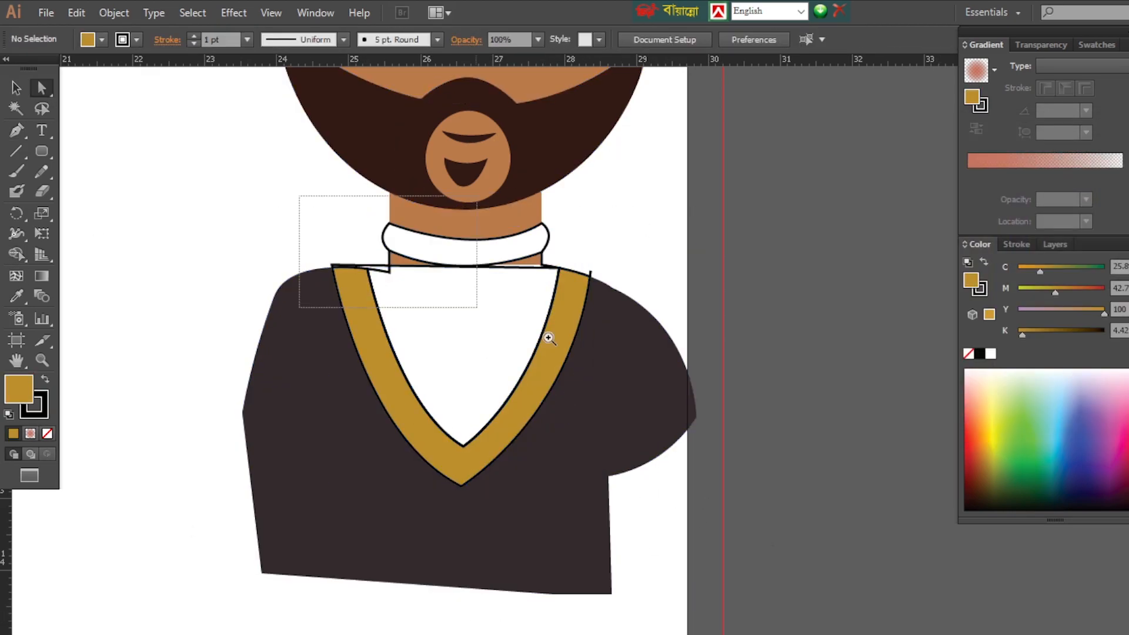
# Delete the stray line beside the neck and raise the shirt panel's neck corner points to the collar.
pyautogui.moveTo(292, 195); pyautogui.dragTo(636, 359)
pyautogui.click(287, 304)
pyautogui.press('Delete')
pyautogui.moveTo(318, 309); pyautogui.dragTo(318, 257)
pyautogui.press('p')
pyautogui.click(831, 309)
pyautogui.moveTo(831, 309); pyautogui.dragTo(828, 262)
pyautogui.click(848, 199)
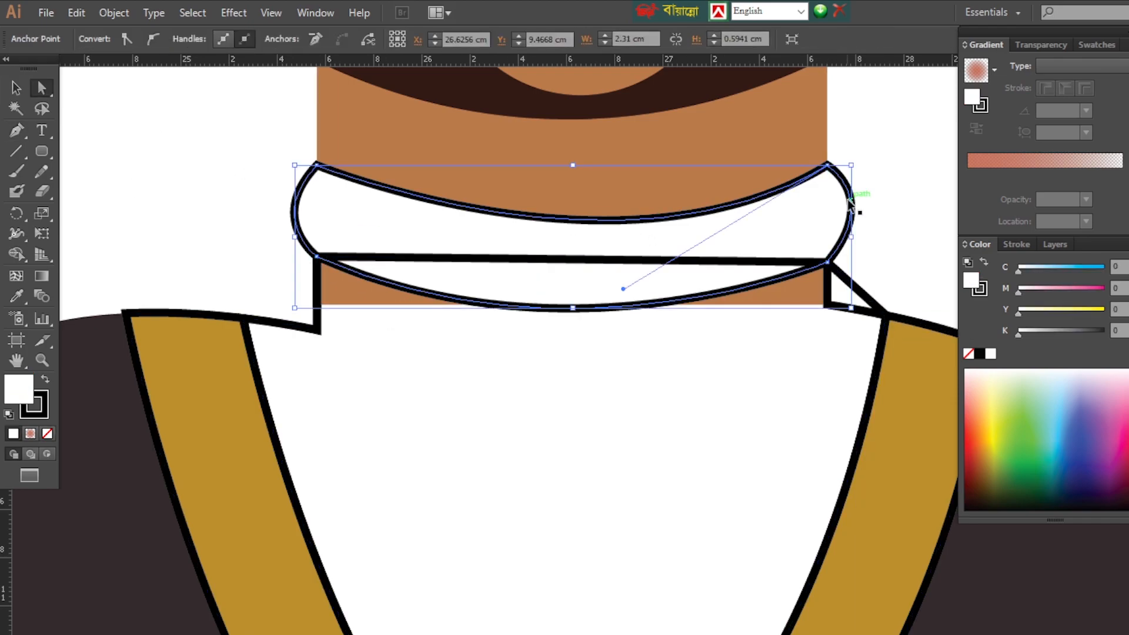
pyautogui.moveTo(318, 304); pyautogui.dragTo(317, 253)
pyautogui.moveTo(827, 305); pyautogui.dragTo(824, 254)
pyautogui.click(875, 269)
# Fill the shirt panel inside the V-neck with a very pale pink.
pyautogui.click(827, 541)
pyautogui.doubleClick(18, 389)
pyautogui.click(786, 195)
pyautogui.doubleClick(18, 390)
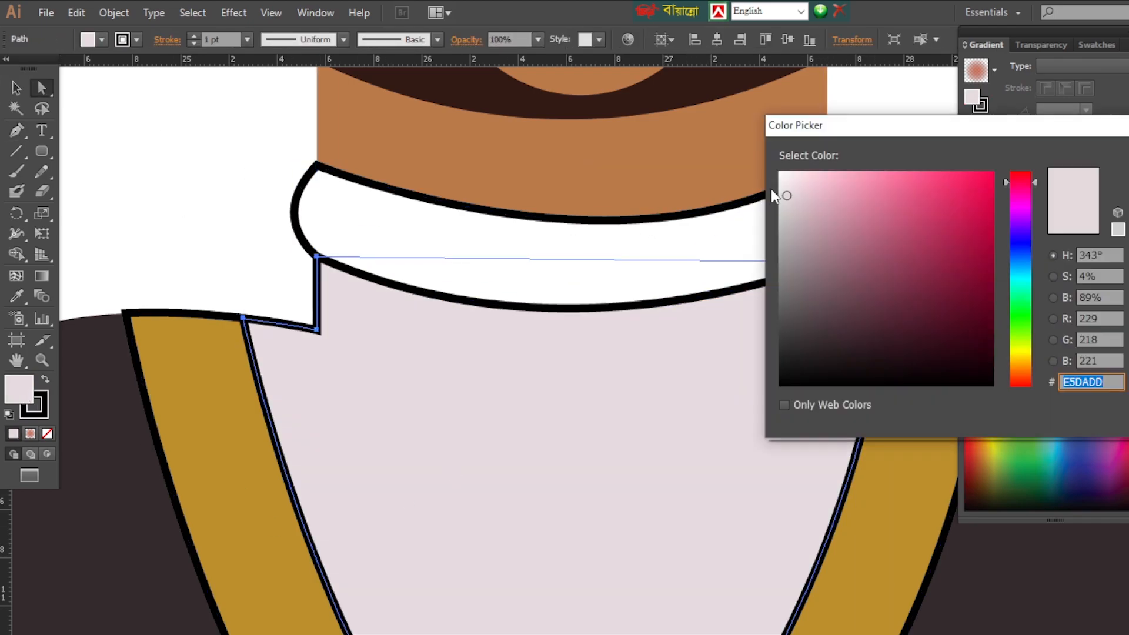
pyautogui.click(788, 186)
pyautogui.press('Return')
# Draw a vertical white line down the centre of the shirt panel and increase its stroke weight.
pyautogui.hotkey('ctrl', '-')
pyautogui.hotkey('ctrl', '-')
pyautogui.hotkey('ctrl', '-')
pyautogui.press('p')
pyautogui.click(575, 334)
pyautogui.click(573, 574)
pyautogui.hotkey('shift', 'x')
pyautogui.doubleClick(34, 405)
pyautogui.click(1055, 244)
pyautogui.click(1017, 244)
pyautogui.click(1023, 262)
pyautogui.keyDown('ctrl'); pyautogui.click(648, 570); pyautogui.keyUp('ctrl')
# Nudge the torso pieces down to expose more of the neck.
pyautogui.hotkey('ctrl', '-')
pyautogui.hotkey('ctrl', '-')
pyautogui.hotkey('ctrl', '-')
pyautogui.press('v')
pyautogui.press('Down')
pyautogui.press('Down')
pyautogui.press('Down')
pyautogui.press('Down')
pyautogui.press('Down')
pyautogui.press('Down')
pyautogui.press('Down')
pyautogui.click(610, 327)
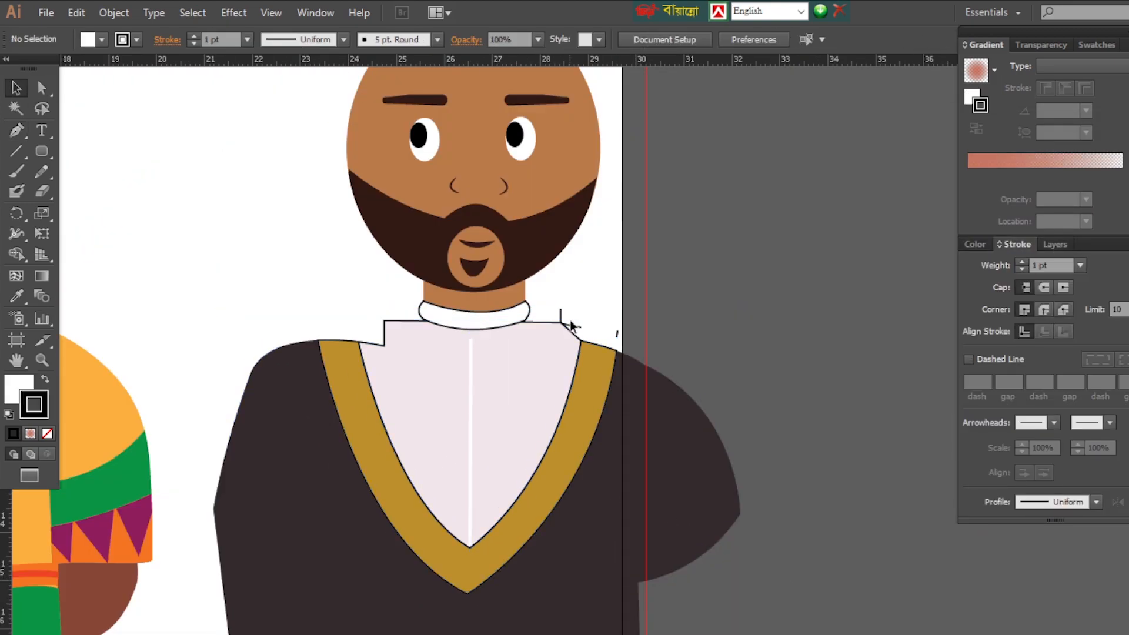
# Stretch the robe and trim up towards the collar and move the shirt panel's upper corner points onto the trim.
pyautogui.moveTo(367, 391); pyautogui.dragTo(372, 396)
pyautogui.moveTo(477, 340); pyautogui.dragTo(477, 321)
pyautogui.click(387, 347)
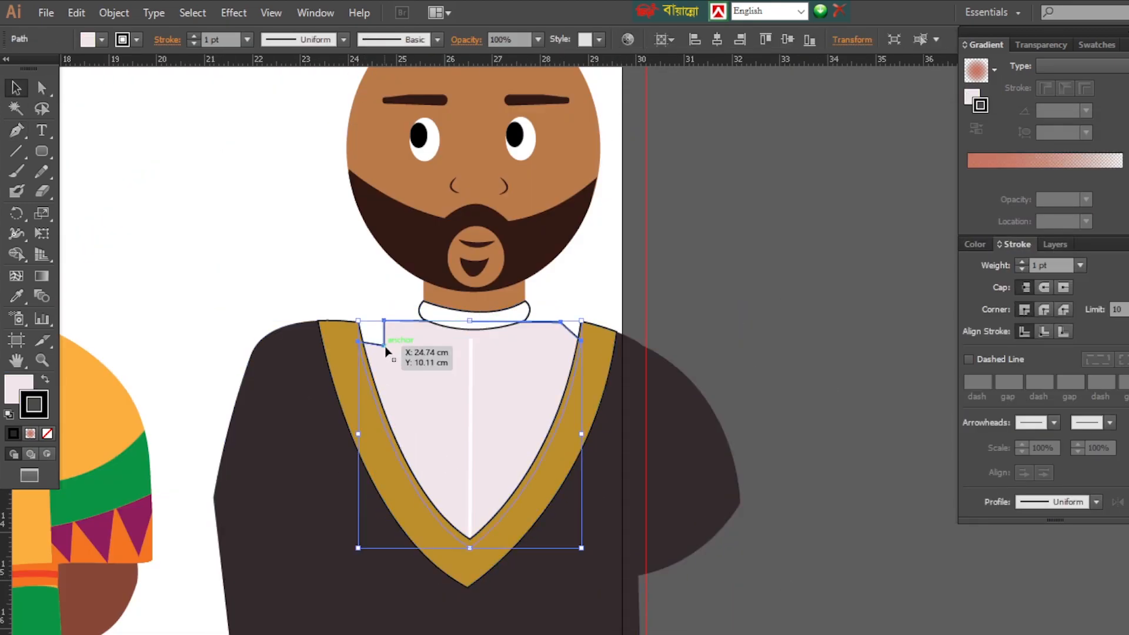
pyautogui.press('a')
pyautogui.moveTo(384, 345); pyautogui.dragTo(361, 324)
pyautogui.moveTo(561, 322); pyautogui.dragTo(582, 325)
# Draw a white headscarf with a 1 pt black outline, a wavy forehead edge and sides falling over the shoulders.
pyautogui.scroll(1, 471, 353)
pyautogui.click(645, 255)
pyautogui.moveTo(643, 252); pyautogui.dragTo(660, 413)
pyautogui.press('p')
pyautogui.press('/')
pyautogui.press('x')
pyautogui.press('/')
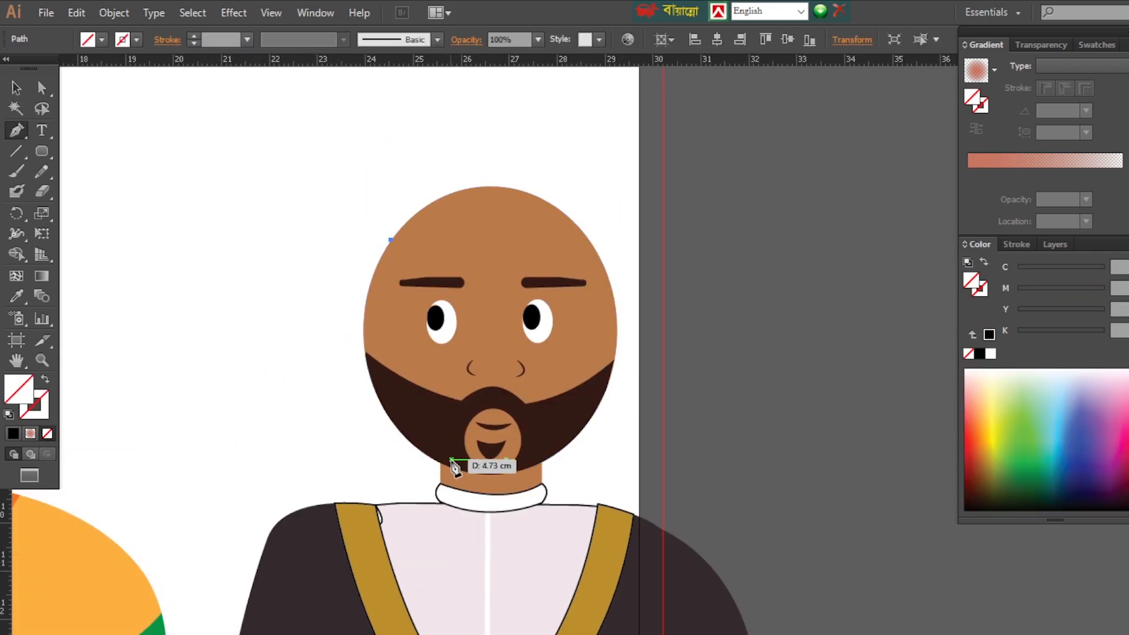
pyautogui.moveTo(422, 511); pyautogui.dragTo(463, 617)
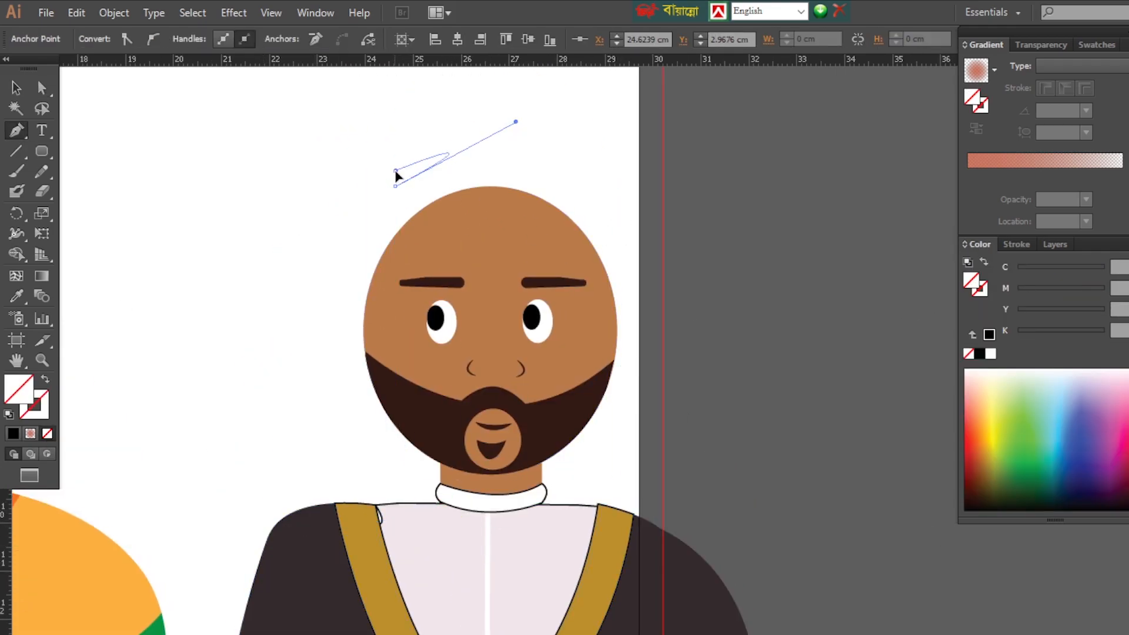
pyautogui.click(394, 172)
pyautogui.moveTo(615, 172); pyautogui.dragTo(498, 187)
pyautogui.moveTo(552, 550); pyautogui.dragTo(518, 634)
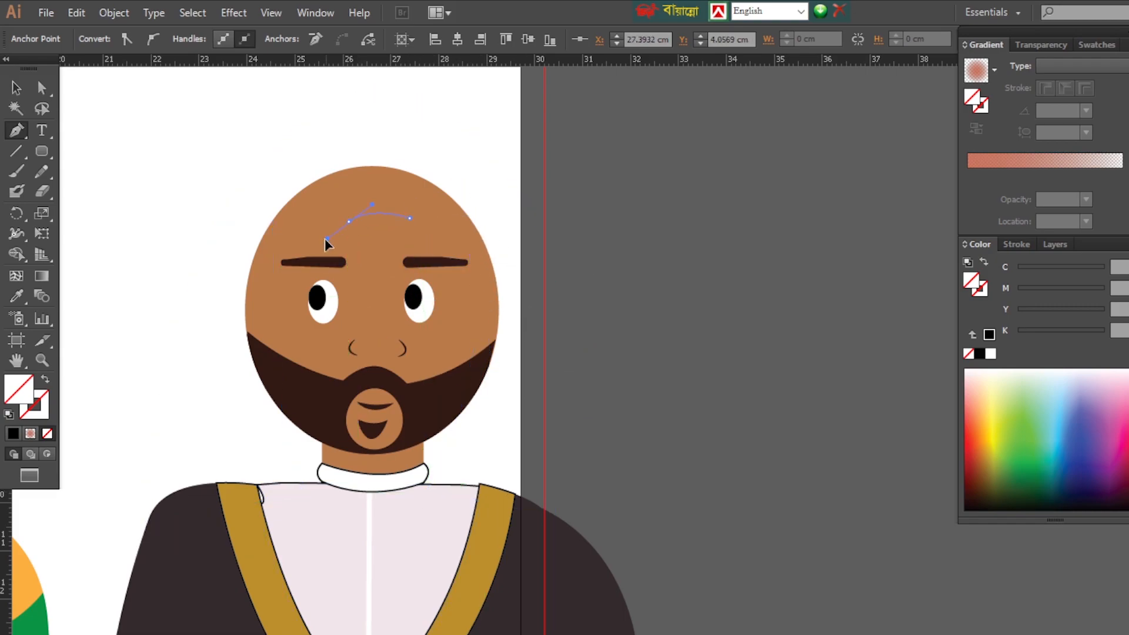
pyautogui.click(284, 222)
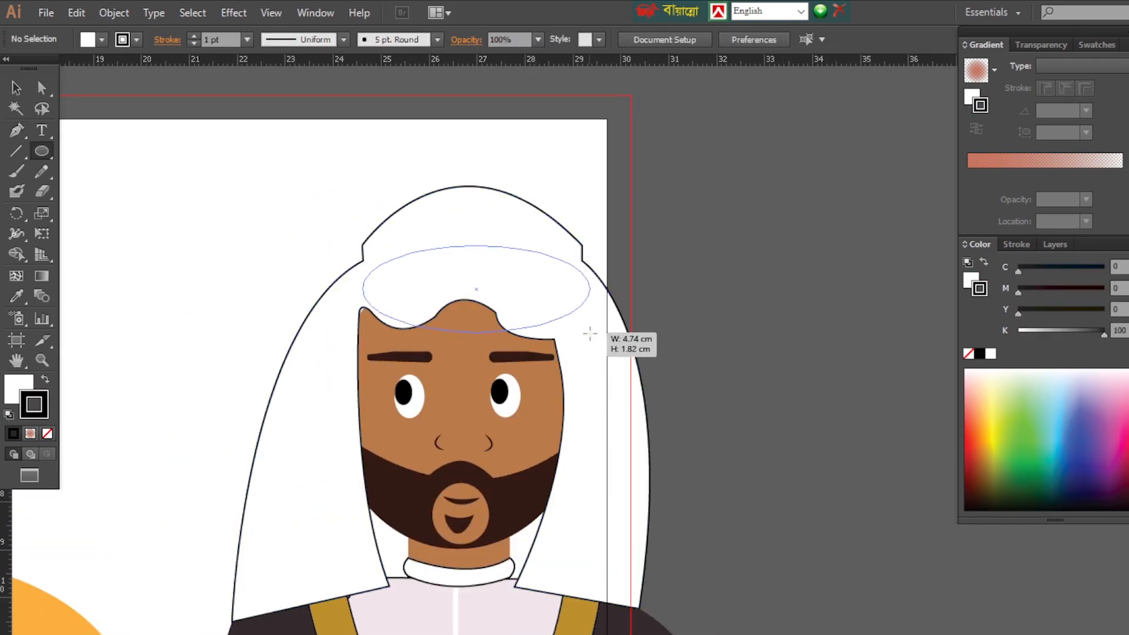
# Draw overlapping unfilled ellipses about 4.7 cm wide across the headscarf and trim them into a curved band with the Shape Builder tool.
pyautogui.moveTo(483, 306)
pyautogui.mouseDown()
pyautogui.moveTo(475, 276)
pyautogui.moveTo(475, 288)
pyautogui.mouseUp()
pyautogui.click(47, 434)
pyautogui.moveTo(470, 284); pyautogui.dragTo(471, 284)
pyautogui.keyDown('shift'); pyautogui.click(329, 353); pyautogui.keyUp('shift')
pyautogui.keyDown('alt'); pyautogui.click(638, 381); pyautogui.keyUp('alt')
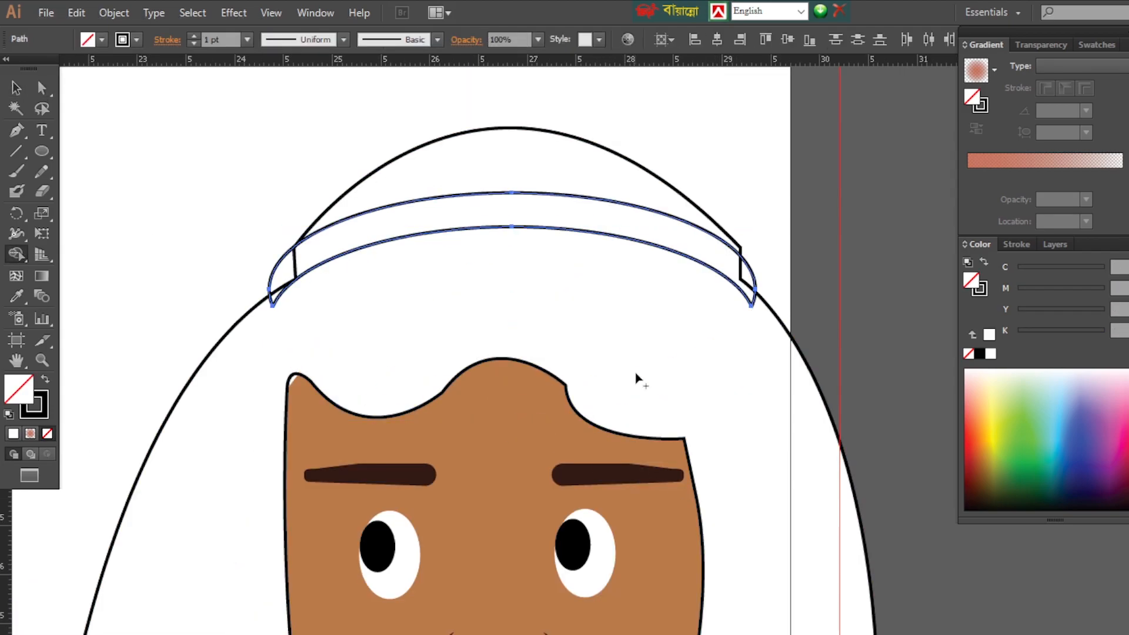
# Resize the curved headband and move it to fit the headscarf's crown.
pyautogui.click(16, 88)
pyautogui.moveTo(512, 192); pyautogui.dragTo(512, 181)
pyautogui.moveTo(511, 306); pyautogui.dragTo(511, 290)
pyautogui.moveTo(755, 236); pyautogui.dragTo(743, 235)
pyautogui.moveTo(503, 214)
pyautogui.mouseDown()
pyautogui.moveTo(499, 202)
pyautogui.moveTo(516, 199)
pyautogui.mouseUp()
# Adjust the anchor points at both ends of the headband to meet the headscarf's side notches.
pyautogui.press('a')
pyautogui.click(575, 227)
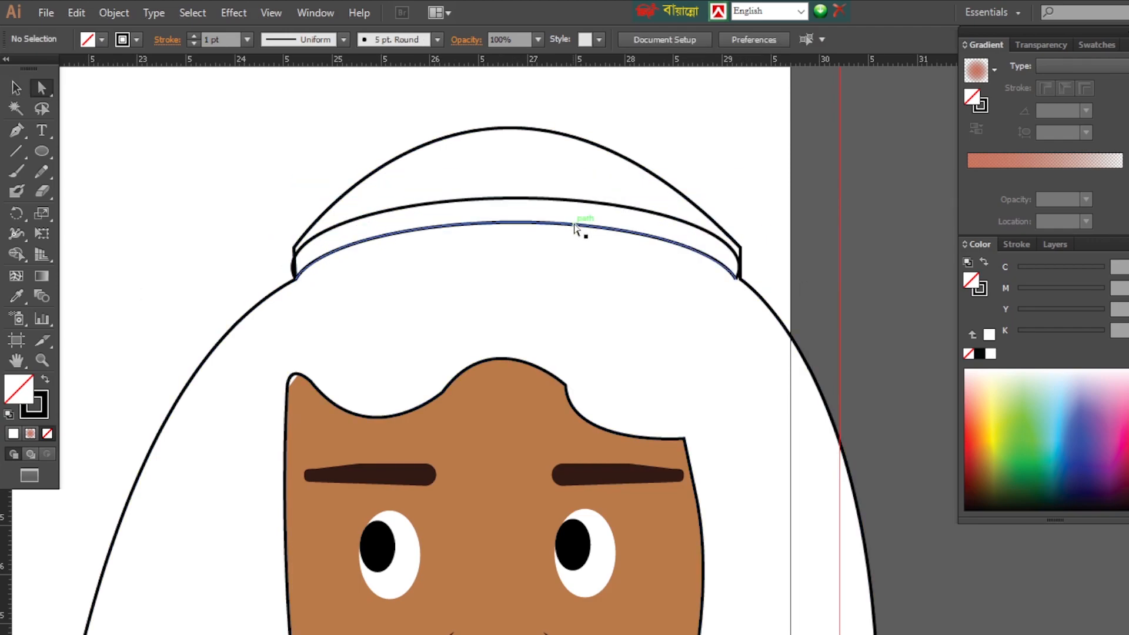
pyautogui.click(703, 226)
pyautogui.click(740, 279)
pyautogui.scroll(5, 282, 215)
pyautogui.moveTo(336, 511); pyautogui.dragTo(335, 468)
pyautogui.scroll(-5, 252, 325)
pyautogui.scroll(5, 669, 342)
pyautogui.moveTo(763, 431); pyautogui.dragTo(775, 394)
pyautogui.moveTo(739, 493); pyautogui.dragTo(775, 494)
pyautogui.click(883, 394)
# Lower the anchor points at the left end of the headscarf's wavy forehead edge to reshape its curve.
pyautogui.hotkey('ctrl', '0')
pyautogui.moveTo(883, 327); pyautogui.dragTo(597, 438)
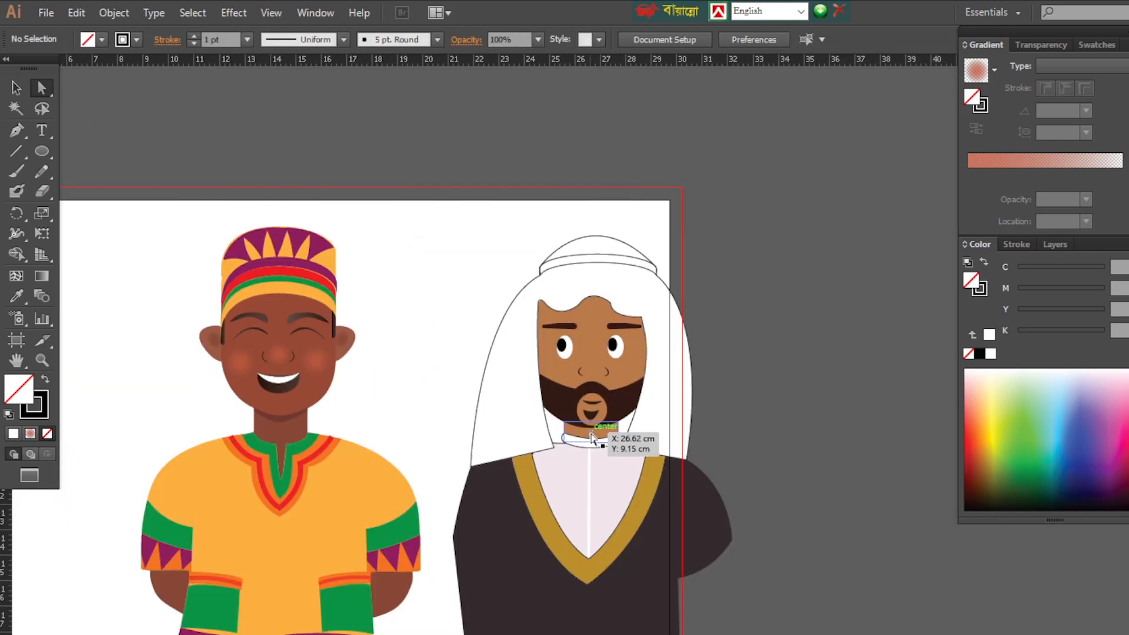
pyautogui.scroll(3, 559, 276)
pyautogui.press('v')
pyautogui.click(486, 302)
pyautogui.press('a')
pyautogui.moveTo(412, 300); pyautogui.dragTo(411, 323)
pyautogui.moveTo(432, 295); pyautogui.dragTo(436, 312)
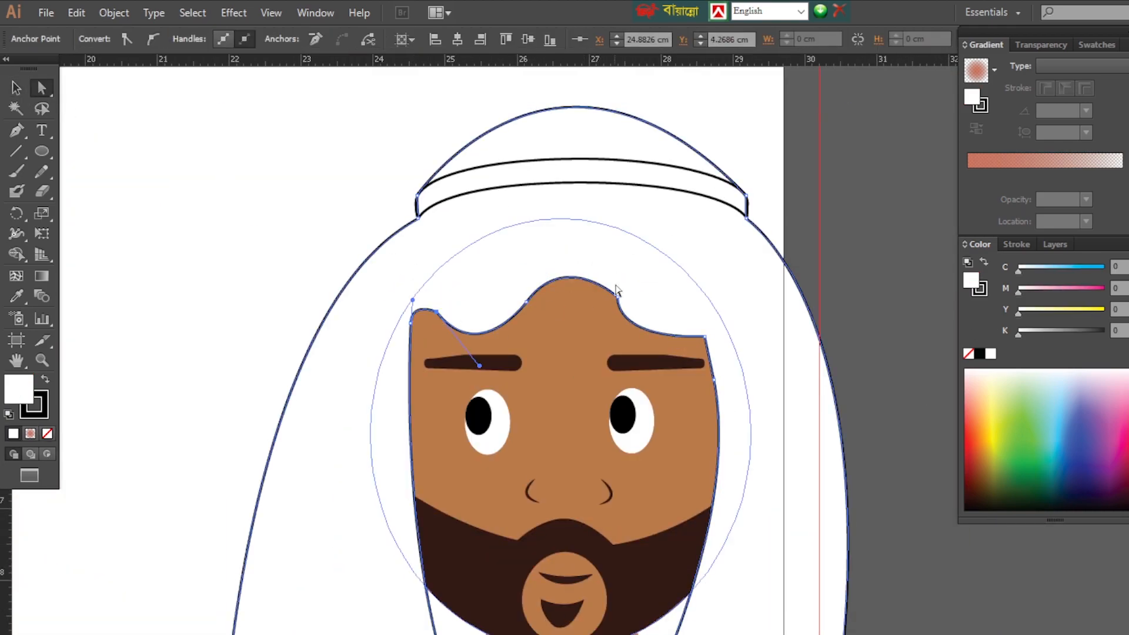
# Lower the anchor points of the headscarf's wavy forehead edge and pull its left outer side inward.
pyautogui.moveTo(617, 297); pyautogui.dragTo(611, 312)
pyautogui.moveTo(528, 301); pyautogui.dragTo(521, 310)
pyautogui.click(419, 218)
pyautogui.moveTo(242, 316); pyautogui.dragTo(280, 347)
pyautogui.click(747, 218)
# Move the unfilled curved headband below the side notches and widen it to span the headscarf.
pyautogui.click(606, 158)
pyautogui.press('v')
pyautogui.moveTo(580, 184); pyautogui.dragTo(564, 237)
pyautogui.click(815, 247)
pyautogui.moveTo(732, 243); pyautogui.dragTo(760, 233)
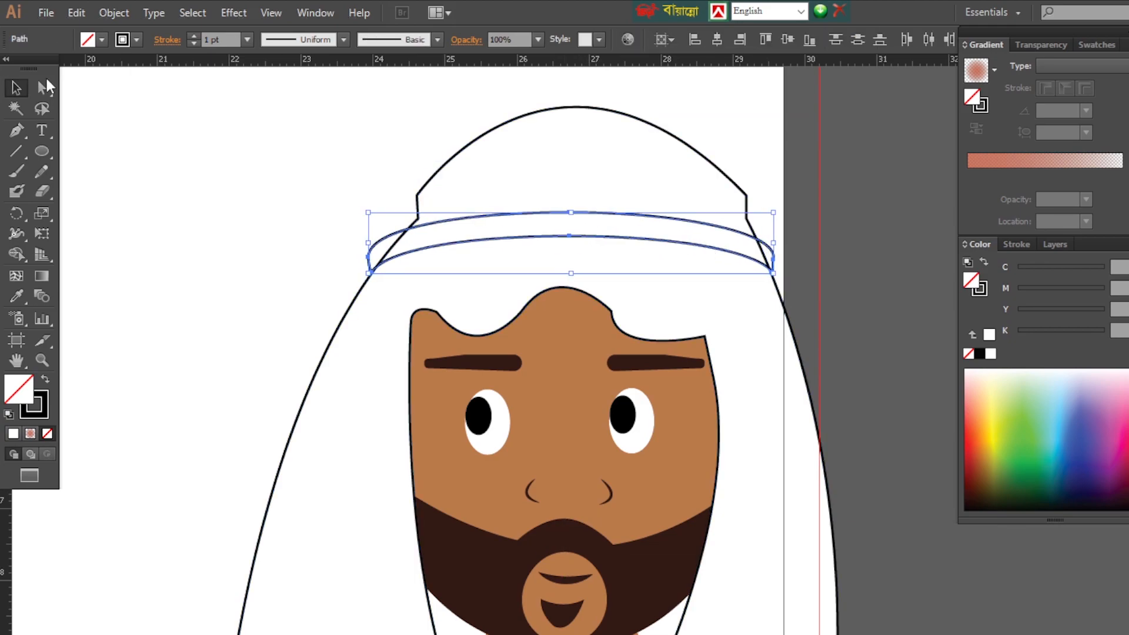
# Remove the lower notch anchor at the headscarf's side and lower the upper notch anchors on both sides of the crown.
pyautogui.click(41, 88)
pyautogui.click(747, 195)
pyautogui.moveTo(594, 176); pyautogui.dragTo(580, 388)
pyautogui.click(17, 131)
pyautogui.press('a')
pyautogui.click(732, 407)
pyautogui.moveTo(543, 210); pyautogui.dragTo(544, 286)
pyautogui.press('p')
pyautogui.click(733, 430)
pyautogui.moveTo(732, 406); pyautogui.dragTo(730, 425)
pyautogui.moveTo(403, 407); pyautogui.dragTo(405, 431)
pyautogui.hotkey('ctrl', '0')
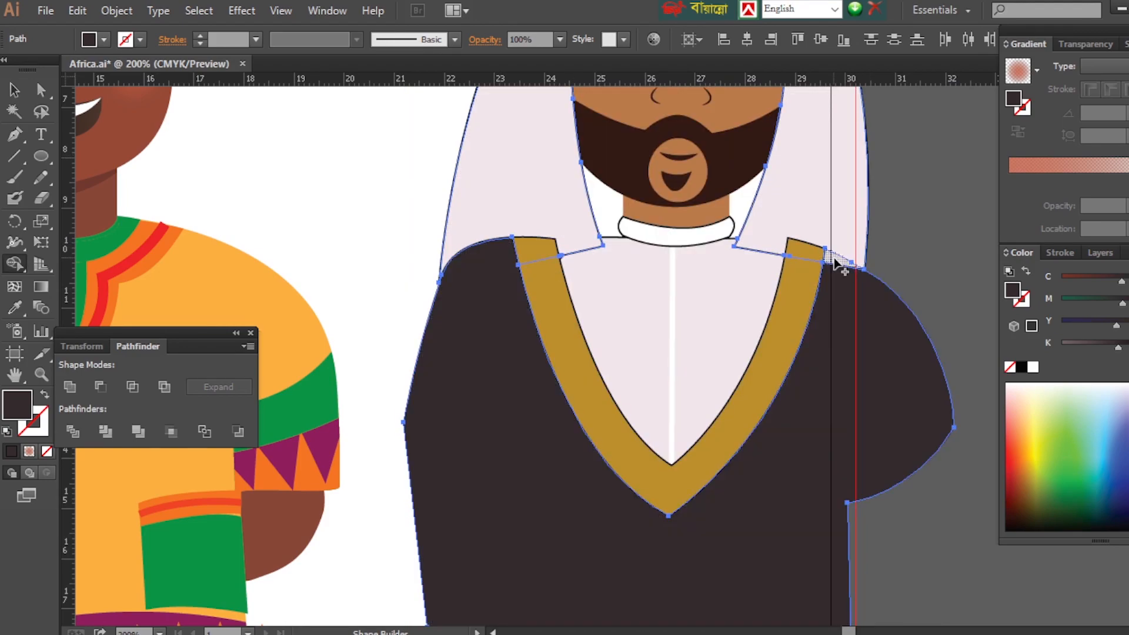
# Trim the headscarf where it overlaps the robe's shoulder and draw a four-point shape with the Pen tool between its inner edges behind the neck.
pyautogui.hotkey('shift', 'm')
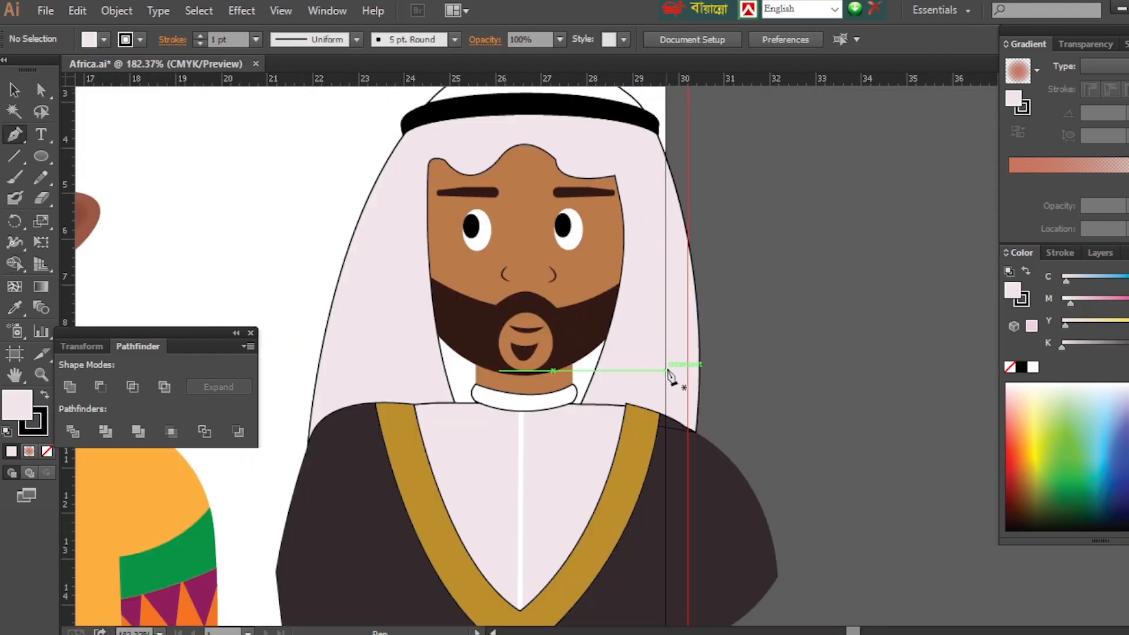
pyautogui.click(616, 337)
pyautogui.click(431, 325)
pyautogui.click(447, 413)
pyautogui.click(586, 414)
pyautogui.click(616, 337)
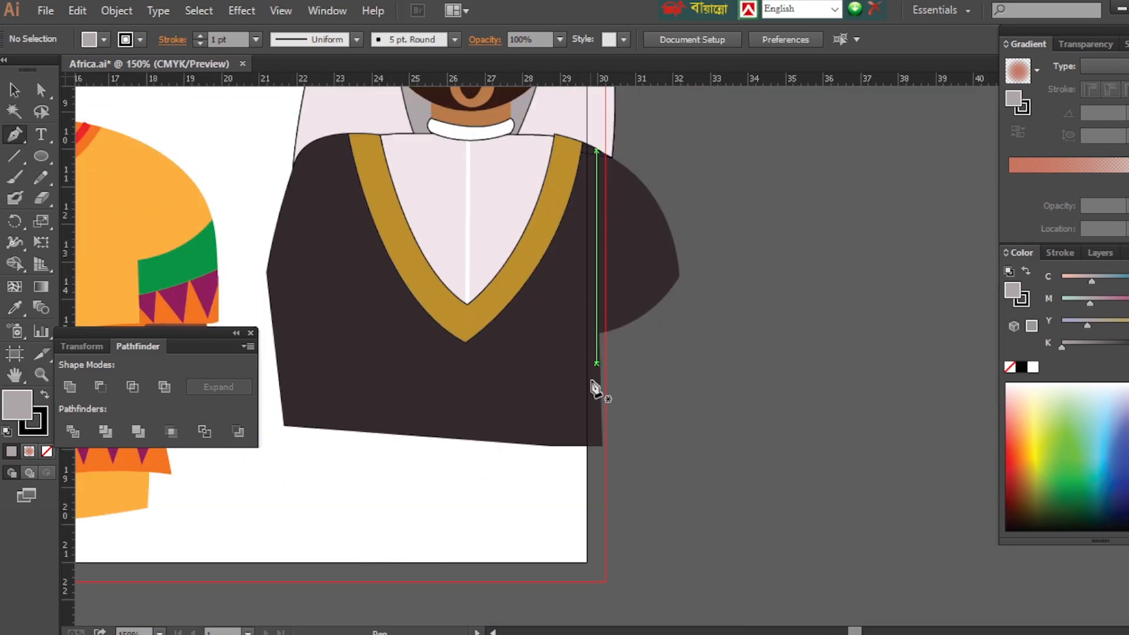
# Draw a hand with spread fingers below the tip of the robe's gold trim and adjust its fingertip anchor points.
pyautogui.click(493, 331)
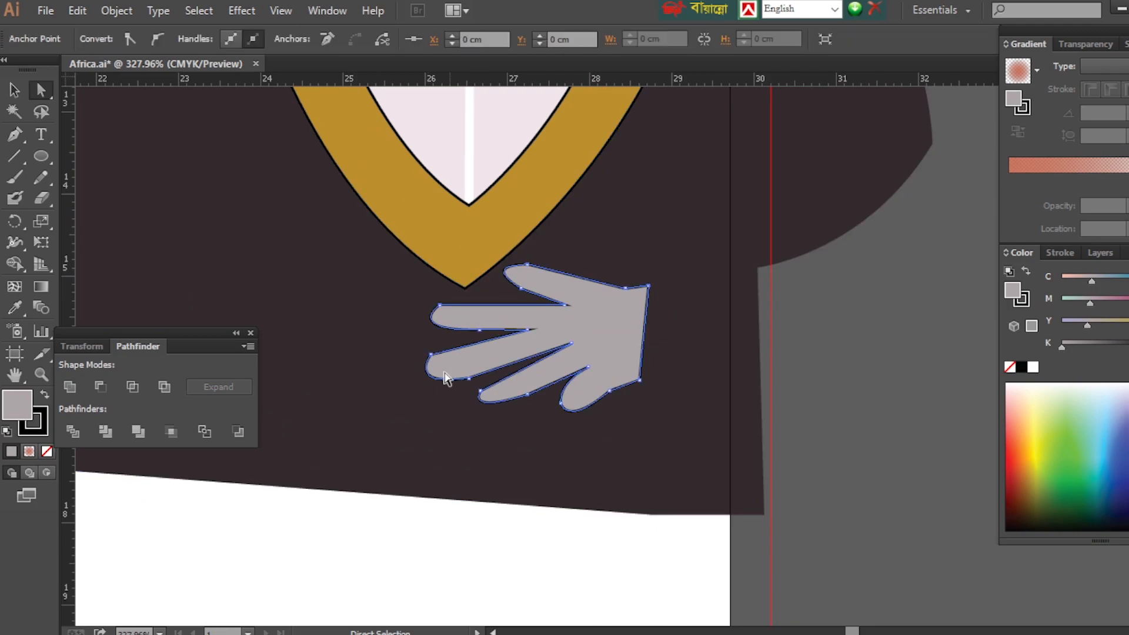
pyautogui.moveTo(447, 317); pyautogui.dragTo(444, 310)
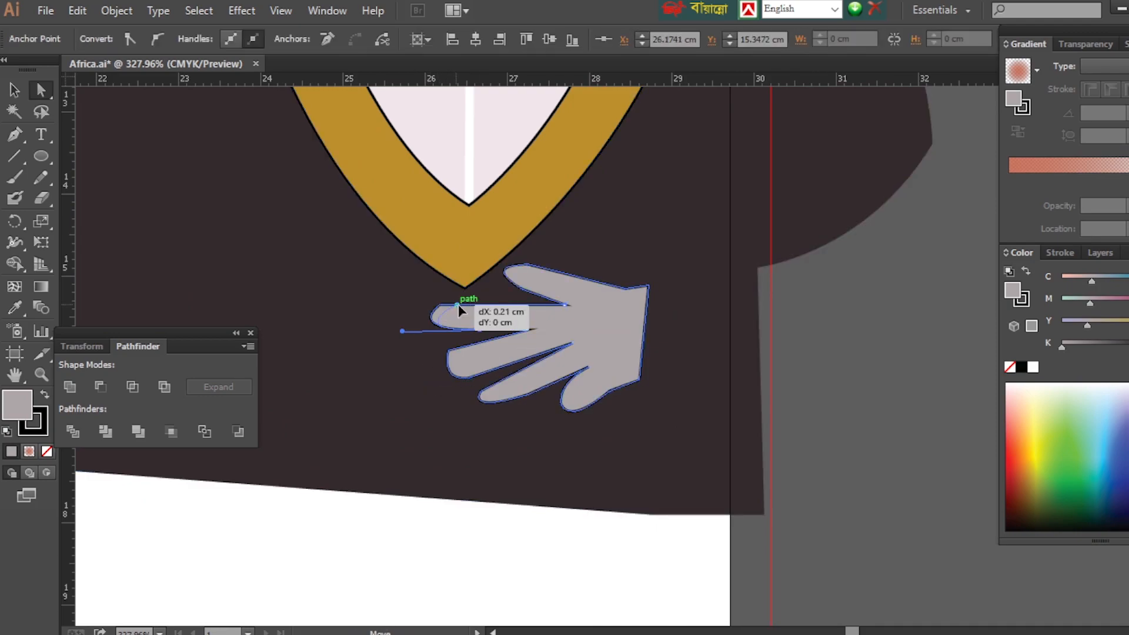
pyautogui.moveTo(610, 398); pyautogui.dragTo(609, 397)
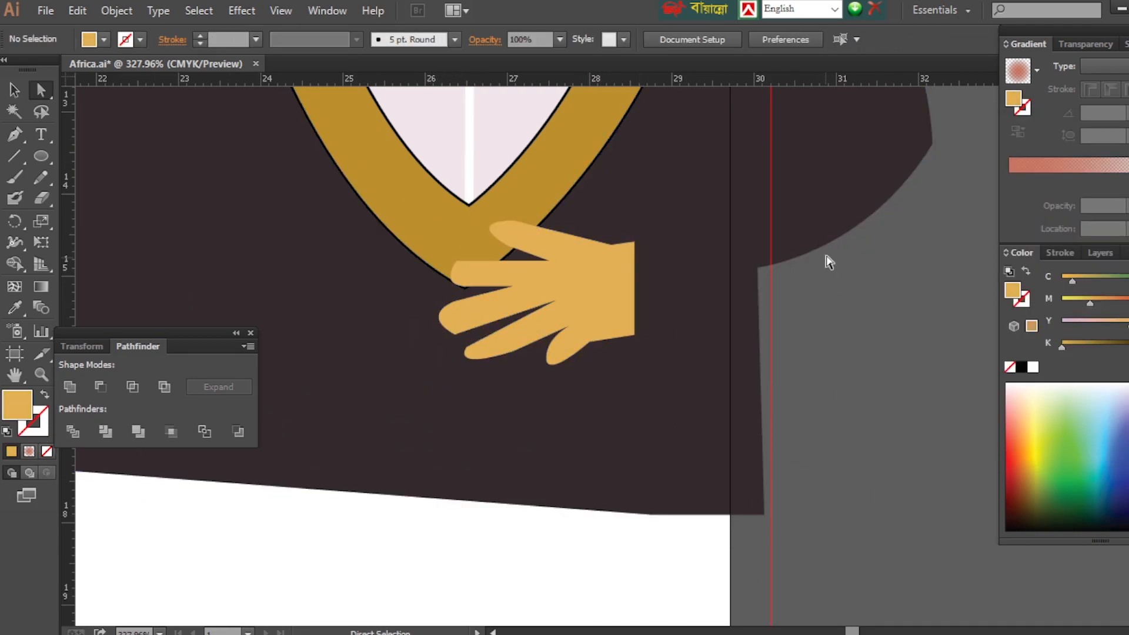
pyautogui.moveTo(513, 222); pyautogui.dragTo(532, 225)
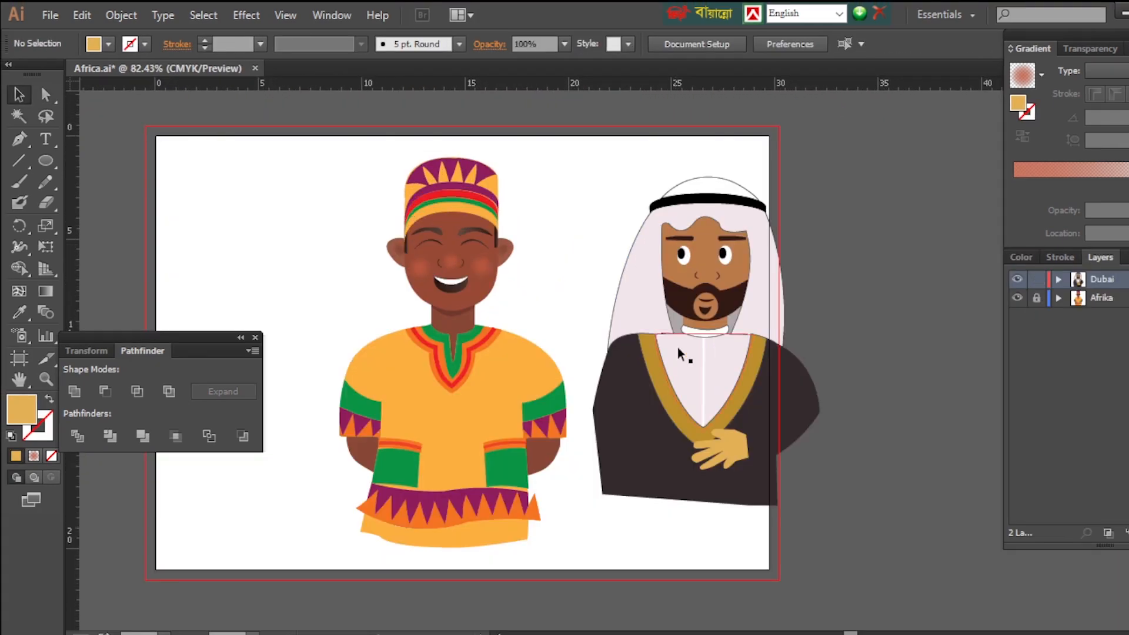
# Move the bearded man closer to the orange-shirted figure, extend the robe's lower corners downward and pull the sleeve's elbow outward.
pyautogui.moveTo(680, 355); pyautogui.dragTo(615, 378)
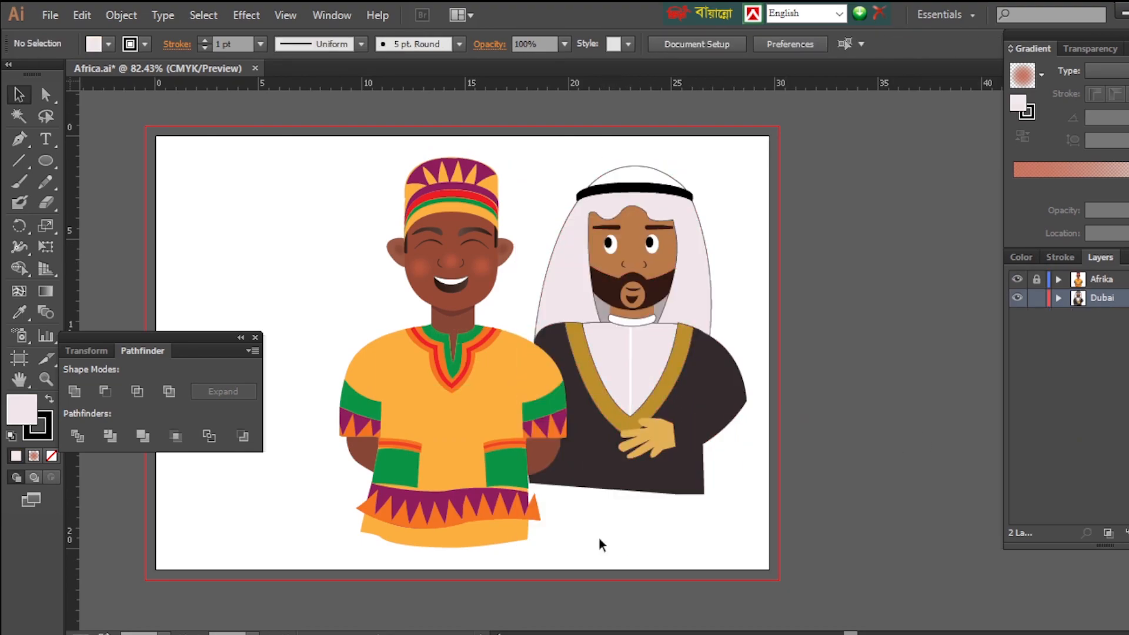
pyautogui.click(606, 470)
pyautogui.click(46, 95)
pyautogui.moveTo(529, 482); pyautogui.dragTo(520, 540)
pyautogui.moveTo(704, 494); pyautogui.dragTo(711, 539)
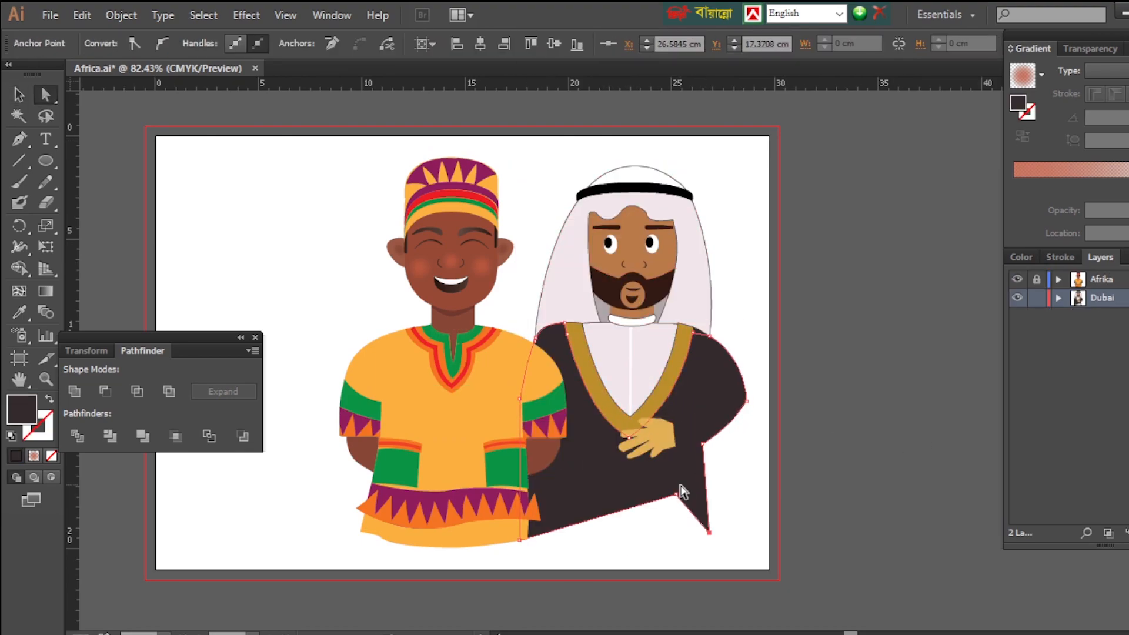
pyautogui.moveTo(746, 401); pyautogui.dragTo(757, 410)
# Adjust the bearded man's hand size and reposition it slightly lower under the gold trim.
pyautogui.click(18, 95)
pyautogui.click(653, 438)
pyautogui.moveTo(619, 418); pyautogui.dragTo(610, 413)
pyautogui.click(739, 506)
pyautogui.moveTo(666, 435); pyautogui.dragTo(661, 447)
pyautogui.click(737, 499)
# Reshape the fingers of the bearded man's hand by adjusting their anchor points and handles.
pyautogui.moveTo(553, 370); pyautogui.dragTo(694, 520)
pyautogui.press('a')
pyautogui.click(581, 419)
pyautogui.click(632, 432)
pyautogui.click(641, 440)
pyautogui.moveTo(615, 451); pyautogui.dragTo(585, 471)
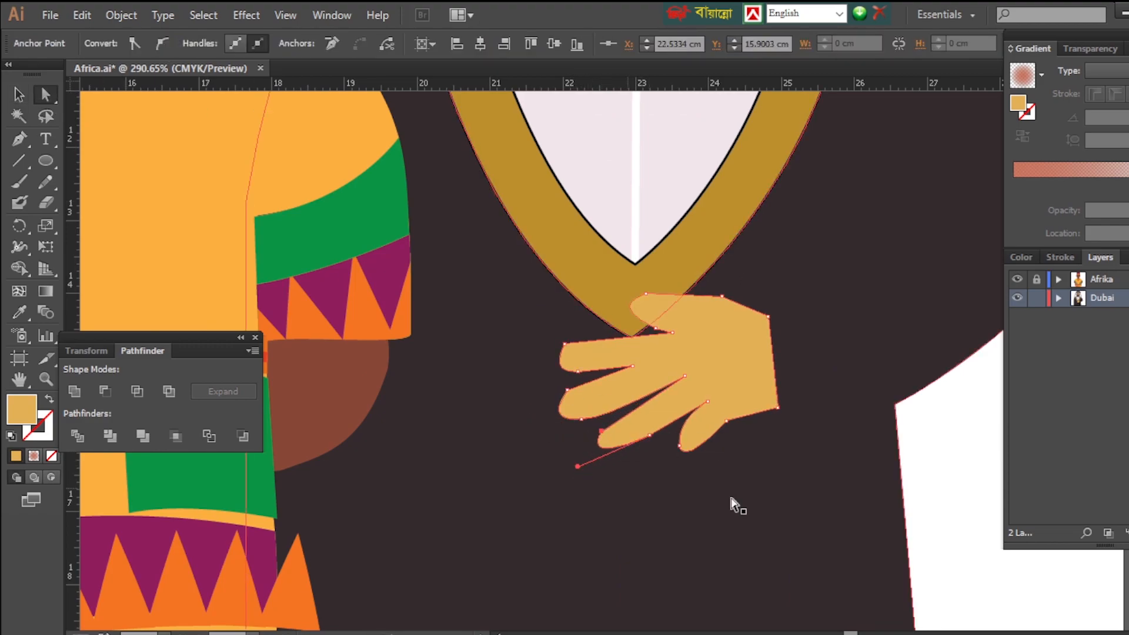
pyautogui.hotkey('ctrl', '0')
# Draw a head ellipse about 4.94 by 5.35 cm beside the smiling figure and fill it with pale cream and a black outline.
pyautogui.click(437, 267)
pyautogui.moveTo(481, 259); pyautogui.dragTo(489, 312)
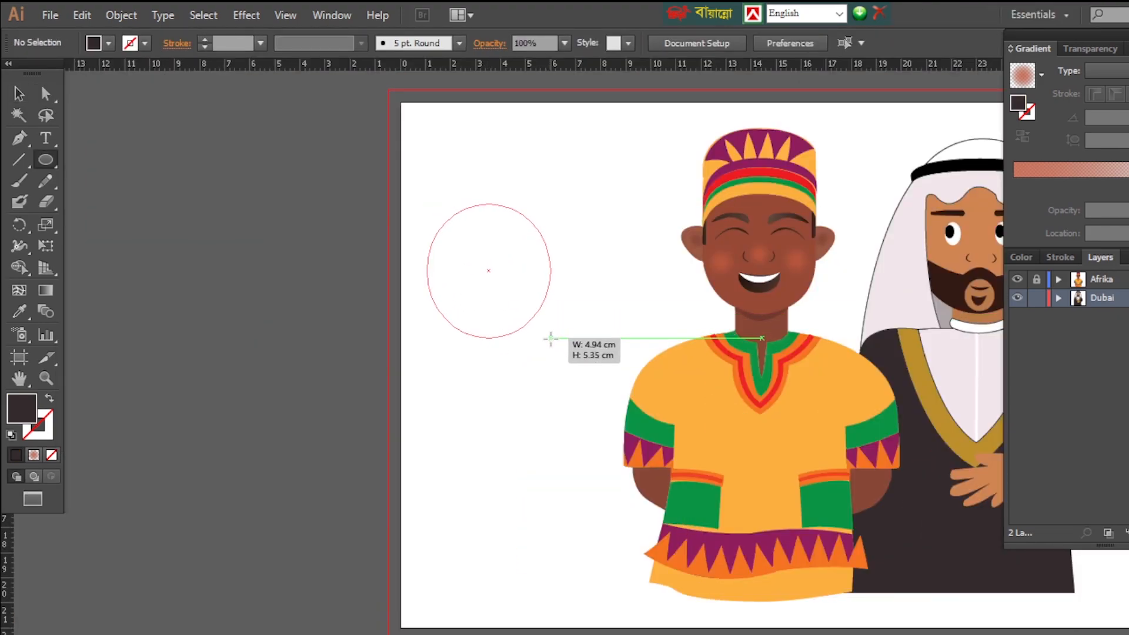
pyautogui.moveTo(551, 339); pyautogui.dragTo(551, 338)
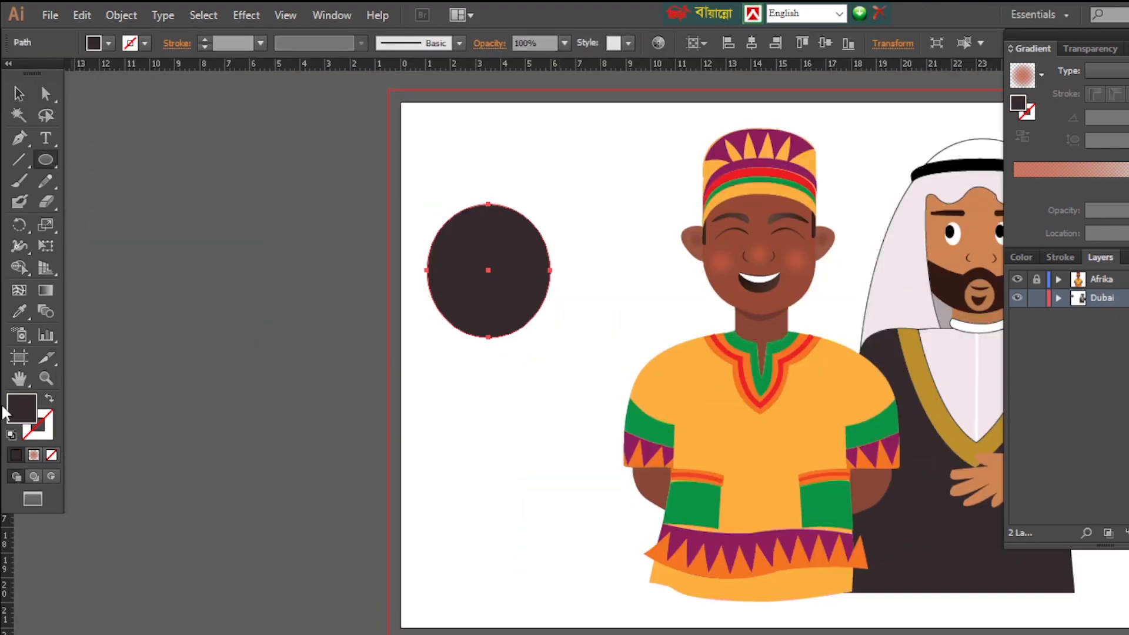
pyautogui.click(11, 435)
pyautogui.doubleClick(21, 408)
pyautogui.click(1007, 194)
pyautogui.doubleClick(26, 413)
pyautogui.click(621, 199)
pyautogui.click(1007, 194)
# Draw a small rounded rectangle over the cream head's upper right edge and taper its lower outer corner.
pyautogui.click(49, 95)
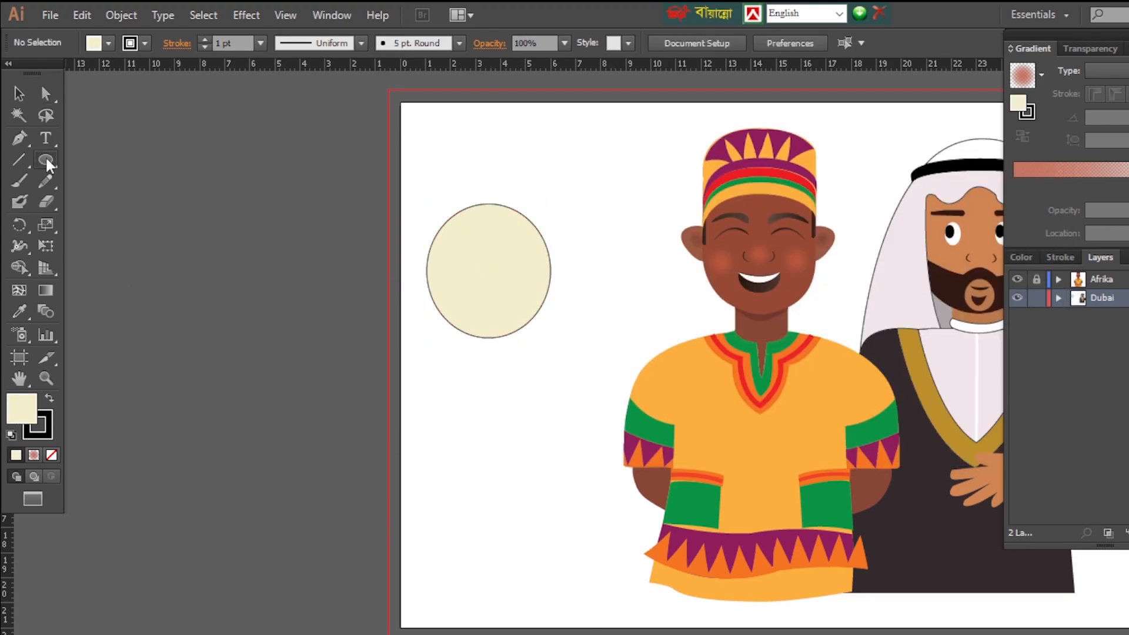
pyautogui.moveTo(585, 304); pyautogui.dragTo(597, 315)
pyautogui.click(19, 94)
pyautogui.moveTo(549, 263)
pyautogui.mouseDown()
pyautogui.moveTo(545, 233)
pyautogui.moveTo(570, 245)
pyautogui.moveTo(553, 262)
pyautogui.mouseUp()
pyautogui.press('a')
pyautogui.click(682, 265)
pyautogui.moveTo(454, 151); pyautogui.dragTo(635, 328)
# Add an anchor point on the cream head's upper left side and pull it outward to widen the curve.
pyautogui.hotkey('ctrl', '1')
pyautogui.click(566, 420)
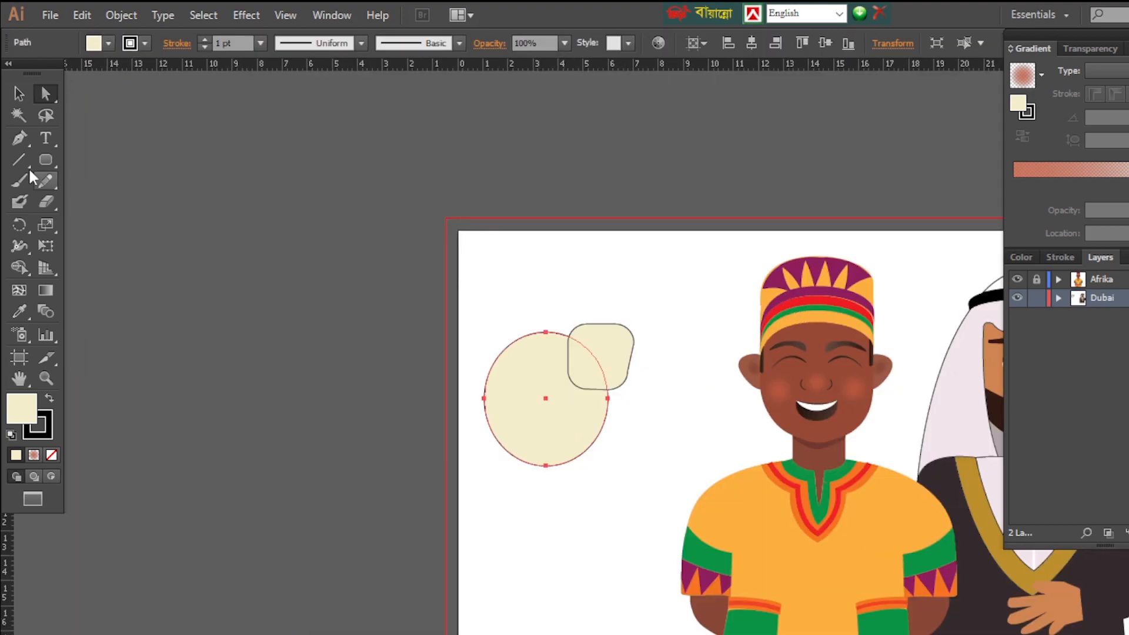
pyautogui.press('p')
pyautogui.moveTo(493, 365); pyautogui.dragTo(488, 358)
# Enlarge the rounded rectangle and send it backward behind the cream head.
pyautogui.press('v')
pyautogui.click(629, 332)
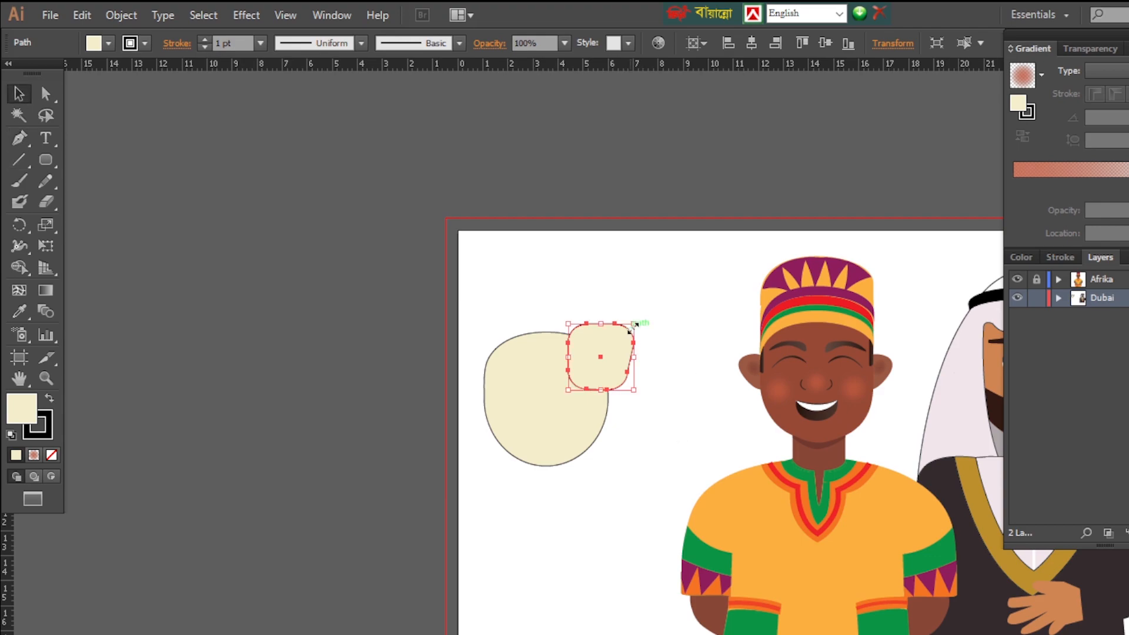
pyautogui.moveTo(600, 410); pyautogui.dragTo(600, 410)
pyautogui.hotkey('ctrl', '[')
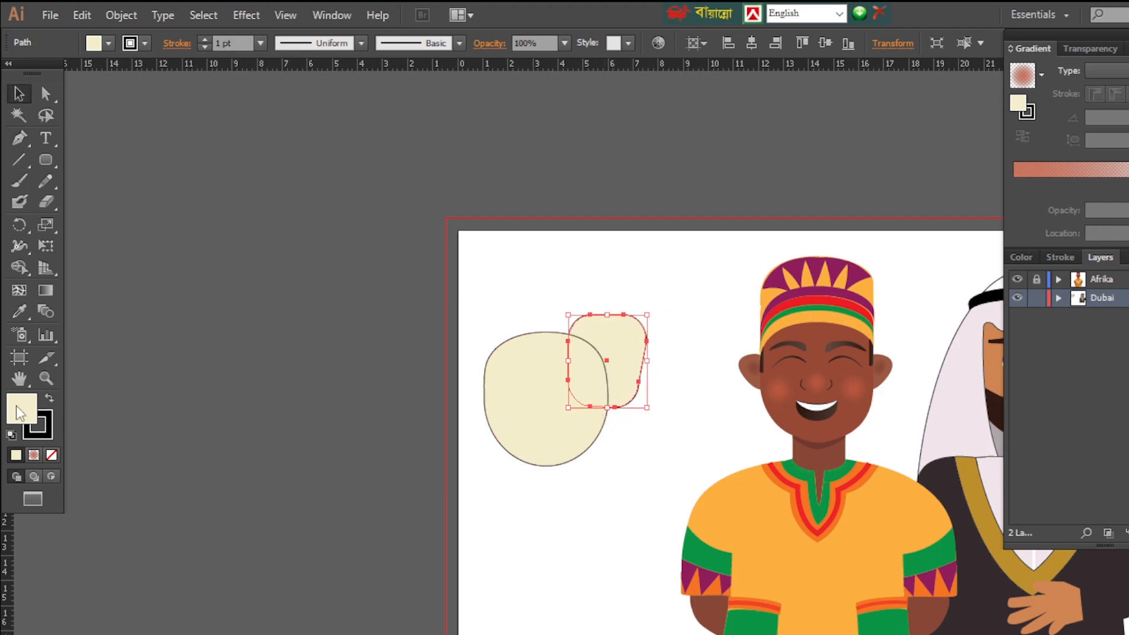
# Swap the rounded rectangle's fill and stroke colours and reflect a copy onto the opposite side of the head.
pyautogui.click(47, 398)
pyautogui.rightClick(610, 365)
pyautogui.moveTo(670, 318)
pyautogui.click(853, 381)
pyautogui.click(916, 393)
pyautogui.moveTo(610, 365); pyautogui.dragTo(480, 366)
# Move the cream head and its two black hair pieces onto the empty area outside the artboard.
pyautogui.scroll(1, 587, 439)
pyautogui.moveTo(587, 440); pyautogui.dragTo(822, 353)
pyautogui.moveTo(632, 191); pyautogui.dragTo(852, 353)
pyautogui.moveTo(729, 306); pyautogui.dragTo(367, 272)
pyautogui.click(551, 434)
pyautogui.moveTo(551, 434); pyautogui.dragTo(793, 465)
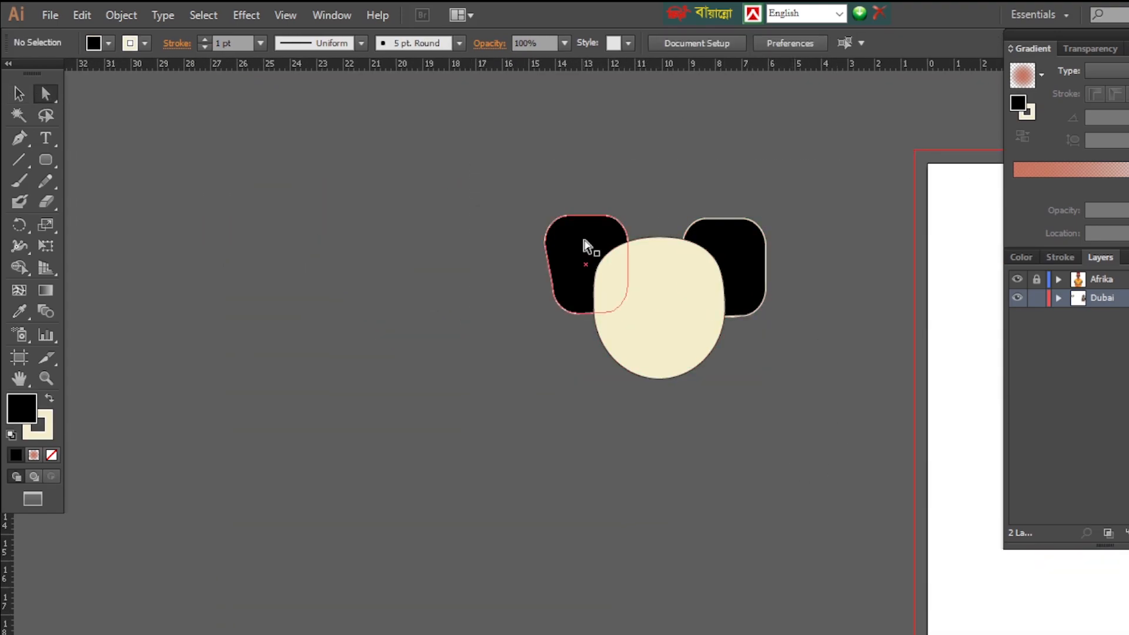
# Replace the left black hair piece with a reflected copy of the right one.
pyautogui.rightClick(585, 242)
pyautogui.click(811, 516)
pyautogui.click(1114, 587)
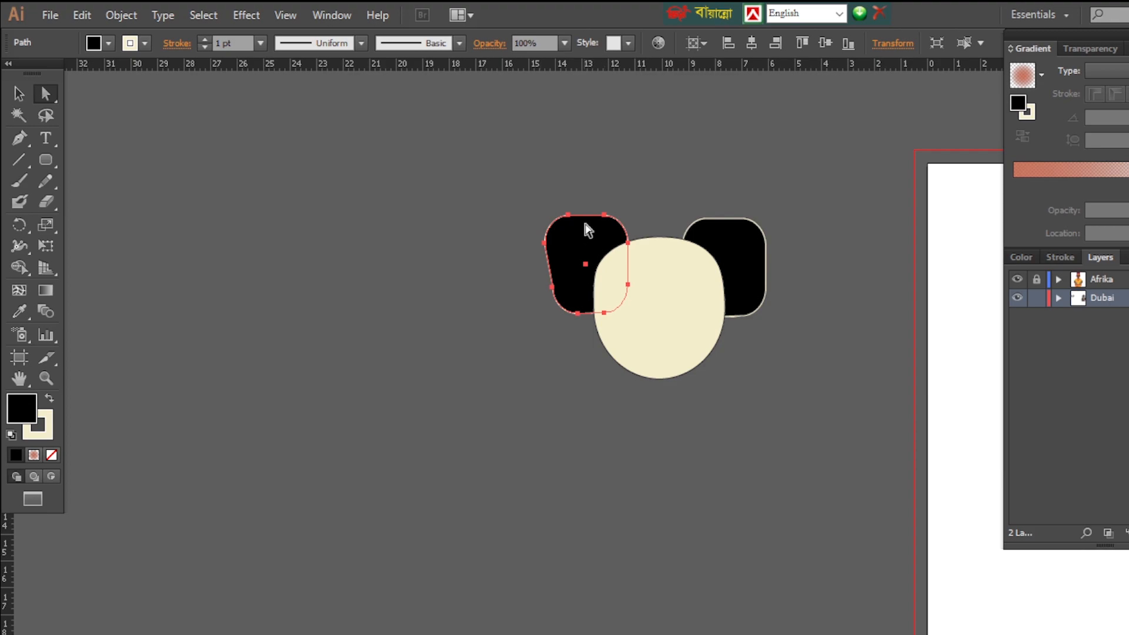
pyautogui.press('Delete')
pyautogui.rightClick(745, 257)
pyautogui.moveTo(801, 490)
pyautogui.click(970, 554)
pyautogui.click(915, 395)
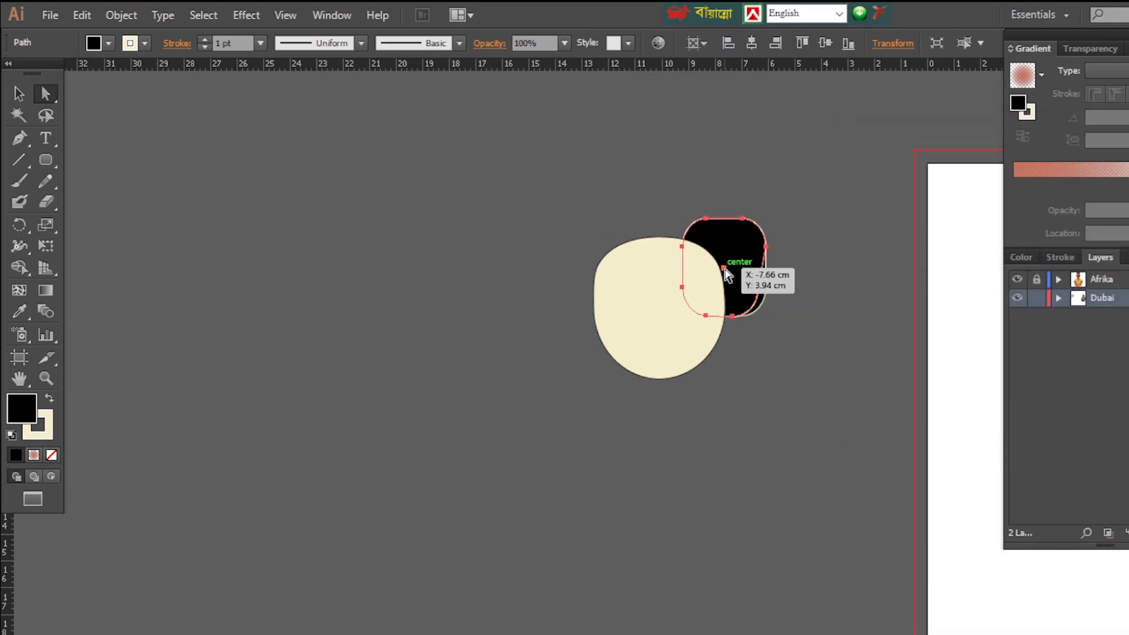
pyautogui.moveTo(727, 273); pyautogui.dragTo(574, 269)
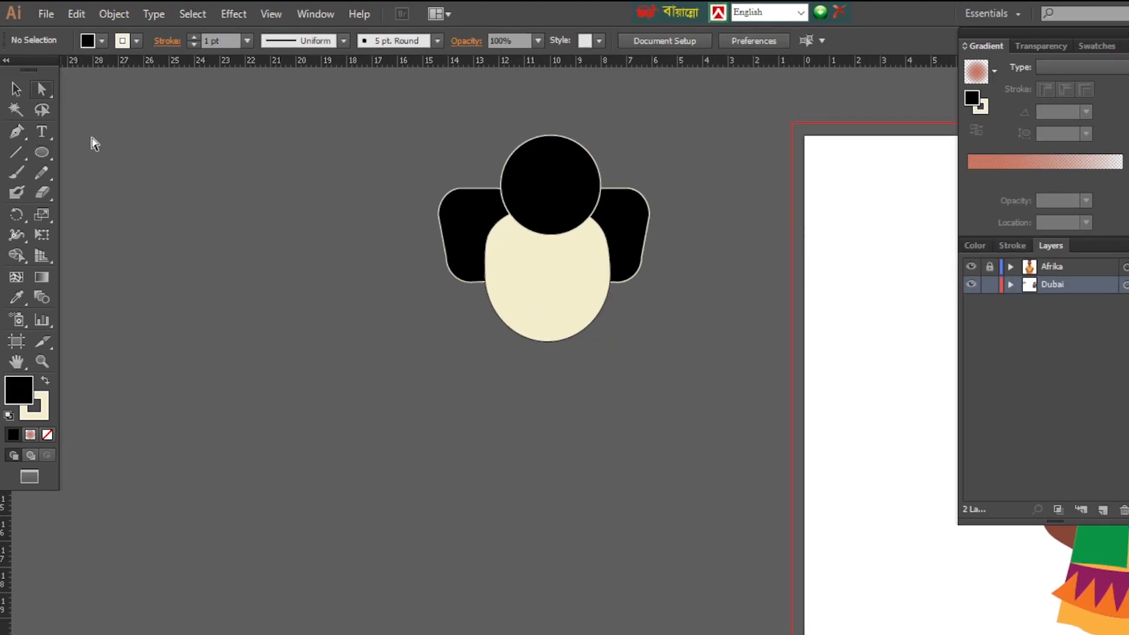
# Add anchor points along the upper left edge of the black hair circle and nudge the circle and side hair piece into place.
pyautogui.press('p')
pyautogui.click(512, 154)
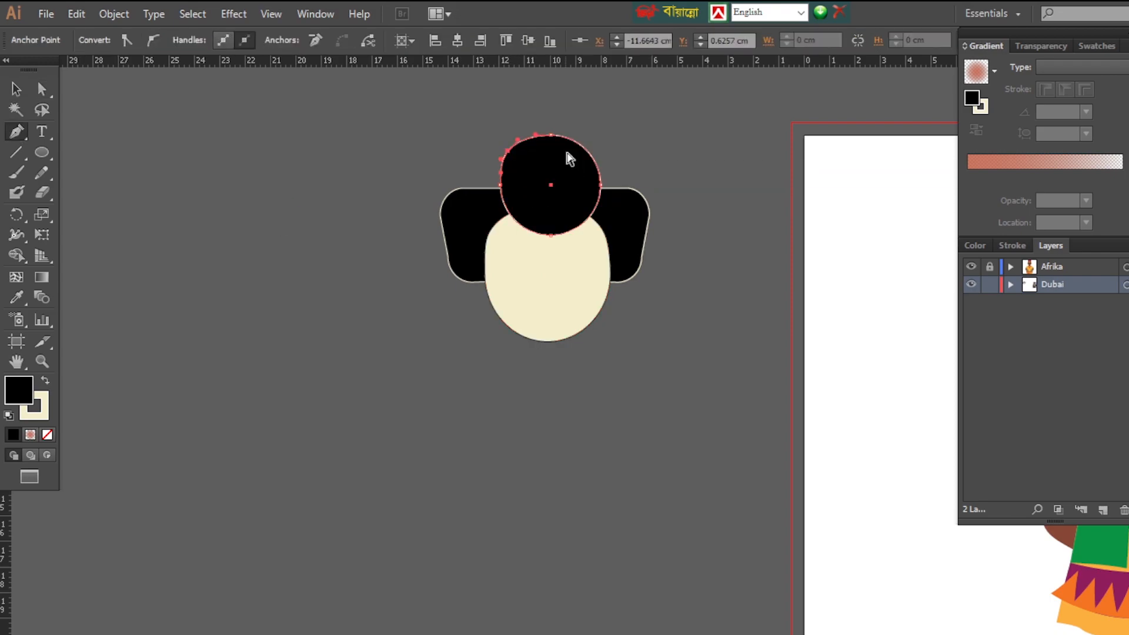
pyautogui.keyDown('ctrl'); pyautogui.click(725, 254); pyautogui.keyUp('ctrl')
pyautogui.moveTo(551, 188); pyautogui.dragTo(548, 189)
pyautogui.click(425, 317)
pyautogui.moveTo(628, 236); pyautogui.dragTo(630, 235)
pyautogui.click(685, 443)
# Draw a small neck rectangle under the cream head, sample the head's fill for it and remove its stroke.
pyautogui.hotkey('ctrl', '+')
pyautogui.moveTo(671, 326); pyautogui.dragTo(713, 299)
pyautogui.moveTo(42, 152)
pyautogui.mouseDown()
pyautogui.moveTo(120, 194)
pyautogui.moveTo(124, 152)
pyautogui.mouseUp()
pyautogui.moveTo(545, 301); pyautogui.dragTo(586, 331)
pyautogui.press('i')
pyautogui.click(588, 260)
pyautogui.click(41, 413)
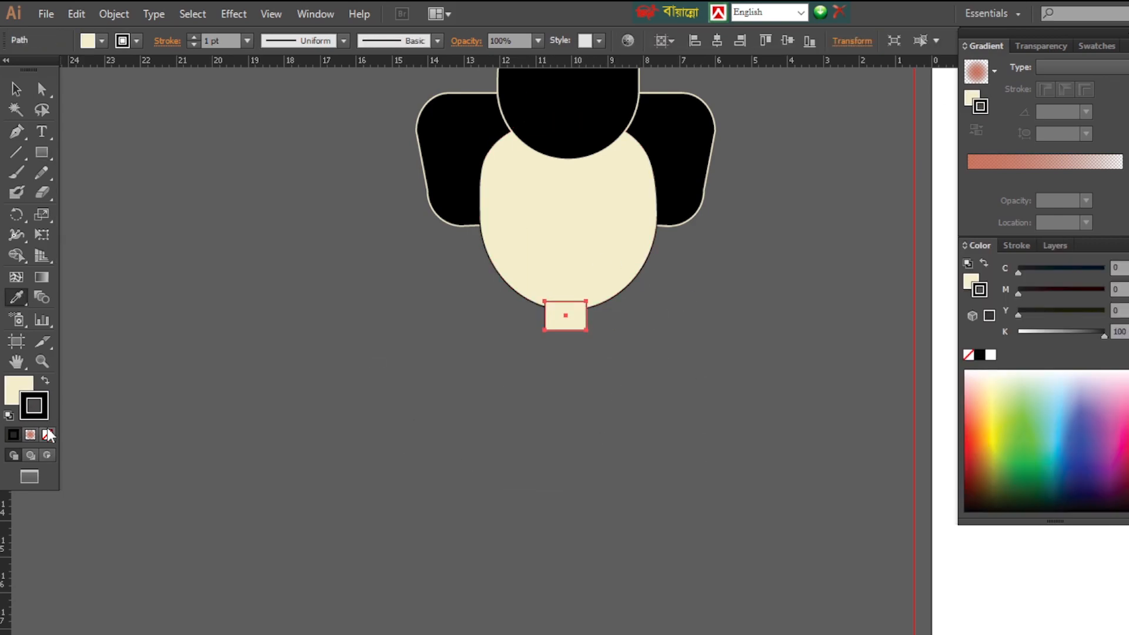
pyautogui.click(47, 435)
pyautogui.keyDown('ctrl'); pyautogui.click(360, 436); pyautogui.keyUp('ctrl')
# Draw a tall rounded-rectangle torso below the neck and shift it slightly to the right.
pyautogui.moveTo(490, 330); pyautogui.dragTo(644, 583)
pyautogui.keyDown('ctrl'); pyautogui.click(804, 484); pyautogui.keyUp('ctrl')
pyautogui.press('v')
pyautogui.click(646, 458)
pyautogui.moveTo(646, 459); pyautogui.dragTo(657, 459)
# Draw a rounded-rectangle arm about 3.24 by 1.03 cm beside the torso and fill the torso with light purple CF9DEA.
pyautogui.click(92, 178)
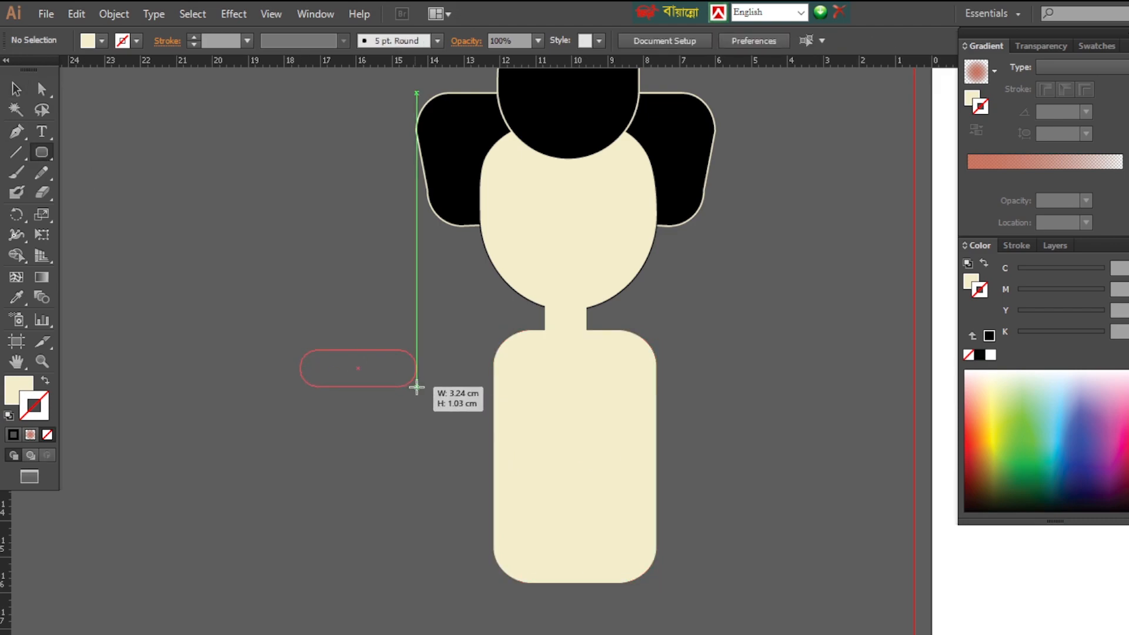
pyautogui.moveTo(417, 386); pyautogui.dragTo(416, 386)
pyautogui.keyDown('ctrl'); pyautogui.click(631, 456); pyautogui.keyUp('ctrl')
pyautogui.doubleClick(18, 389)
pyautogui.click(628, 194)
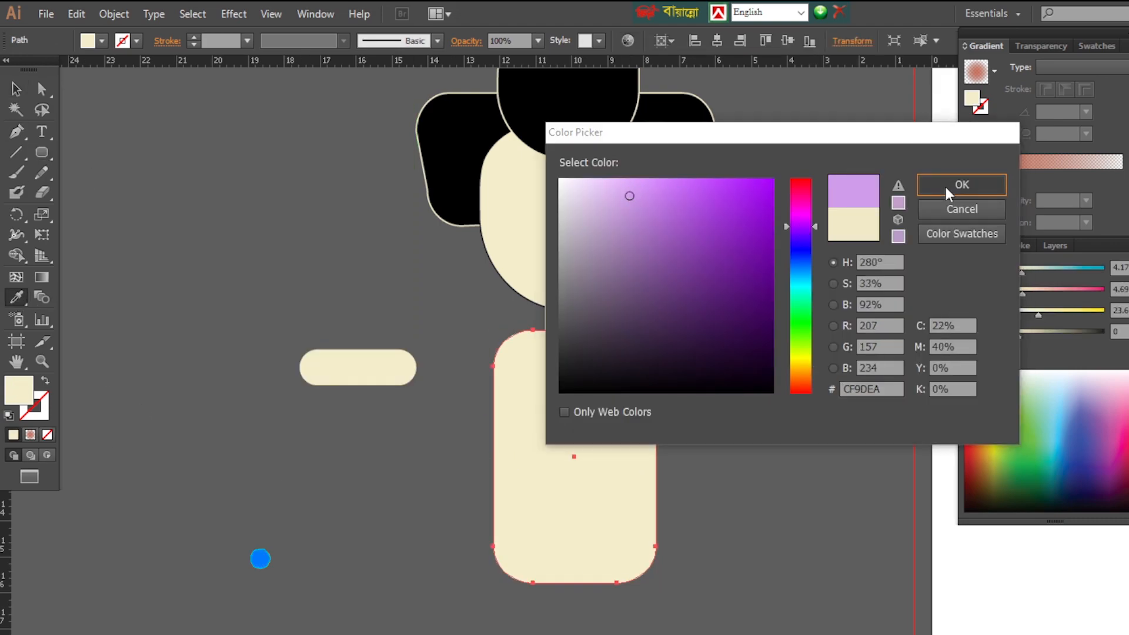
pyautogui.click(961, 184)
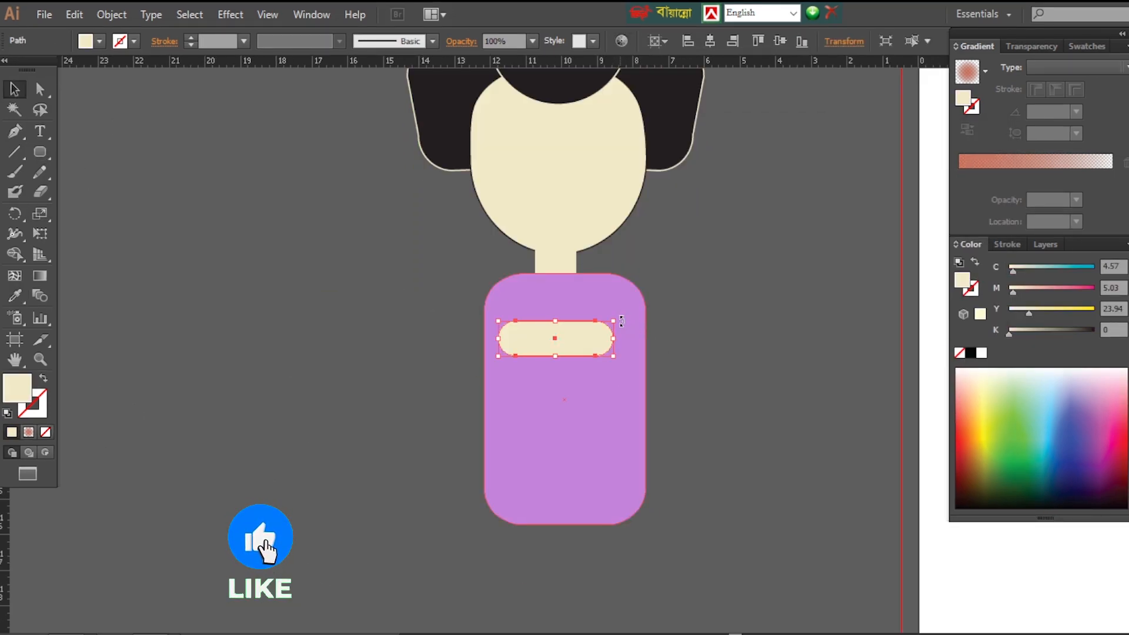
# Rotate the cream arm diagonally and place it across the purple torso's chest, extending past its left edge.
pyautogui.moveTo(621, 322); pyautogui.dragTo(621, 354)
pyautogui.moveTo(555, 340); pyautogui.dragTo(551, 348)
pyautogui.click(700, 341)
pyautogui.moveTo(500, 317); pyautogui.dragTo(457, 283)
pyautogui.keyDown('ctrl'); pyautogui.click(499, 318); pyautogui.keyUp('ctrl')
pyautogui.keyDown('ctrl'); pyautogui.click(600, 375); pyautogui.keyUp('ctrl')
pyautogui.click(541, 333)
pyautogui.click(853, 521)
pyautogui.click(548, 341)
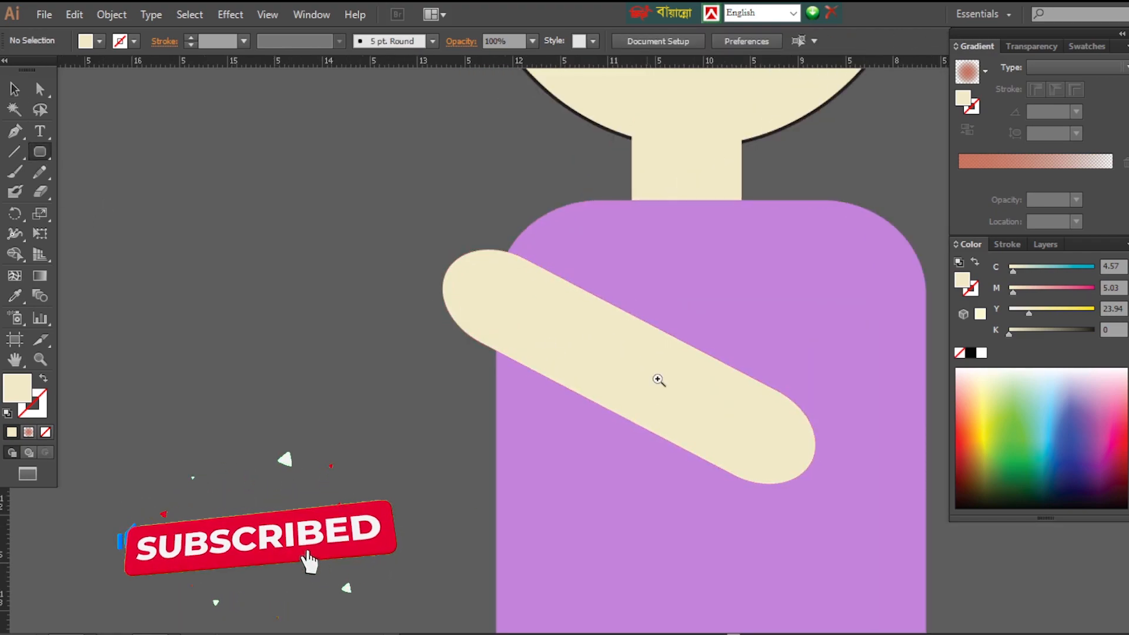
# Add an anchor point on the arm's lower edge and pull both edges inward near the upper left end to narrow the wrist.
pyautogui.keyDown('ctrl'); pyautogui.click(588, 291); pyautogui.keyUp('ctrl')
pyautogui.press('p')
pyautogui.click(522, 364)
pyautogui.press('a')
pyautogui.moveTo(582, 288); pyautogui.dragTo(575, 296)
pyautogui.moveTo(522, 364); pyautogui.dragTo(531, 359)
# Adjust the anchor point and curve at the rounded hand end of the arm.
pyautogui.click(447, 272)
pyautogui.scroll(3, 502, 275)
pyautogui.moveTo(332, 264); pyautogui.dragTo(341, 268)
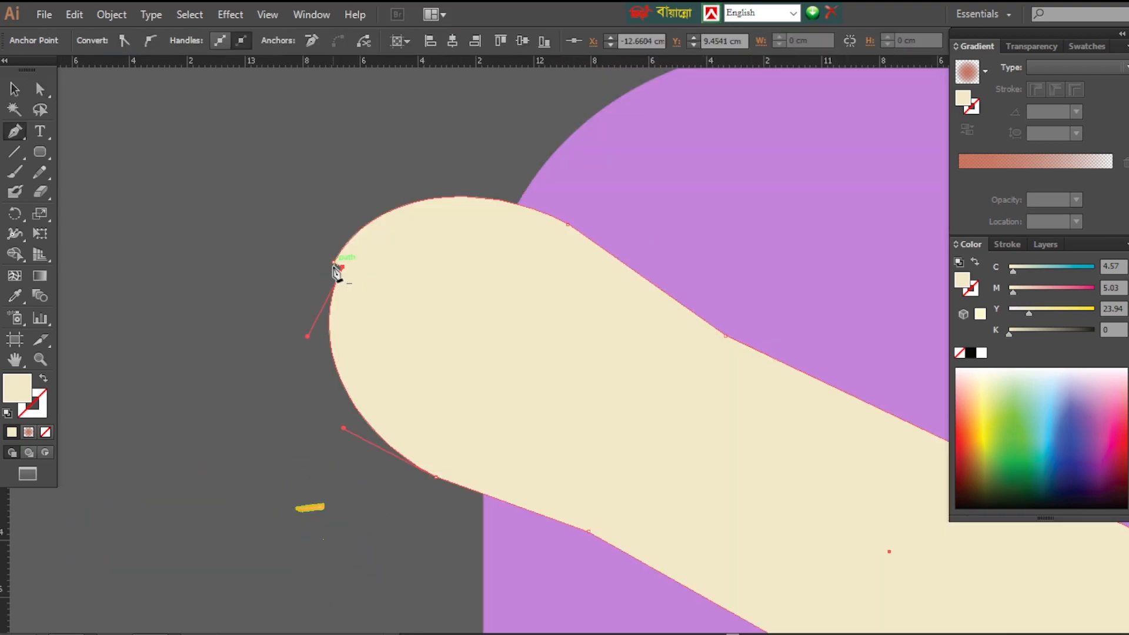
pyautogui.moveTo(482, 175); pyautogui.dragTo(414, 144)
pyautogui.click(563, 123)
# Draw a closed cream shape with a scalloped inner edge over the rounded hand end using the Pen tool.
pyautogui.click(14, 132)
pyautogui.click(468, 189)
pyautogui.hotkey('ctrl', 'z')
pyautogui.click(479, 195)
pyautogui.moveTo(416, 224); pyautogui.dragTo(418, 263)
pyautogui.click(417, 225)
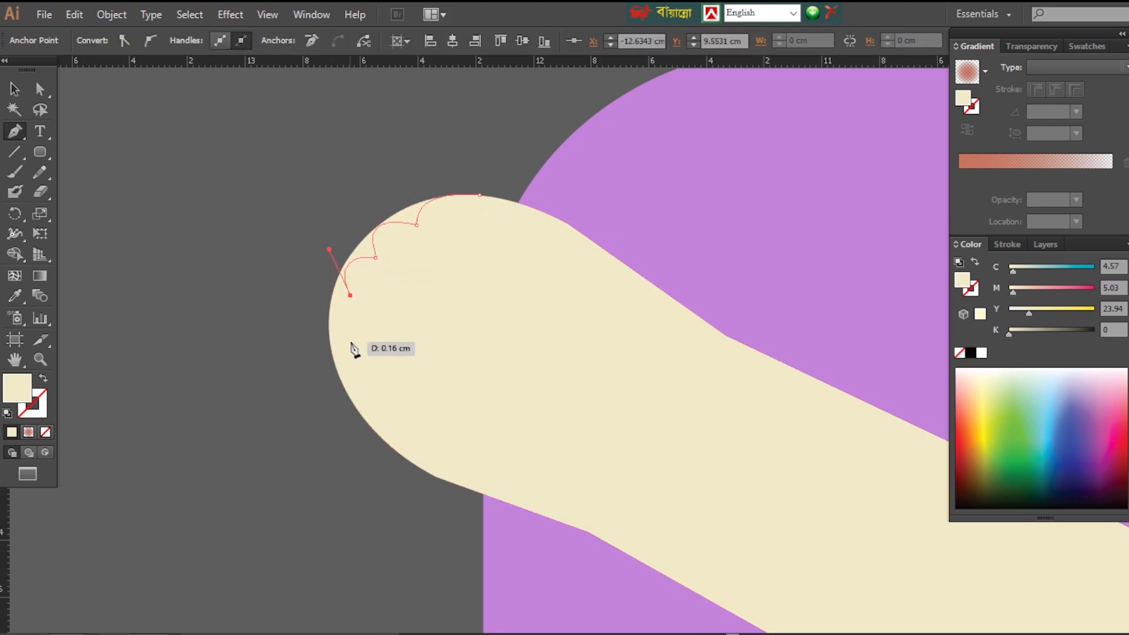
pyautogui.click(341, 380)
pyautogui.click(290, 189)
pyautogui.click(443, 143)
pyautogui.click(503, 143)
pyautogui.click(480, 195)
pyautogui.click(40, 90)
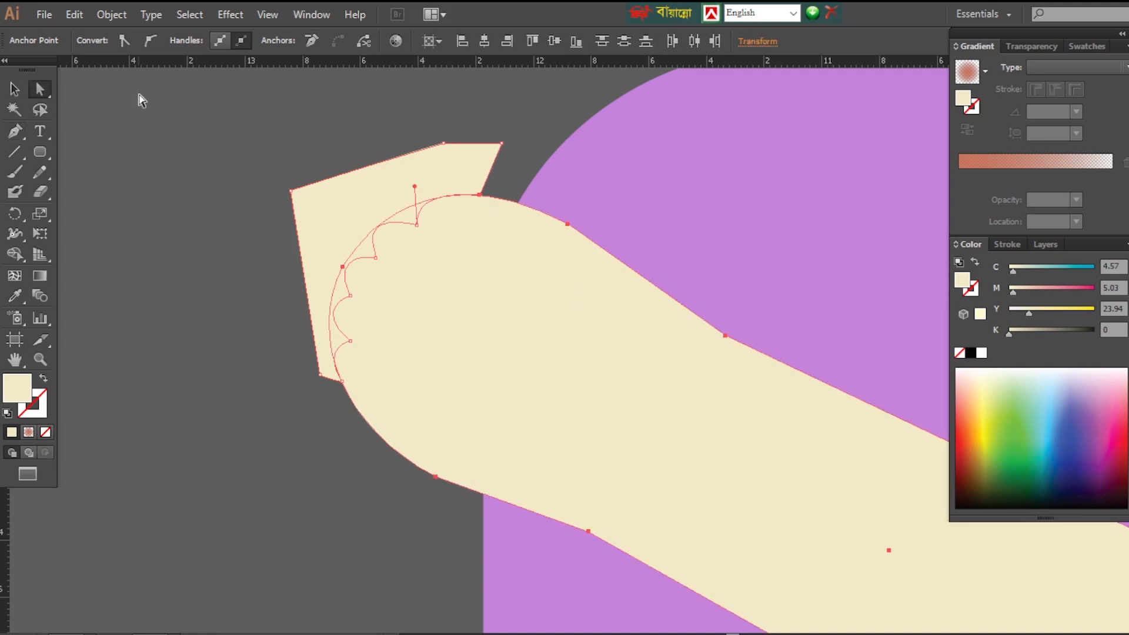
# Trim the scalloped shape out of the rounded hand end with the Shape Builder tool, leaving finger-like bumps.
pyautogui.click(15, 254)
pyautogui.hotkey('ctrl', '-')
pyautogui.hotkey('ctrl', '-')
pyautogui.hotkey('ctrl', '-')
pyautogui.hotkey('ctrl', '-')
pyautogui.hotkey('ctrl', '-')
pyautogui.hotkey('ctrl', '-')
pyautogui.hotkey('ctrl', '+')
pyautogui.hotkey('ctrl', '+')
pyautogui.hotkey('ctrl', '+')
pyautogui.hotkey('ctrl', '+')
pyautogui.hotkey('ctrl', '+')
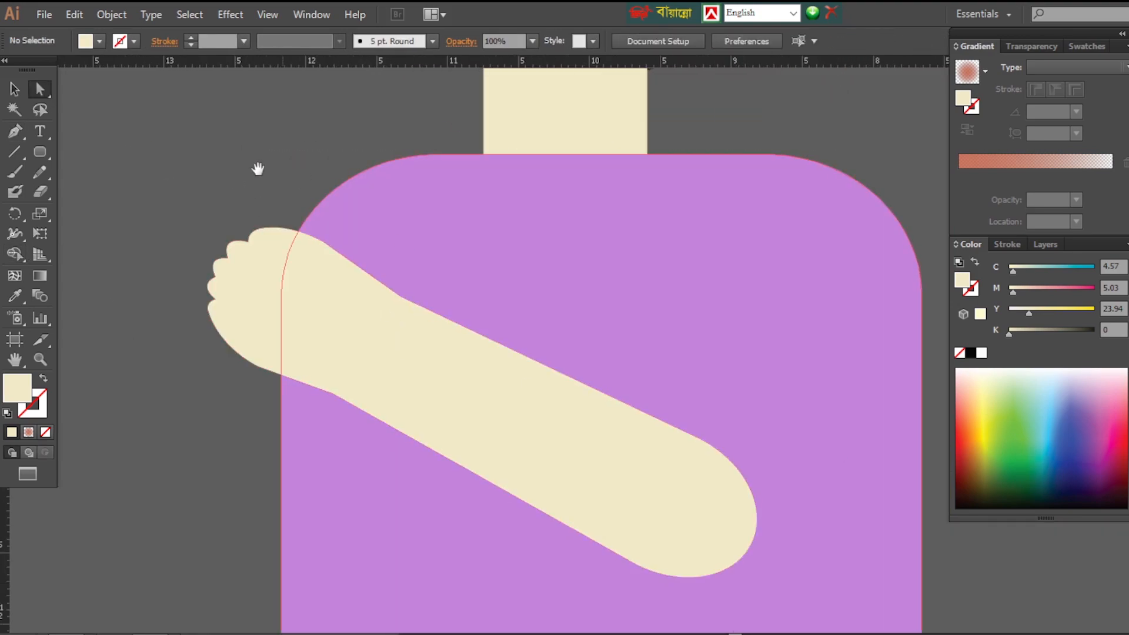
# Reshape the lowest finger bump on the hand by moving its anchor points and cleaning up its curve.
pyautogui.moveTo(302, 179); pyautogui.dragTo(589, 226)
pyautogui.hotkey('ctrl', '+')
pyautogui.hotkey('ctrl', '+')
pyautogui.hotkey('ctrl', '+')
pyautogui.click(511, 194)
pyautogui.moveTo(412, 335); pyautogui.dragTo(412, 349)
pyautogui.moveTo(352, 279); pyautogui.dragTo(348, 256)
pyautogui.hotkey('ctrl', '+')
pyautogui.hotkey('ctrl', '+')
pyautogui.hotkey('ctrl', '+')
pyautogui.click(15, 132)
pyautogui.click(551, 418)
pyautogui.click(542, 396)
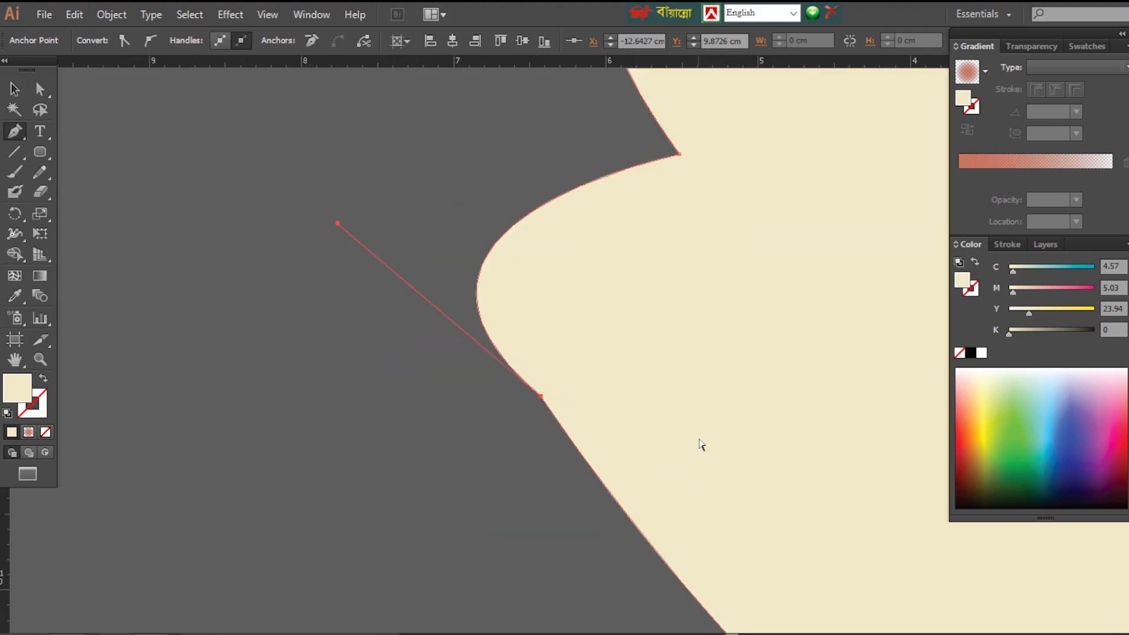
# Adjust the lower contour of the hand and convert the anchor at the wrist's lower edge to a smooth point.
pyautogui.hotkey('ctrl', '-')
pyautogui.hotkey('ctrl', '-')
pyautogui.hotkey('ctrl', '-')
pyautogui.keyDown('ctrl'); pyautogui.click(775, 500); pyautogui.keyUp('ctrl')
pyautogui.moveTo(484, 302); pyautogui.dragTo(496, 320)
pyautogui.keyDown('ctrl'); pyautogui.click(838, 516); pyautogui.keyUp('ctrl')
pyautogui.click(151, 40)
pyautogui.hscroll(5, 637, 227)
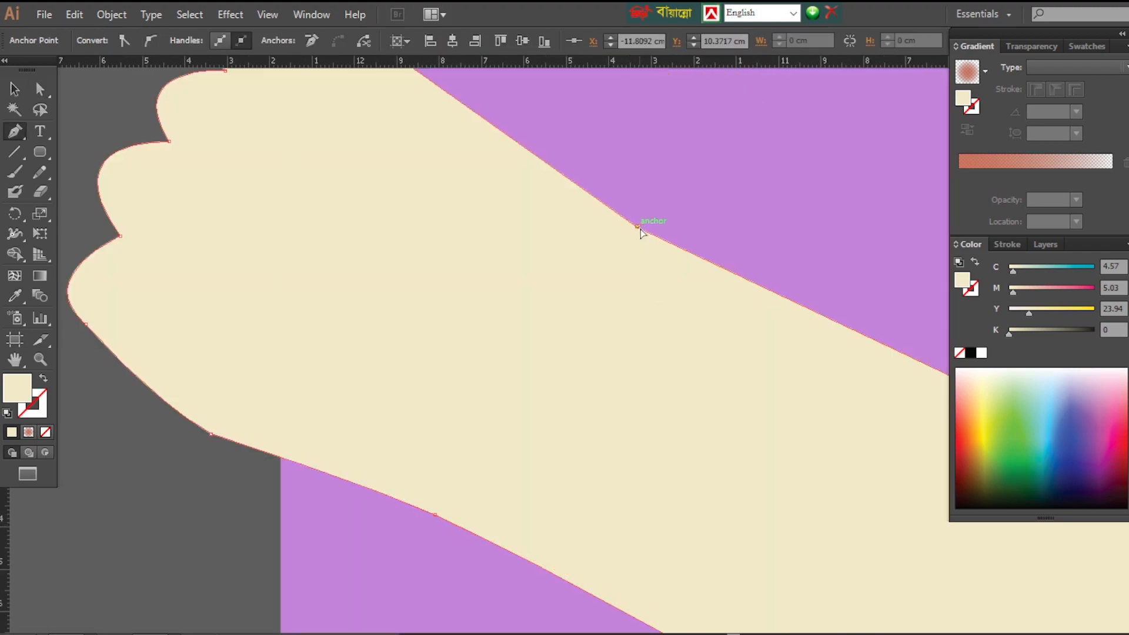
# Convert the anchor on the wrist's upper edge to a smooth point.
pyautogui.keyDown('ctrl'); pyautogui.click(638, 227); pyautogui.keyUp('ctrl')
pyautogui.click(151, 41)
pyautogui.hotkey('ctrl', '-')
pyautogui.hotkey('ctrl', '-')
pyautogui.hotkey('ctrl', '-')
pyautogui.keyDown('ctrl'); pyautogui.click(635, 267); pyautogui.keyUp('ctrl')
pyautogui.hotkey('ctrl', '-')
pyautogui.hotkey('ctrl', '-')
pyautogui.hotkey('ctrl', '-')
pyautogui.hotkey('ctrl', '-')
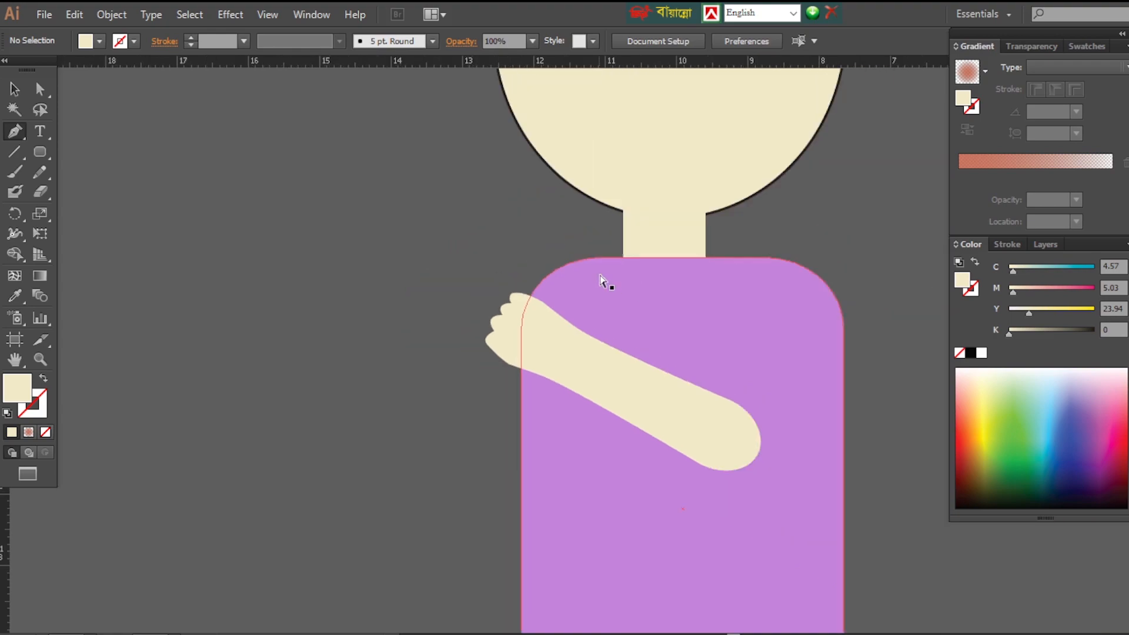
# Enlarge the arm slightly toward the upper left so the hand reaches farther beyond the torso.
pyautogui.hotkey('ctrl', '+')
pyautogui.hotkey('ctrl', '+')
pyautogui.press('v')
pyautogui.click(587, 356)
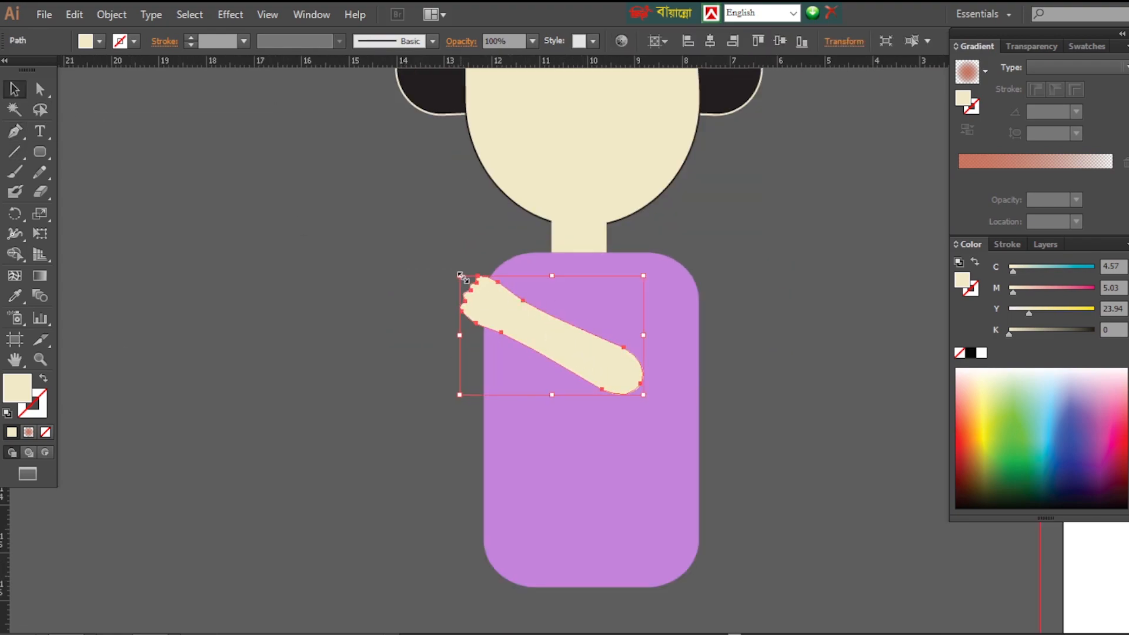
pyautogui.moveTo(461, 276); pyautogui.dragTo(440, 259)
pyautogui.click(741, 441)
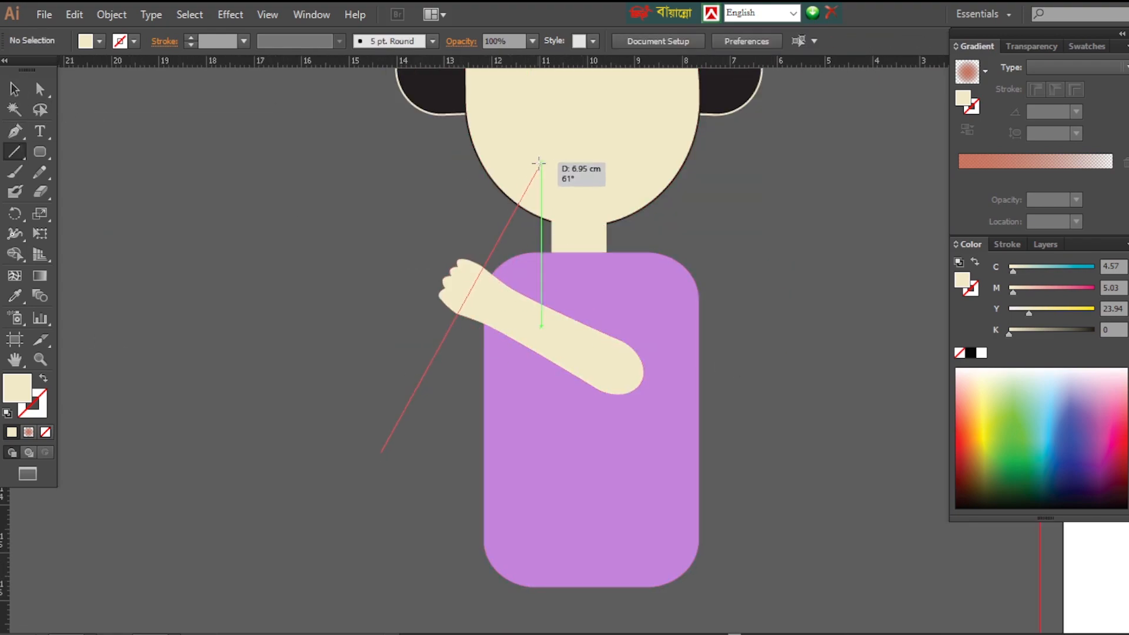
# Draw a diagonal line about 7 cm long through the hand up to the chin and fine-tune its endpoints.
pyautogui.moveTo(539, 164); pyautogui.dragTo(532, 153)
pyautogui.click(39, 89)
pyautogui.moveTo(382, 452); pyautogui.dragTo(376, 448)
pyautogui.moveTo(532, 153); pyautogui.dragTo(535, 153)
pyautogui.doubleClick(42, 413)
pyautogui.press('Escape')
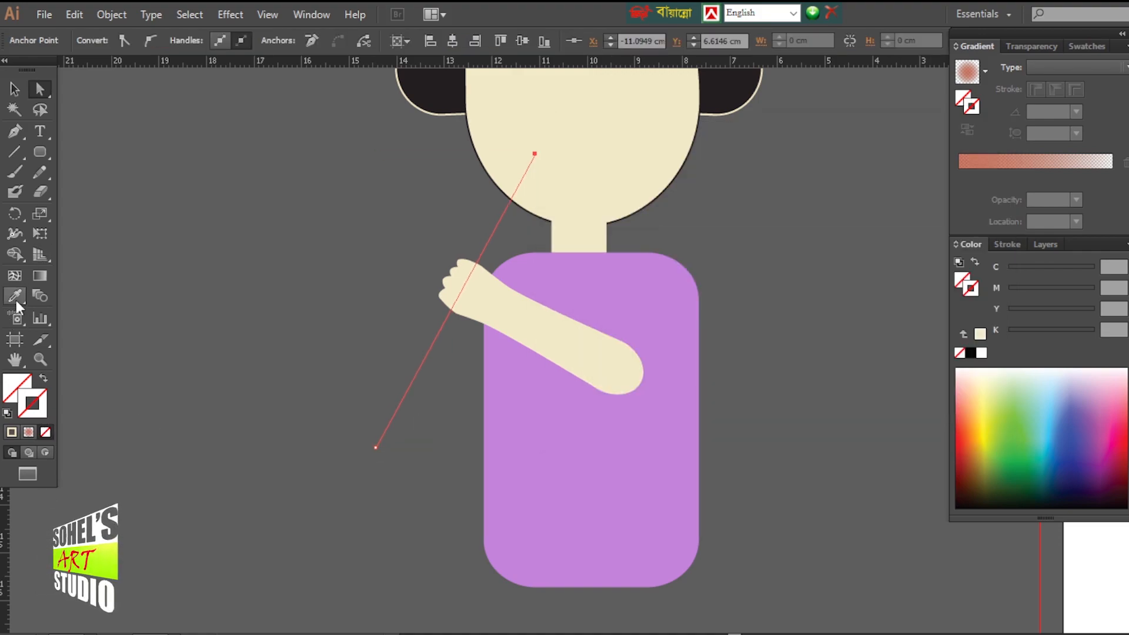
# Turn the diagonal line into a cream stick with a 6 pt stroke sampled from the arm and no fill.
pyautogui.click(15, 296)
pyautogui.click(547, 329)
pyautogui.click(1007, 244)
pyautogui.click(1015, 264)
pyautogui.click(43, 379)
pyautogui.click(45, 433)
pyautogui.keyDown('ctrl'); pyautogui.click(794, 326); pyautogui.keyUp('ctrl')
# Draw a small rounded cream shape, rotate it, and place it on the stick just below the hand as a fist.
pyautogui.click(40, 151)
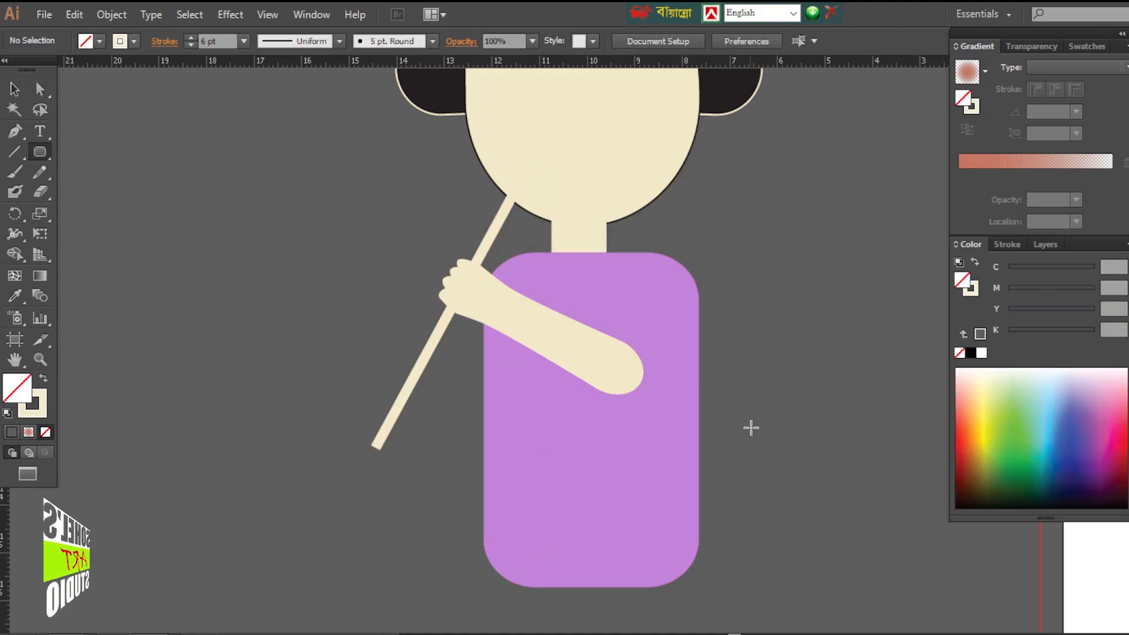
pyautogui.moveTo(376, 302); pyautogui.dragTo(376, 308)
pyautogui.hotkey('ctrl', 'z')
pyautogui.click(291, 199)
pyautogui.click(545, 357)
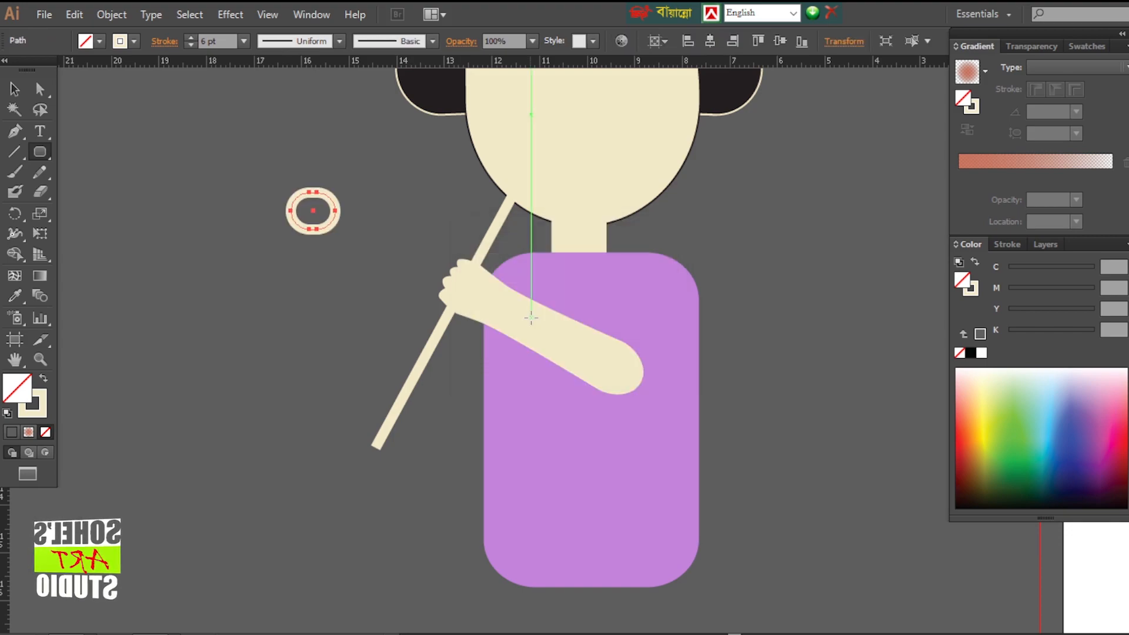
pyautogui.press('v')
pyautogui.moveTo(313, 212); pyautogui.dragTo(454, 328)
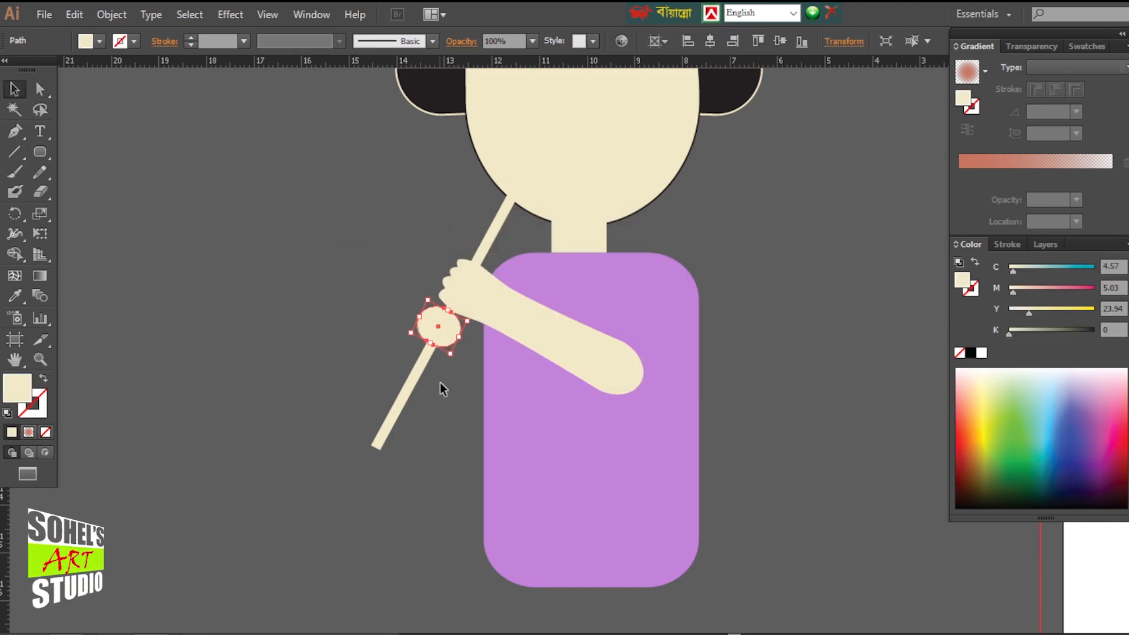
pyautogui.moveTo(383, 258); pyautogui.dragTo(551, 426)
pyautogui.moveTo(518, 387)
pyautogui.mouseDown()
pyautogui.moveTo(514, 414)
pyautogui.moveTo(526, 408)
pyautogui.mouseUp()
pyautogui.click(329, 300)
# Draw a rounded rectangle beside the fist as the second wrist and fill it with a darker beige.
pyautogui.click(42, 153)
pyautogui.moveTo(139, 143); pyautogui.dragTo(233, 192)
pyautogui.press('a')
pyautogui.moveTo(189, 164)
pyautogui.mouseDown()
pyautogui.moveTo(590, 308)
pyautogui.moveTo(586, 287)
pyautogui.moveTo(583, 365)
pyautogui.mouseUp()
pyautogui.press('v')
pyautogui.moveTo(630, 317); pyautogui.dragTo(652, 316)
pyautogui.doubleClick(20, 388)
pyautogui.click(593, 206)
pyautogui.click(958, 185)
# Bring the cream fist in front of the beige wrist piece and adjust its outline with the Pen tool.
pyautogui.click(579, 412)
pyautogui.click(497, 302)
pyautogui.hotkey('ctrl', 'shift', ']')
pyautogui.click(579, 412)
pyautogui.click(505, 307)
pyautogui.click(14, 131)
pyautogui.click(570, 285)
pyautogui.keyDown('ctrl'); pyautogui.click(558, 395); pyautogui.keyUp('ctrl')
pyautogui.hotkey('ctrl', '-')
pyautogui.hotkey('ctrl', '-')
pyautogui.hotkey('ctrl', '-')
pyautogui.hotkey('ctrl', '-')
pyautogui.hotkey('ctrl', '-')
pyautogui.moveTo(456, 236); pyautogui.dragTo(645, 440)
pyautogui.keyDown('ctrl'); pyautogui.click(528, 346); pyautogui.keyUp('ctrl')
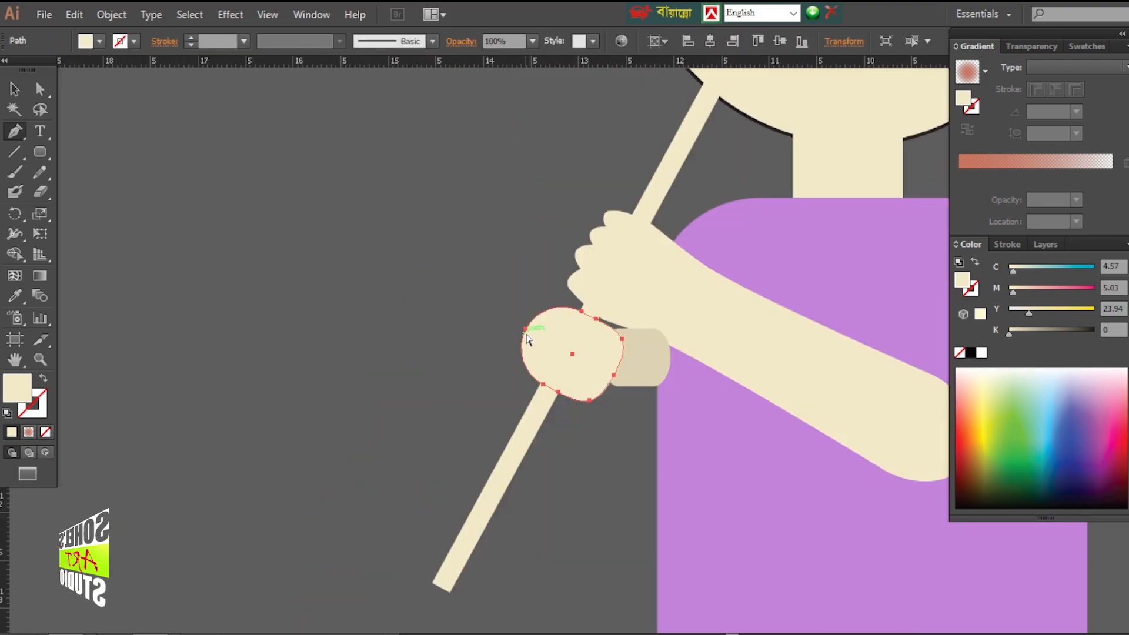
pyautogui.keyDown('ctrl'); pyautogui.click(489, 353); pyautogui.keyUp('ctrl')
# Add anchor points to the purple torso's top edge at the neck and pull one down into a V-neck notch.
pyautogui.moveTo(855, 293); pyautogui.dragTo(511, 374)
pyautogui.keyDown('ctrl'); pyautogui.click(563, 336); pyautogui.keyUp('ctrl')
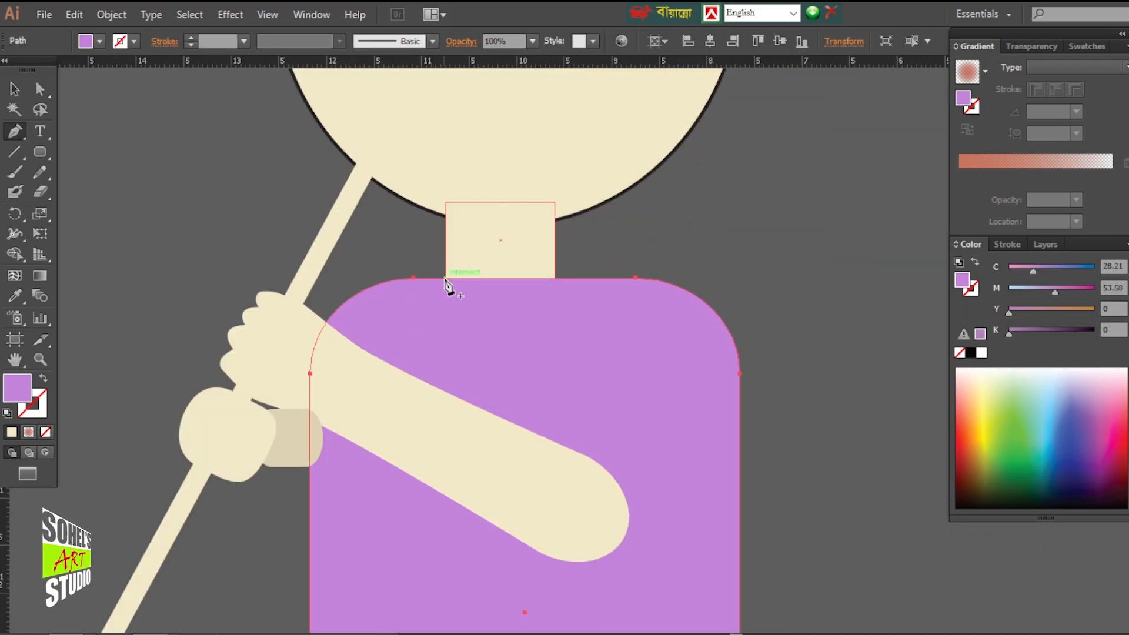
pyautogui.moveTo(474, 331); pyautogui.dragTo(473, 332)
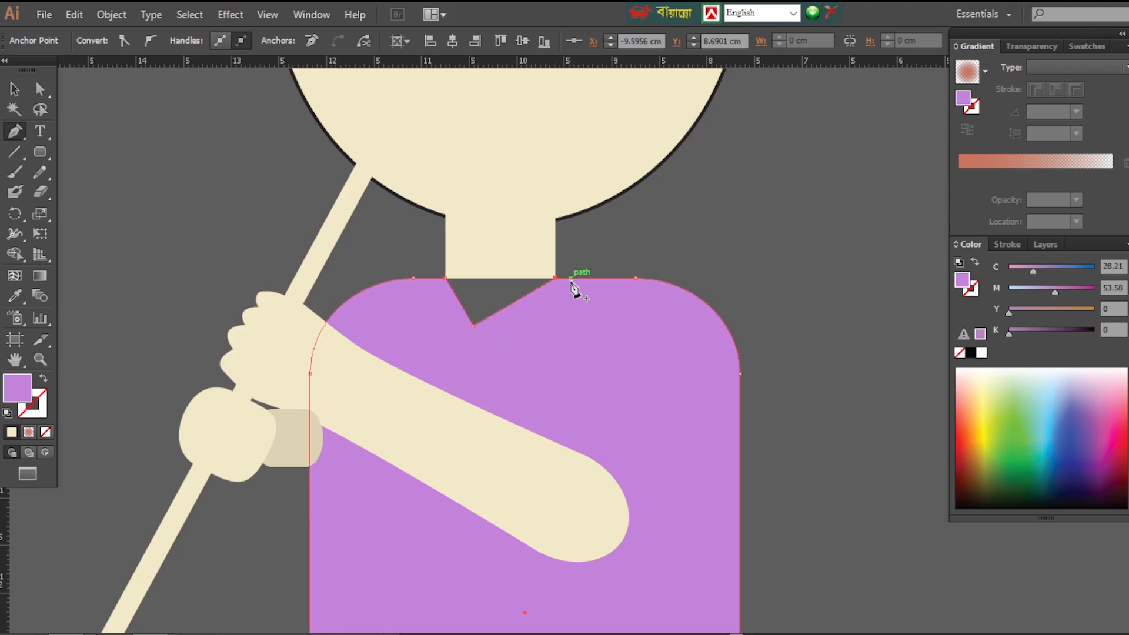
pyautogui.keyDown('ctrl'); pyautogui.click(655, 247); pyautogui.keyUp('ctrl')
# Draw a white collar band from the left side of the neck diagonally down to the forearm.
pyautogui.click(446, 278)
pyautogui.click(524, 427)
pyautogui.click(455, 397)
pyautogui.click(418, 278)
pyautogui.click(446, 278)
pyautogui.keyDown('ctrl'); pyautogui.click(822, 402); pyautogui.keyUp('ctrl')
# Draw the short collar strip along the right side of the V-neck and fill it with light grey.
pyautogui.click(472, 325)
pyautogui.click(555, 278)
pyautogui.click(581, 278)
pyautogui.click(484, 350)
pyautogui.doubleClick(16, 389)
pyautogui.click(557, 193)
pyautogui.click(953, 184)
pyautogui.keyDown('ctrl'); pyautogui.click(814, 285); pyautogui.keyUp('ctrl')
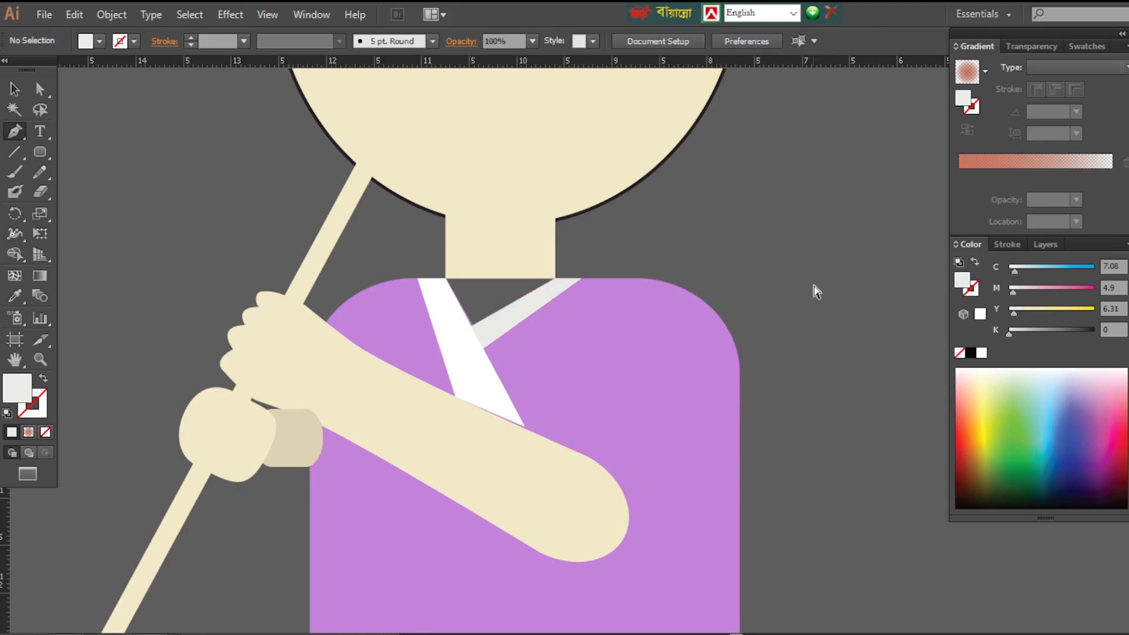
# Extend the neck into the V-neck opening, fill it with a darker beige, and send it to the back.
pyautogui.hotkey('ctrl', '-')
pyautogui.hotkey('ctrl', '-')
pyautogui.hotkey('ctrl', '-')
pyautogui.hotkey('ctrl', '-')
pyautogui.hotkey('ctrl', '+')
pyautogui.hotkey('ctrl', '+')
pyautogui.moveTo(388, 235); pyautogui.dragTo(712, 458)
pyautogui.keyDown('ctrl'); pyautogui.click(534, 227); pyautogui.keyUp('ctrl')
pyautogui.moveTo(535, 327); pyautogui.dragTo(534, 344)
pyautogui.click(665, 244)
pyautogui.click(532, 240)
pyautogui.doubleClick(16, 389)
pyautogui.click(588, 191)
pyautogui.click(953, 176)
pyautogui.hotkey('ctrl', 'shift', '[')
pyautogui.click(845, 206)
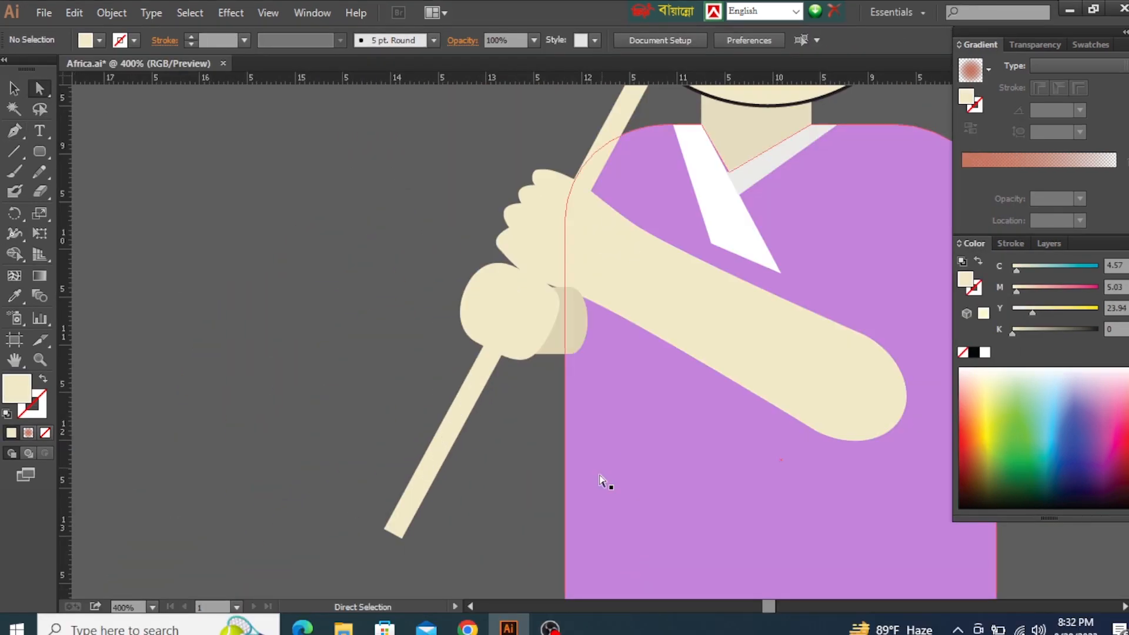
# Add anchor points on the purple torso's left edge below the hands and pull them inward to narrow the waist.
pyautogui.click(670, 395)
pyautogui.click(14, 131)
pyautogui.click(565, 358)
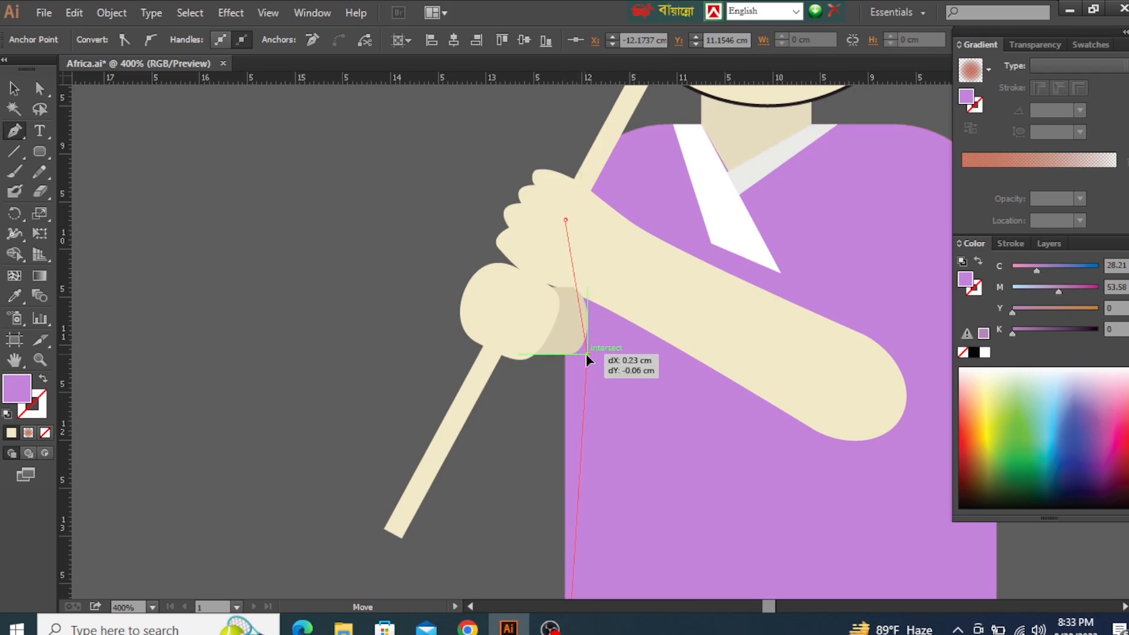
pyautogui.moveTo(584, 357); pyautogui.dragTo(587, 354)
pyautogui.moveTo(582, 438); pyautogui.dragTo(575, 438)
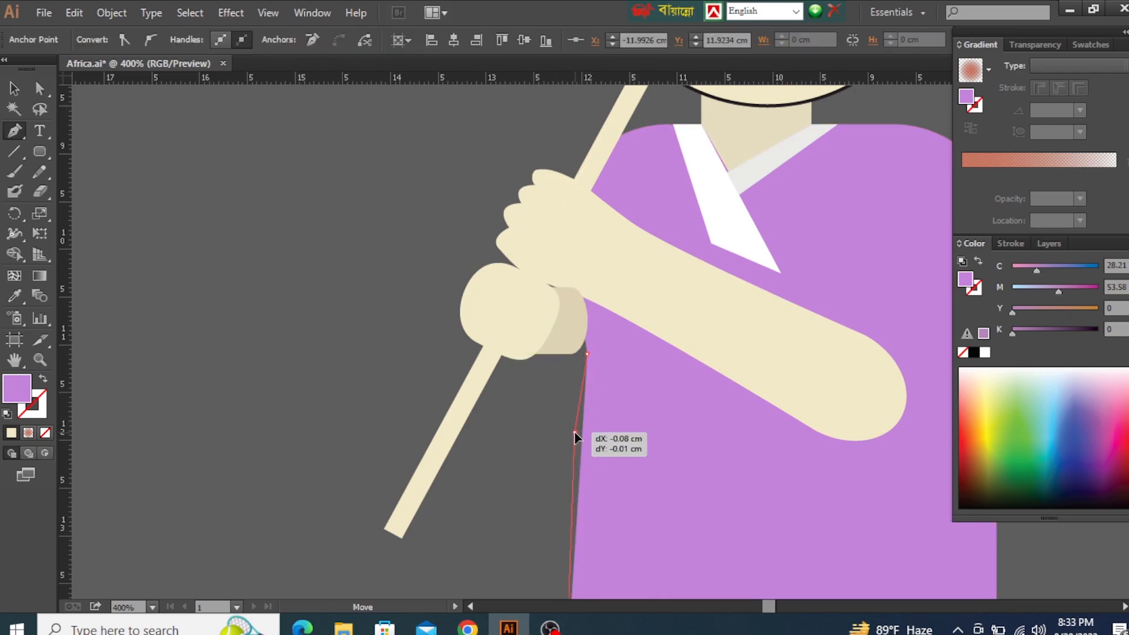
pyautogui.scroll(-3, 603, 353)
pyautogui.keyDown('ctrl'); pyautogui.click(791, 382); pyautogui.keyUp('ctrl')
# Draw a curved sash across the waist below the forearm and fill it with orange-red.
pyautogui.scroll(2, 700, 465)
pyautogui.click(492, 161)
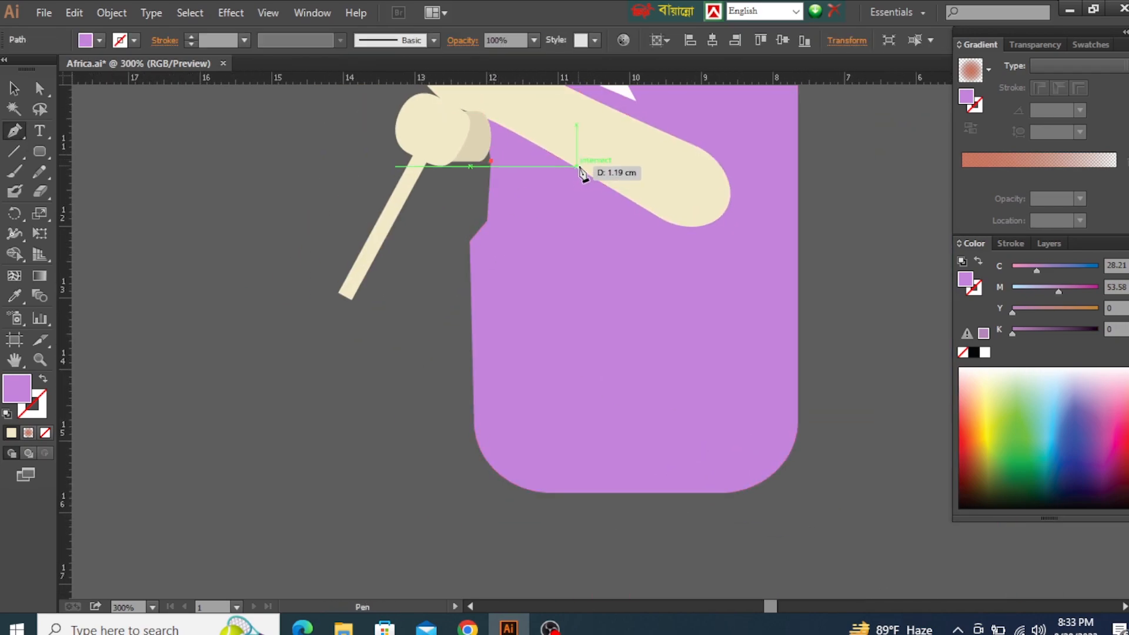
pyautogui.moveTo(591, 166); pyautogui.dragTo(655, 161)
pyautogui.click(590, 166)
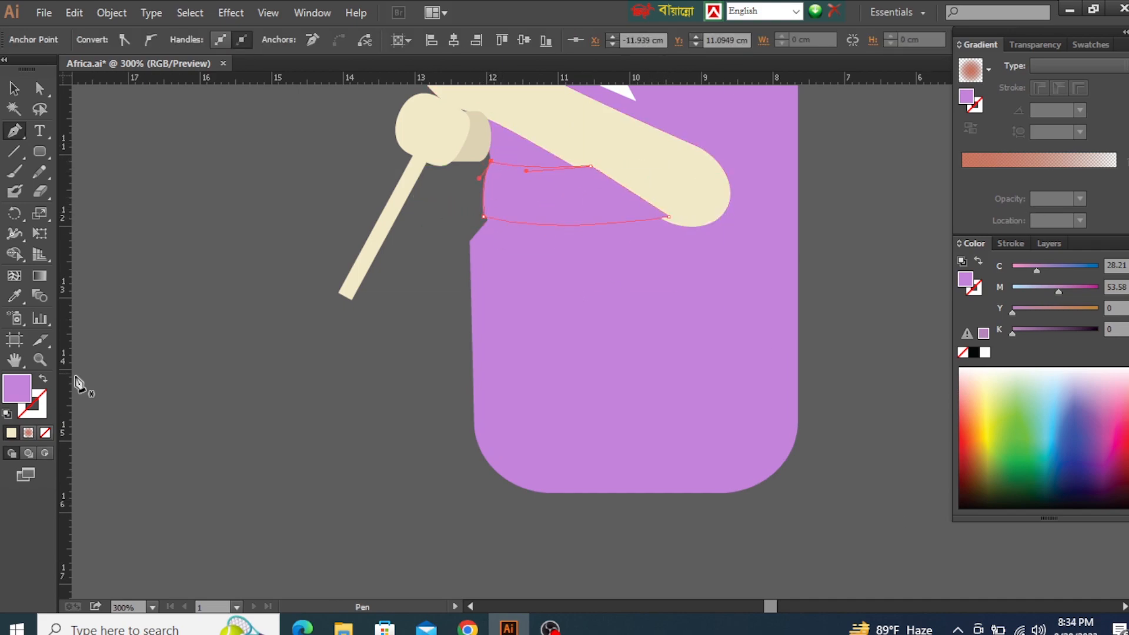
pyautogui.doubleClick(7, 400)
pyautogui.click(723, 201)
pyautogui.click(953, 181)
# Smooth the robe's left hip anchor and pull the lower left edge outward to flare the skirt.
pyautogui.press('a')
pyautogui.click(476, 244)
pyautogui.click(470, 242)
pyautogui.click(151, 40)
pyautogui.moveTo(475, 422); pyautogui.dragTo(459, 432)
# Add anchor points on the purple robe's right edge and pull the waist inward to mirror the left side.
pyautogui.hotkey('ctrl', '-')
pyautogui.hotkey('ctrl', '-')
pyautogui.hotkey('ctrl', '-')
pyautogui.hotkey('ctrl', '-')
pyautogui.moveTo(507, 134); pyautogui.dragTo(757, 446)
pyautogui.press('f')
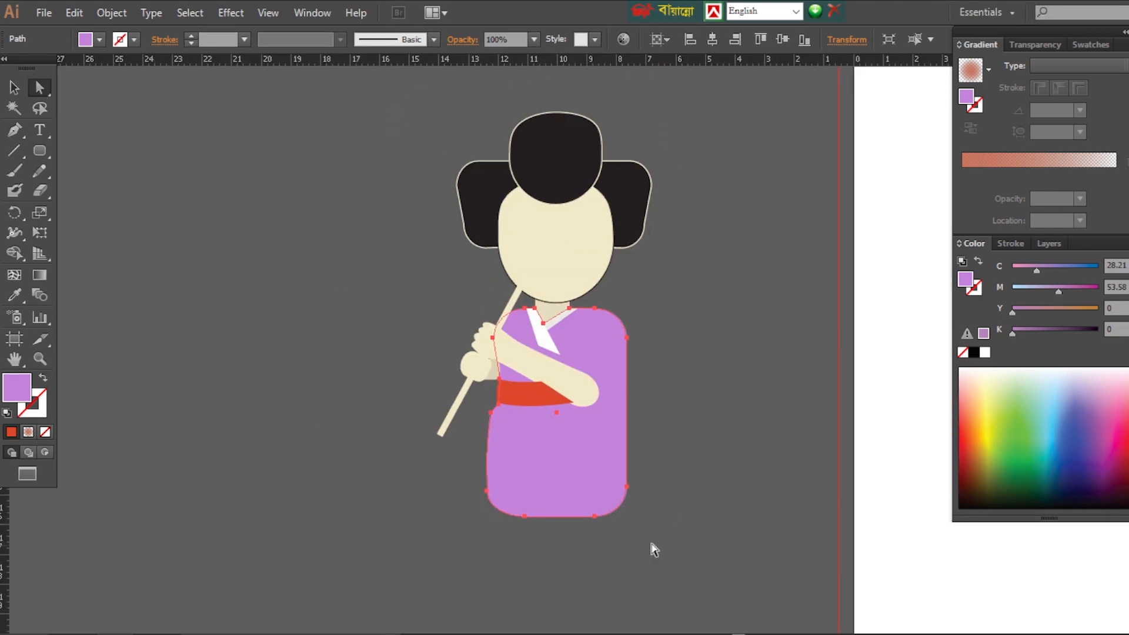
pyautogui.click(626, 402)
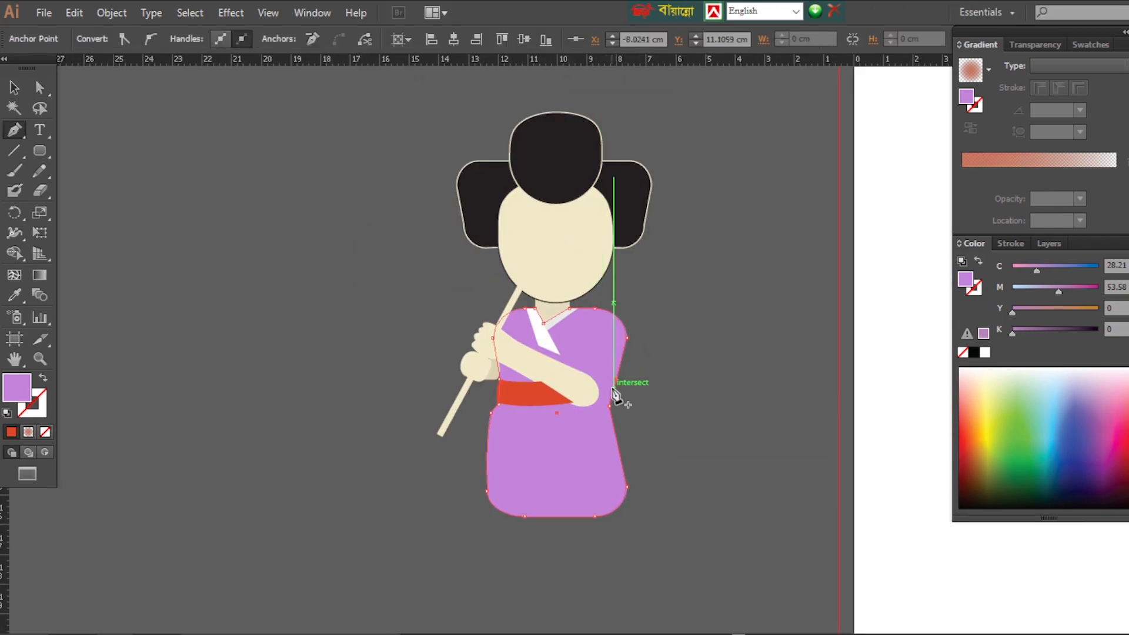
pyautogui.moveTo(613, 388); pyautogui.dragTo(613, 382)
pyautogui.keyDown('ctrl'); pyautogui.click(715, 397); pyautogui.keyUp('ctrl')
# Adjust the anchors on the robe's right side to form a stepped sleeve edge above the waist.
pyautogui.moveTo(651, 550); pyautogui.dragTo(458, 282)
pyautogui.keyDown('ctrl'); pyautogui.click(471, 329); pyautogui.keyUp('ctrl')
pyautogui.click(40, 88)
pyautogui.moveTo(432, 354); pyautogui.dragTo(428, 359)
pyautogui.moveTo(610, 350); pyautogui.dragTo(615, 355)
pyautogui.moveTo(497, 380); pyautogui.dragTo(498, 393)
pyautogui.click(518, 429)
pyautogui.click(812, 353)
pyautogui.click(550, 276)
pyautogui.click(565, 221)
pyautogui.moveTo(576, 234); pyautogui.dragTo(592, 261)
pyautogui.moveTo(525, 212); pyautogui.dragTo(529, 241)
pyautogui.click(811, 330)
# Trim the orange-red sash where it overlaps the forearm's lower edge with Shape Builder.
pyautogui.click(598, 352)
pyautogui.scroll(3, 608, 359)
pyautogui.click(15, 253)
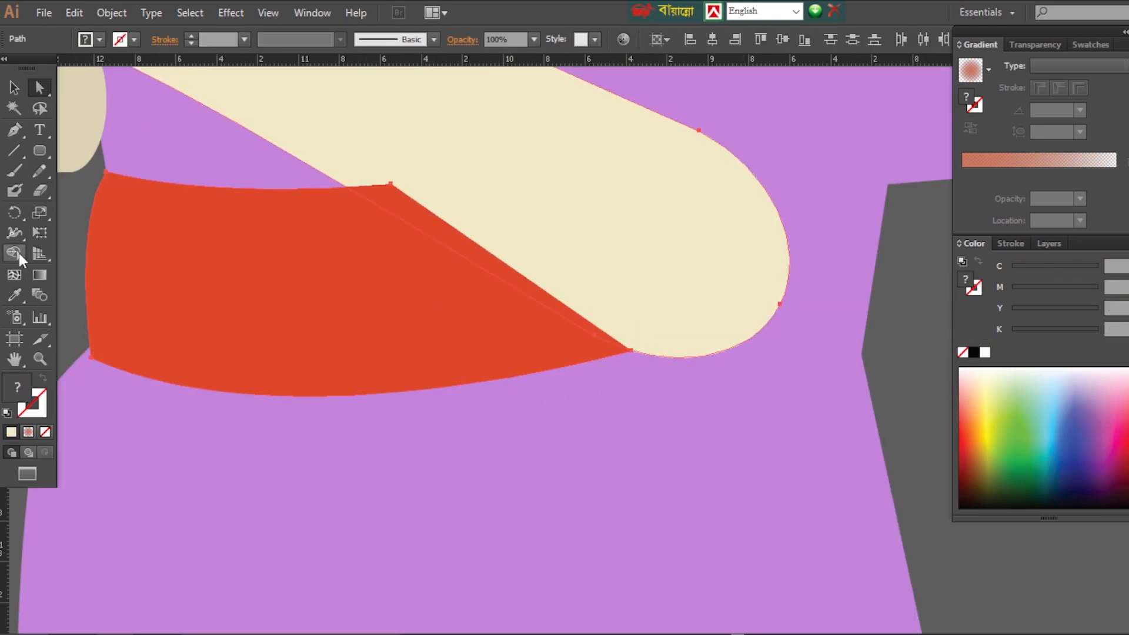
pyautogui.moveTo(647, 206); pyautogui.dragTo(471, 253)
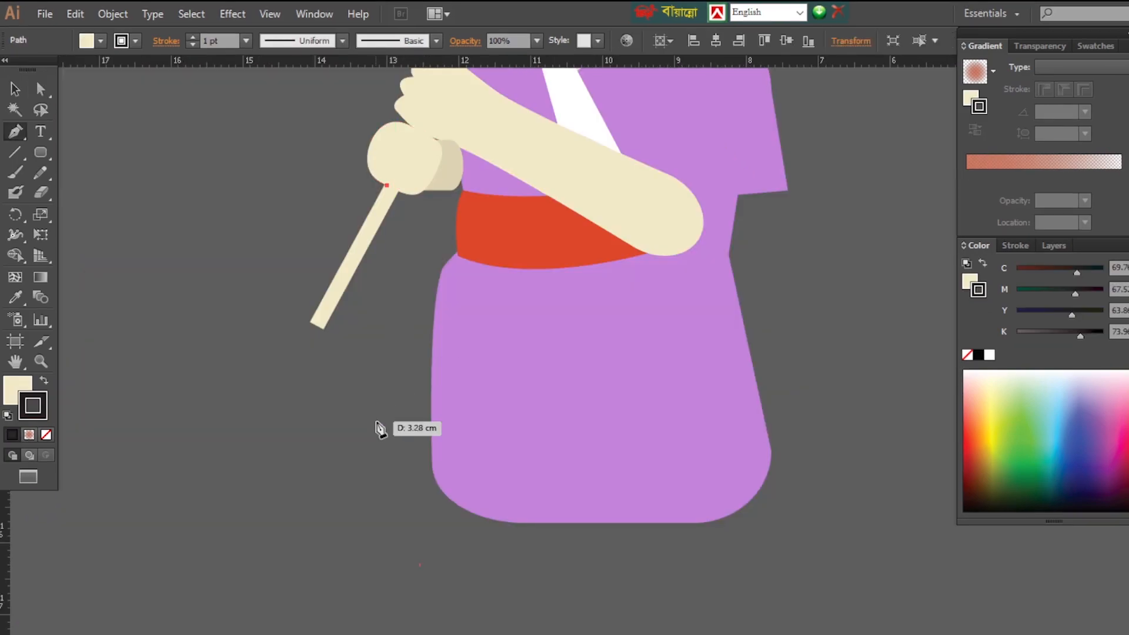
# Draw a hanging sleeve panel with a rounded bottom below the hands, without a stroke, and sample the robe's purple.
pyautogui.moveTo(384, 411); pyautogui.dragTo(409, 553)
pyautogui.click(384, 411)
pyautogui.moveTo(437, 457); pyautogui.dragTo(470, 461)
pyautogui.click(438, 457)
pyautogui.click(487, 257)
pyautogui.click(496, 166)
pyautogui.click(387, 185)
pyautogui.click(46, 435)
pyautogui.click(16, 298)
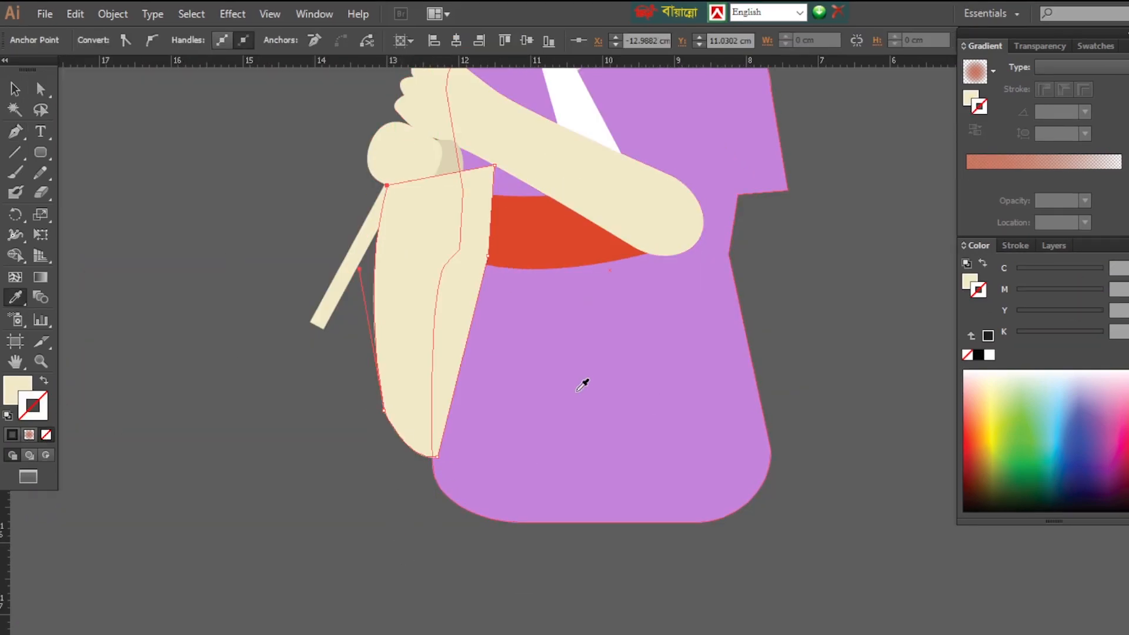
pyautogui.click(658, 400)
# Fill the hanging sleeve panel with a darker purple, trim it along the robe's left edge, and send it to the back.
pyautogui.doubleClick(17, 390)
pyautogui.click(691, 249)
pyautogui.click(961, 184)
pyautogui.click(41, 90)
pyautogui.click(506, 330)
pyautogui.moveTo(529, 353); pyautogui.dragTo(453, 330)
pyautogui.hotkey('ctrl', 'shift', '[')
# Change the rear sleeve panel's fill to an even deeper purple.
pyautogui.click(41, 89)
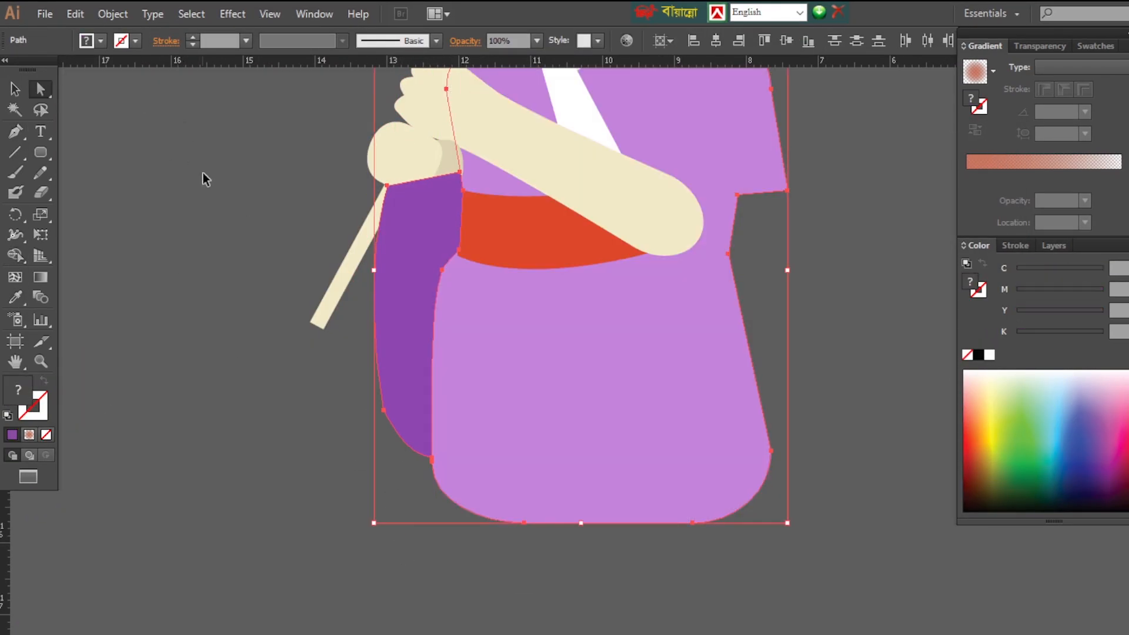
pyautogui.click(204, 176)
pyautogui.click(406, 329)
pyautogui.doubleClick(20, 385)
pyautogui.click(711, 266)
pyautogui.click(961, 185)
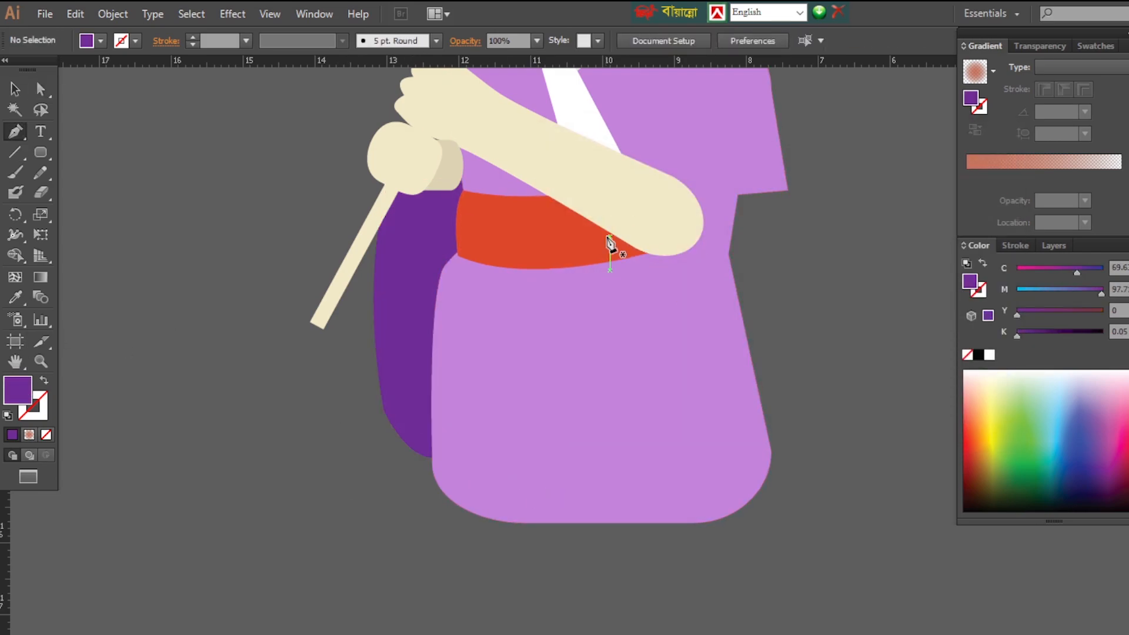
# Draw a narrow dark purple strip with a curved tip hanging from the forearm across the sash.
pyautogui.moveTo(568, 208); pyautogui.dragTo(568, 494)
pyautogui.moveTo(630, 445); pyautogui.dragTo(611, 415)
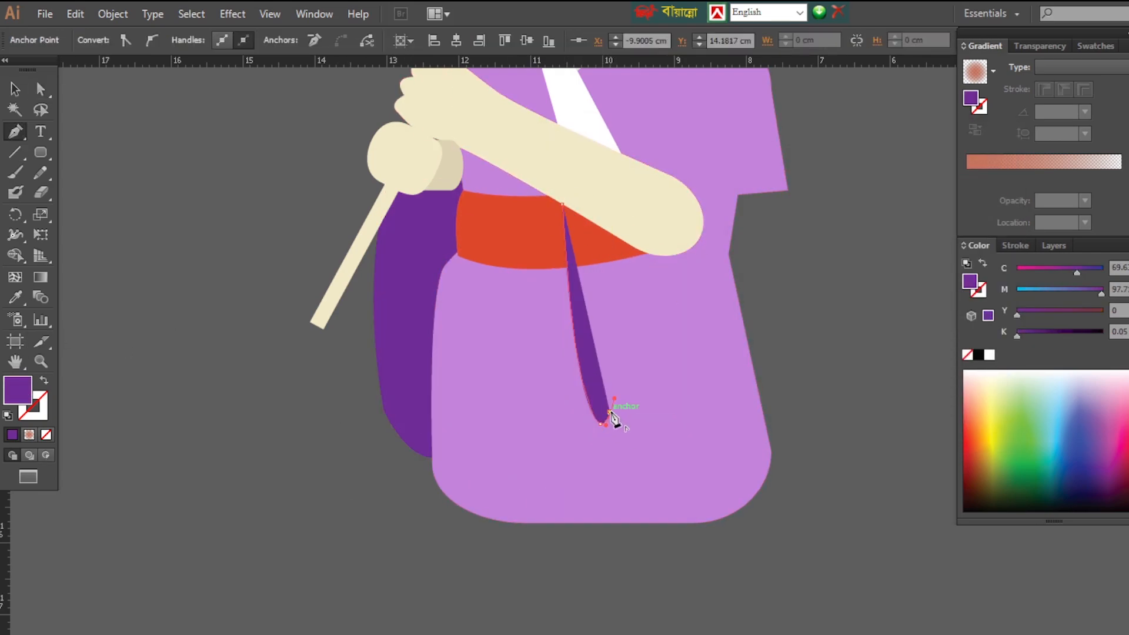
pyautogui.moveTo(602, 227); pyautogui.dragTo(610, 274)
pyautogui.click(603, 227)
pyautogui.hotkey('ctrl', 'shift', 'a')
# Draw a wider hanging panel with a rounded bottom around the dark strip, from the forearm down over the skirt.
pyautogui.scroll(1, 630, 225)
pyautogui.click(534, 191)
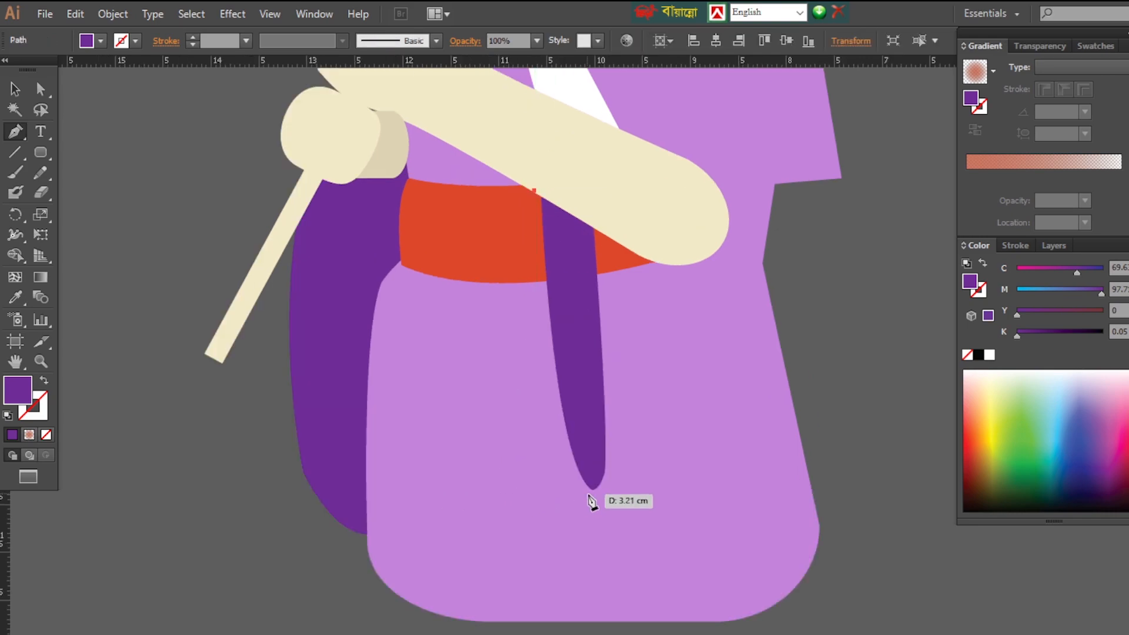
pyautogui.moveTo(590, 494); pyautogui.dragTo(631, 514)
pyautogui.click(590, 494)
pyautogui.click(645, 253)
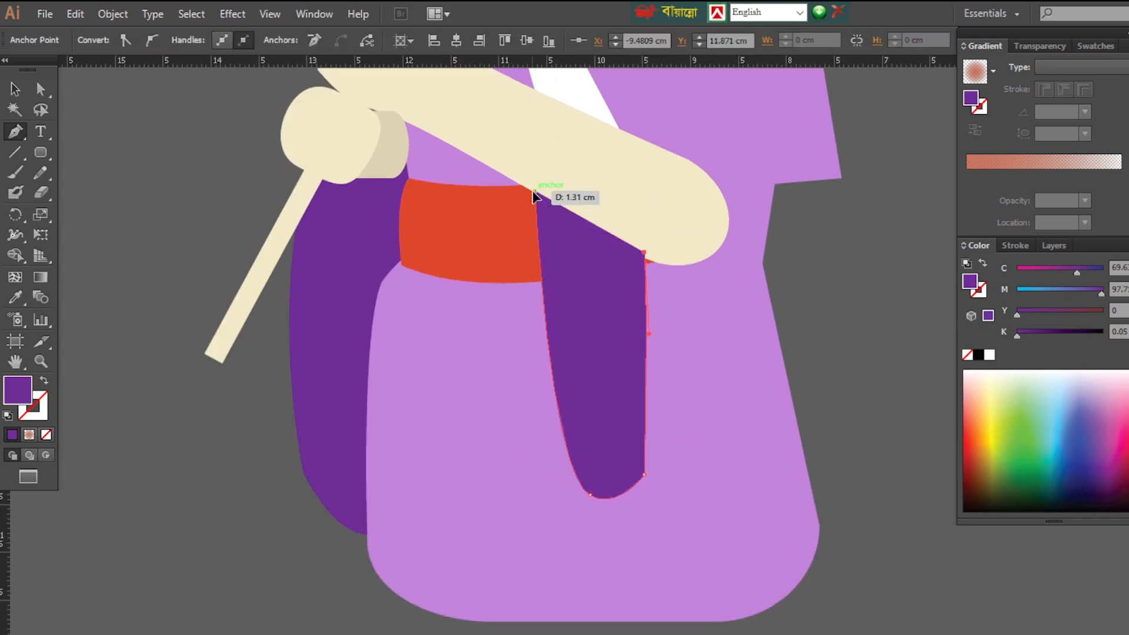
pyautogui.click(534, 191)
# Sample the robe's purple for the wider panel and lighten its fill to lilac.
pyautogui.press('i')
pyautogui.click(673, 534)
pyautogui.doubleClick(22, 398)
pyautogui.click(625, 193)
pyautogui.press('Return')
pyautogui.press('a')
# Resolve the overlap with Shape Builder so the dark purple strip sits inside the lilac panel.
pyautogui.hotkey('ctrl', 'y')
pyautogui.click(609, 462)
pyautogui.hotkey('ctrl', 'y')
pyautogui.hotkey('shift', 'm')
pyautogui.click(585, 353)
pyautogui.press('a')
pyautogui.scroll(2, 674, 219)
pyautogui.hotkey('shift', 'm')
pyautogui.moveTo(579, 312); pyautogui.dragTo(583, 318)
pyautogui.click(43, 91)
pyautogui.hotkey('ctrl', 'shift', 'a')
# Draw a four-sided panel from the lilac panel to the robe's right edge below the elbow and fill it slightly darker purple.
pyautogui.scroll(-4, 539, 166)
pyautogui.moveTo(550, 405); pyautogui.dragTo(574, 403)
pyautogui.click(581, 315)
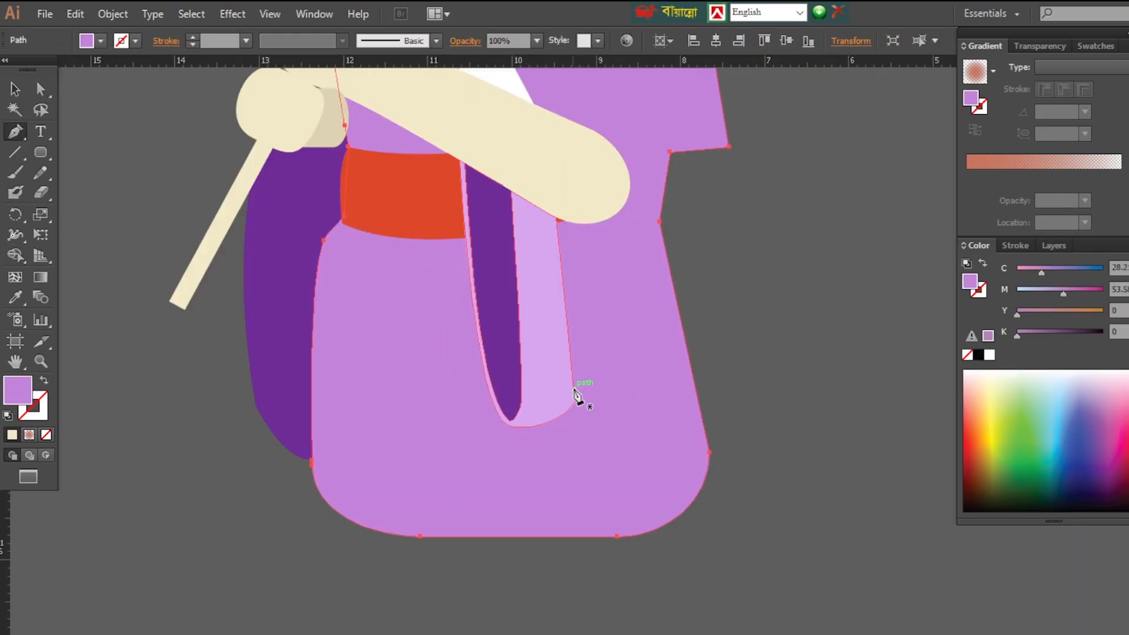
pyautogui.click(652, 218)
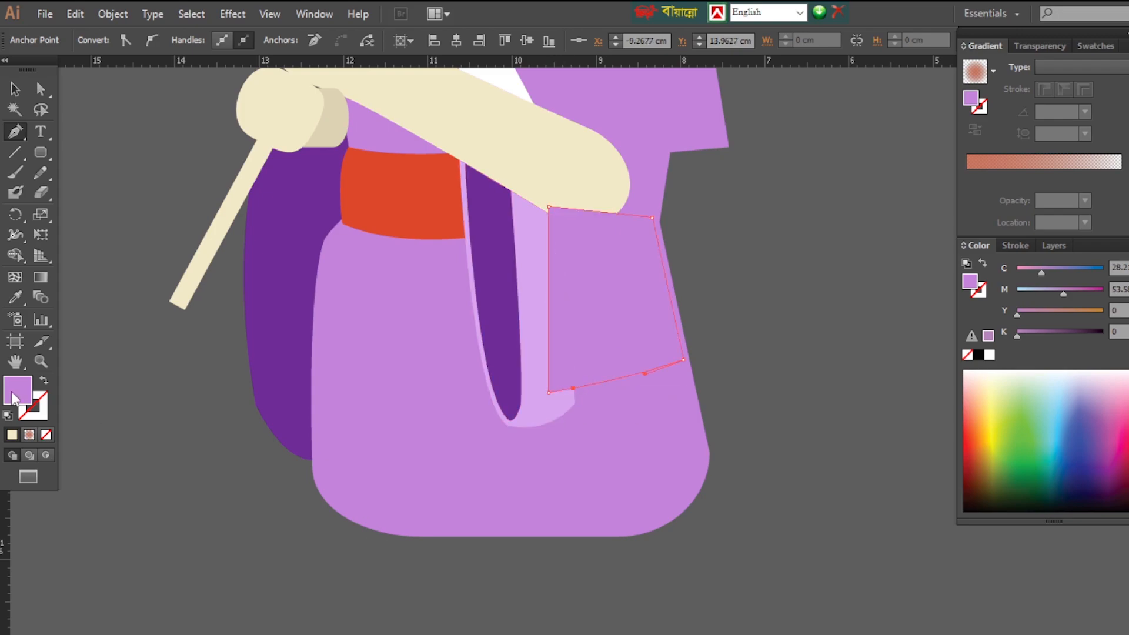
pyautogui.doubleClick(14, 399)
pyautogui.click(652, 220)
pyautogui.click(961, 184)
pyautogui.press('a')
# Extend the lilac panel's top upward across the forearm to the forearm's upper edge.
pyautogui.click(538, 329)
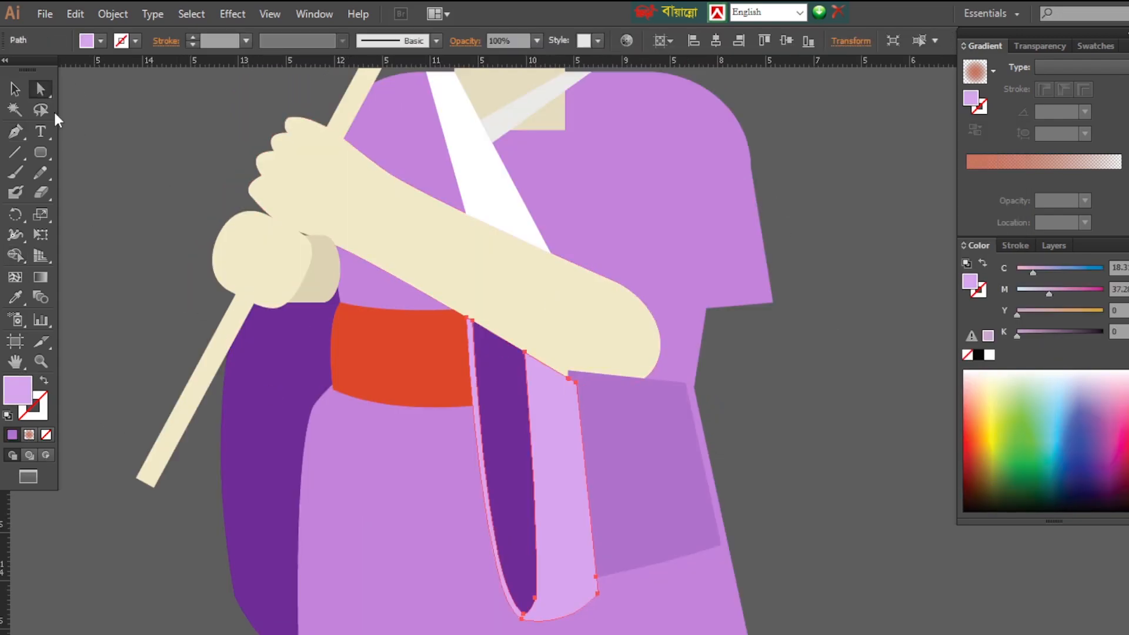
pyautogui.moveTo(532, 342); pyautogui.dragTo(516, 236)
pyautogui.press('p')
pyautogui.click(562, 356)
pyautogui.moveTo(561, 357); pyautogui.dragTo(564, 260)
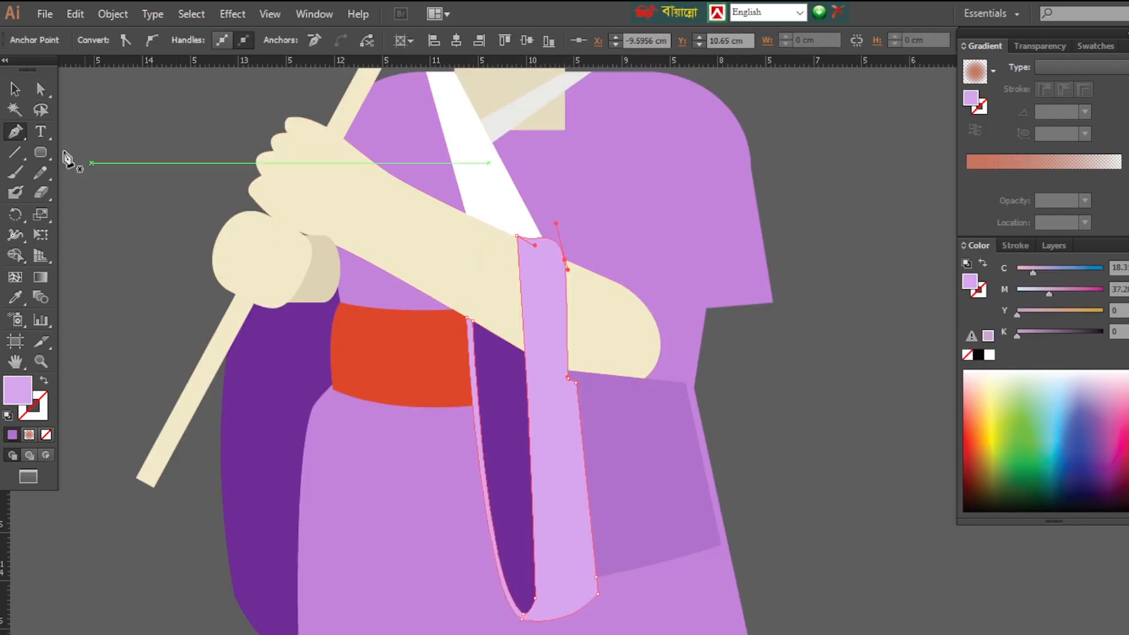
pyautogui.hotkey('ctrl', 'shift', 'a')
# Add an anchor on the lilac panel's top edge to follow the forearm, and straighten the panel's right edge below it.
pyautogui.scroll(8, 604, 308)
pyautogui.keyDown('ctrl'); pyautogui.click(436, 183); pyautogui.keyUp('ctrl')
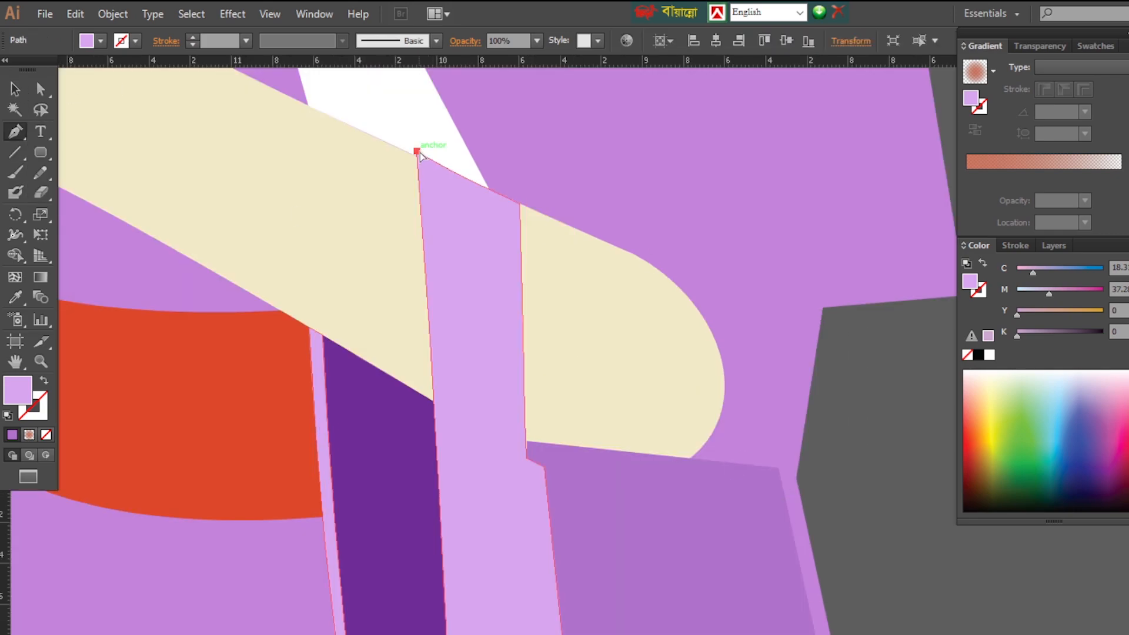
pyautogui.click(463, 175)
pyautogui.moveTo(463, 176); pyautogui.dragTo(461, 170)
pyautogui.keyDown('ctrl'); pyautogui.click(580, 311); pyautogui.keyUp('ctrl')
pyautogui.keyDown('ctrl'); pyautogui.click(534, 466); pyautogui.keyUp('ctrl')
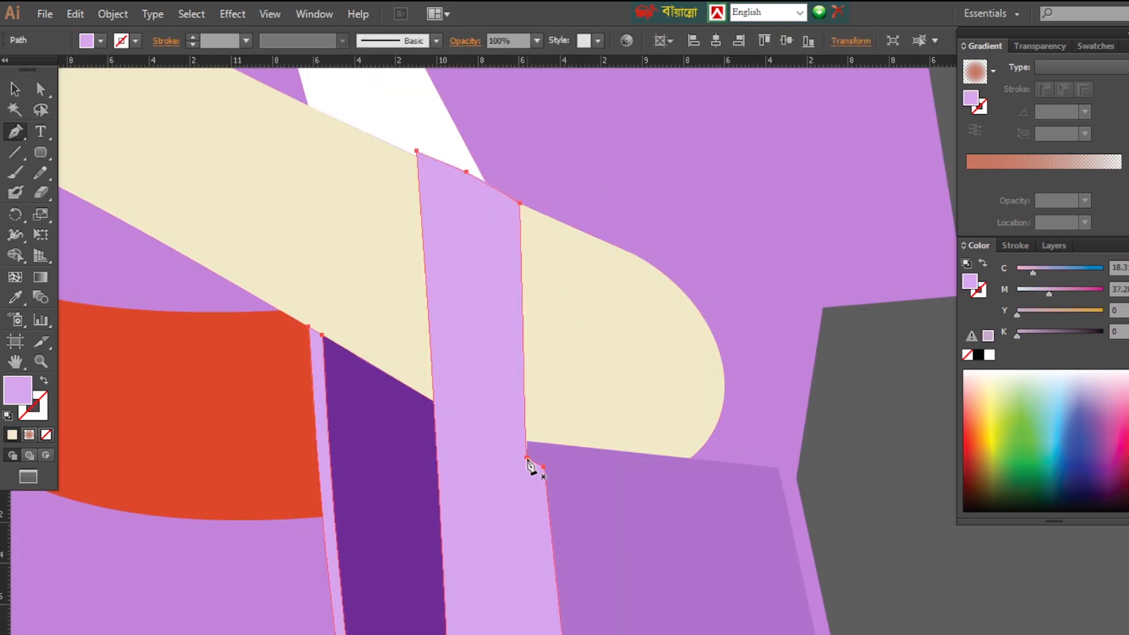
pyautogui.keyDown('ctrl'); pyautogui.click(529, 462); pyautogui.keyUp('ctrl')
pyautogui.moveTo(527, 458); pyautogui.dragTo(543, 455)
# Trim the darker side panel where it overlaps the lilac panel and forearm, using Shape Builder and deleting the leftover piece.
pyautogui.keyDown('ctrl'); pyautogui.click(568, 461); pyautogui.keyUp('ctrl')
pyautogui.keyDown('ctrl'); pyautogui.keyDown('shift'); pyautogui.click(513, 460); pyautogui.keyUp('shift'); pyautogui.keyUp('ctrl')
pyautogui.hotkey('shift', 'm')
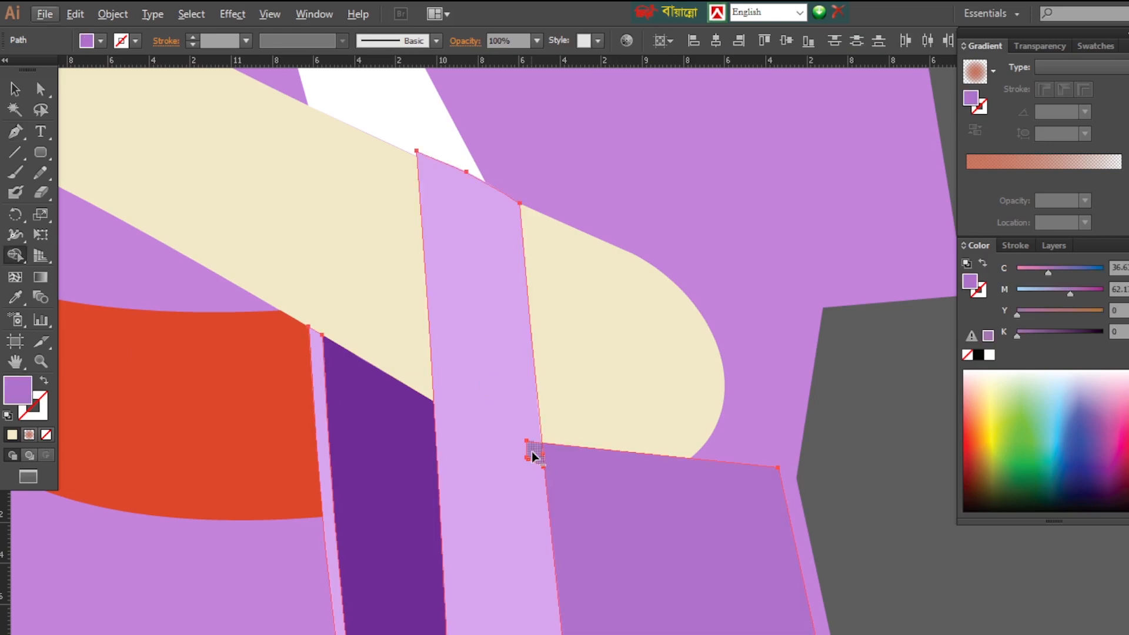
pyautogui.keyDown('ctrl'); pyautogui.click(554, 399); pyautogui.keyUp('ctrl')
pyautogui.scroll(1, 529, 412)
pyautogui.scroll(-1, 558, 352)
pyautogui.keyDown('ctrl'); pyautogui.keyDown('shift'); pyautogui.click(587, 332); pyautogui.keyUp('shift'); pyautogui.keyUp('ctrl')
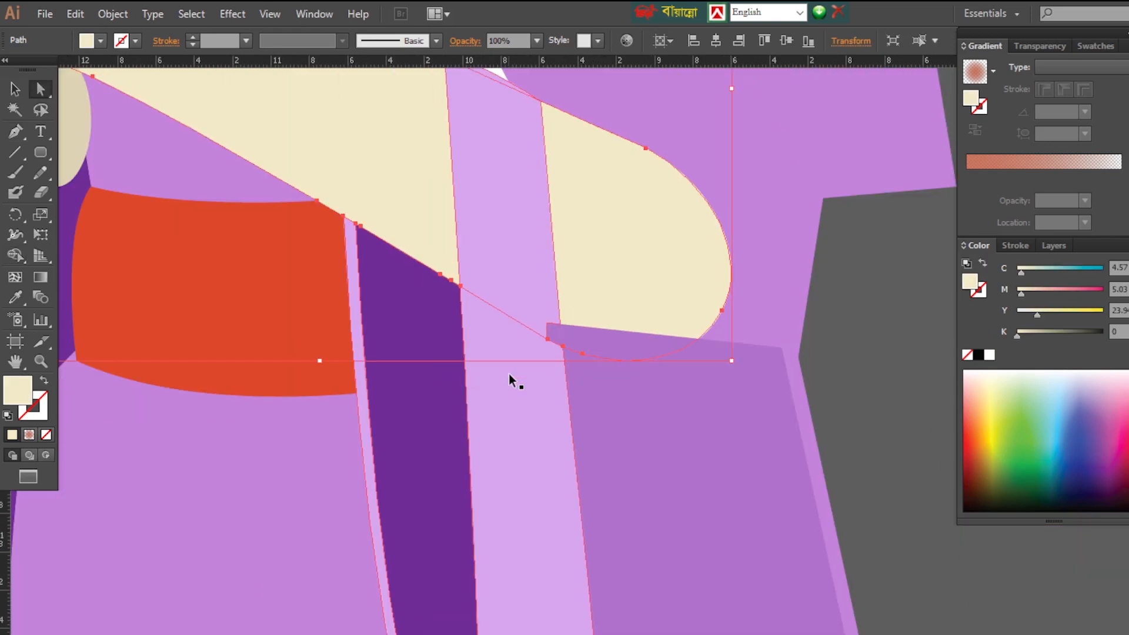
pyautogui.click(41, 89)
pyautogui.click(554, 332)
pyautogui.press('Delete')
pyautogui.scroll(4, 586, 344)
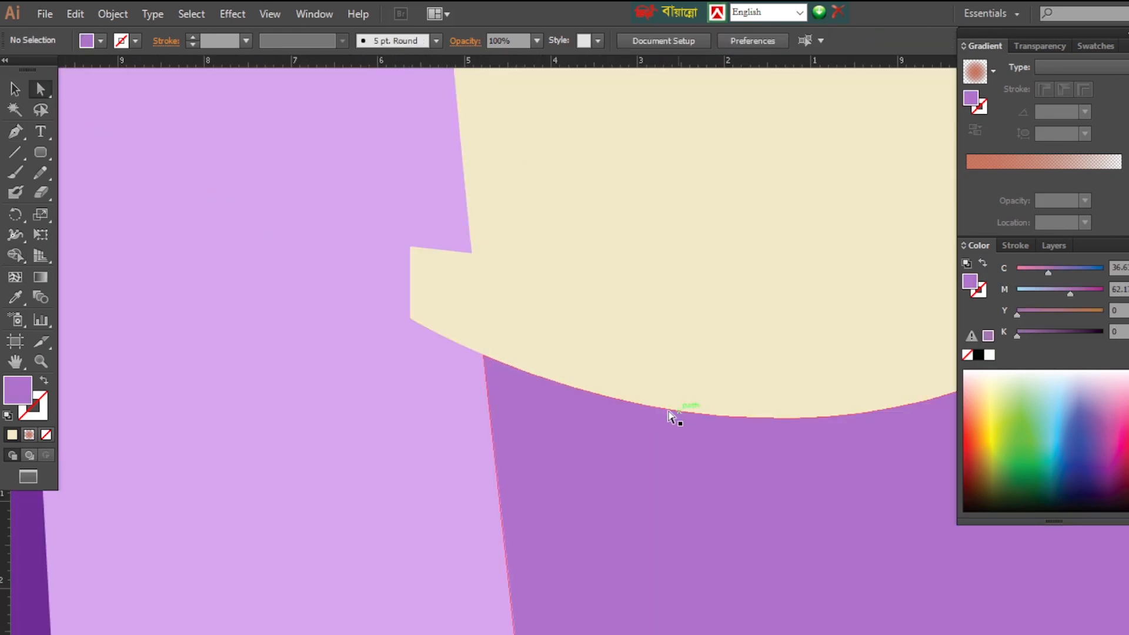
# Clean up the small notch where the lilac panel, darker side panel and forearm's lower edge meet.
pyautogui.click(388, 312)
pyautogui.press('p')
pyautogui.click(418, 325)
pyautogui.click(411, 248)
pyautogui.click(472, 309)
pyautogui.scroll(-5, 505, 265)
pyautogui.keyDown('ctrl'); pyautogui.click(594, 335); pyautogui.keyUp('ctrl')
pyautogui.moveTo(595, 336); pyautogui.dragTo(607, 480)
pyautogui.keyDown('ctrl'); pyautogui.keyDown('shift'); pyautogui.click(605, 353); pyautogui.keyUp('shift'); pyautogui.keyUp('ctrl')
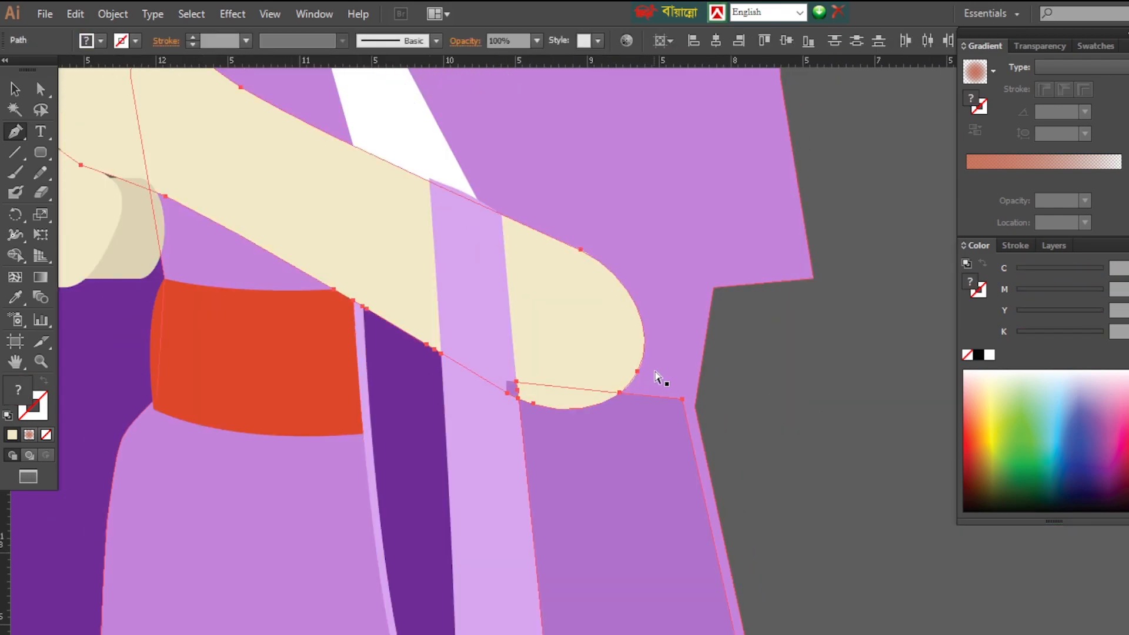
pyautogui.click(846, 431)
# Raise the darker side panel's top corners over the elbow and add an anchor between them, pulled up along the forearm's outline.
pyautogui.moveTo(517, 382); pyautogui.dragTo(501, 217)
pyautogui.moveTo(682, 400); pyautogui.dragTo(668, 314)
pyautogui.press('p')
pyautogui.click(620, 287)
pyautogui.moveTo(620, 287); pyautogui.dragTo(620, 270)
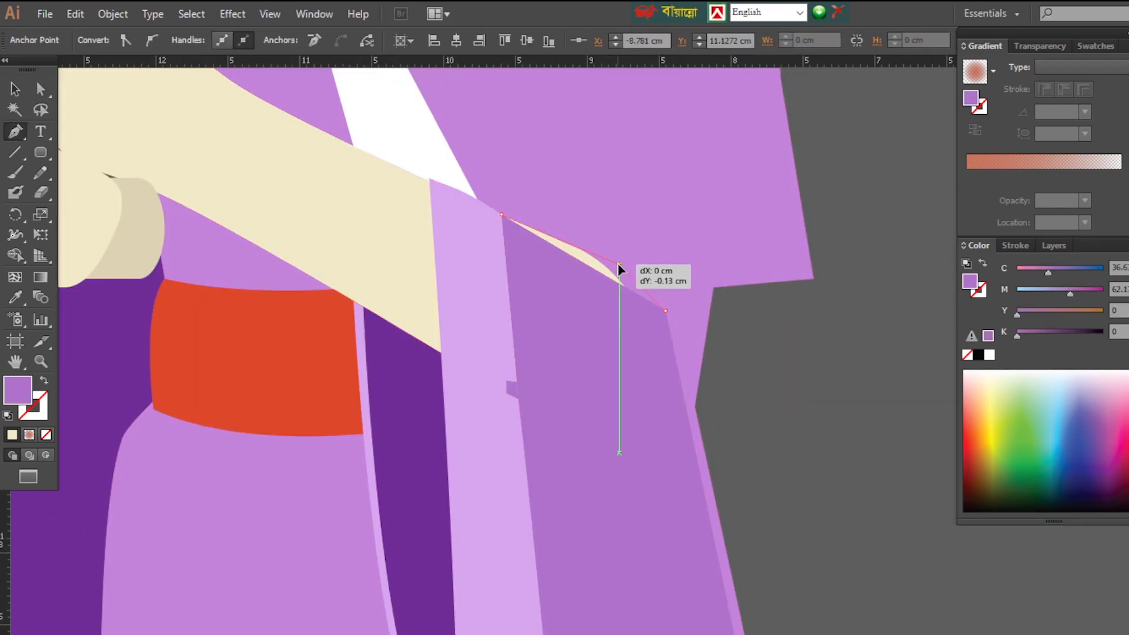
pyautogui.hotkey('ctrl', '-')
pyautogui.hotkey('ctrl', '-')
pyautogui.hotkey('ctrl', '-')
pyautogui.hotkey('ctrl', '-')
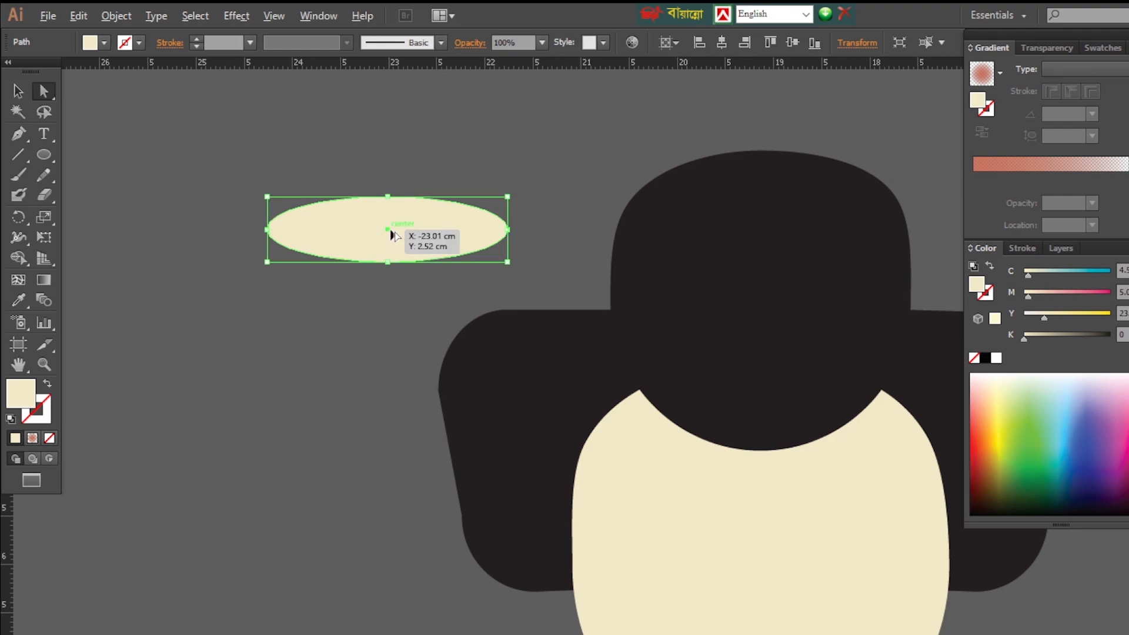
# Overlap a lower, wider copy on the beige ellipse and subtract it with Shape Builder to leave a curved band.
pyautogui.moveTo(391, 234); pyautogui.dragTo(391, 262)
pyautogui.moveTo(476, 257); pyautogui.dragTo(485, 257)
pyautogui.click(594, 186)
pyautogui.click(464, 228)
pyautogui.click(18, 258)
pyautogui.keyDown('alt'); pyautogui.click(387, 243); pyautogui.keyUp('alt')
pyautogui.click(44, 91)
pyautogui.click(546, 159)
pyautogui.click(409, 287)
pyautogui.press('Delete')
pyautogui.scroll(1, 496, 188)
pyautogui.moveTo(496, 188); pyautogui.dragTo(504, 399)
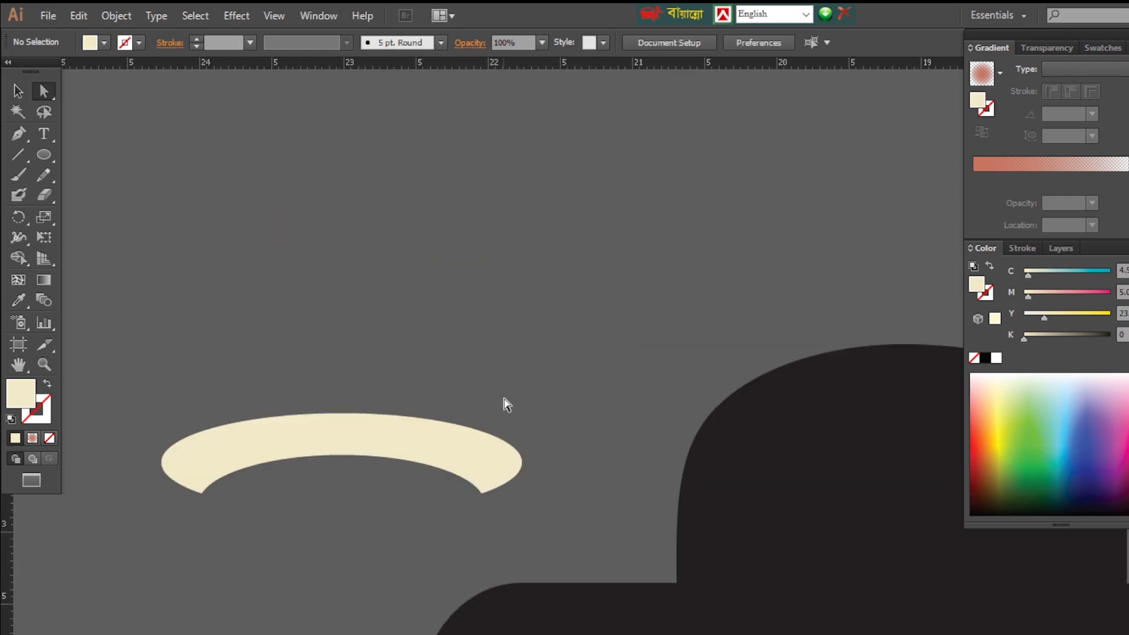
# Draw an angular cutting shape over the band's right end and subtract it with Shape Builder.
pyautogui.click(482, 492)
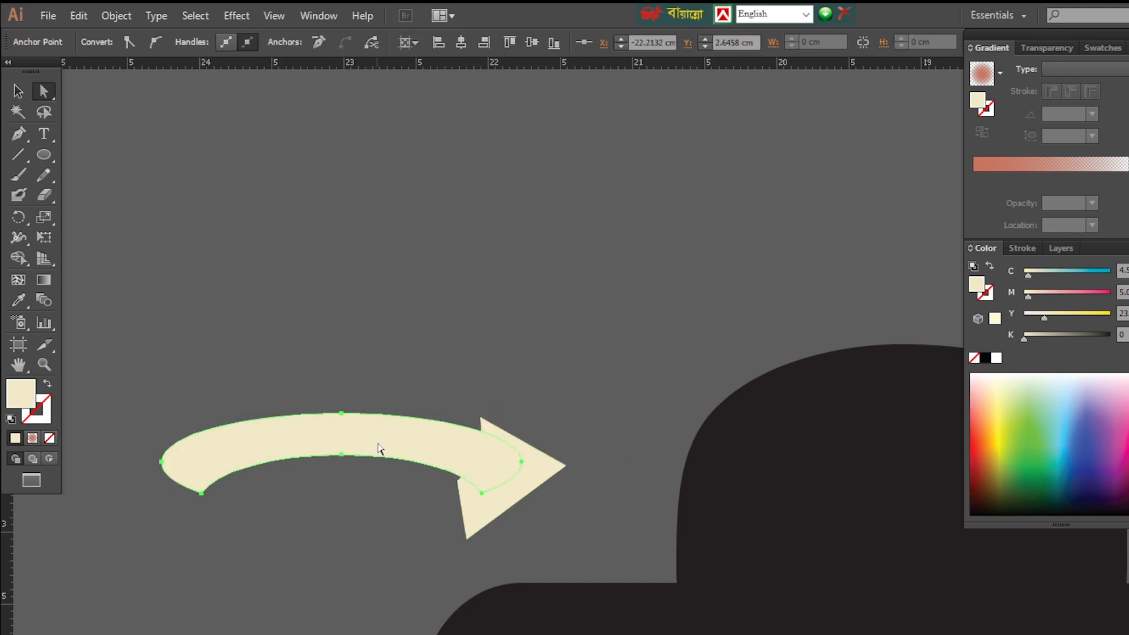
pyautogui.hotkey('ctrl', 'a')
pyautogui.hotkey('shift', 'm')
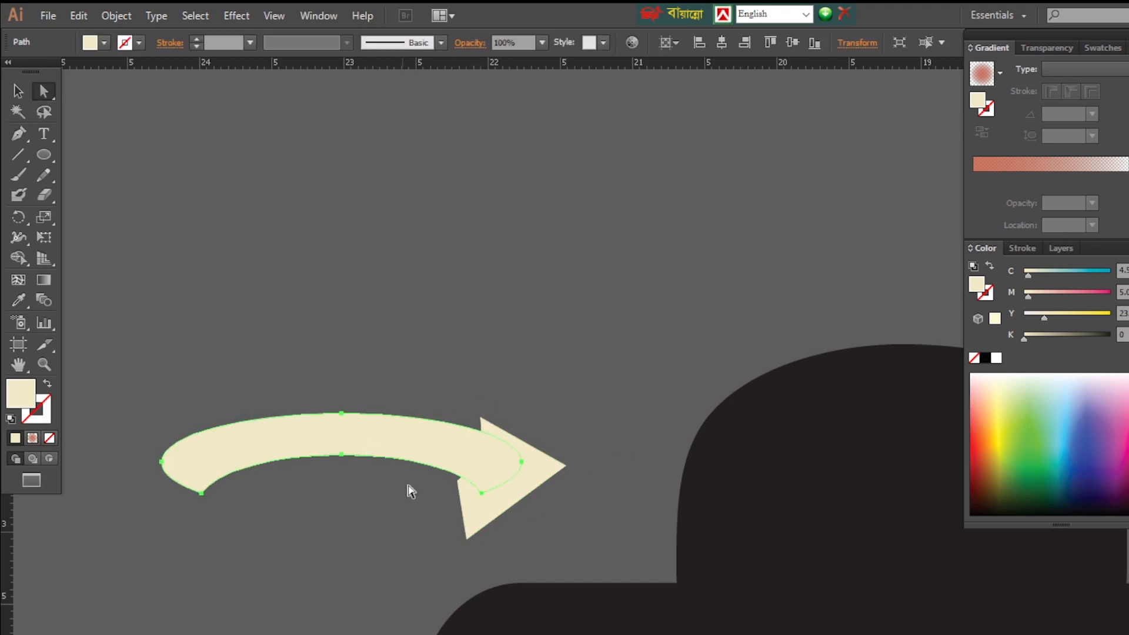
pyautogui.keyDown('alt'); pyautogui.click(544, 476); pyautogui.keyUp('alt')
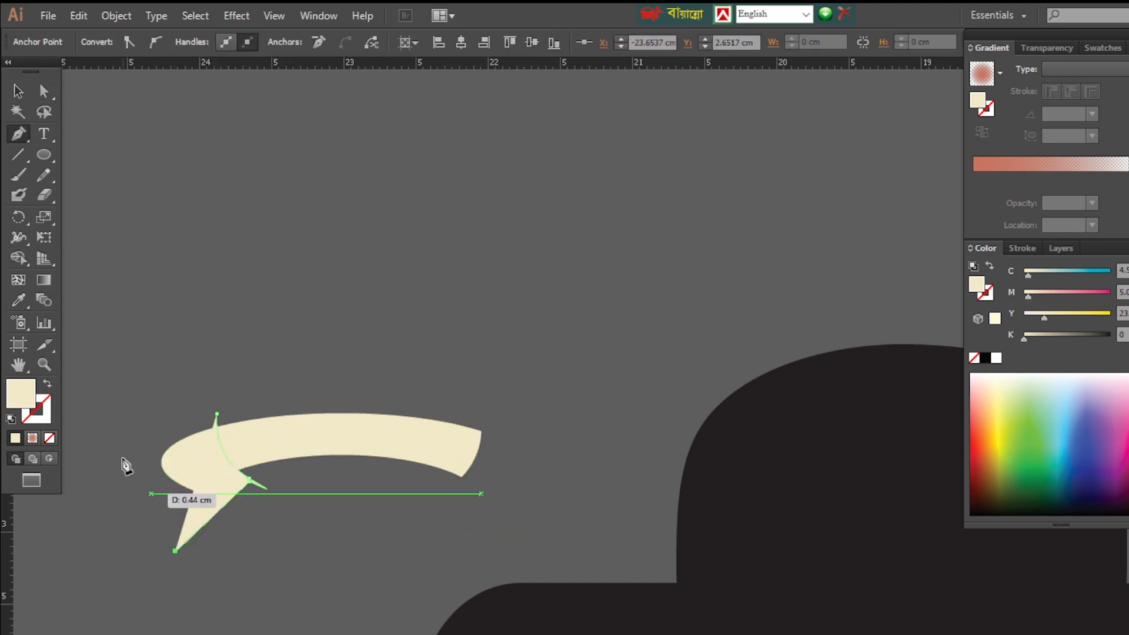
# Cut off the band's left end with an angled shape using Shape Builder, then select the trimmed band.
pyautogui.click(46, 91)
pyautogui.hotkey('ctrl', 'a')
pyautogui.click(18, 259)
pyautogui.keyDown('alt'); pyautogui.moveTo(210, 414); pyautogui.dragTo(203, 456); pyautogui.keyUp('alt')
pyautogui.click(44, 92)
pyautogui.click(443, 493)
pyautogui.keyDown('ctrl'); pyautogui.click(351, 431); pyautogui.keyUp('ctrl')
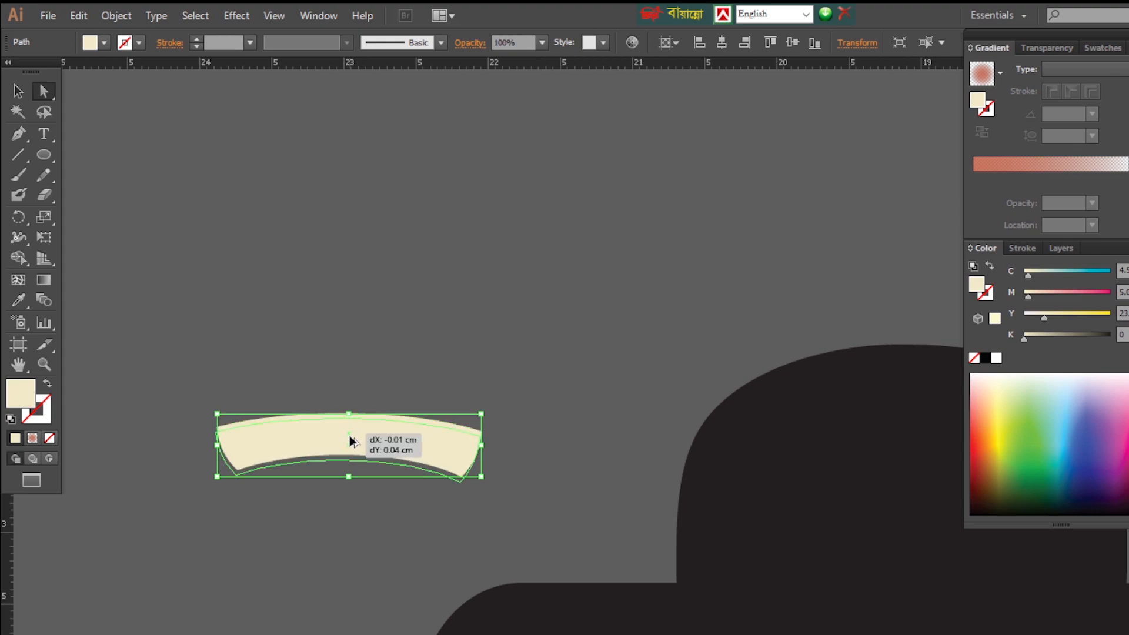
# Duplicate the cream hair band slightly offset vertically and give the copy a darker beige fill.
pyautogui.keyDown('ctrl'); pyautogui.keyDown('alt'); pyautogui.moveTo(350, 450); pyautogui.dragTo(349, 451); pyautogui.keyUp('alt'); pyautogui.keyUp('ctrl')
pyautogui.doubleClick(30, 388)
pyautogui.click(599, 205)
pyautogui.click(968, 187)
pyautogui.moveTo(1035, 277); pyautogui.dragTo(1043, 277)
pyautogui.moveTo(1024, 339); pyautogui.dragTo(1033, 340)
# Trim the overhang of the two bands with Shape Builder, then move and scale the comb onto the black hair.
pyautogui.keyDown('shift'); pyautogui.click(353, 424); pyautogui.keyUp('shift')
pyautogui.hotkey('shift', 'm')
pyautogui.keyDown('alt'); pyautogui.click(390, 475); pyautogui.keyUp('alt')
pyautogui.press('v')
pyautogui.moveTo(422, 436); pyautogui.dragTo(719, 342)
pyautogui.keyDown('shift'); pyautogui.moveTo(778, 383); pyautogui.dragTo(855, 402); pyautogui.keyUp('shift')
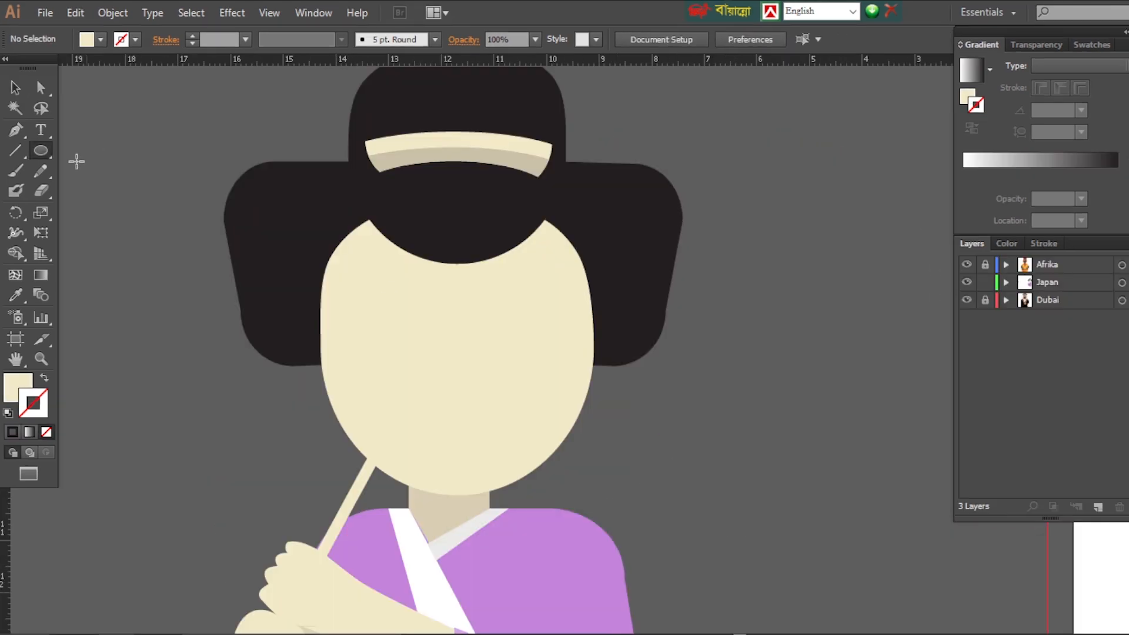
# Draw a flat ellipse on the face's right half, convert its end anchors to corners and narrow it into an almond eye.
pyautogui.moveTo(467, 324); pyautogui.dragTo(574, 348)
pyautogui.moveTo(44, 154); pyautogui.dragTo(95, 166)
pyautogui.hotkey('shift', 'c')
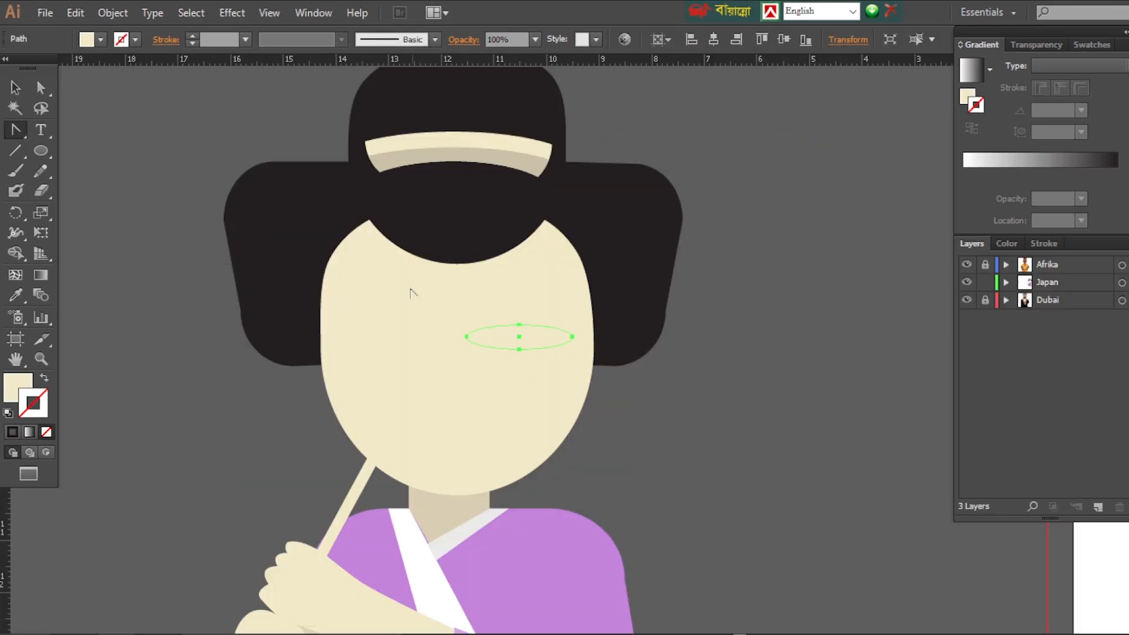
pyautogui.click(466, 337)
pyautogui.click(572, 337)
pyautogui.moveTo(556, 349); pyautogui.dragTo(557, 350)
pyautogui.click(700, 412)
pyautogui.click(511, 335)
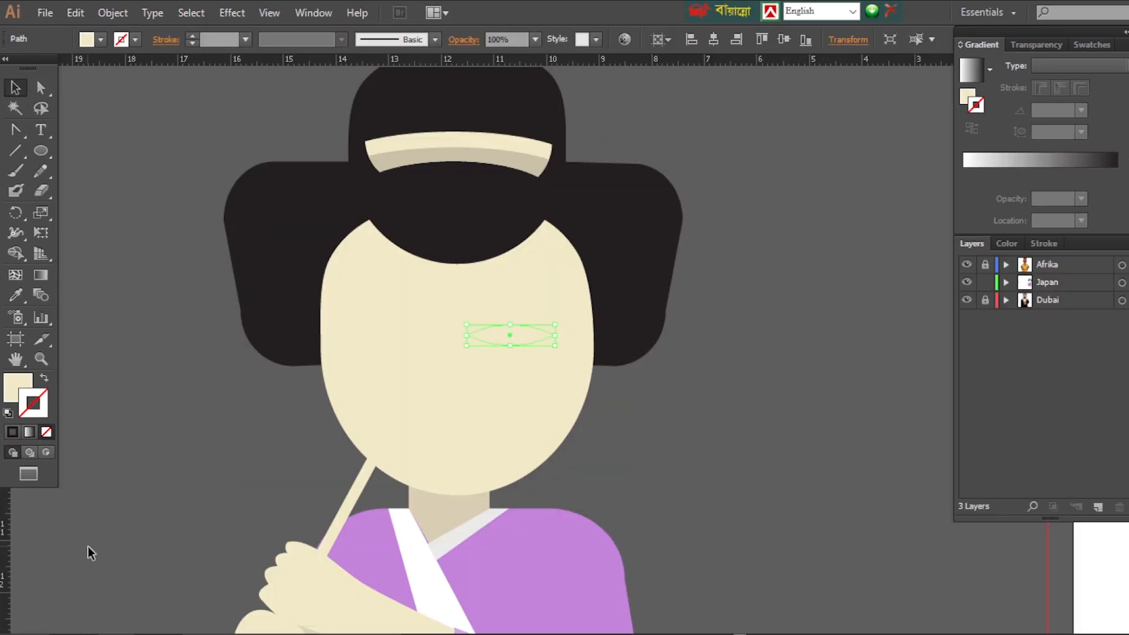
# Outline the almond eye in black and draw a round black iris without stroke over its centre.
pyautogui.click(13, 432)
pyautogui.click(641, 440)
pyautogui.keyDown('ctrl'); pyautogui.moveTo(640, 419); pyautogui.dragTo(389, 269); pyautogui.keyUp('ctrl')
pyautogui.keyDown('shift'); pyautogui.moveTo(627, 343); pyautogui.dragTo(628, 344); pyautogui.keyUp('shift')
pyautogui.keyDown('ctrl'); pyautogui.moveTo(581, 308); pyautogui.dragTo(578, 301); pyautogui.keyUp('ctrl')
pyautogui.click(44, 378)
pyautogui.click(47, 432)
pyautogui.hotkey('ctrl', '-')
pyautogui.hotkey('ctrl', '-')
pyautogui.hotkey('ctrl', '-')
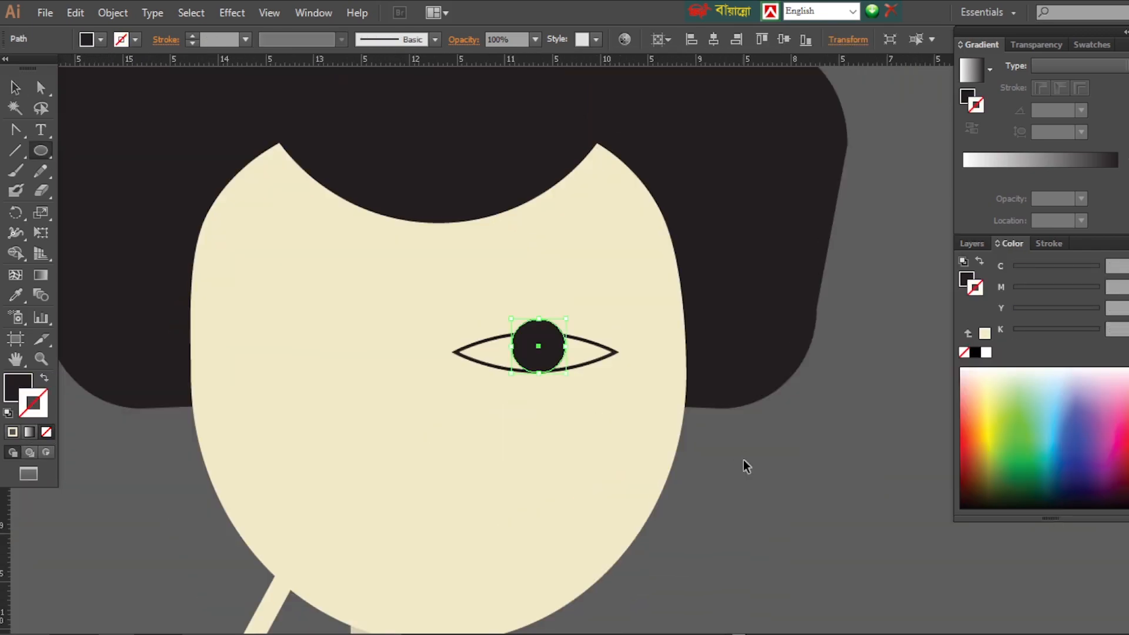
# Cut away the parts of the iris outside the almond outline with Shape Builder.
pyautogui.keyDown('ctrl'); pyautogui.click(743, 459); pyautogui.keyUp('ctrl')
pyautogui.keyDown('ctrl'); pyautogui.moveTo(743, 459); pyautogui.dragTo(435, 294); pyautogui.keyUp('ctrl')
pyautogui.press('a')
pyautogui.click(416, 259)
pyautogui.keyDown('shift'); pyautogui.click(530, 236); pyautogui.keyUp('shift')
pyautogui.hotkey('shift', 'm')
pyautogui.keyDown('alt'); pyautogui.click(415, 202); pyautogui.keyUp('alt')
# Lock the cream face shape.
pyautogui.keyDown('ctrl'); pyautogui.click(632, 339); pyautogui.keyUp('ctrl')
pyautogui.hotkey('ctrl', '-')
pyautogui.hotkey('ctrl', '-')
pyautogui.hotkey('ctrl', '-')
pyautogui.hotkey('ctrl', '-')
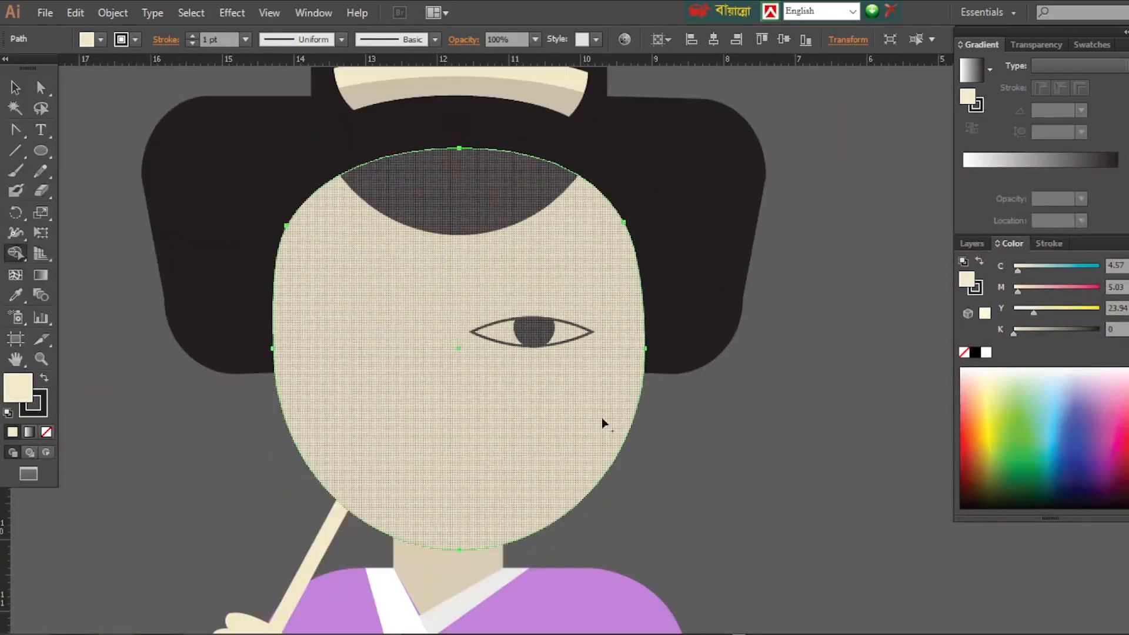
pyautogui.hotkey('ctrl', '2')
# Scale the eye and its iris down slightly and group the eye parts.
pyautogui.press('v')
pyautogui.click(535, 331)
pyautogui.keyDown('shift'); pyautogui.click(569, 335); pyautogui.keyUp('shift')
pyautogui.keyDown('shift'); pyautogui.moveTo(595, 347); pyautogui.dragTo(571, 342); pyautogui.keyUp('shift')
pyautogui.click(559, 358)
pyautogui.click(533, 341)
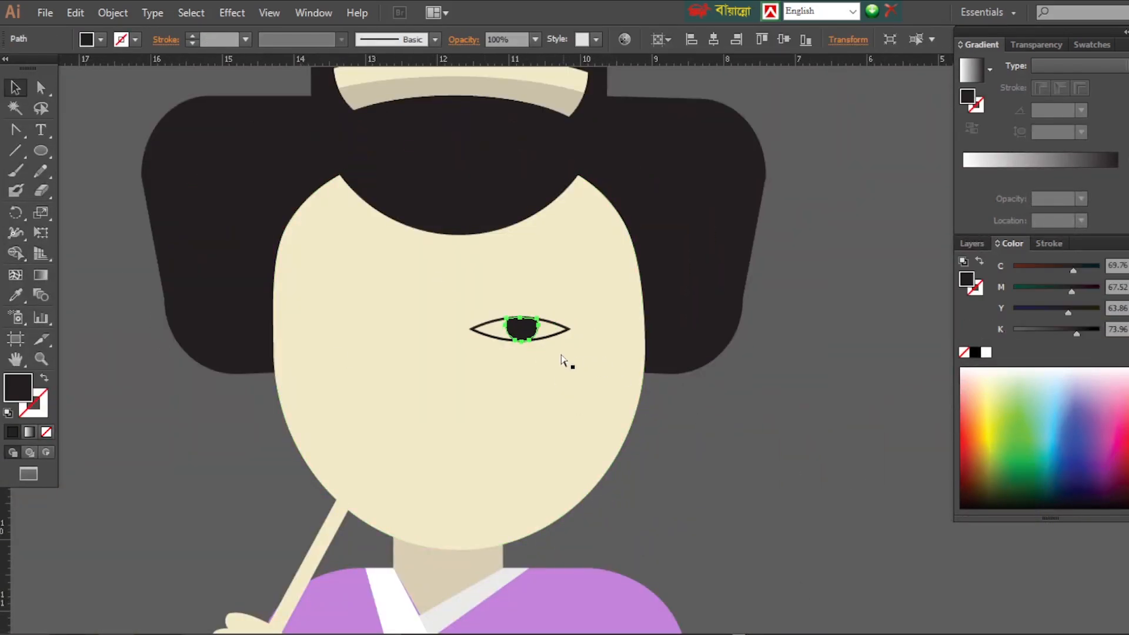
pyautogui.keyDown('shift'); pyautogui.click(528, 328); pyautogui.keyUp('shift')
pyautogui.hotkey('ctrl', 'g')
# Copy the eye to the left half of the face and mirror it.
pyautogui.keyDown('alt'); pyautogui.moveTo(394, 327); pyautogui.dragTo(384, 324); pyautogui.keyUp('alt')
pyautogui.rightClick(386, 323)
pyautogui.click(599, 507)
pyautogui.click(819, 338)
pyautogui.click(941, 376)
pyautogui.click(784, 438)
# Draw a thick black upper lid line on the right eye with the Pen tool, ending in a pointed outer wing.
pyautogui.keyDown('alt'); pyautogui.scroll(2, 466, 330); pyautogui.keyUp('alt')
pyautogui.click(20, 134)
pyautogui.click(638, 314)
pyautogui.moveTo(698, 334); pyautogui.dragTo(711, 346)
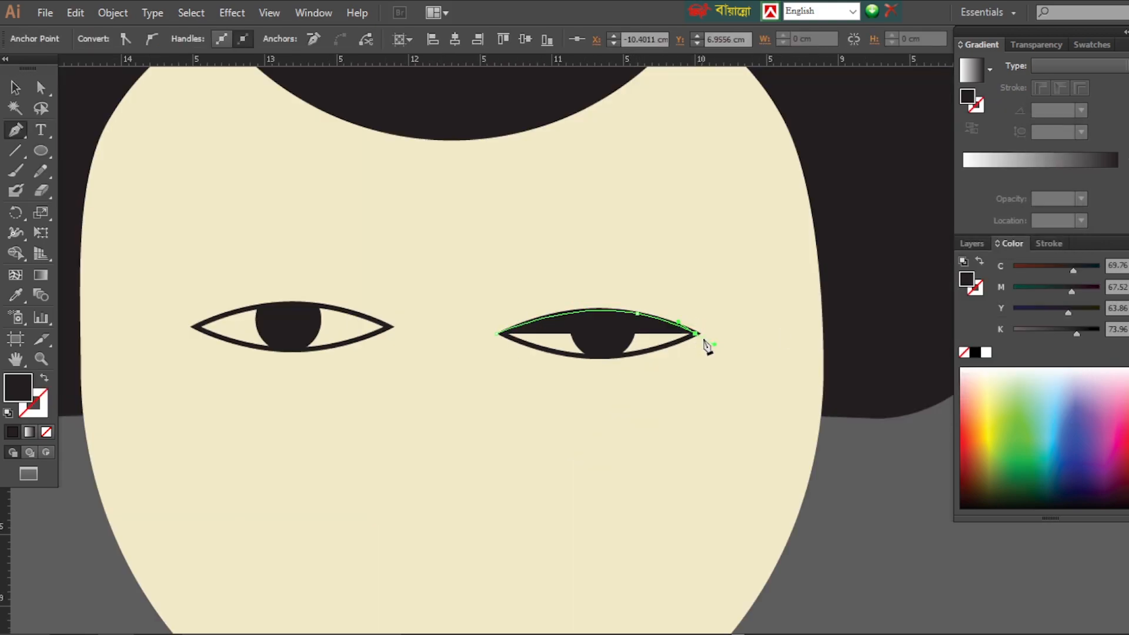
pyautogui.keyDown('ctrl'); pyautogui.click(714, 418); pyautogui.keyUp('ctrl')
# Recolour the right eye's iris a very dark brown.
pyautogui.press('a')
pyautogui.click(602, 338)
pyautogui.doubleClick(18, 388)
pyautogui.click(805, 389)
pyautogui.click(721, 363)
pyautogui.click(957, 183)
pyautogui.click(897, 484)
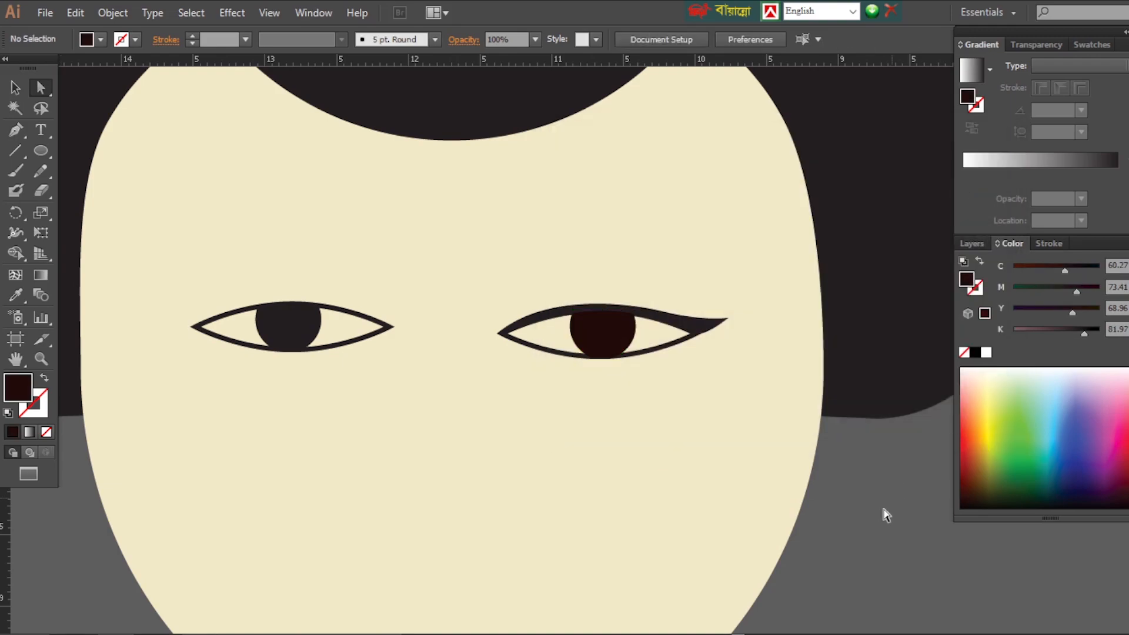
# Lighten the iris's brown fill and add a small black pupil circle at its centre.
pyautogui.keyDown('ctrl'); pyautogui.click(618, 320); pyautogui.keyUp('ctrl')
pyautogui.doubleClick(18, 389)
pyautogui.click(678, 347)
pyautogui.click(957, 183)
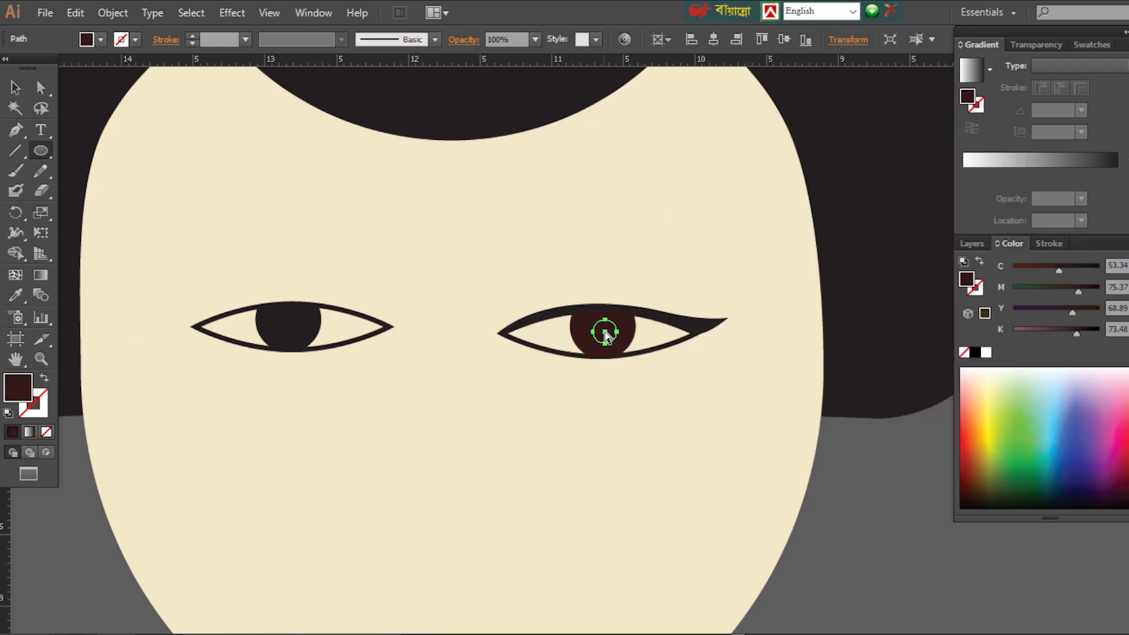
pyautogui.doubleClick(18, 388)
pyautogui.click(559, 395)
pyautogui.click(957, 182)
# Add a small white highlight circle without stroke at the pupil's upper right.
pyautogui.keyDown('ctrl'); pyautogui.click(717, 478); pyautogui.keyUp('ctrl')
pyautogui.press('d')
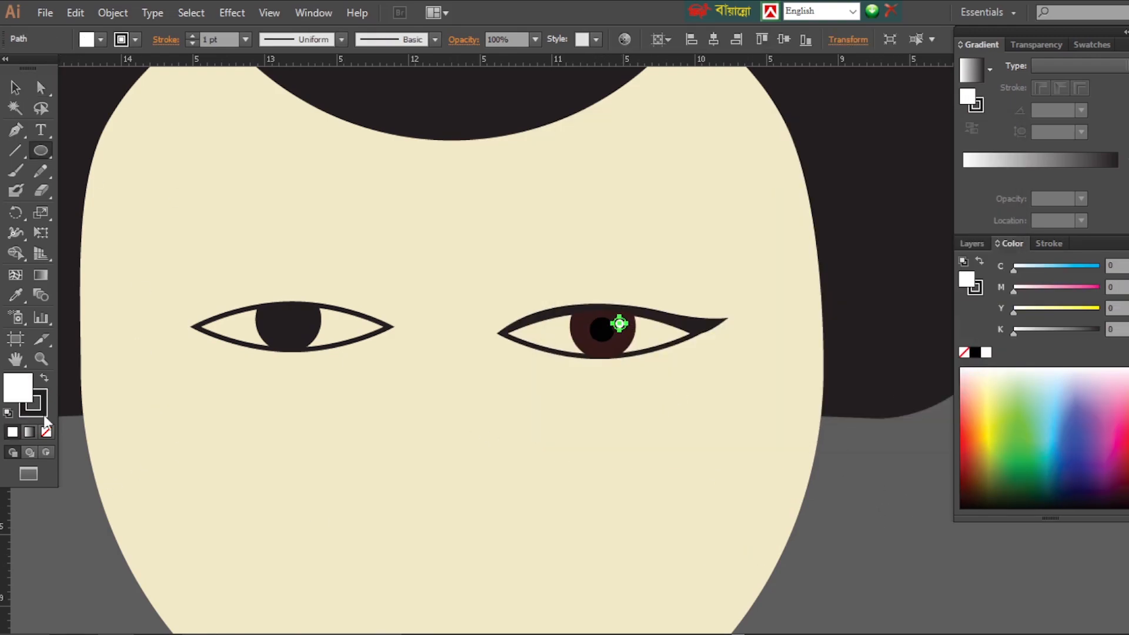
pyautogui.moveTo(618, 322); pyautogui.dragTo(630, 331)
pyautogui.keyDown('ctrl'); pyautogui.click(718, 447); pyautogui.keyUp('ctrl')
pyautogui.scroll(-5, 572, 353)
pyautogui.scroll(5, 569, 376)
# Recolour the right eye's iris to the softer brown #422626.
pyautogui.keyDown('ctrl'); pyautogui.click(600, 297); pyautogui.keyUp('ctrl')
pyautogui.doubleClick(18, 388)
pyautogui.click(646, 336)
pyautogui.click(957, 184)
pyautogui.keyDown('ctrl'); pyautogui.click(596, 355); pyautogui.keyUp('ctrl')
pyautogui.scroll(-5, 596, 355)
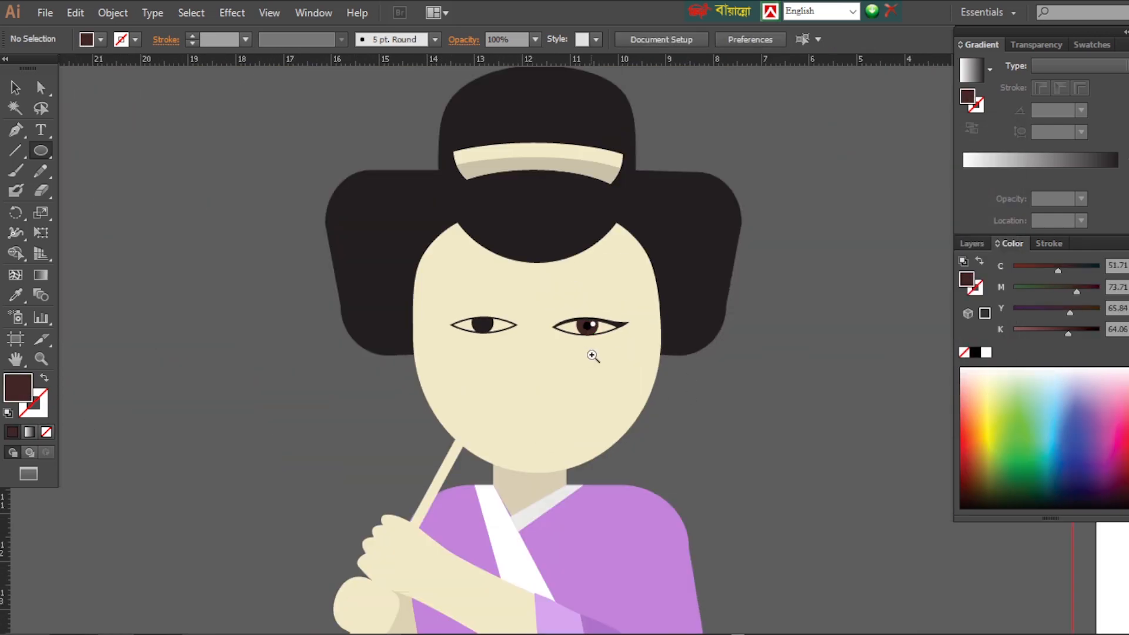
pyautogui.scroll(5, 587, 400)
# Draw a brown circle above the right eye and reshape its anchors into a thin arched eyebrow with a tapered outer end.
pyautogui.moveTo(479, 196); pyautogui.dragTo(653, 370)
pyautogui.click(41, 91)
pyautogui.moveTo(565, 370); pyautogui.dragTo(569, 217)
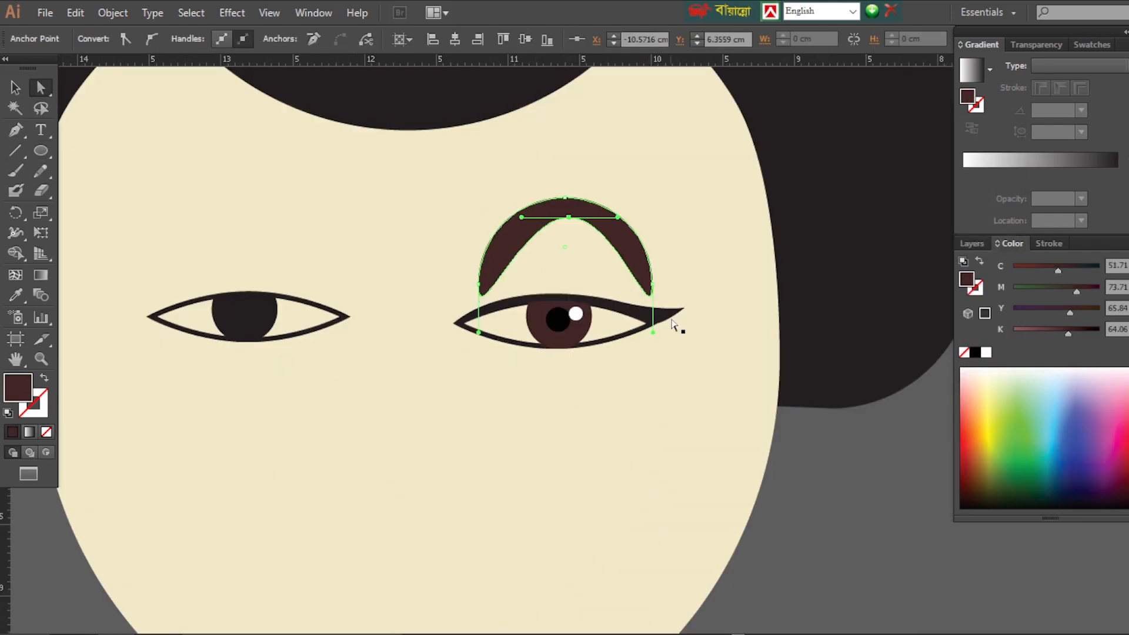
pyautogui.moveTo(653, 284); pyautogui.dragTo(646, 223)
pyautogui.moveTo(647, 179); pyautogui.dragTo(647, 198)
pyautogui.click(646, 224)
pyautogui.moveTo(647, 175); pyautogui.dragTo(647, 187)
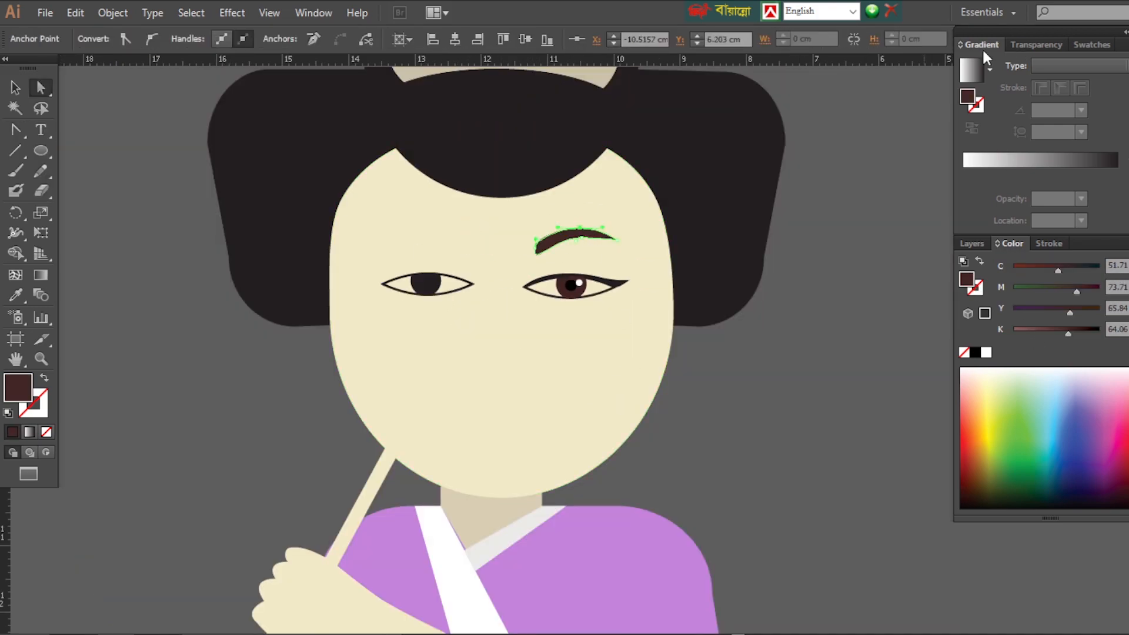
# Fill the eyebrow with a linear gradient from a lighter reddish brown to dark brown, with the midpoint at about 23%.
pyautogui.click(964, 168)
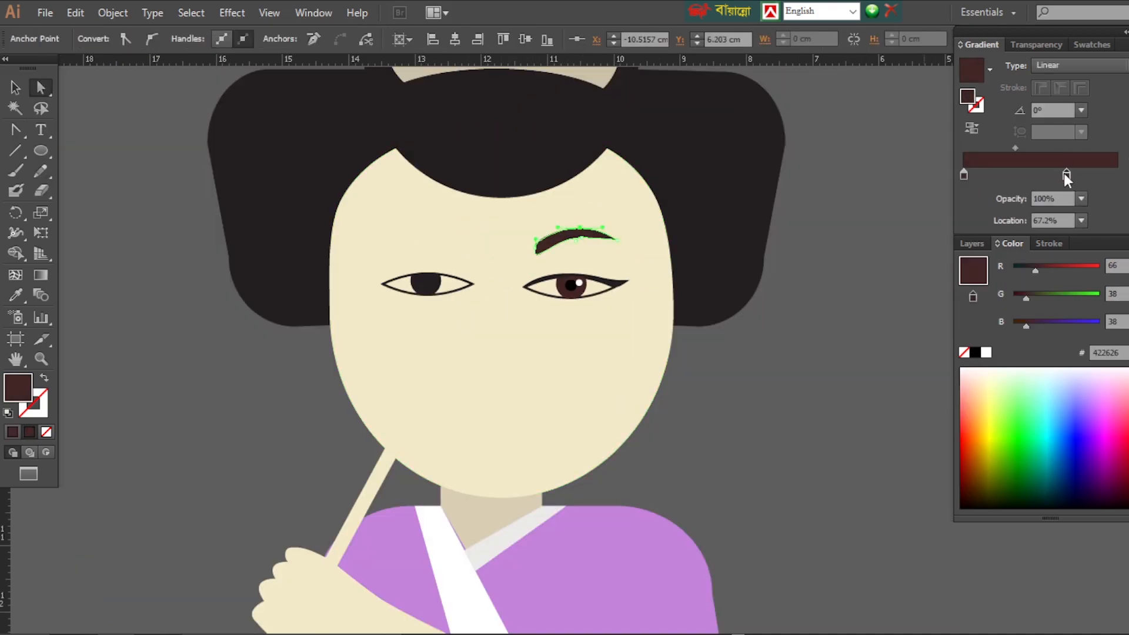
pyautogui.doubleClick(964, 174)
pyautogui.click(1114, 193)
pyautogui.click(1015, 253)
pyautogui.moveTo(1026, 299); pyautogui.dragTo(1008, 299)
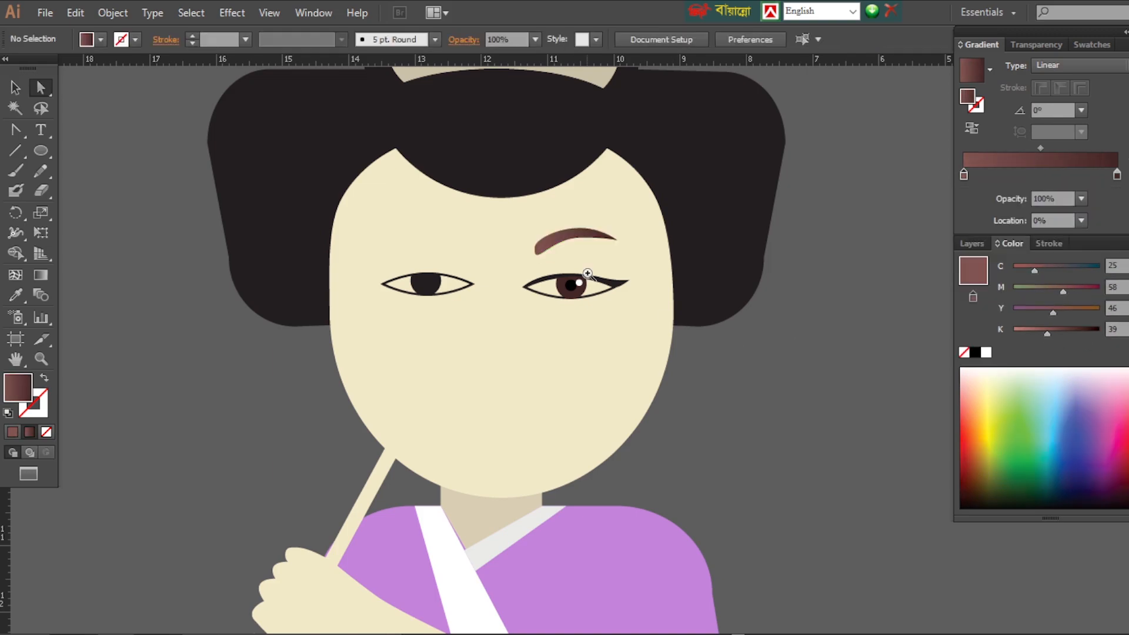
pyautogui.hotkey('ctrl', '+')
pyautogui.click(559, 332)
pyautogui.moveTo(1009, 149); pyautogui.dragTo(1000, 148)
# Reflect a copy of the eyebrow and place it above the left eye.
pyautogui.rightClick(564, 322)
pyautogui.click(782, 454)
pyautogui.click(853, 405)
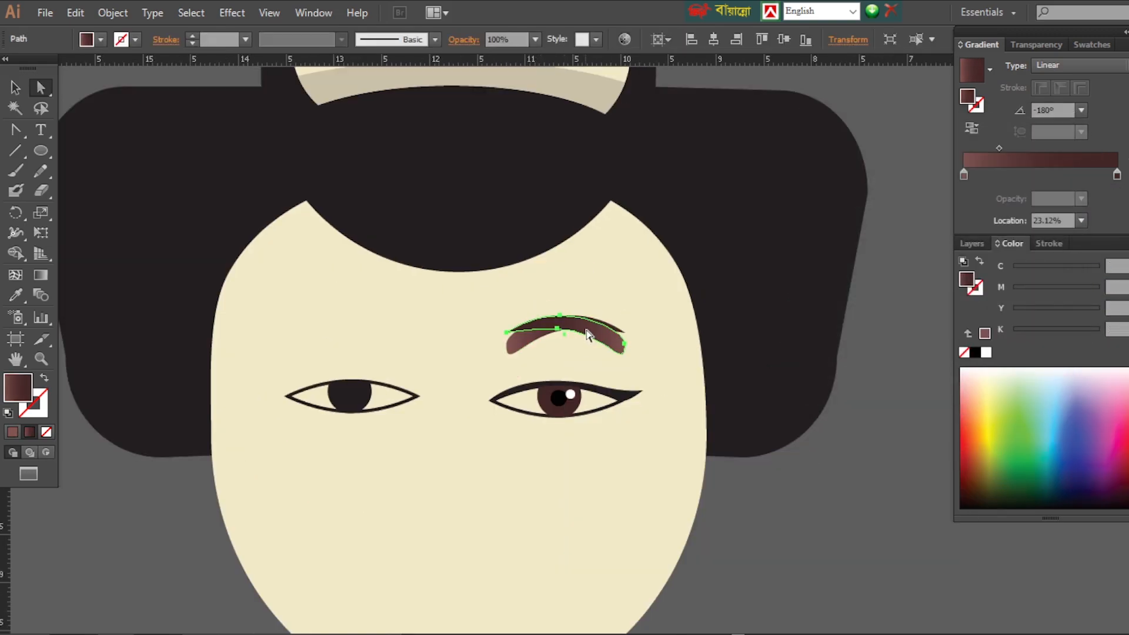
pyautogui.moveTo(588, 330); pyautogui.dragTo(380, 337)
pyautogui.click(439, 372)
pyautogui.click(380, 337)
pyautogui.press('Up')
pyautogui.keyDown('ctrl'); pyautogui.click(532, 519); pyautogui.keyUp('ctrl')
# Replace the plain left eye with a mirrored copy of the grouped, finished right eye.
pyautogui.click(298, 164)
pyautogui.click(15, 88)
pyautogui.press('Delete')
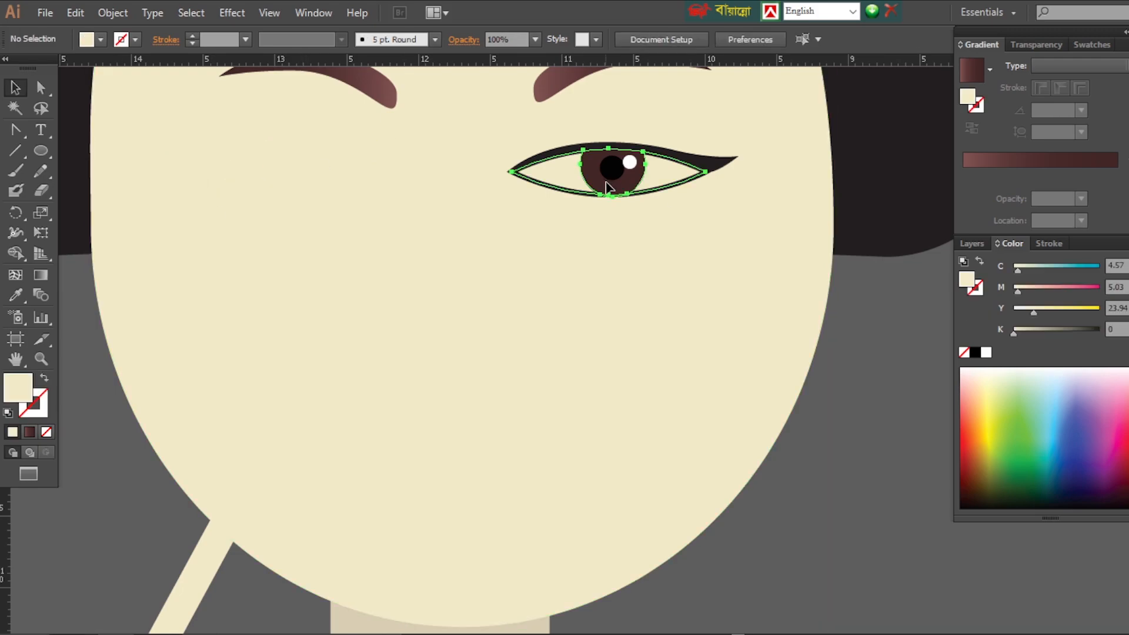
pyautogui.click(605, 184)
pyautogui.hotkey('ctrl', 'g')
pyautogui.rightClick(617, 158)
pyautogui.click(825, 356)
pyautogui.click(854, 372)
pyautogui.click(756, 271)
pyautogui.moveTo(644, 172)
pyautogui.mouseDown()
pyautogui.moveTo(278, 167)
pyautogui.moveTo(637, 169)
pyautogui.mouseUp()
pyautogui.click(857, 531)
# Adjust the positions of the two eyes so they sit evenly spaced beneath the eyebrows.
pyautogui.hotkey('ctrl', '-')
pyautogui.hotkey('ctrl', '-')
pyautogui.moveTo(462, 214); pyautogui.dragTo(433, 210)
pyautogui.moveTo(599, 207); pyautogui.dragTo(608, 207)
pyautogui.click(431, 260)
pyautogui.moveTo(431, 260); pyautogui.dragTo(436, 260)
pyautogui.click(798, 420)
# Draw a short horizontal mouth line on the lower face with the Pen tool and give it a bright red stroke.
pyautogui.hotkey('ctrl', '+')
pyautogui.moveTo(556, 402); pyautogui.dragTo(610, 340)
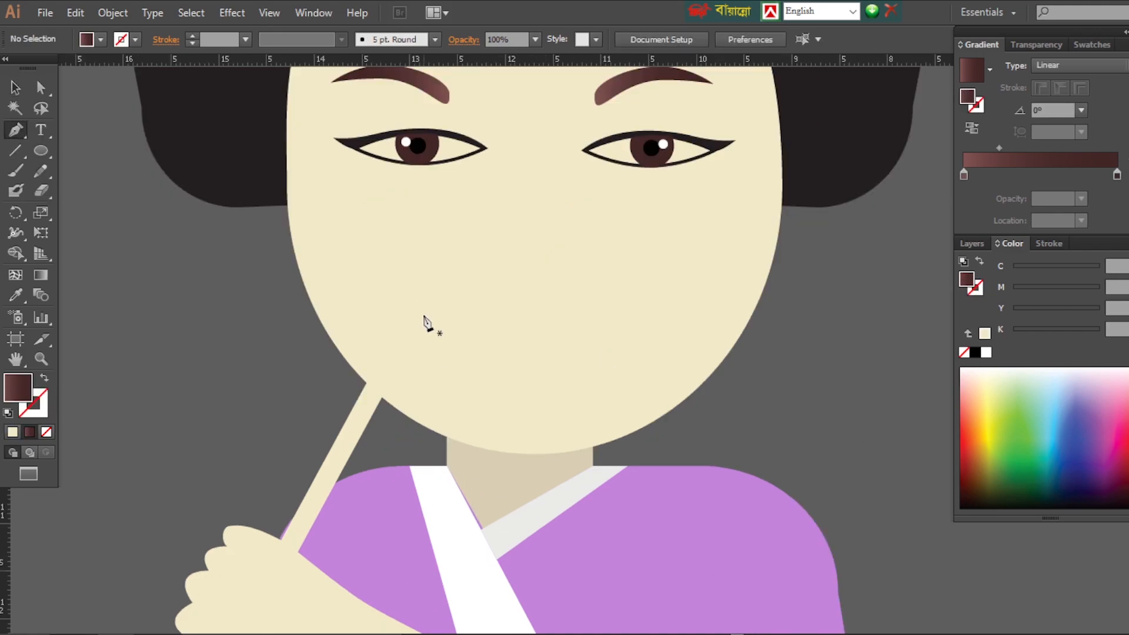
pyautogui.hotkey('ctrl', 'z')
pyautogui.click(474, 329)
pyautogui.click(595, 329)
pyautogui.doubleClick(42, 401)
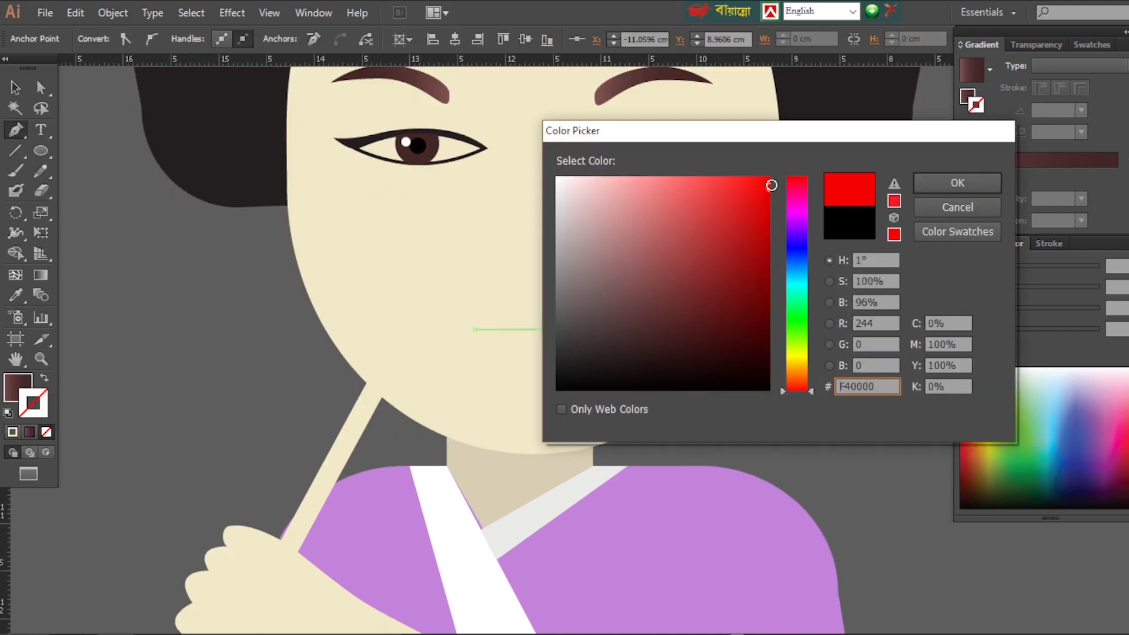
pyautogui.click(767, 190)
pyautogui.click(958, 182)
# Vary the mouth line's thickness with the Width tool so the ends are thicker than the middle, and give it round caps and joins.
pyautogui.scroll(2, 600, 353)
pyautogui.hotkey('shift', 'w')
pyautogui.scroll(3, 527, 302)
pyautogui.moveTo(562, 378); pyautogui.dragTo(562, 387)
pyautogui.moveTo(232, 380); pyautogui.dragTo(231, 406)
pyautogui.moveTo(881, 375); pyautogui.dragTo(881, 401)
pyautogui.click(1049, 244)
pyautogui.click(1039, 287)
pyautogui.click(1039, 308)
pyautogui.scroll(-5, 615, 388)
pyautogui.keyDown('ctrl'); pyautogui.click(616, 388); pyautogui.keyUp('ctrl')
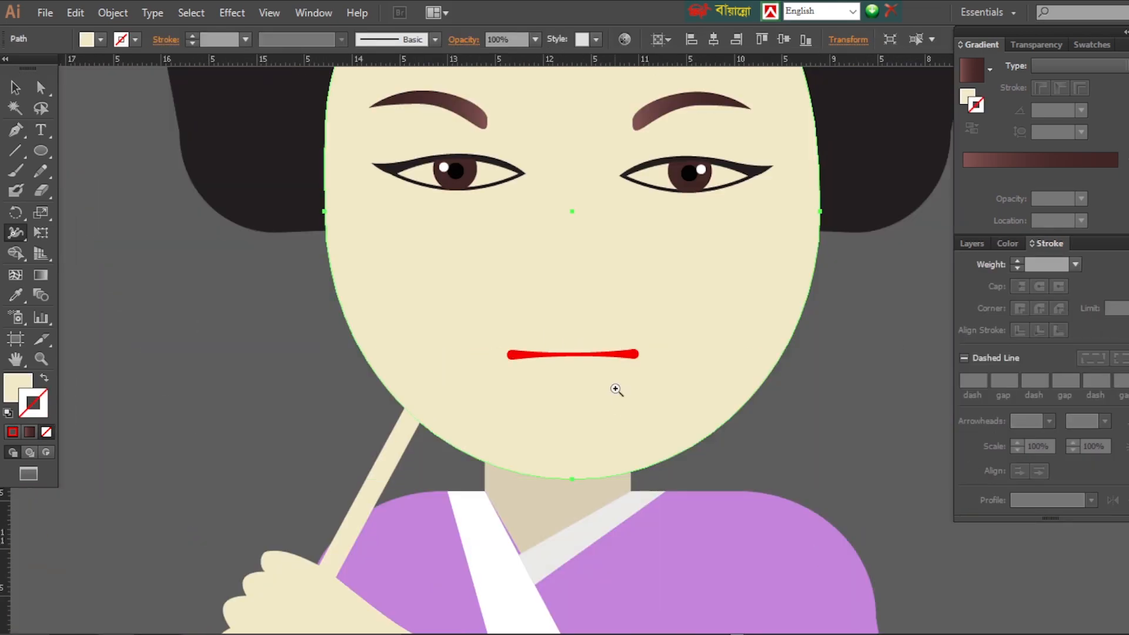
# Draw two overlapping red circles side by side on the mouth line to form the upper lip.
pyautogui.scroll(1, 653, 378)
pyautogui.click(17, 133)
pyautogui.click(41, 151)
pyautogui.moveTo(530, 142); pyautogui.dragTo(584, 195)
pyautogui.moveTo(571, 182)
pyautogui.mouseDown()
pyautogui.moveTo(490, 291)
pyautogui.moveTo(546, 287)
pyautogui.mouseUp()
pyautogui.keyDown('shift'); pyautogui.click(479, 287); pyautogui.keyUp('shift')
pyautogui.click(1007, 243)
pyautogui.doubleClick(968, 279)
pyautogui.click(967, 196)
pyautogui.click(707, 387)
# Draw a larger circle for the lower lip, centre it beneath the upper lip circles and sample the mouth line's red fill.
pyautogui.scroll(-2, 549, 318)
pyautogui.scroll(1, 549, 318)
pyautogui.keyDown('ctrl'); pyautogui.click(549, 319); pyautogui.keyUp('ctrl')
pyautogui.click(41, 150)
pyautogui.moveTo(490, 361)
pyautogui.mouseDown()
pyautogui.moveTo(529, 416)
pyautogui.moveTo(566, 437)
pyautogui.mouseUp()
pyautogui.click(46, 434)
pyautogui.moveTo(567, 362); pyautogui.dragTo(604, 324)
pyautogui.click(570, 425)
pyautogui.doubleClick(584, 427)
pyautogui.press('Escape')
pyautogui.moveTo(534, 374); pyautogui.dragTo(534, 374)
pyautogui.press('i')
pyautogui.click(618, 378)
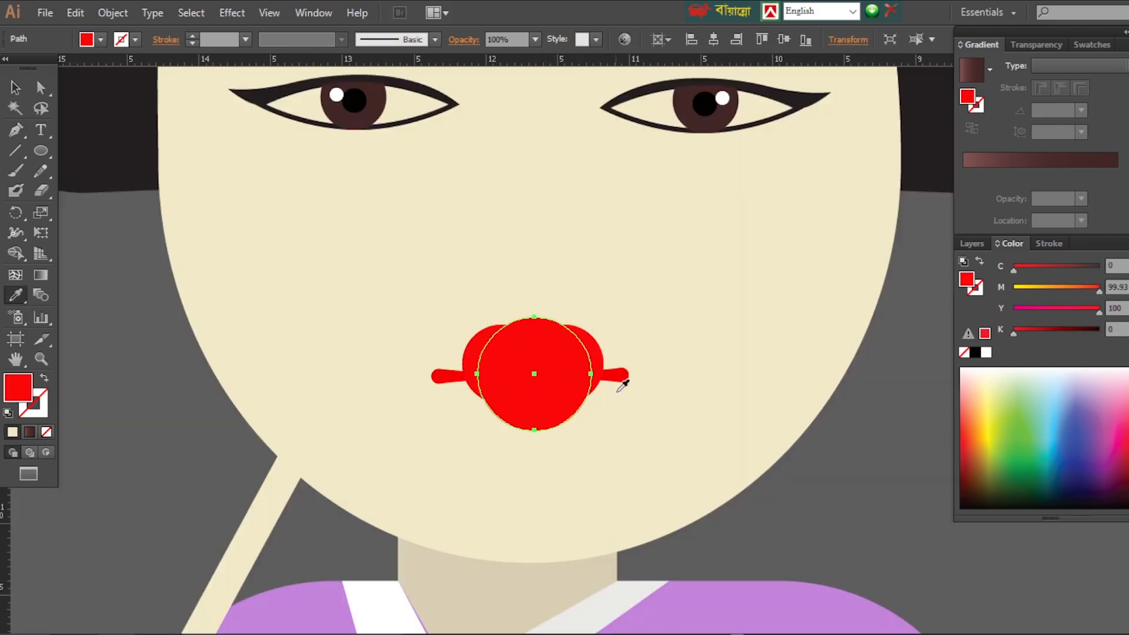
# Darken the mouth line's stroke to a red with magenta 100, yellow 100 and black 19.
pyautogui.scroll(2, 565, 422)
pyautogui.press('a')
pyautogui.click(621, 240)
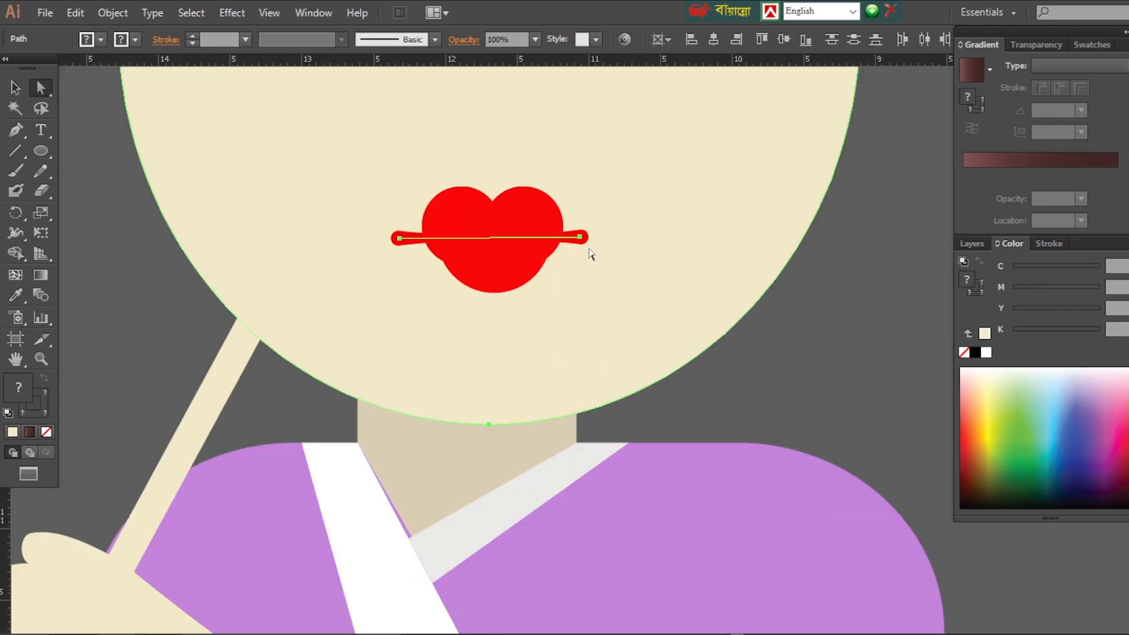
pyautogui.moveTo(1014, 329); pyautogui.dragTo(1042, 338)
pyautogui.click(809, 325)
pyautogui.hotkey('ctrl', '-')
pyautogui.hotkey('ctrl', '-')
pyautogui.hotkey('ctrl', '-')
pyautogui.hotkey('ctrl', '-')
pyautogui.hotkey('ctrl', '-')
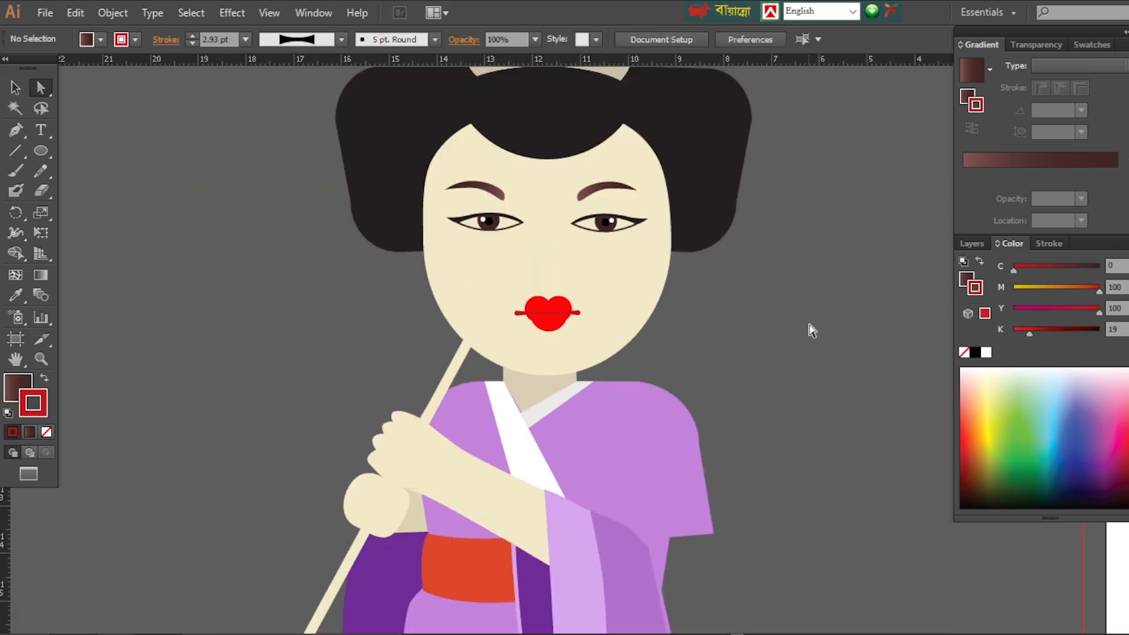
pyautogui.click(638, 253)
pyautogui.keyDown('shift'); pyautogui.click(486, 232); pyautogui.keyUp('shift')
pyautogui.click(559, 176)
pyautogui.keyDown('shift'); pyautogui.click(579, 203); pyautogui.keyUp('shift')
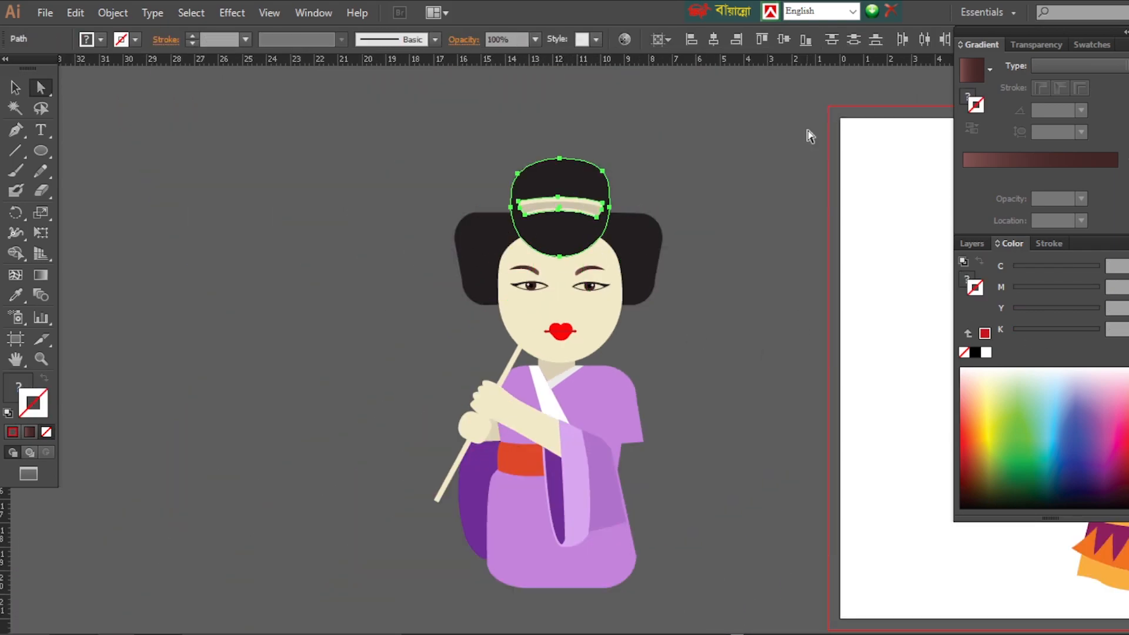
pyautogui.click(806, 133)
# Draw a small upright ellipse for an ear beside the head and fill it with the face's sampled skin colour.
pyautogui.keyDown('ctrl'); pyautogui.click(662, 364); pyautogui.keyUp('ctrl')
pyautogui.keyDown('ctrl'); pyautogui.click(517, 291); pyautogui.keyUp('ctrl')
pyautogui.keyDown('ctrl'); pyautogui.click(518, 291); pyautogui.keyUp('ctrl')
pyautogui.moveTo(218, 327); pyautogui.dragTo(217, 326)
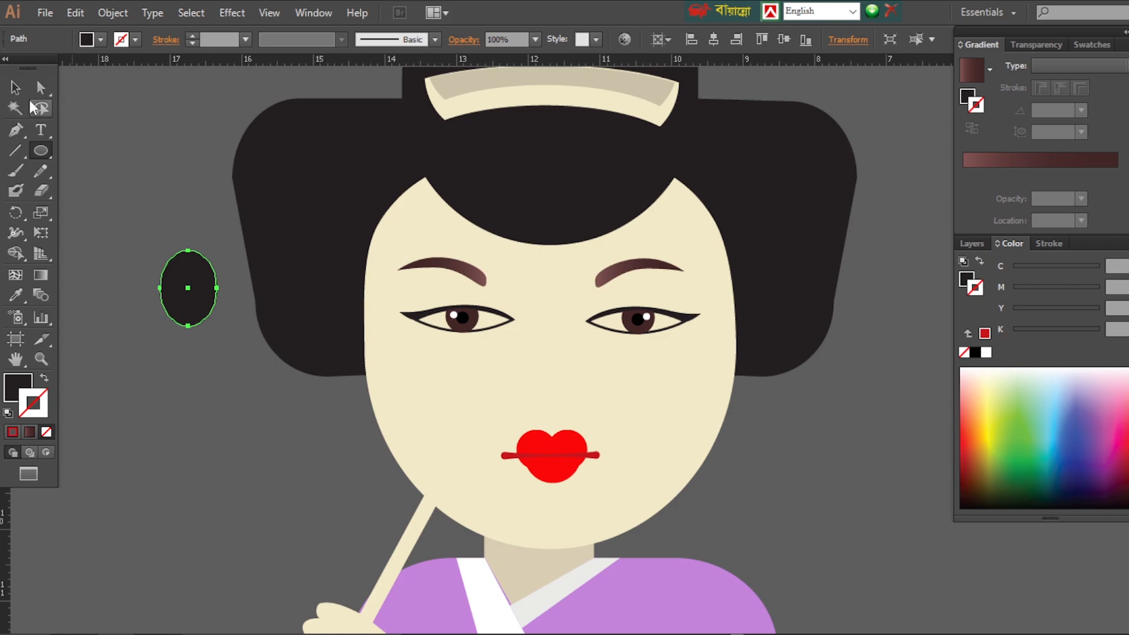
pyautogui.click(15, 296)
pyautogui.click(400, 359)
# Position the tilted ear against the side of the face and place a reflected copy on the opposite side.
pyautogui.click(15, 88)
pyautogui.click(676, 553)
pyautogui.moveTo(361, 349); pyautogui.dragTo(747, 353)
pyautogui.rightClick(353, 346)
pyautogui.moveTo(405, 297)
pyautogui.click(574, 360)
pyautogui.click(518, 400)
pyautogui.click(831, 448)
# Lower both side hair shapes slightly and nudge the right ear up level with the left ear.
pyautogui.click(353, 250)
pyautogui.keyDown('shift'); pyautogui.click(774, 246); pyautogui.keyUp('shift')
pyautogui.hotkey('shift', 'Down')
pyautogui.hotkey('shift', 'Down')
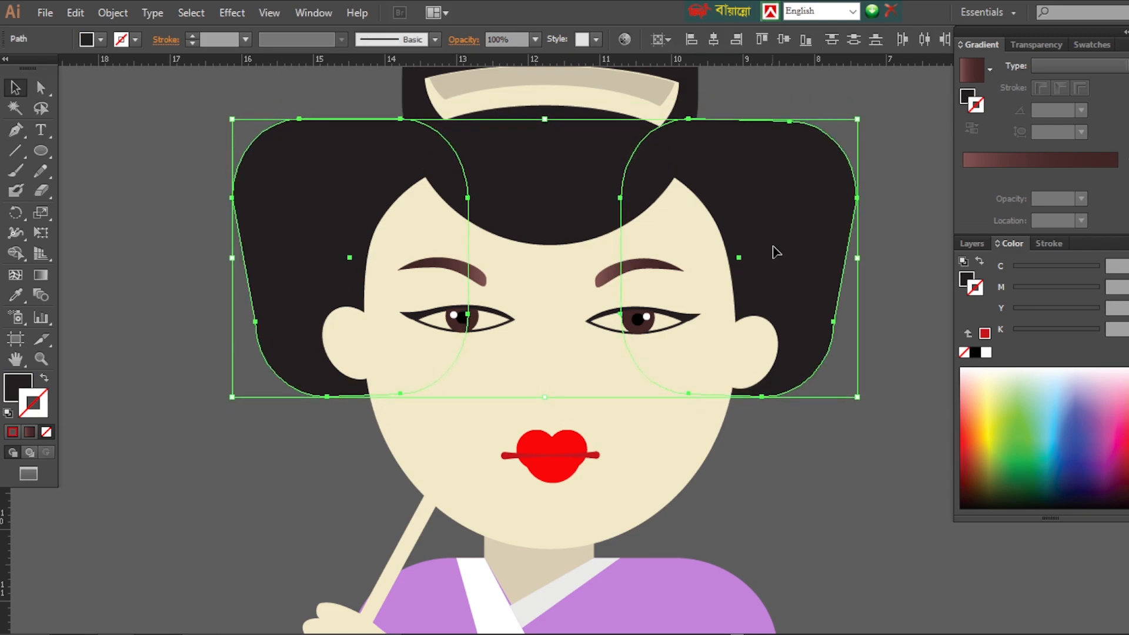
pyautogui.press('Up')
pyautogui.press('Up')
pyautogui.click(753, 346)
pyautogui.press('Up')
pyautogui.press('Up')
pyautogui.press('Up')
pyautogui.press('Up')
pyautogui.press('Up')
# Fill the left ear with the darker skin tone DBCDA2 and sample the same colour for the right ear.
pyautogui.click(350, 341)
pyautogui.doubleClick(17, 387)
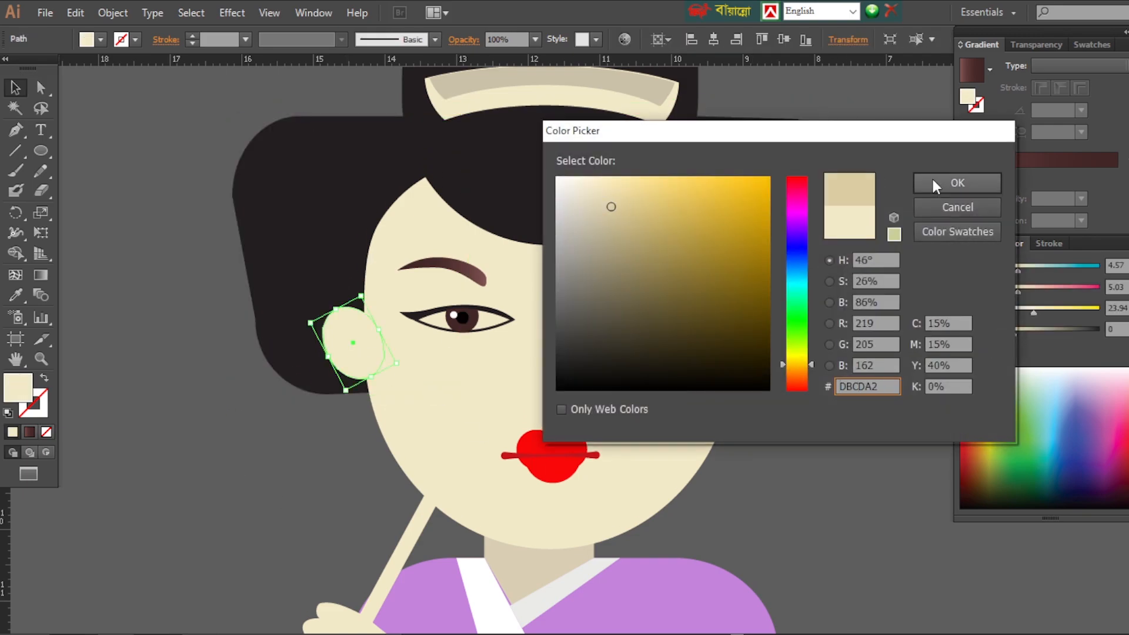
pyautogui.click(945, 184)
pyautogui.click(752, 344)
pyautogui.press('i')
pyautogui.click(360, 339)
# Remove the parts of both ears that overlap the face with the Shape Builder tool.
pyautogui.press('a')
pyautogui.click(294, 438)
pyautogui.click(664, 377)
pyautogui.click(728, 347)
pyautogui.press('a')
pyautogui.click(347, 341)
pyautogui.keyDown('shift'); pyautogui.click(424, 379); pyautogui.keyUp('shift')
pyautogui.hotkey('shift', 'm')
pyautogui.click(377, 347)
pyautogui.press('a')
# Draw a large wide ellipse around the head without fill, tilt it clockwise and adjust its size.
pyautogui.hotkey('ctrl', '-')
pyautogui.hotkey('ctrl', '-')
pyautogui.hotkey('ctrl', '-')
pyautogui.click(44, 152)
pyautogui.moveTo(327, 205); pyautogui.dragTo(643, 404)
pyautogui.press('v')
pyautogui.press('/')
pyautogui.moveTo(650, 197); pyautogui.dragTo(685, 268)
pyautogui.moveTo(502, 283); pyautogui.dragTo(502, 282)
pyautogui.moveTo(359, 222); pyautogui.dragTo(340, 216)
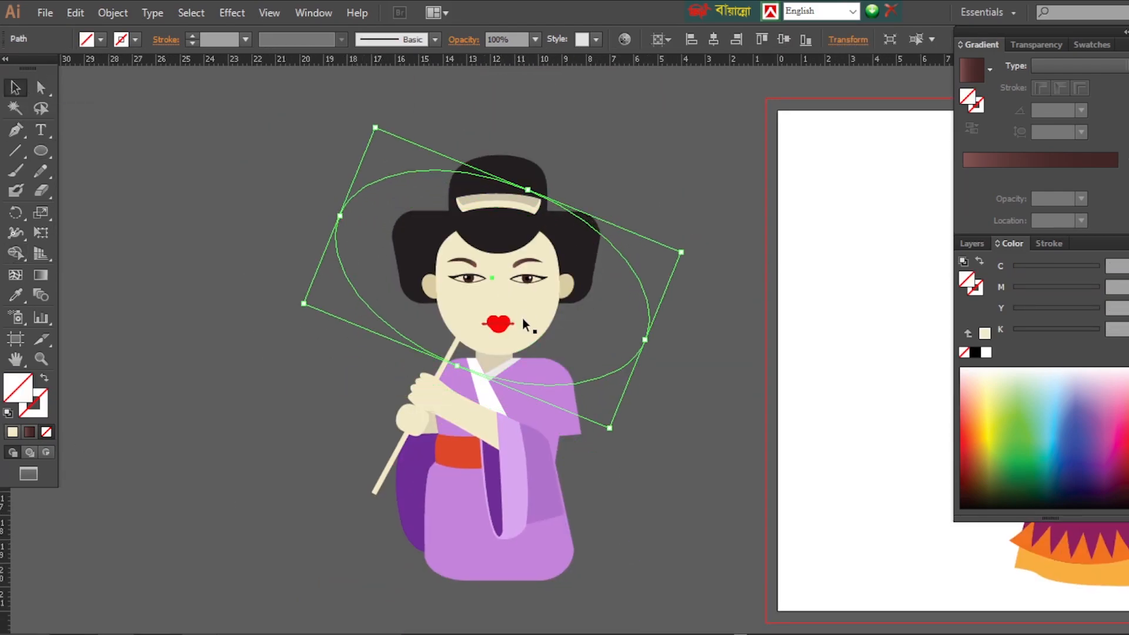
pyautogui.moveTo(691, 248); pyautogui.dragTo(689, 253)
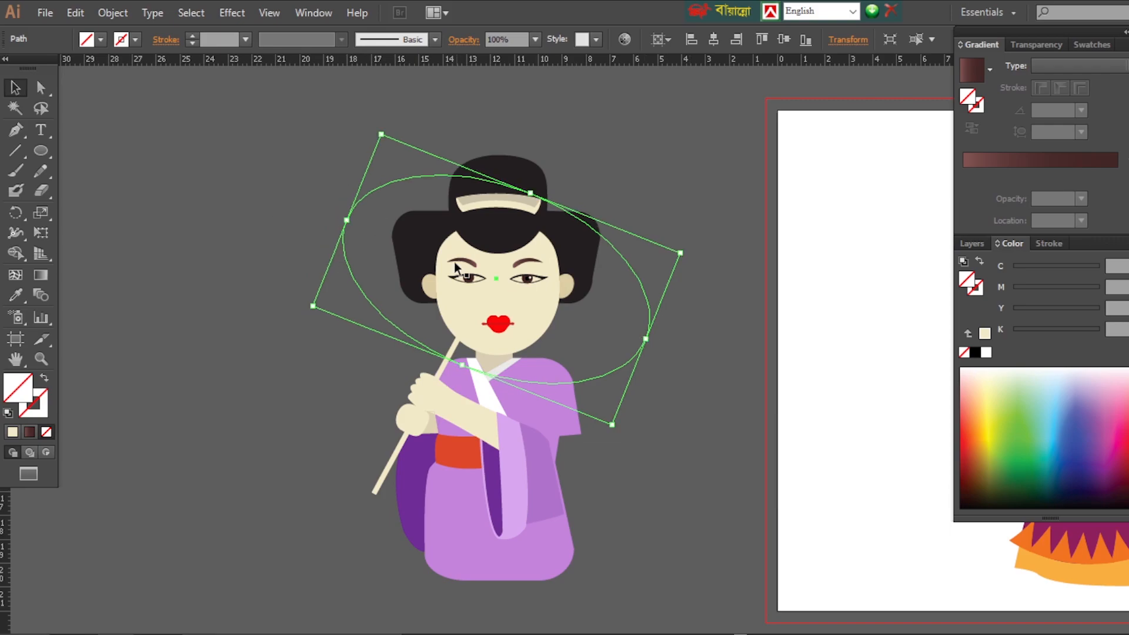
# Fill the large tilted ellipse with bright red and send it behind the figure.
pyautogui.doubleClick(19, 391)
pyautogui.click(764, 182)
pyautogui.click(953, 184)
pyautogui.hotkey('ctrl', 'shift', '[')
pyautogui.click(41, 88)
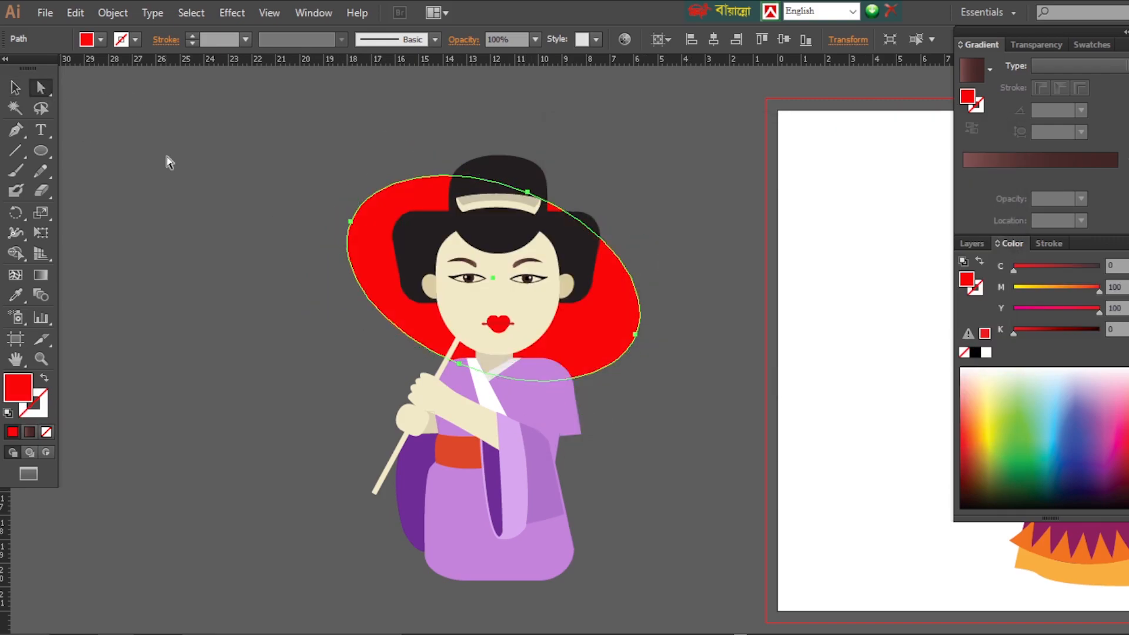
# Move the red ellipse off the figure into the empty space to its left.
pyautogui.click(253, 329)
pyautogui.click(374, 494)
pyautogui.click(1049, 243)
pyautogui.click(627, 457)
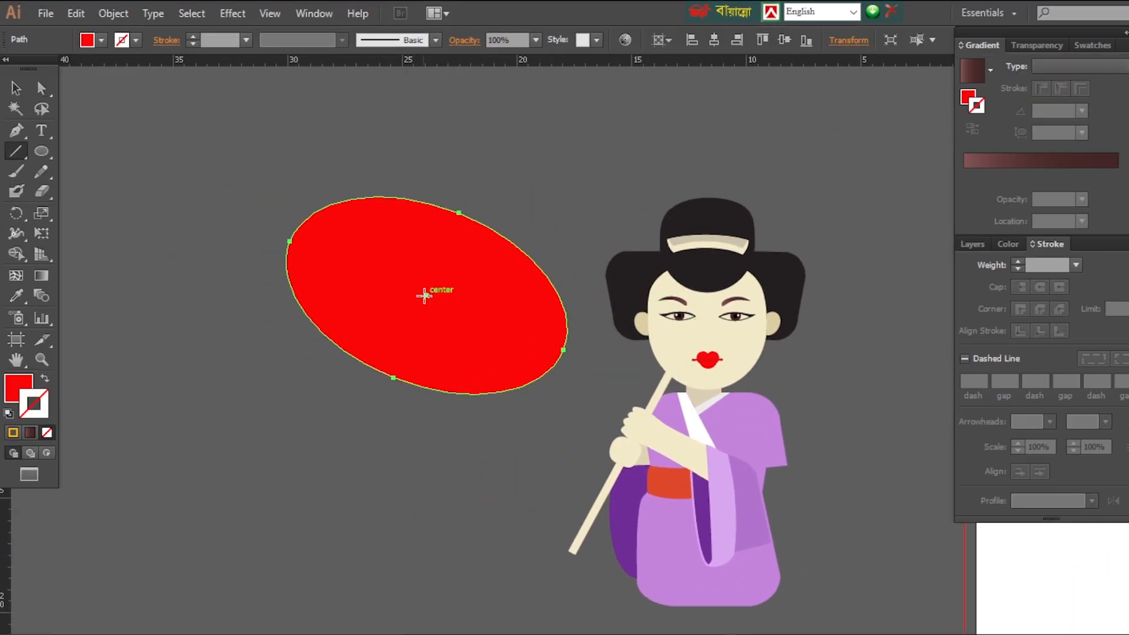
# Draw a thick yellow-orange line from the red ellipse's centre past its upper edge and taper it towards the centre with the Width tool.
pyautogui.moveTo(496, 189); pyautogui.dragTo(540, 182)
pyautogui.keyDown('ctrl'); pyautogui.click(479, 176); pyautogui.keyUp('ctrl')
pyautogui.hotkey('shift', 'w')
pyautogui.moveTo(427, 346); pyautogui.dragTo(428, 348)
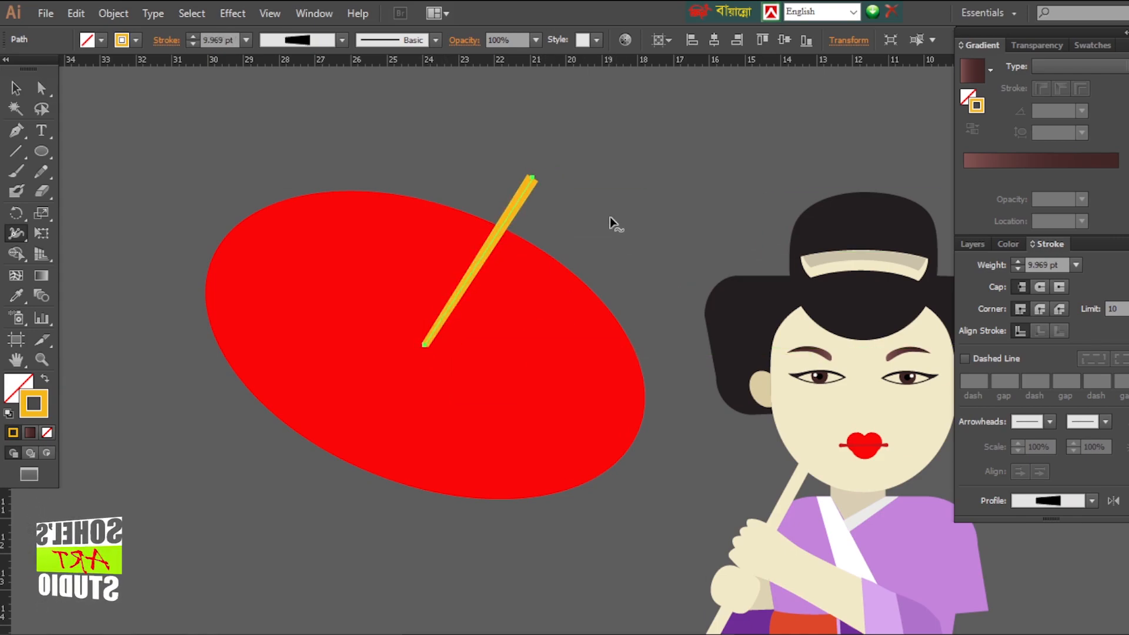
# Rotate copies of the tapered line around the ellipse's centre at 30° intervals to make a full ring of rays.
pyautogui.click(16, 213)
pyautogui.keyDown('alt'); pyautogui.click(425, 346); pyautogui.keyUp('alt')
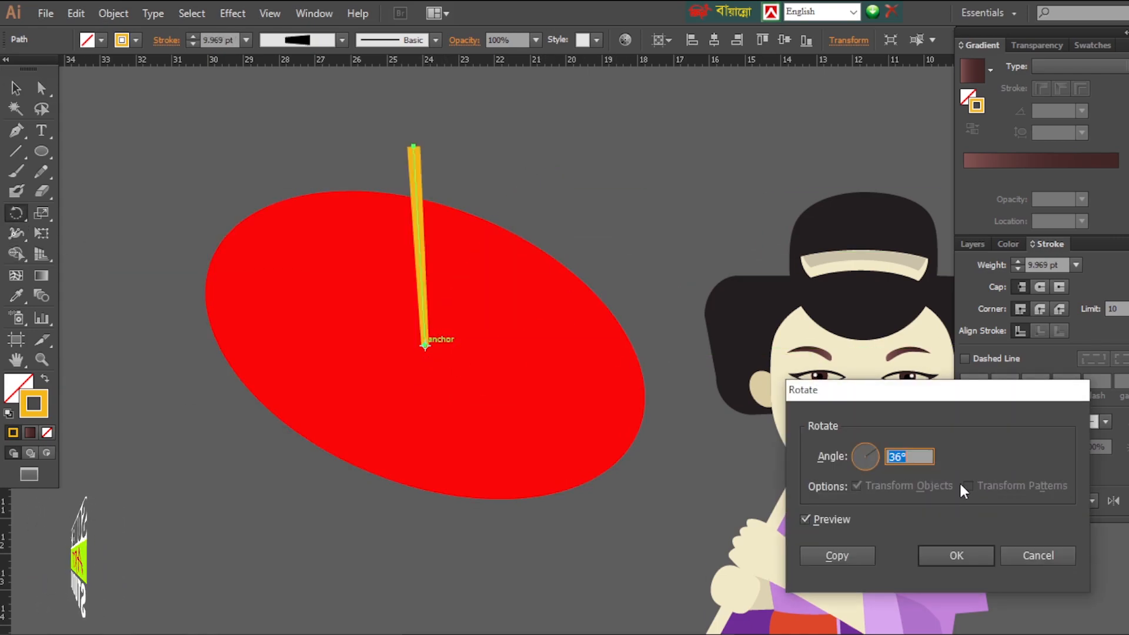
pyautogui.write('30')
pyautogui.click(806, 519)
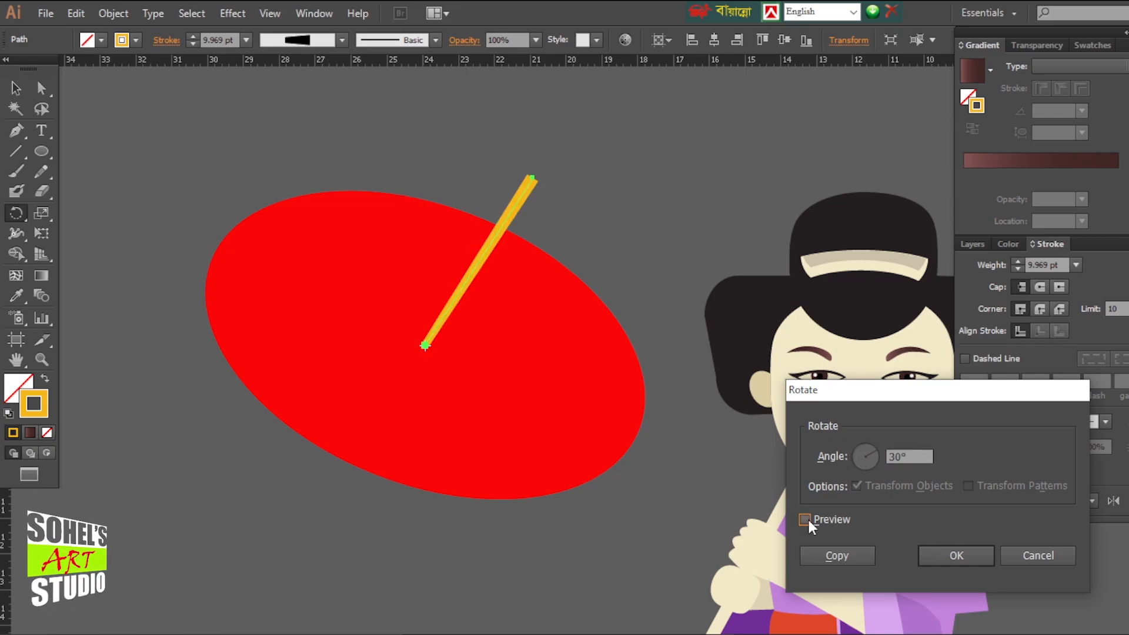
pyautogui.click(838, 556)
pyautogui.hotkey('ctrl', 'd')
pyautogui.hotkey('ctrl', 'd')
pyautogui.hotkey('ctrl', 'd')
pyautogui.hotkey('ctrl', 'd')
pyautogui.hotkey('ctrl', 'd')
pyautogui.hotkey('ctrl', 'd')
pyautogui.hotkey('ctrl', 'd')
pyautogui.hotkey('ctrl', 'd')
pyautogui.hotkey('ctrl', 'd')
pyautogui.hotkey('ctrl', 'd')
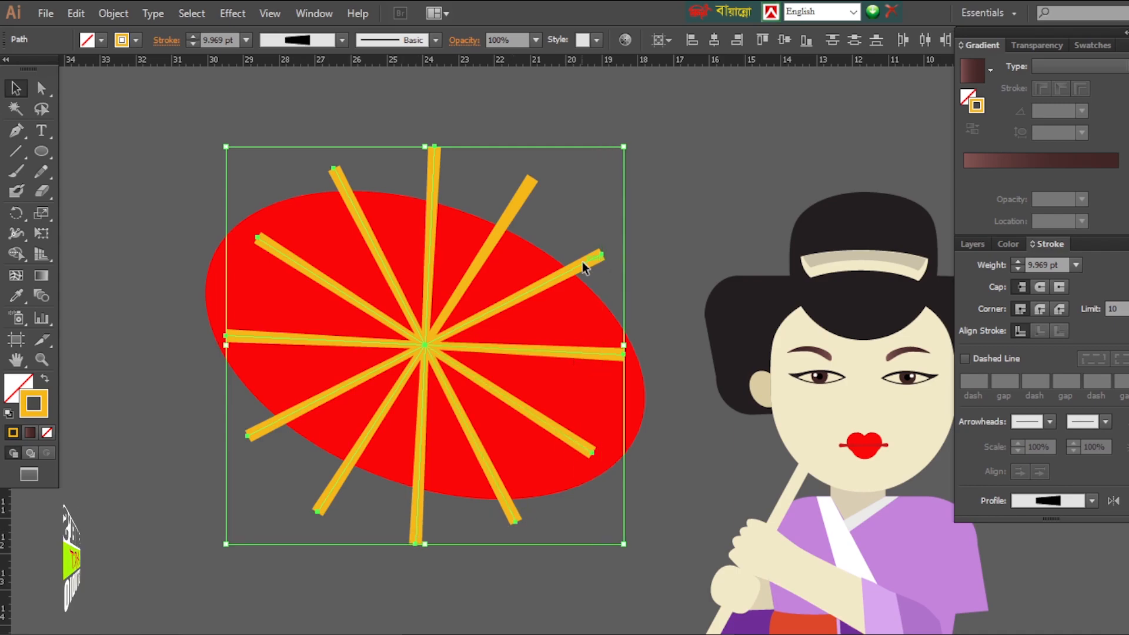
# Paste a copy of the rays in place and rotate it slightly so the new rays fill the gaps.
pyautogui.hotkey('ctrl', 'c')
pyautogui.hotkey('ctrl', 'v')
pyautogui.hotkey('ctrl', 'z')
pyautogui.hotkey('ctrl', 'f')
pyautogui.moveTo(627, 140); pyautogui.dragTo(710, 160)
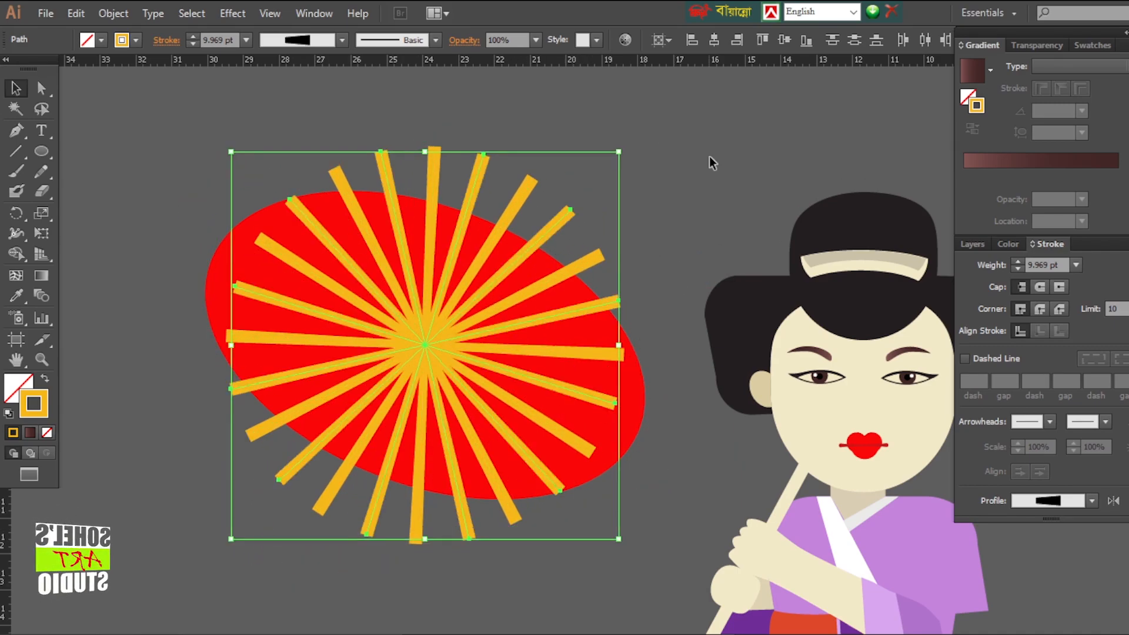
pyautogui.click(710, 159)
# Lengthen the rays that end inside the red ellipse so they all reach beyond its edge.
pyautogui.hotkey('ctrl', '-')
pyautogui.hotkey('ctrl', '-')
pyautogui.scroll(3, 406, 325)
pyautogui.click(507, 336)
pyautogui.moveTo(461, 323); pyautogui.dragTo(399, 304)
pyautogui.click(531, 280)
pyautogui.moveTo(494, 256); pyautogui.dragTo(447, 227)
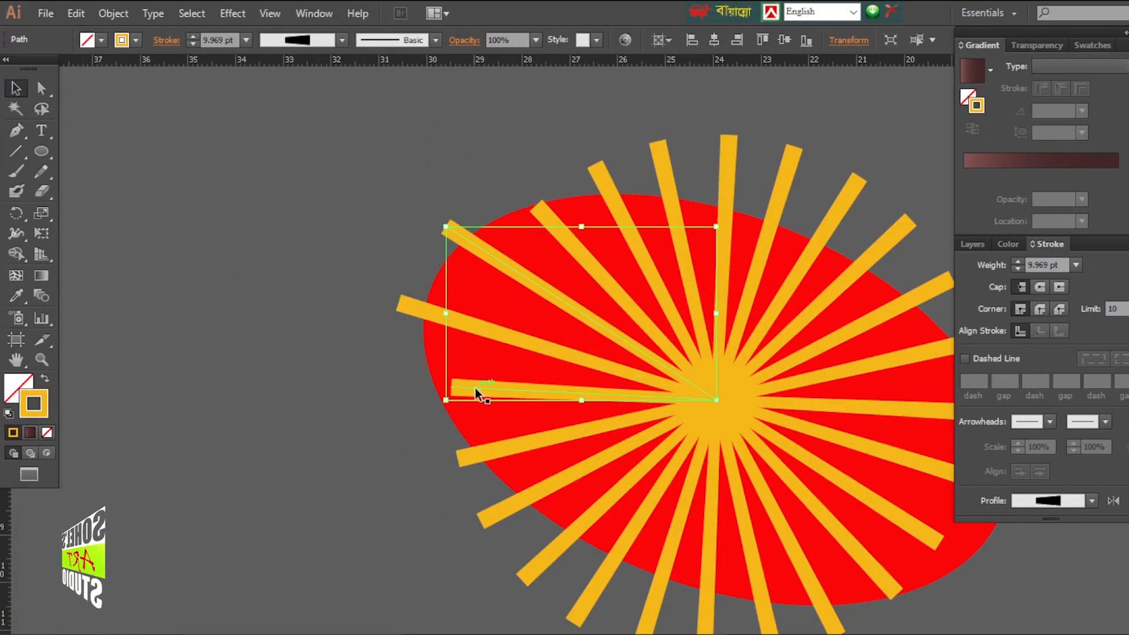
pyautogui.click(475, 388)
pyautogui.moveTo(454, 387); pyautogui.dragTo(415, 386)
pyautogui.click(564, 401)
pyautogui.moveTo(594, 418); pyautogui.dragTo(550, 466)
pyautogui.moveTo(240, 164); pyautogui.dragTo(197, 138)
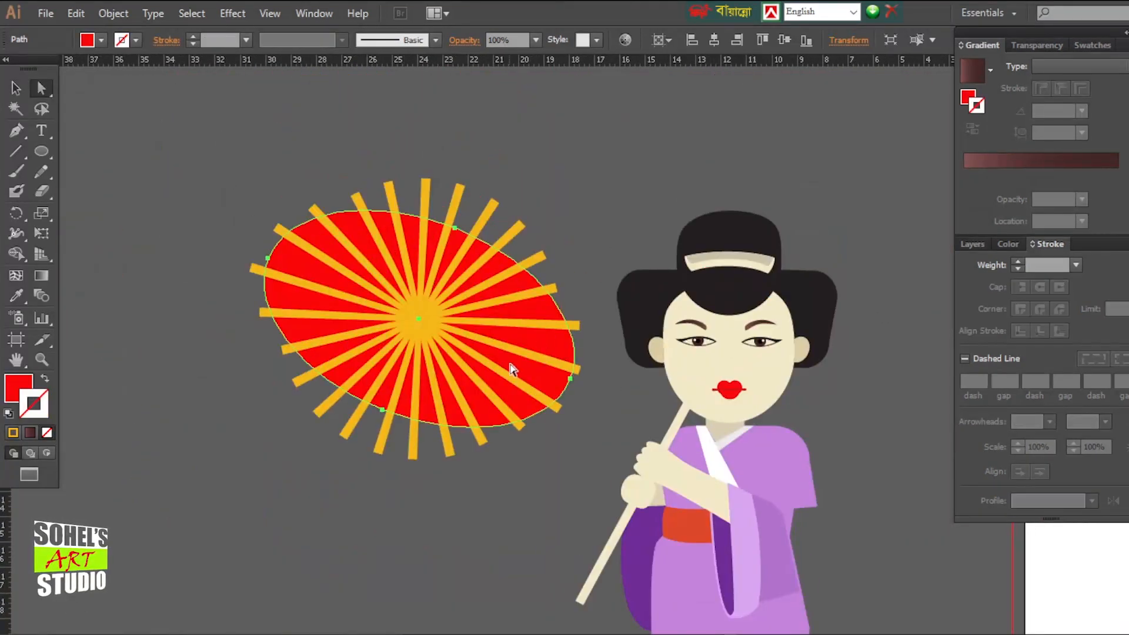
# Trim away all the ray ends that stick out beyond the red ellipse with the Shape Builder tool.
pyautogui.scroll(2, 416, 297)
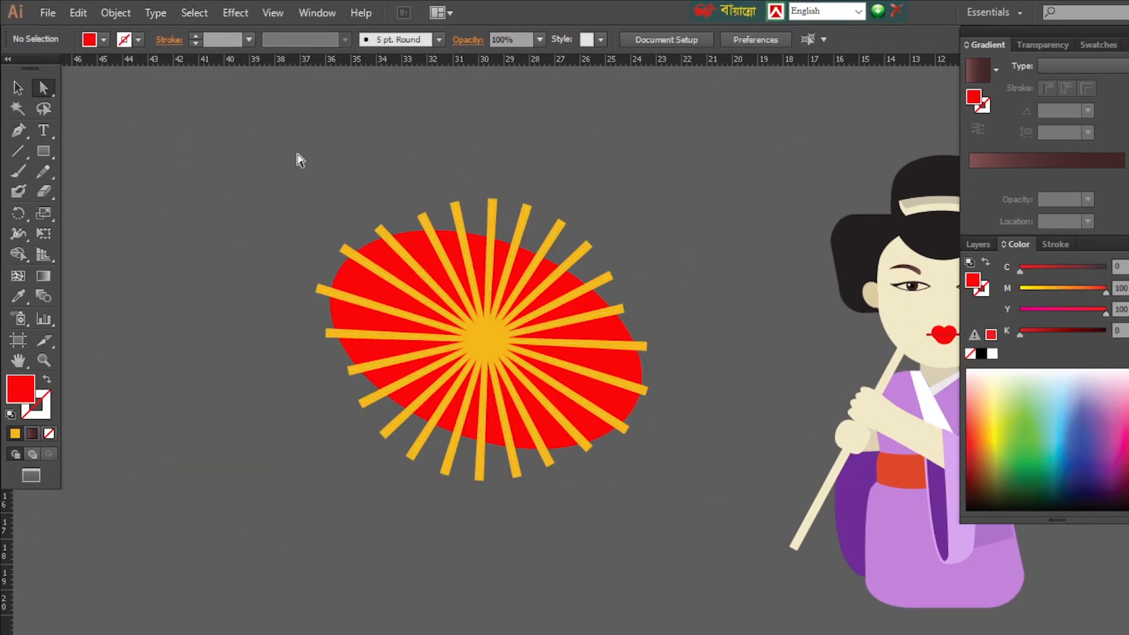
pyautogui.hotkey('ctrl', '+')
pyautogui.hotkey('shift', 'm')
pyautogui.moveTo(597, 250)
pyautogui.mouseDown()
pyautogui.moveTo(478, 238)
pyautogui.moveTo(336, 265)
pyautogui.mouseUp()
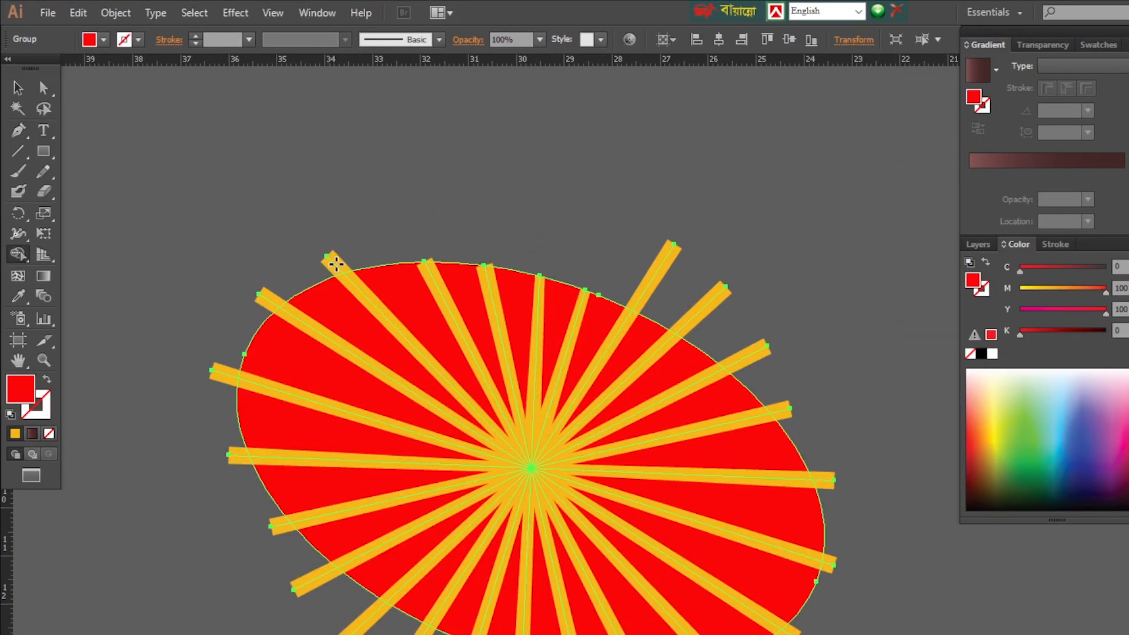
pyautogui.keyDown('alt'); pyautogui.click(758, 352); pyautogui.keyUp('alt')
pyautogui.keyDown('alt'); pyautogui.click(783, 410); pyautogui.keyUp('alt')
pyautogui.keyDown('alt'); pyautogui.click(821, 480); pyautogui.keyUp('alt')
pyautogui.keyDown('alt'); pyautogui.click(267, 298); pyautogui.keyUp('alt')
pyautogui.keyDown('alt'); pyautogui.click(225, 374); pyautogui.keyUp('alt')
pyautogui.keyDown('alt'); pyautogui.click(237, 457); pyautogui.keyUp('alt')
pyautogui.moveTo(247, 517); pyautogui.dragTo(221, 228)
pyautogui.keyDown('alt'); pyautogui.click(254, 236); pyautogui.keyUp('alt')
pyautogui.keyDown('alt'); pyautogui.click(382, 371); pyautogui.keyUp('alt')
pyautogui.keyDown('alt'); pyautogui.click(438, 391); pyautogui.keyUp('alt')
pyautogui.keyDown('alt'); pyautogui.click(494, 403); pyautogui.keyUp('alt')
pyautogui.keyDown('alt'); pyautogui.click(559, 414); pyautogui.keyUp('alt')
pyautogui.hotkey('ctrl', '-')
pyautogui.hotkey('ctrl', '-')
pyautogui.hotkey('ctrl', '-')
pyautogui.hotkey('ctrl', '-')
pyautogui.press('v')
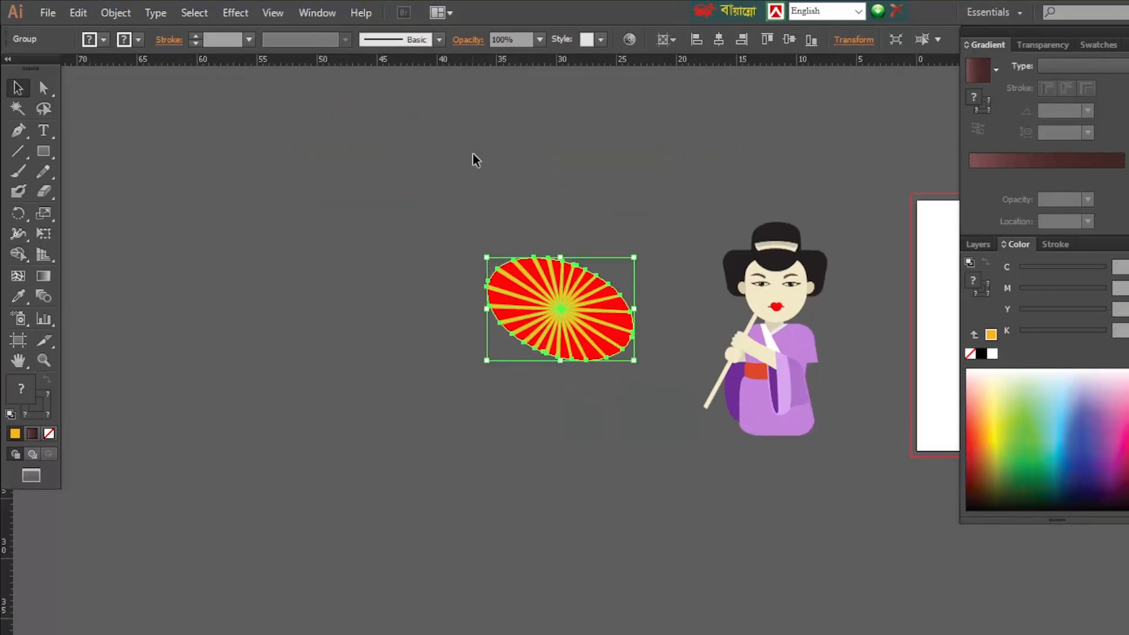
# Place the red parasol behind the kimono figure's head, send it to the back and widen it slightly.
pyautogui.moveTo(561, 307); pyautogui.dragTo(777, 278)
pyautogui.hotkey('ctrl', 'shift', '[')
pyautogui.moveTo(638, 213); pyautogui.dragTo(882, 471)
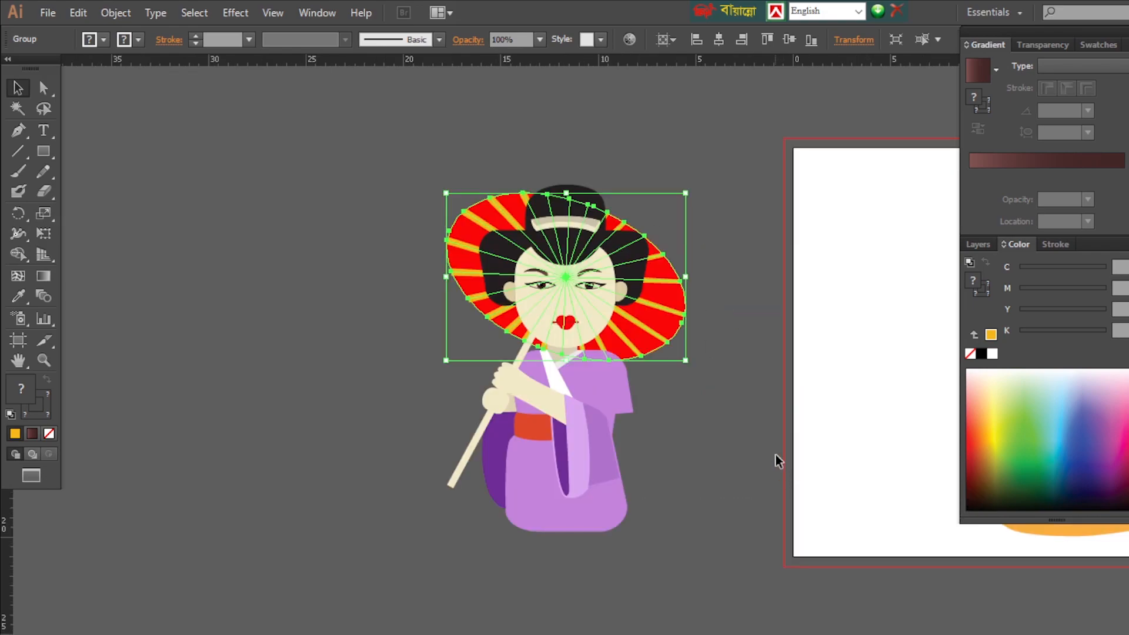
pyautogui.moveTo(686, 277); pyautogui.dragTo(691, 276)
pyautogui.moveTo(446, 276); pyautogui.dragTo(439, 277)
pyautogui.click(406, 318)
# Change the kimono figure's face fill to a warmer pale peach-yellow skin tone.
pyautogui.click(472, 448)
pyautogui.click(1056, 244)
pyautogui.click(729, 247)
pyautogui.moveTo(403, 134); pyautogui.dragTo(706, 547)
pyautogui.moveTo(329, 171); pyautogui.dragTo(568, 372)
pyautogui.click(569, 382)
pyautogui.doubleClick(21, 389)
pyautogui.click(606, 191)
pyautogui.click(986, 191)
pyautogui.doubleClick(21, 390)
pyautogui.click(626, 183)
pyautogui.click(965, 184)
# Recolour the kimono figure's arm and hand by sampling the face's skin tone with the Eyedropper.
pyautogui.scroll(-3, 375, 525)
pyautogui.click(375, 526)
pyautogui.keyDown('shift'); pyautogui.click(230, 567); pyautogui.keyUp('shift')
pyautogui.press('i')
pyautogui.click(565, 317)
# Select the hand shapes and join their overlapping regions with the Shape Builder tool.
pyautogui.click(453, 335)
pyautogui.keyDown('shift'); pyautogui.click(385, 282); pyautogui.keyUp('shift')
pyautogui.moveTo(306, 162); pyautogui.dragTo(566, 393)
pyautogui.hotkey('shift', 'm')
pyautogui.moveTo(346, 318); pyautogui.dragTo(500, 256)
pyautogui.press('a')
pyautogui.click(156, 461)
# Draw a circle on the cheek beside the lips and fill it with coral pink.
pyautogui.scroll(-3, 321, 454)
pyautogui.press('l')
pyautogui.moveTo(553, 317); pyautogui.dragTo(647, 411)
pyautogui.doubleClick(21, 389)
pyautogui.click(805, 390)
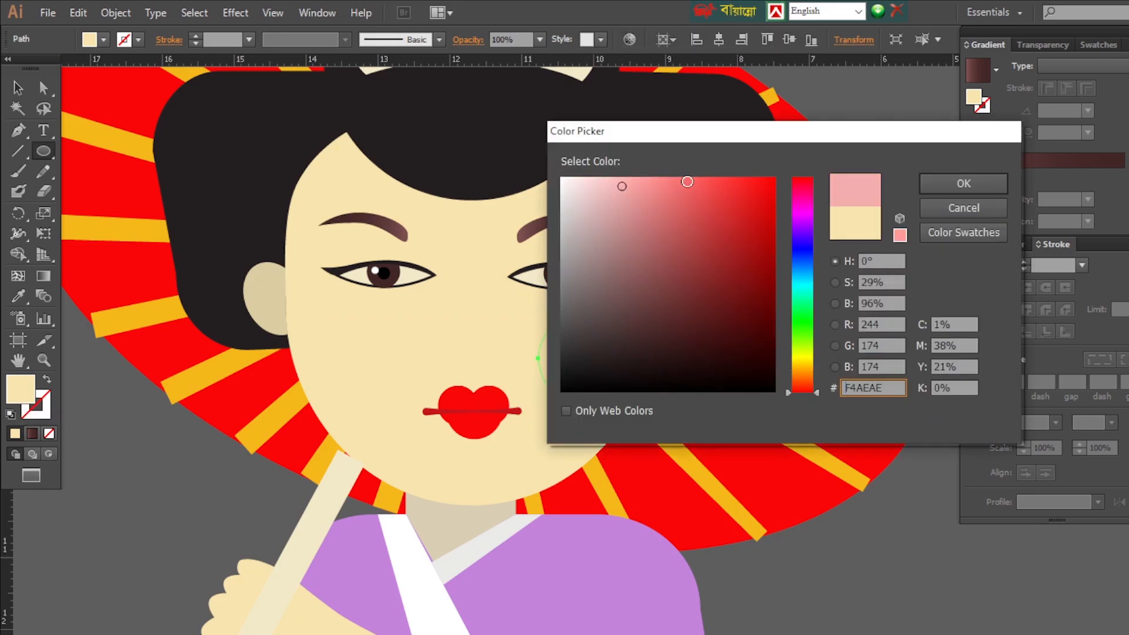
pyautogui.click(686, 183)
pyautogui.click(963, 183)
# Give the cheek circle a radial coral gradient that fades to 0% opacity at its edge.
pyautogui.moveTo(1121, 167); pyautogui.dragTo(1123, 176)
pyautogui.moveTo(974, 97); pyautogui.dragTo(987, 176)
pyautogui.moveTo(974, 97); pyautogui.dragTo(971, 176)
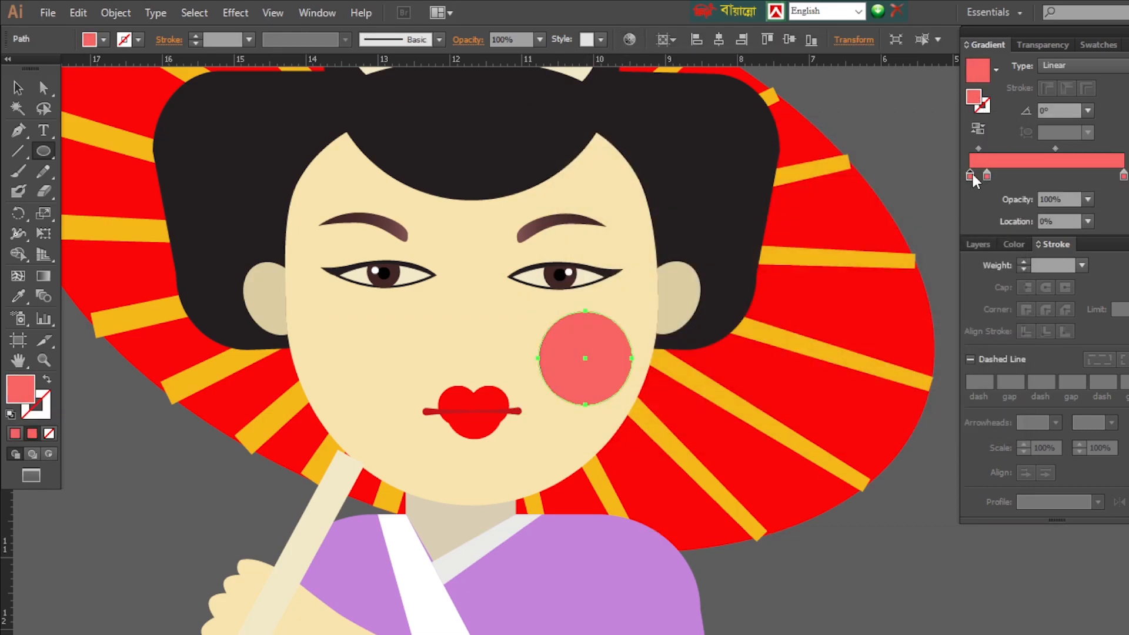
pyautogui.click(1088, 199)
pyautogui.click(1106, 216)
pyautogui.click(1084, 66)
pyautogui.click(1069, 105)
pyautogui.click(909, 530)
# Shift the blush circle slightly outward on the cheek and set its transparent stop's location to 80%.
pyautogui.click(635, 345)
pyautogui.press('a')
pyautogui.click(924, 506)
pyautogui.moveTo(584, 356); pyautogui.dragTo(597, 347)
pyautogui.click(1090, 223)
pyautogui.click(1105, 383)
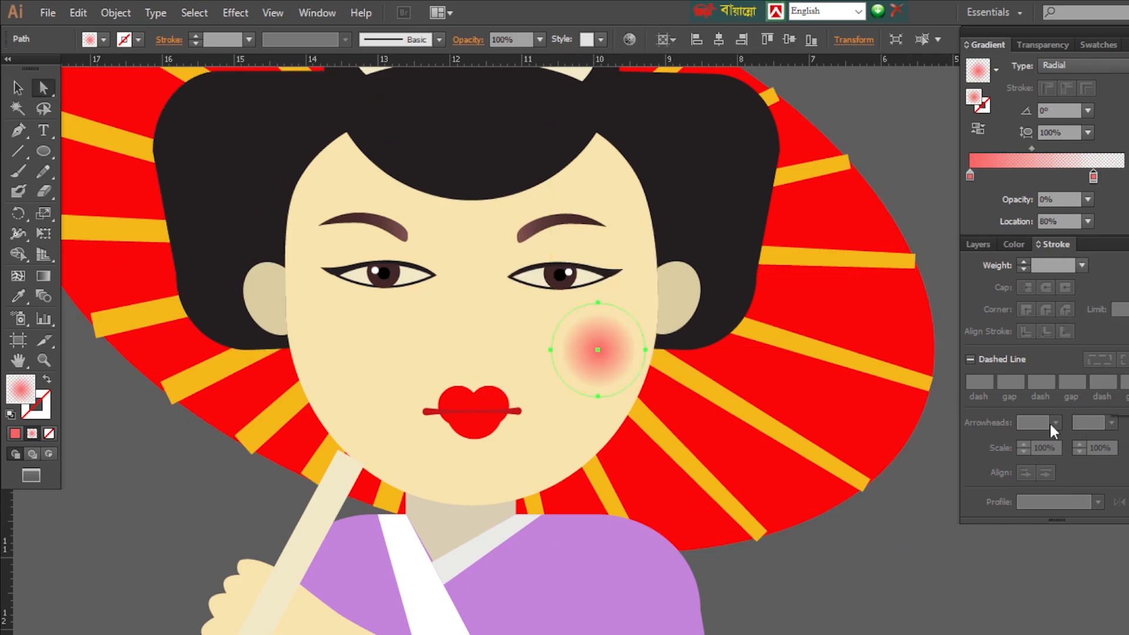
# Soften the blush gradient by lowering the centre stop's opacity and adjusting the midpoint between the stops.
pyautogui.click(1089, 221)
pyautogui.click(1105, 406)
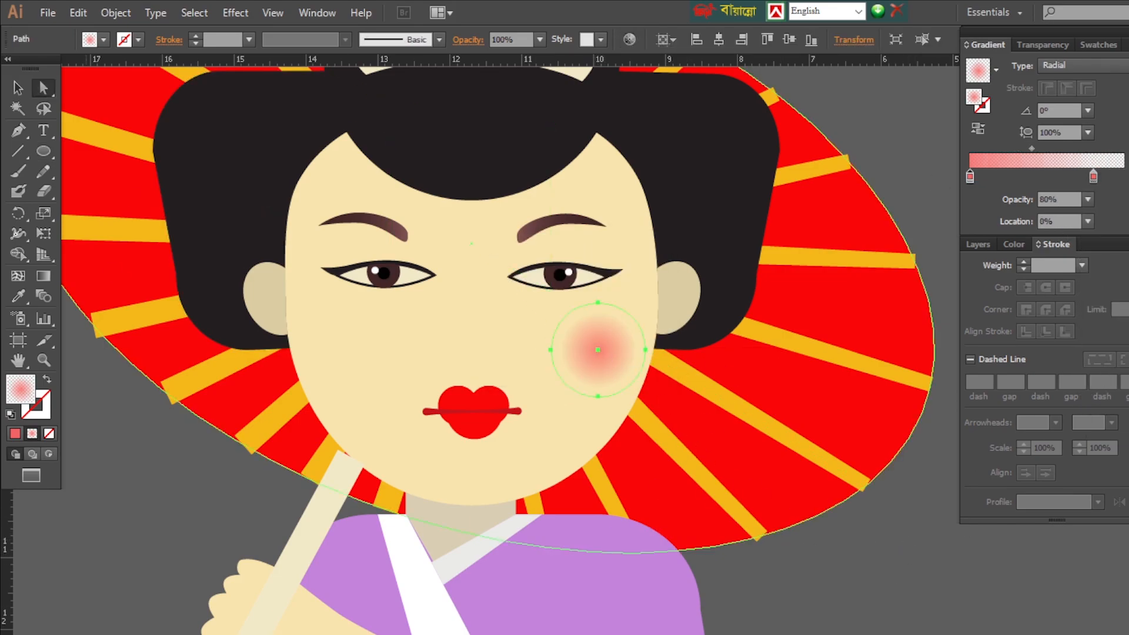
pyautogui.moveTo(1046, 148); pyautogui.dragTo(1042, 148)
pyautogui.click(935, 191)
pyautogui.click(603, 349)
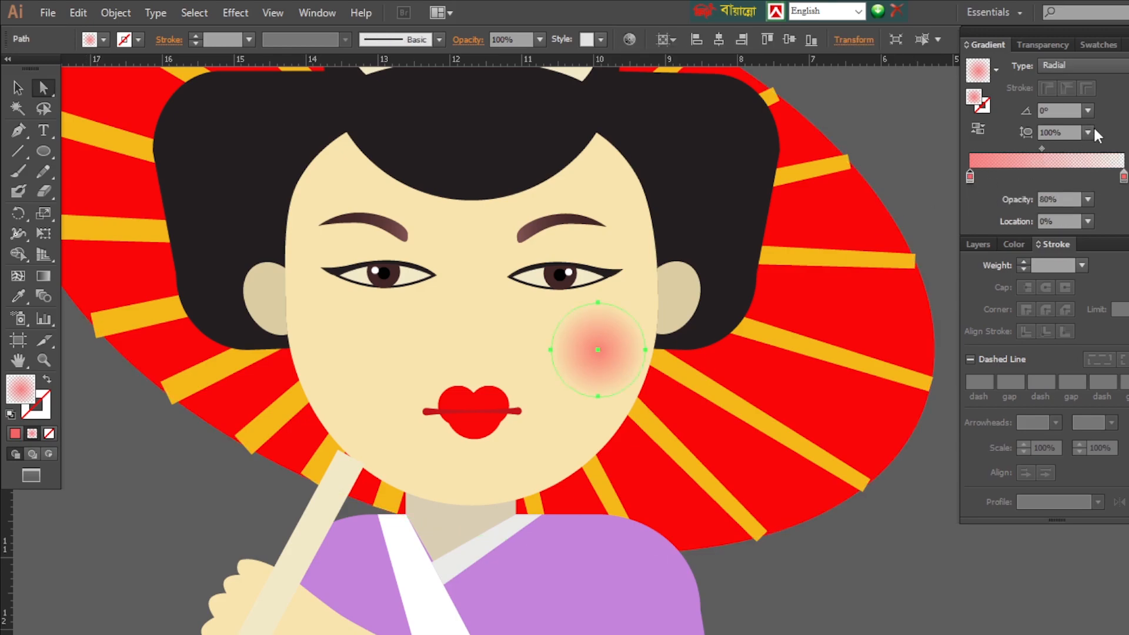
pyautogui.click(1089, 200)
pyautogui.click(1106, 325)
pyautogui.click(910, 560)
# Copy the blush circle onto the opposite cheek and place another copy over the nose area.
pyautogui.moveTo(601, 349); pyautogui.dragTo(485, 349)
pyautogui.moveTo(378, 357); pyautogui.dragTo(377, 355)
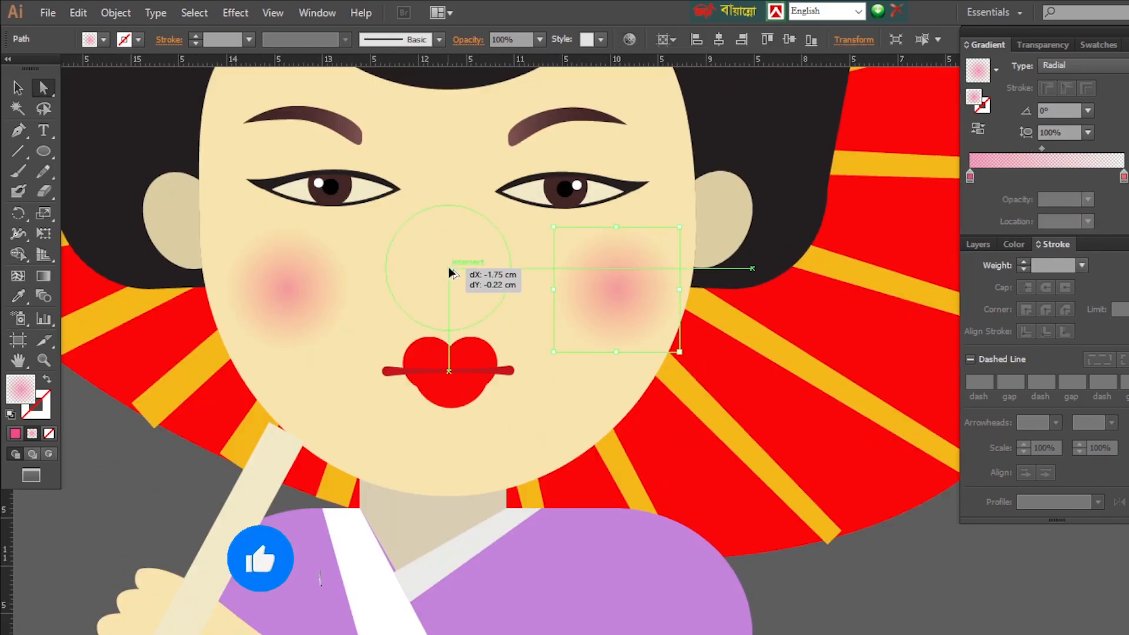
pyautogui.moveTo(450, 260); pyautogui.dragTo(492, 305)
# Reduce the nose blush's opacity to 20% and nudge it down slightly.
pyautogui.click(1070, 199)
pyautogui.write('20')
pyautogui.press('Return')
pyautogui.click(935, 583)
pyautogui.click(451, 266)
pyautogui.press('Down')
pyautogui.press('Down')
pyautogui.press('Down')
pyautogui.press('Down')
pyautogui.press('Down')
pyautogui.click(112, 518)
# Draw a short nostril line under the nose blush with a 1 pt golden-brown stroke and a tapered width profile.
pyautogui.click(17, 132)
pyautogui.click(413, 290)
pyautogui.moveTo(427, 297); pyautogui.dragTo(429, 301)
pyautogui.click(427, 297)
pyautogui.doubleClick(37, 414)
pyautogui.click(703, 217)
pyautogui.click(963, 182)
pyautogui.click(1099, 502)
pyautogui.click(1052, 353)
pyautogui.keyDown('ctrl'); pyautogui.click(951, 606); pyautogui.keyUp('ctrl')
# Make a vertically reflected copy of the nostril line and place it on the other side of the nose.
pyautogui.scroll(2, 405, 294)
pyautogui.rightClick(443, 295)
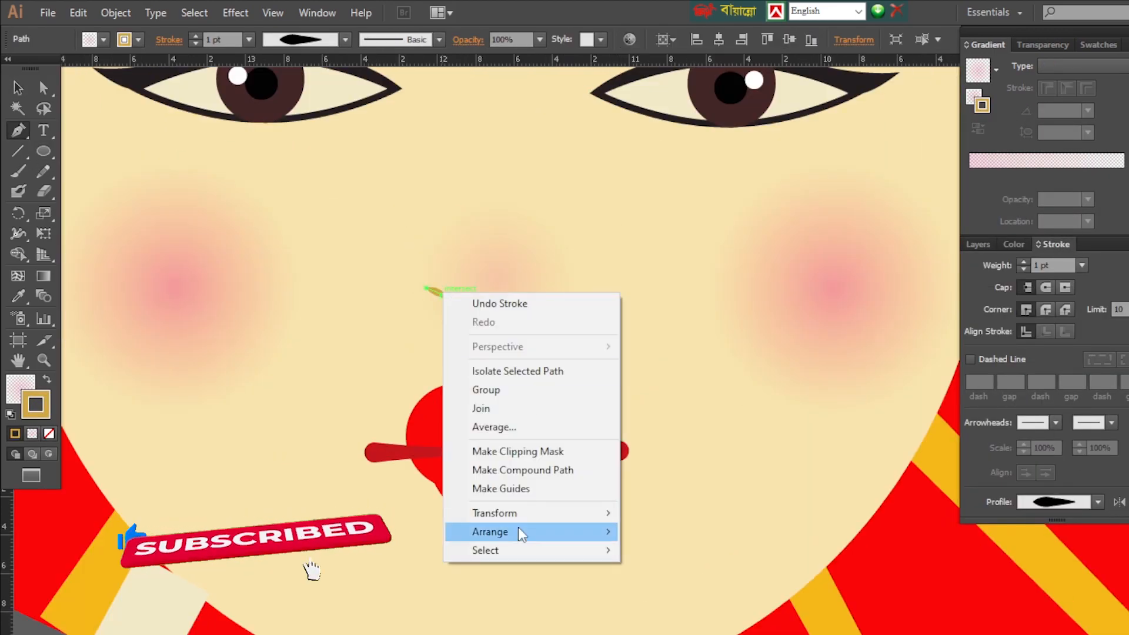
pyautogui.moveTo(502, 514)
pyautogui.click(659, 426)
pyautogui.click(859, 377)
pyautogui.moveTo(442, 296); pyautogui.dragTo(520, 301)
pyautogui.keyDown('ctrl'); pyautogui.click(798, 453); pyautogui.keyUp('ctrl')
pyautogui.scroll(-5, 618, 347)
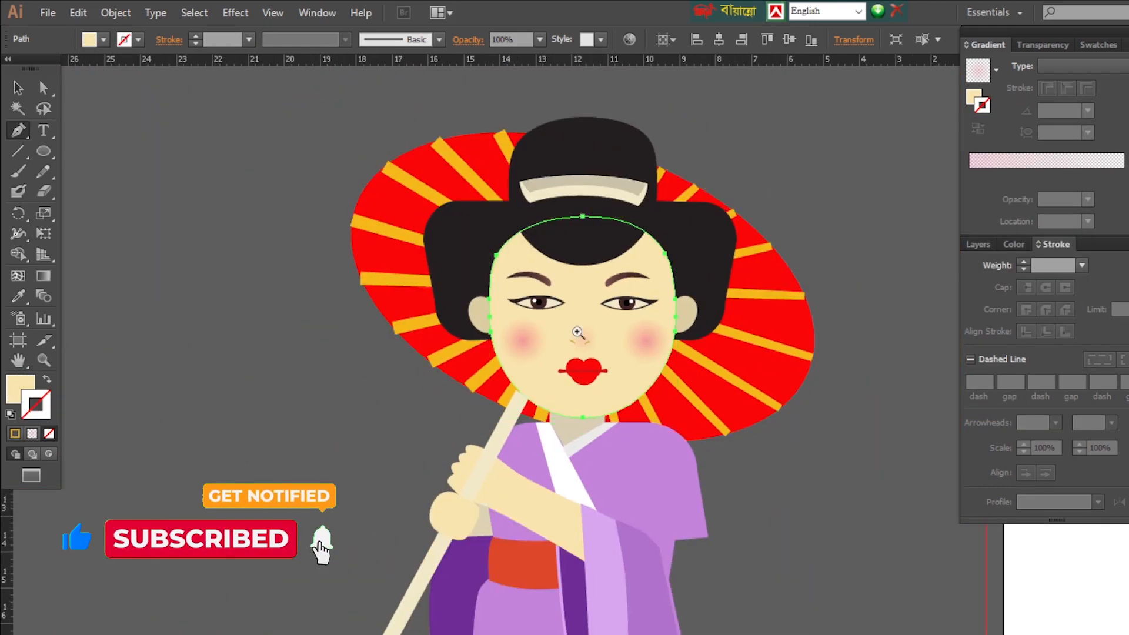
# Select both nostril lines and change their stroke to a darker golden brown.
pyautogui.scroll(3, 705, 394)
pyautogui.press('a')
pyautogui.click(364, 249)
pyautogui.keyDown('shift'); pyautogui.click(405, 251); pyautogui.keyUp('shift')
pyautogui.doubleClick(37, 414)
pyautogui.click(700, 245)
pyautogui.click(962, 183)
# Move the pair of nostril lines slightly so they sit centred beneath the nose blush.
pyautogui.scroll(3, 353, 235)
pyautogui.press('v')
pyautogui.click(536, 340)
pyautogui.keyDown('shift'); pyautogui.click(464, 338); pyautogui.keyUp('shift')
pyautogui.moveTo(465, 337); pyautogui.dragTo(477, 355)
pyautogui.click(519, 306)
pyautogui.click(857, 512)
pyautogui.scroll(-6, 577, 351)
pyautogui.scroll(4, 553, 352)
# Draw a curved nose-wing line beside the nostril with a brown, tapered 1.5 pt stroke and no fill.
pyautogui.press('p')
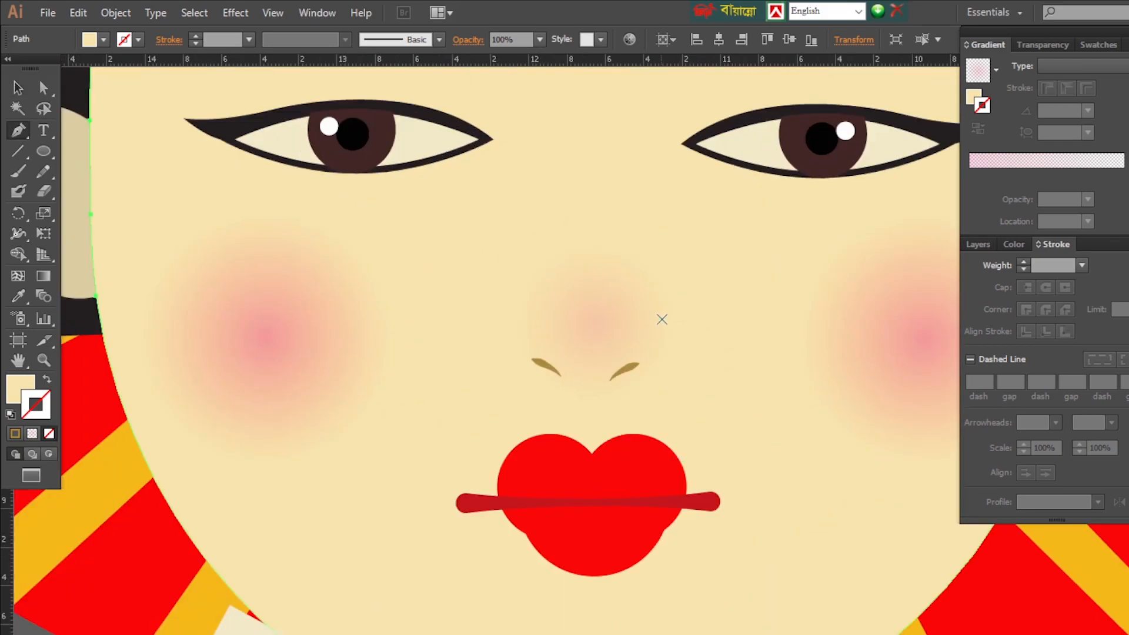
pyautogui.click(15, 434)
pyautogui.click(18, 386)
pyautogui.click(50, 435)
pyautogui.click(1057, 245)
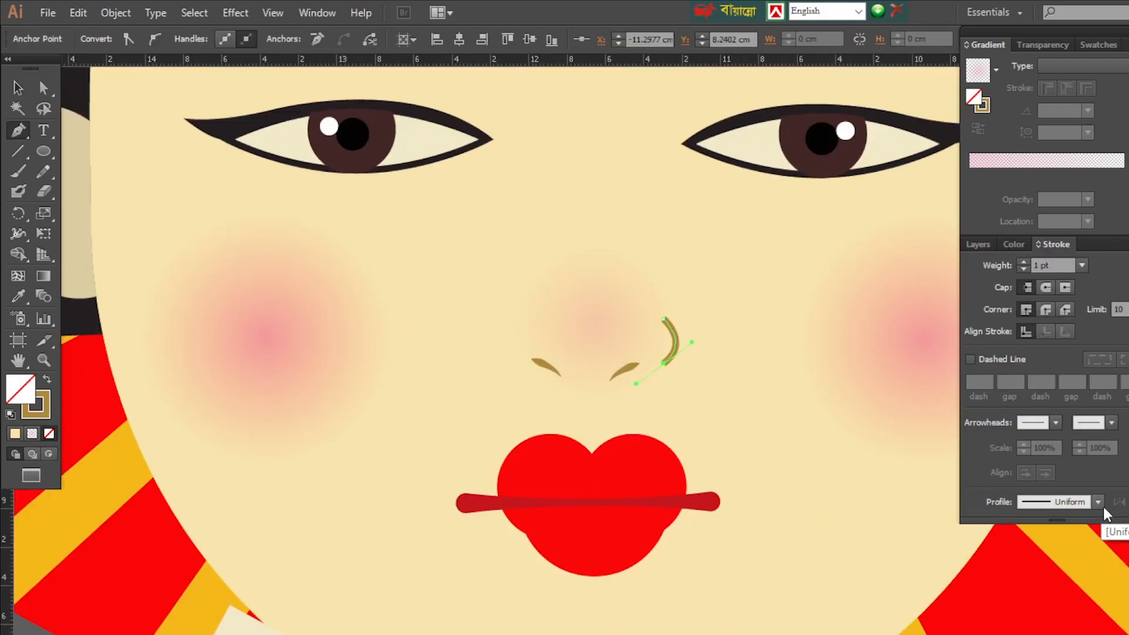
pyautogui.keyDown('ctrl'); pyautogui.click(767, 386); pyautogui.keyUp('ctrl')
pyautogui.press('a')
pyautogui.click(676, 343)
pyautogui.click(1024, 266)
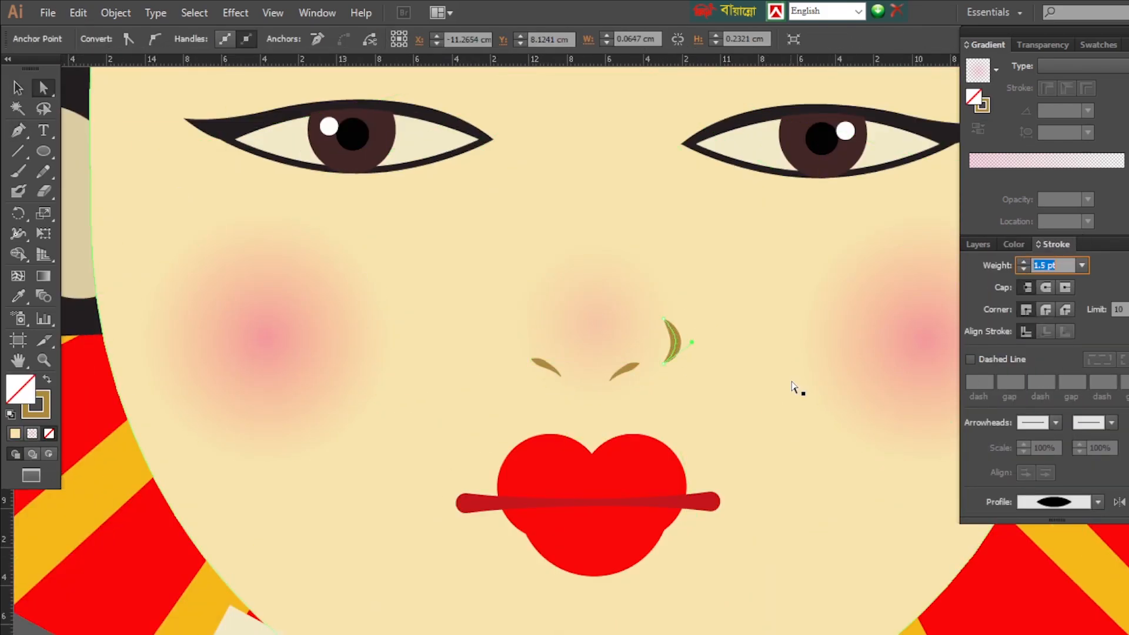
# Thin the curved nose-wing line by setting its stroke weight to 0.5 pt.
pyautogui.keyDown('ctrl'); pyautogui.click(794, 387); pyautogui.keyUp('ctrl')
pyautogui.keyDown('ctrl'); pyautogui.click(678, 344); pyautogui.keyUp('ctrl')
pyautogui.moveTo(1059, 266); pyautogui.dragTo(976, 249)
pyautogui.write('0.5')
pyautogui.click(676, 347)
pyautogui.click(678, 349)
pyautogui.click(676, 346)
pyautogui.doubleClick(1045, 265)
pyautogui.click(680, 351)
pyautogui.rightClick(675, 347)
pyautogui.moveTo(764, 306)
pyautogui.click(1056, 385)
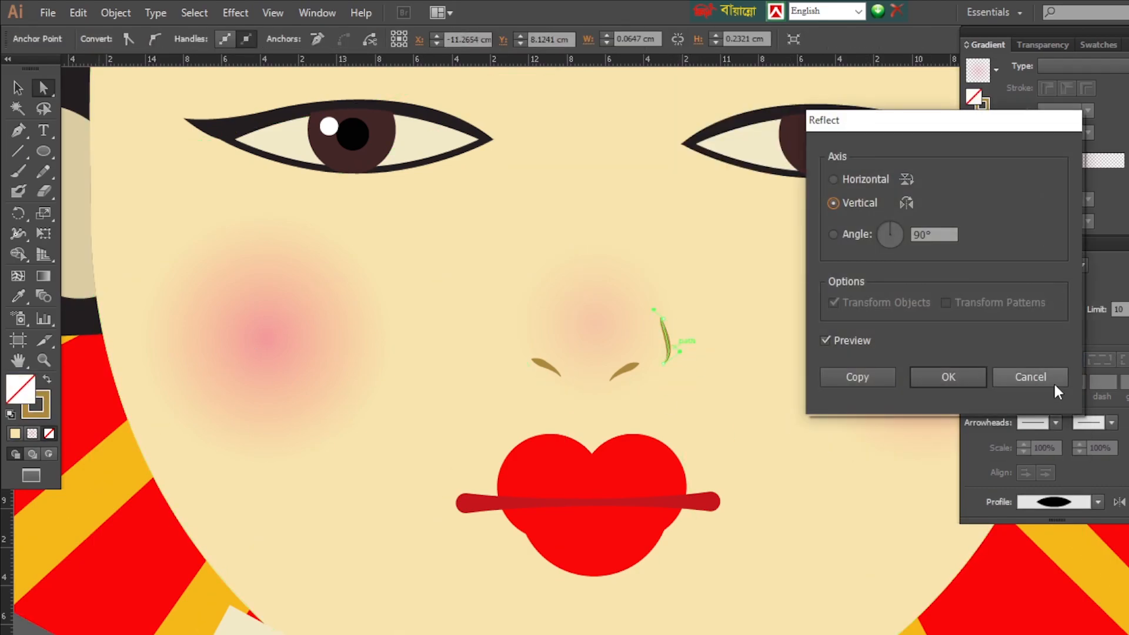
pyautogui.click(1039, 380)
# Add a mirrored copy of the curved nose-wing line on the opposite side of the nose.
pyautogui.press('v')
pyautogui.rightClick(676, 346)
pyautogui.moveTo(765, 569)
pyautogui.click(905, 477)
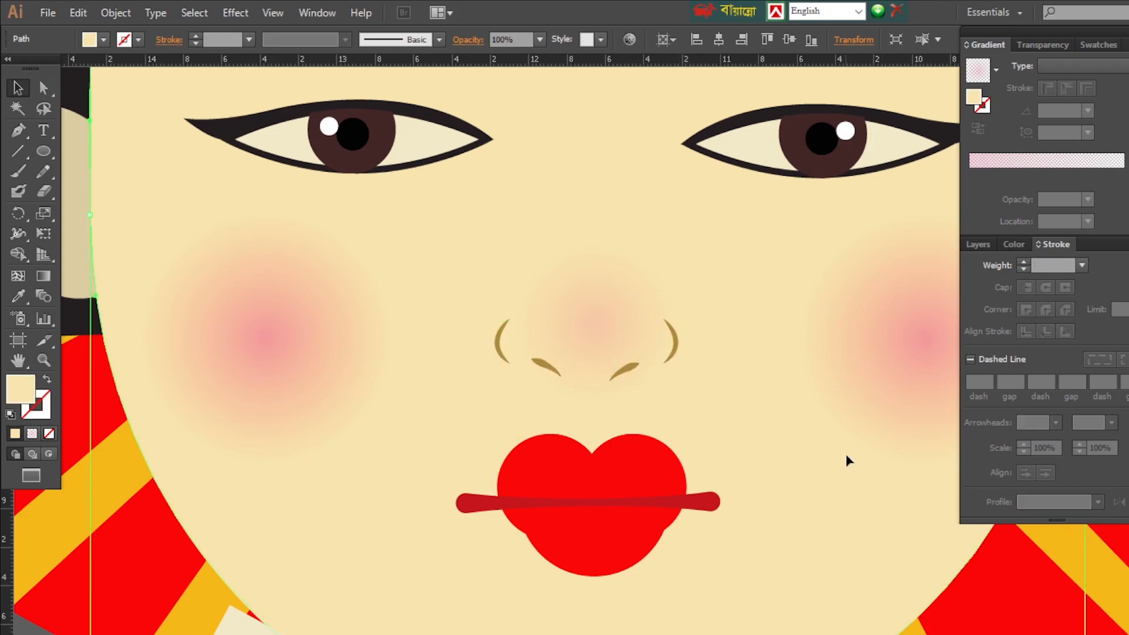
pyautogui.click(847, 461)
# Merge the part of the parasol stick crossing the upper hand into the hand with the Shape Builder tool.
pyautogui.hotkey('ctrl', '-')
pyautogui.hotkey('ctrl', '-')
pyautogui.hotkey('ctrl', '-')
pyautogui.hotkey('ctrl', '-')
pyautogui.hotkey('ctrl', '-')
pyautogui.keyDown('ctrl'); pyautogui.click(559, 400); pyautogui.keyUp('ctrl')
pyautogui.keyDown('ctrl'); pyautogui.click(529, 333); pyautogui.keyUp('ctrl')
pyautogui.click(529, 335)
pyautogui.keyDown('shift'); pyautogui.click(524, 197); pyautogui.keyUp('shift')
pyautogui.click(19, 254)
pyautogui.moveTo(411, 330); pyautogui.dragTo(506, 353)
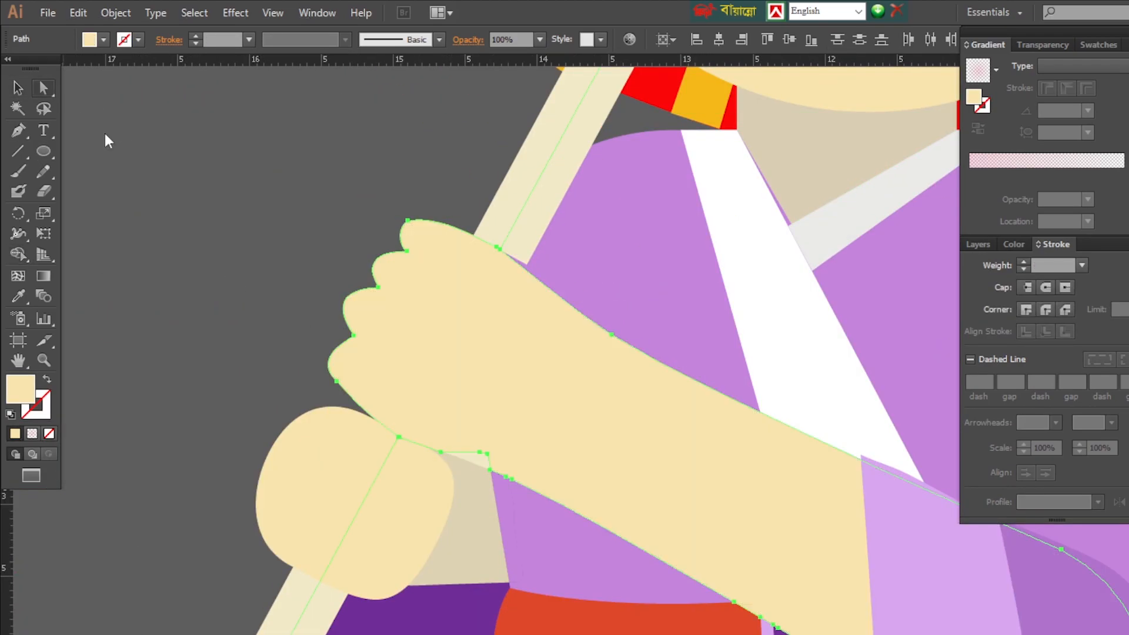
# Group the whole kimono figure with her parasol and place it on the artboard left of the orange-shirted figure.
pyautogui.hotkey('ctrl', '0')
pyautogui.press('v')
pyautogui.moveTo(146, 71); pyautogui.dragTo(601, 632)
pyautogui.hotkey('ctrl', 'g')
pyautogui.moveTo(387, 219); pyautogui.dragTo(112, 223)
pyautogui.moveTo(111, 223); pyautogui.dragTo(575, 202)
pyautogui.hotkey('ctrl', '0')
pyautogui.click(927, 425)
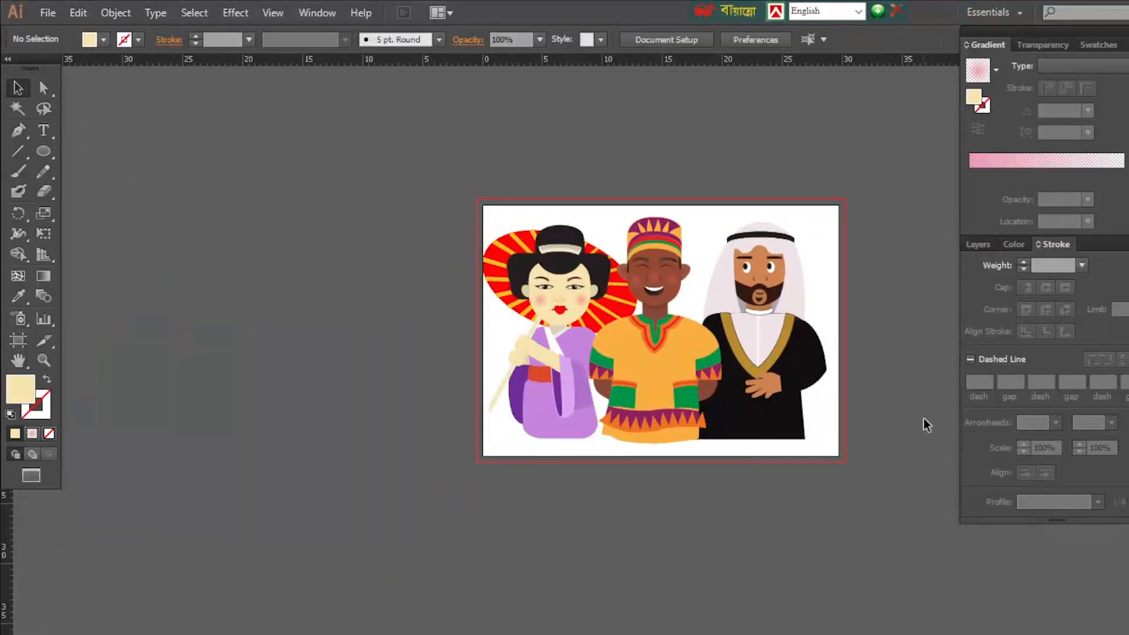
pyautogui.click(597, 321)
pyautogui.hotkey('ctrl', 'shift', 'a')
pyautogui.hotkey('ctrl', '+')
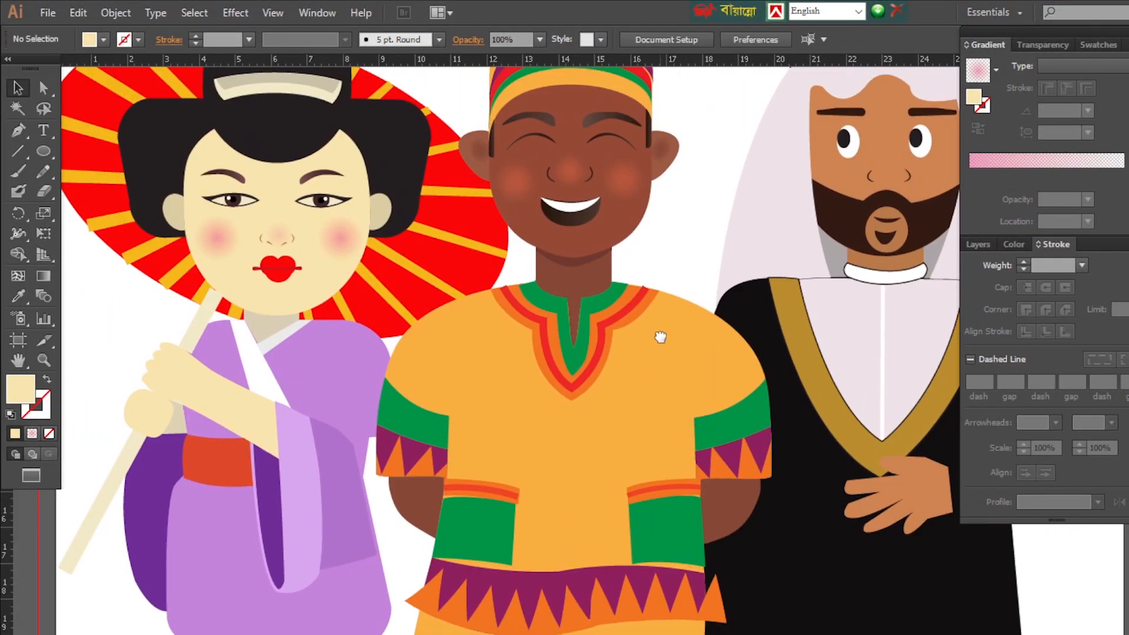